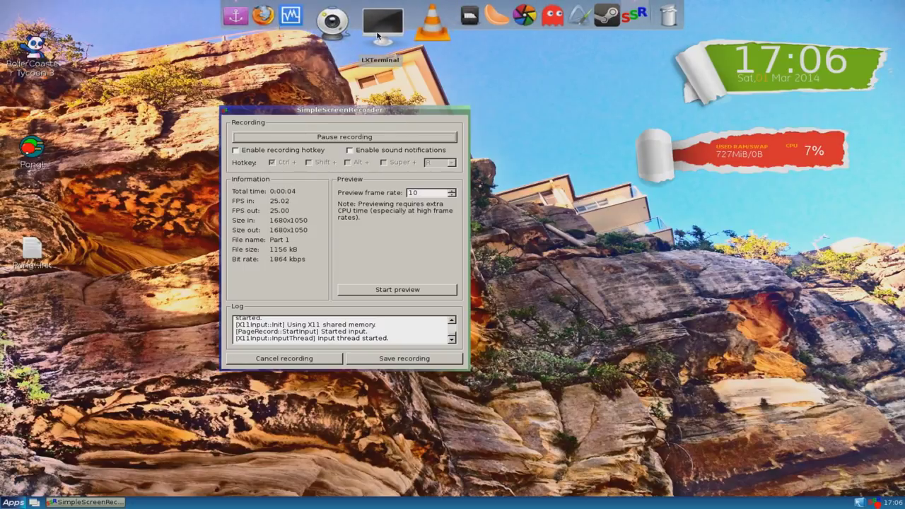
- Move the GUVCView webcam preview window down and right, beside the recorder
drag(281, 51, 541, 154)
click(382, 38)
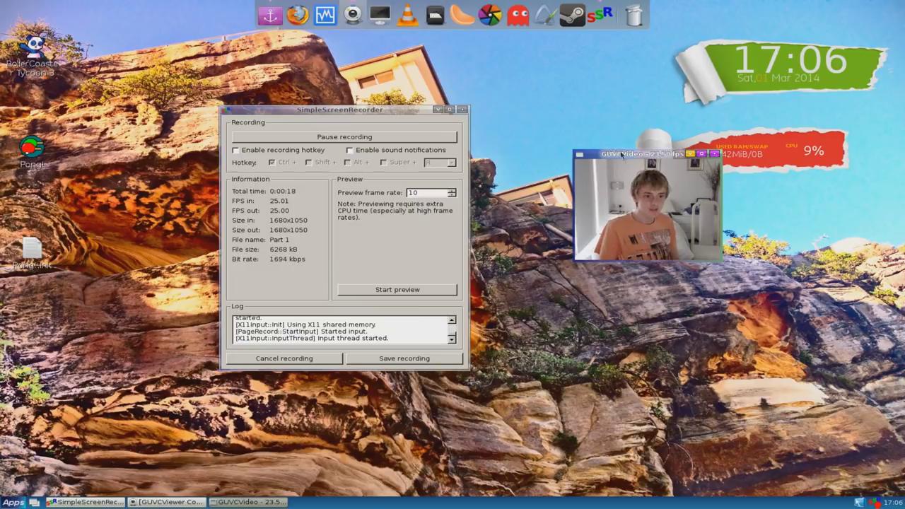
- Tuck the webcam preview into the bottom-right corner and rubber-band select the desktop icons
click(714, 153)
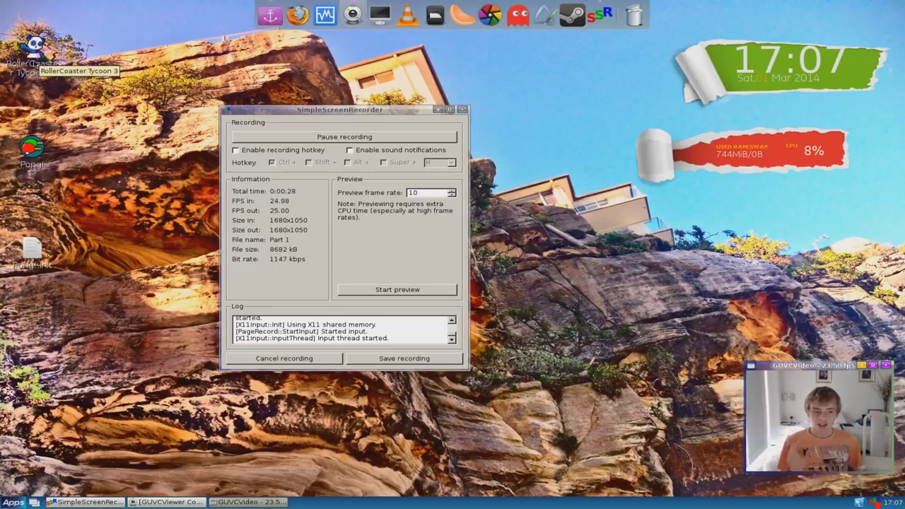
click(33, 51)
click(39, 146)
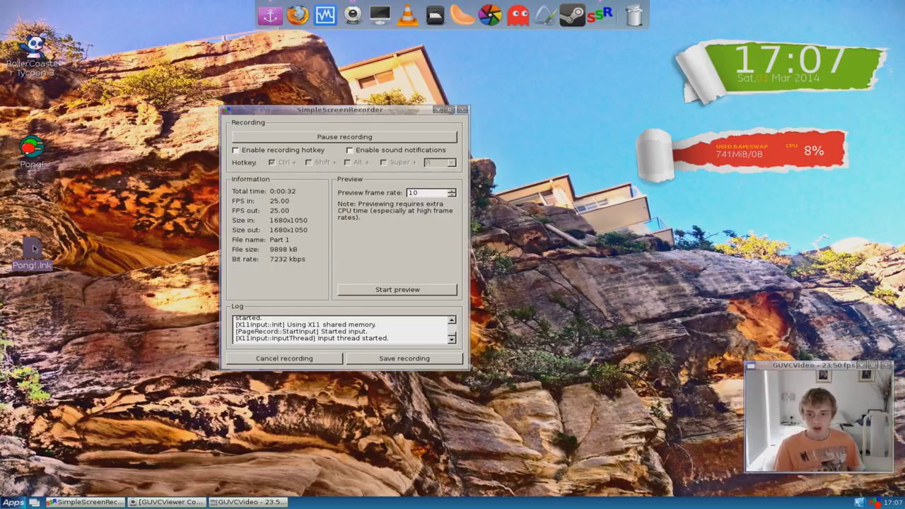
drag(103, 283, 11, 32)
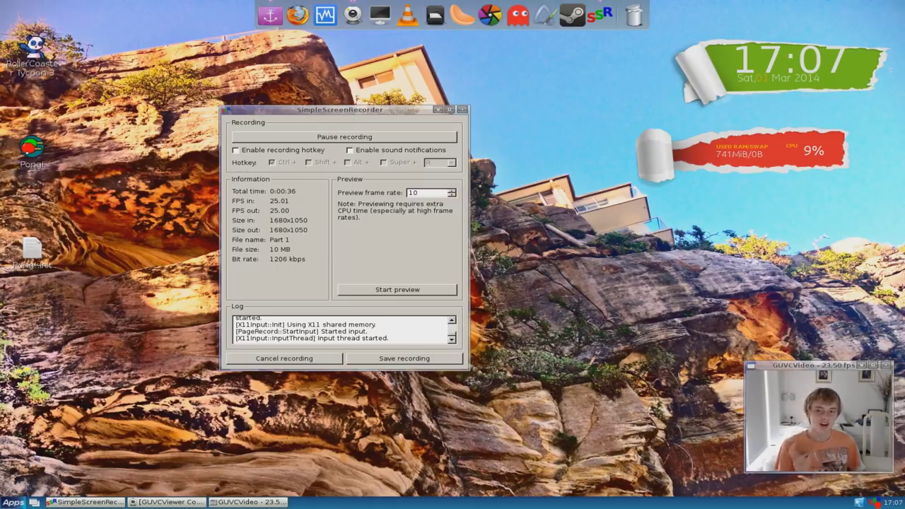
- In the PCManFM home folder, create a new folder named desktopicons
click(431, 25)
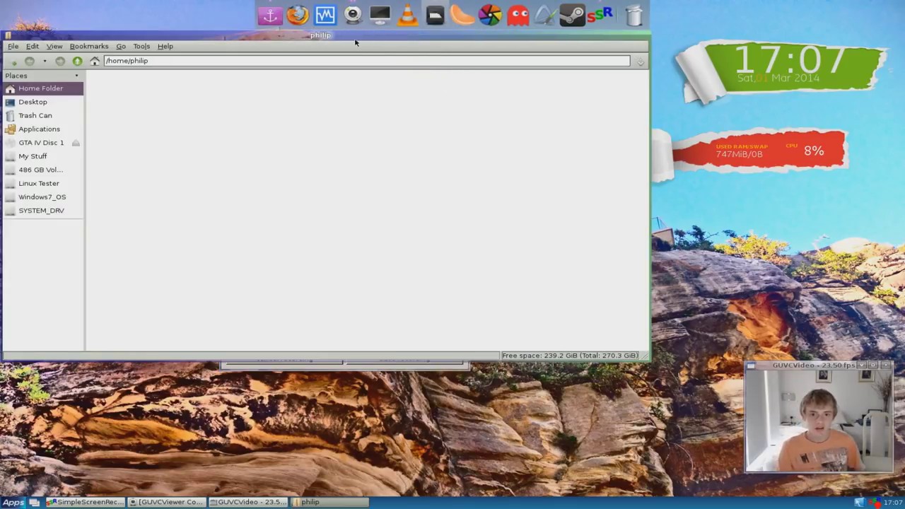
drag(356, 40, 415, 80)
right_click(666, 193)
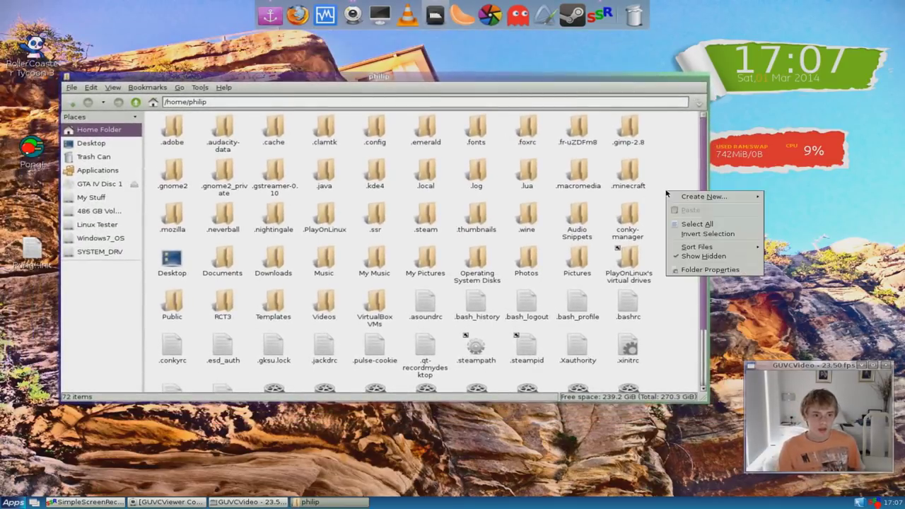
mouse_move(726, 198)
click(785, 196)
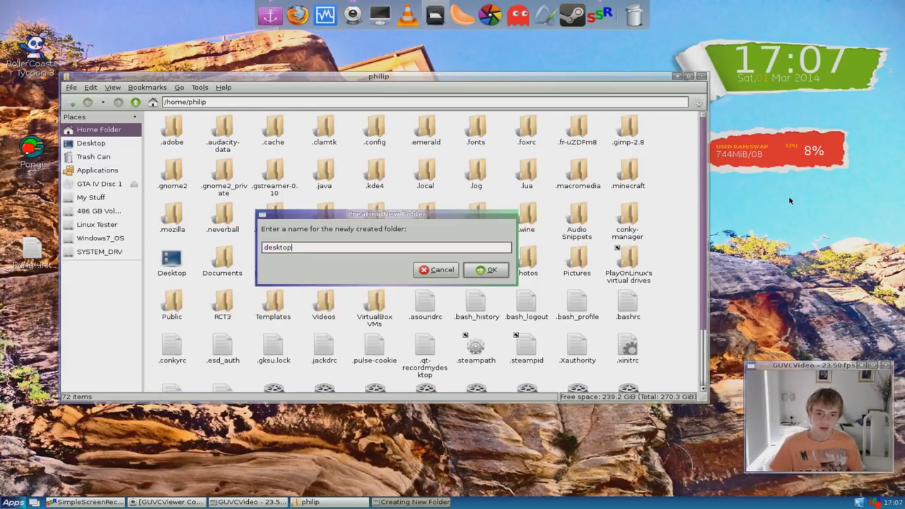
key(Return)
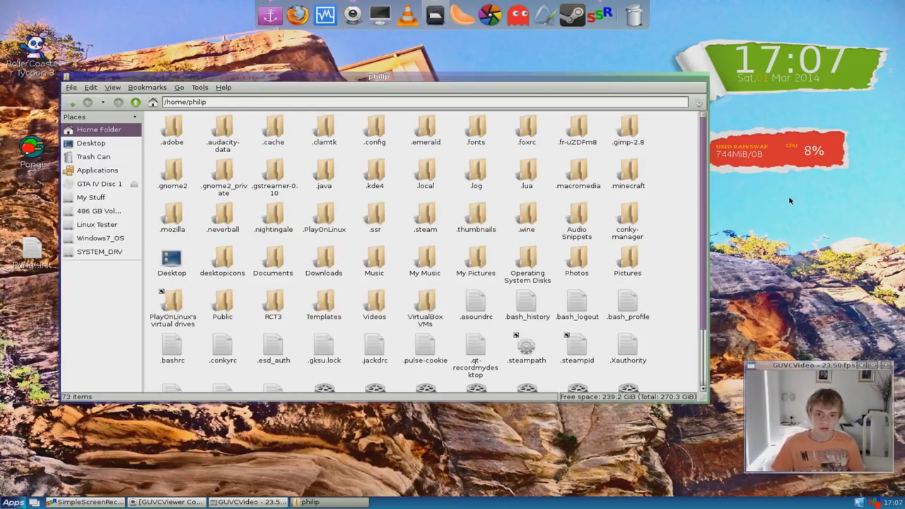
- Open the desktopicons folder, position its window fully on screen, then close it
double_click(223, 265)
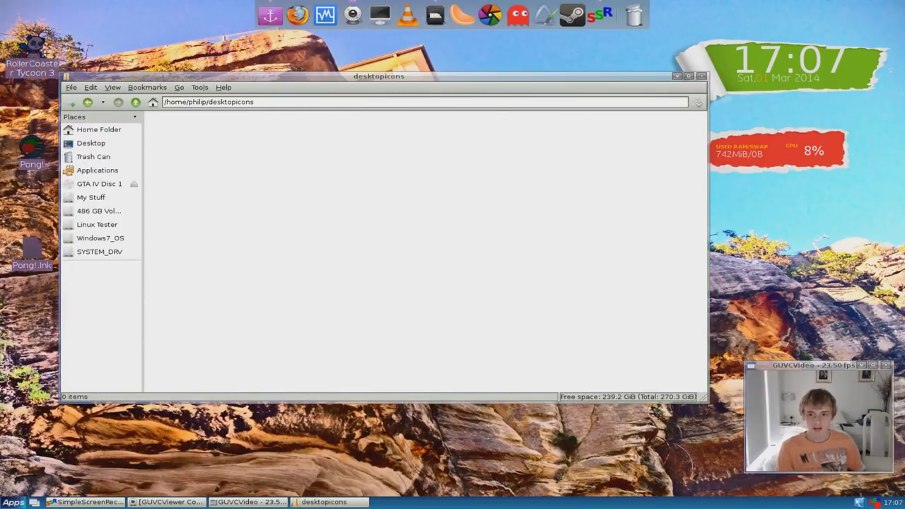
click(339, 172)
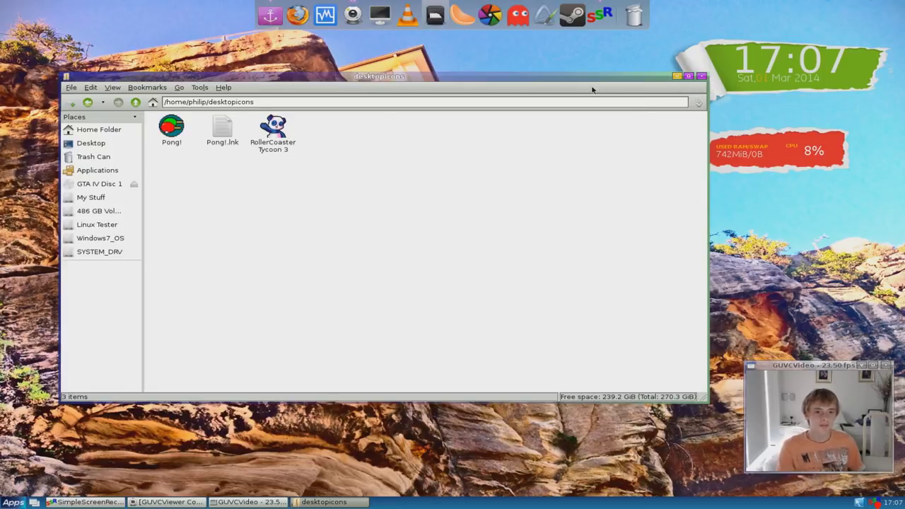
drag(592, 90, 573, 160)
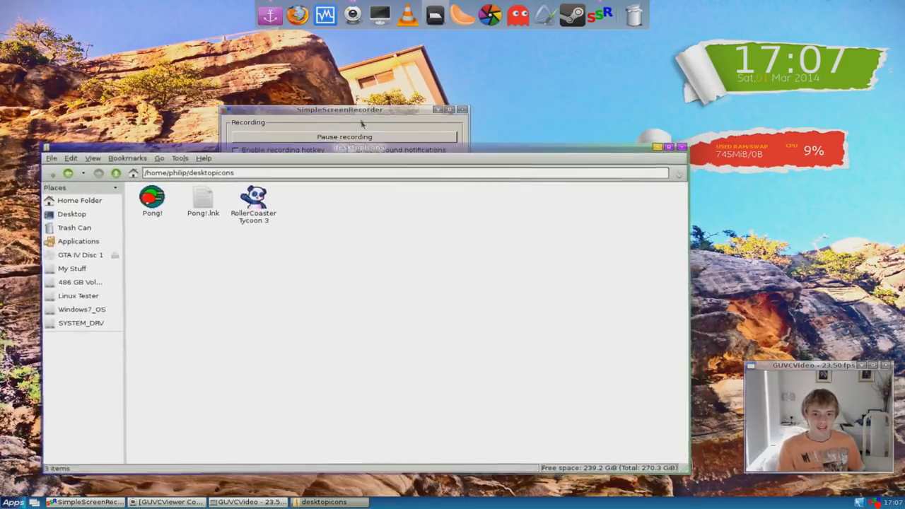
click(363, 126)
click(536, 247)
drag(383, 150, 480, 76)
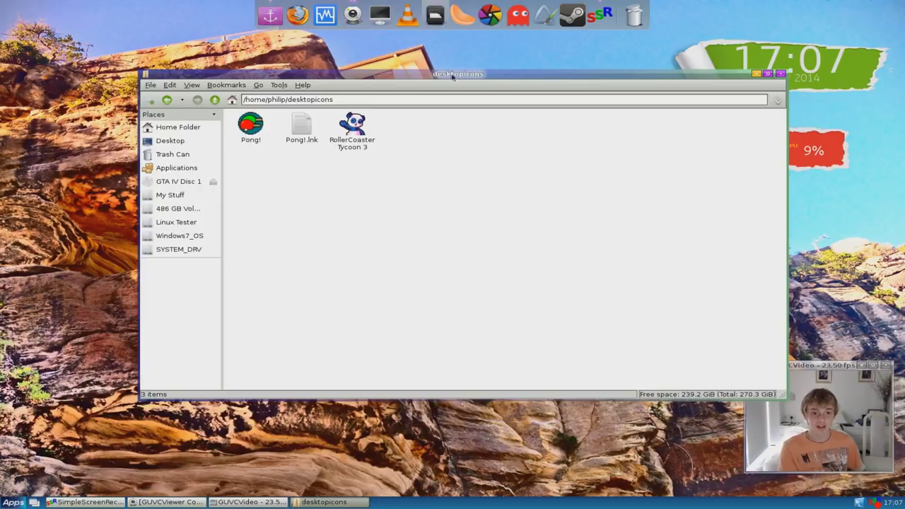
drag(451, 80, 192, 98)
drag(368, 88, 567, 103)
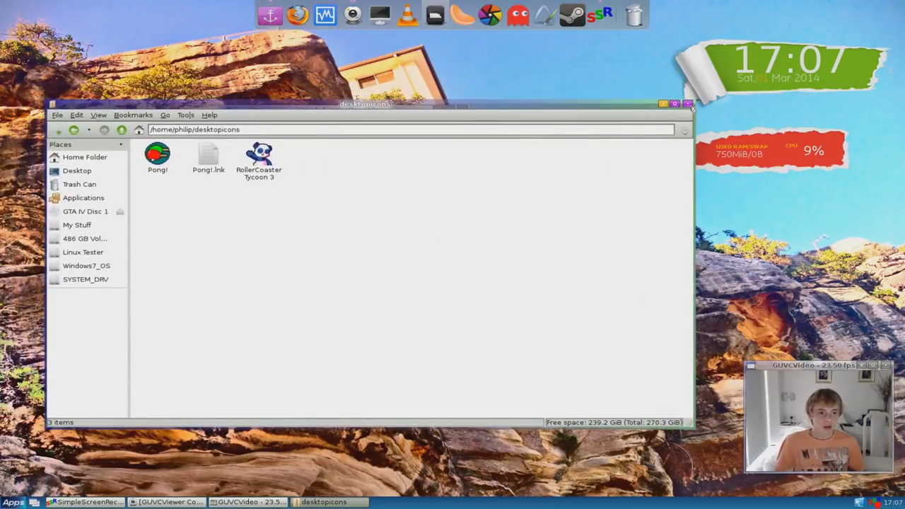
click(688, 104)
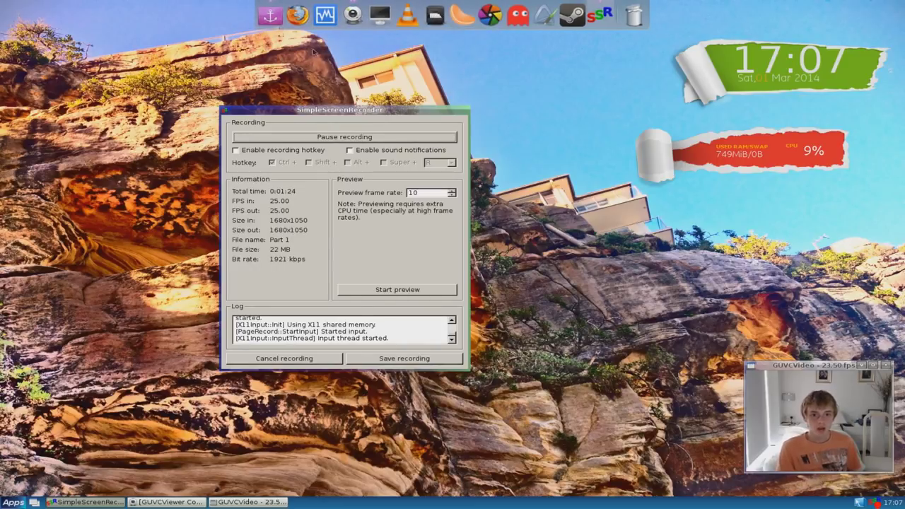
drag(375, 110, 170, 57)
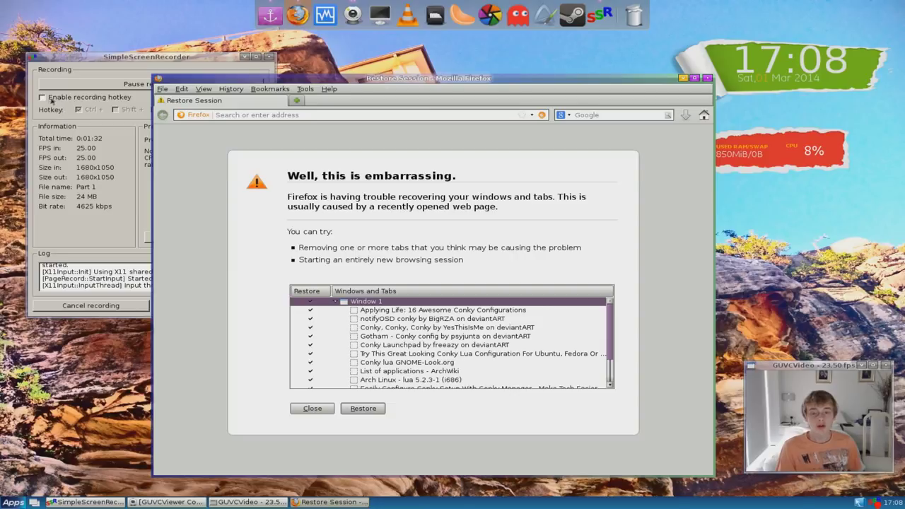
- Restore the List of applications - ArchWiki page and close the Restore Session tab
click(84, 138)
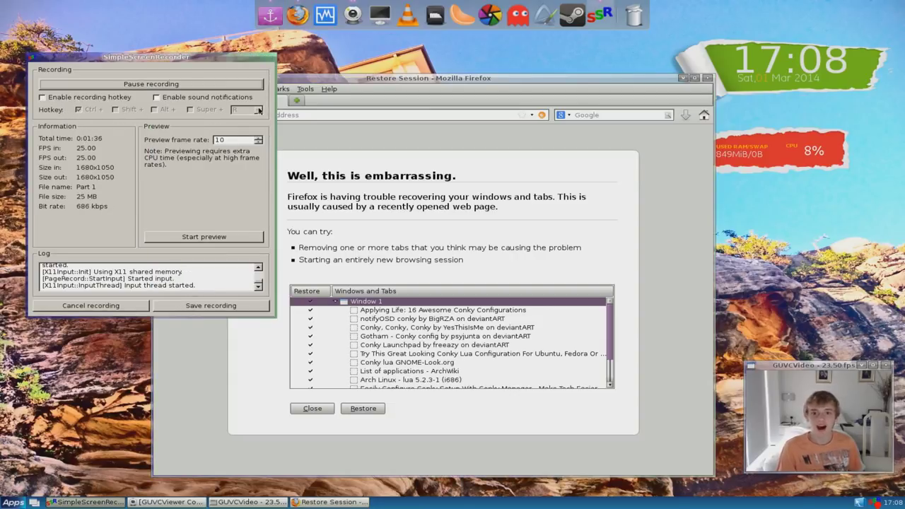
click(628, 114)
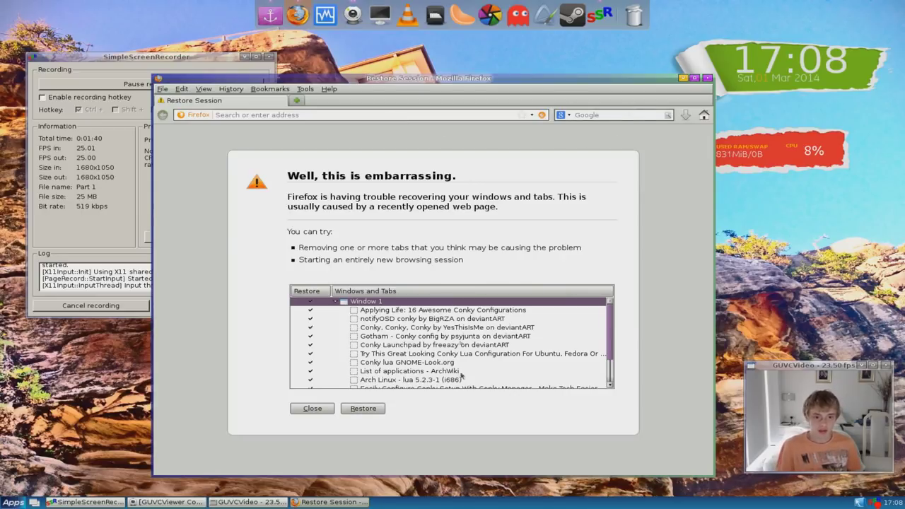
double_click(435, 372)
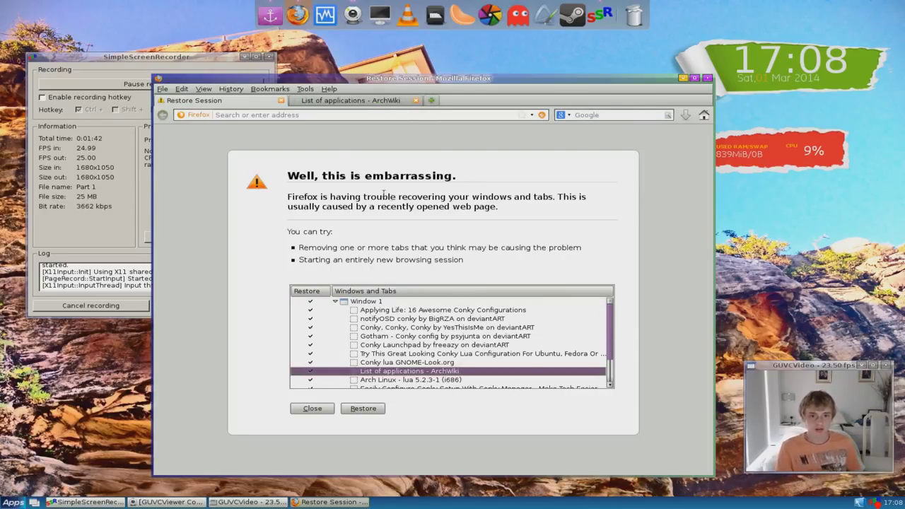
click(281, 100)
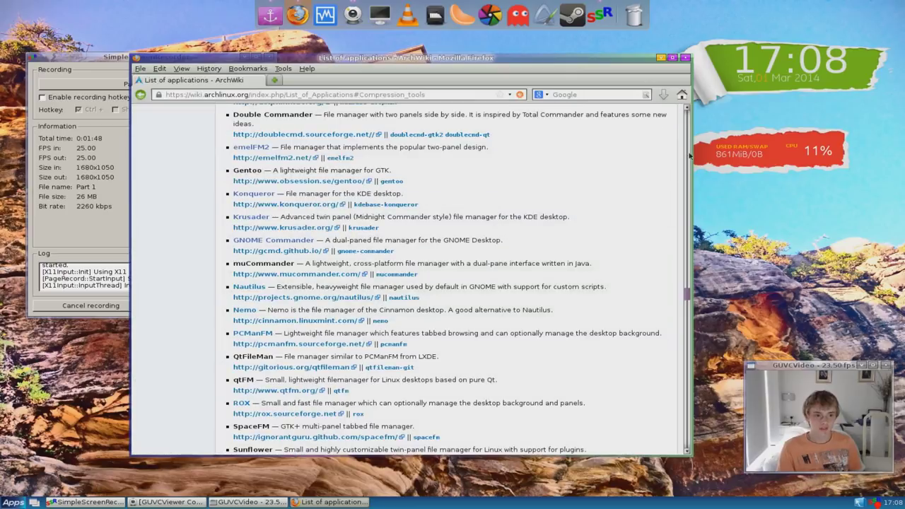
- Search the ArchWiki page for 'torrent' with find-in-page
drag(690, 299, 696, 142)
scroll(274, 286, up, 3)
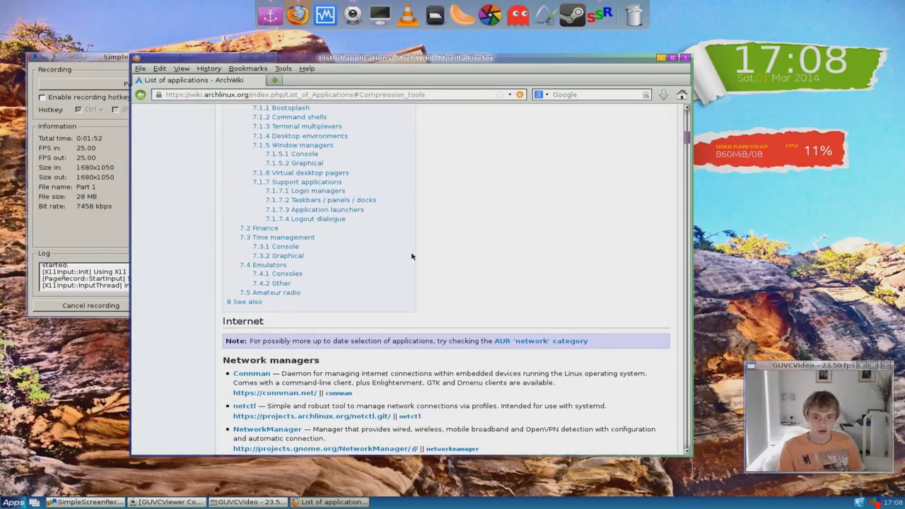
scroll(272, 284, up, 8)
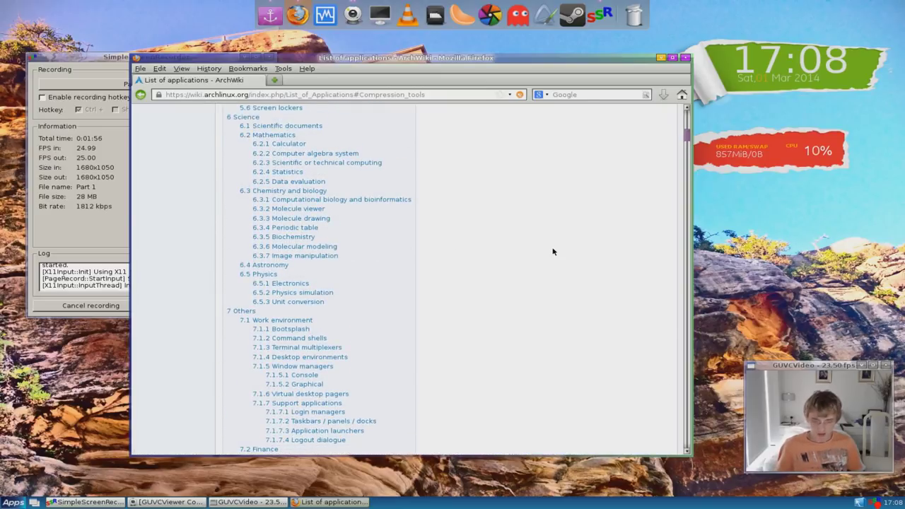
key(ctrl+f)
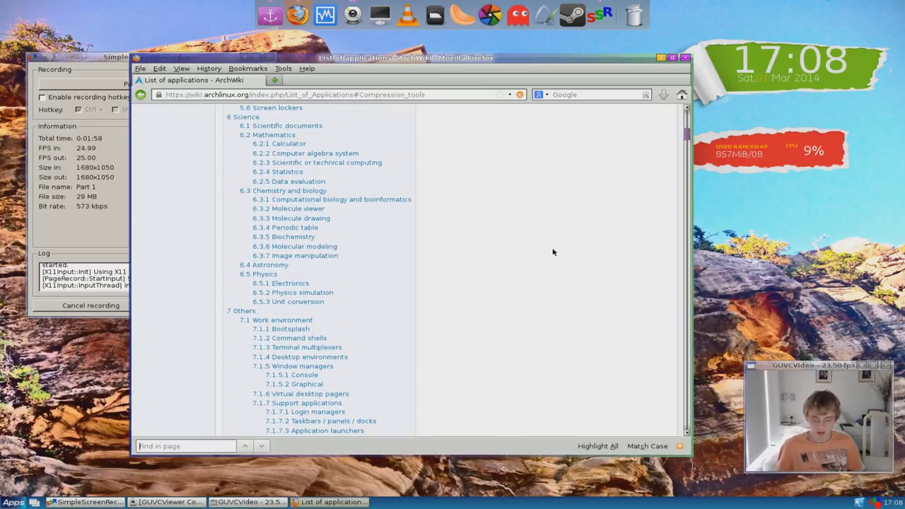
text(torrent)
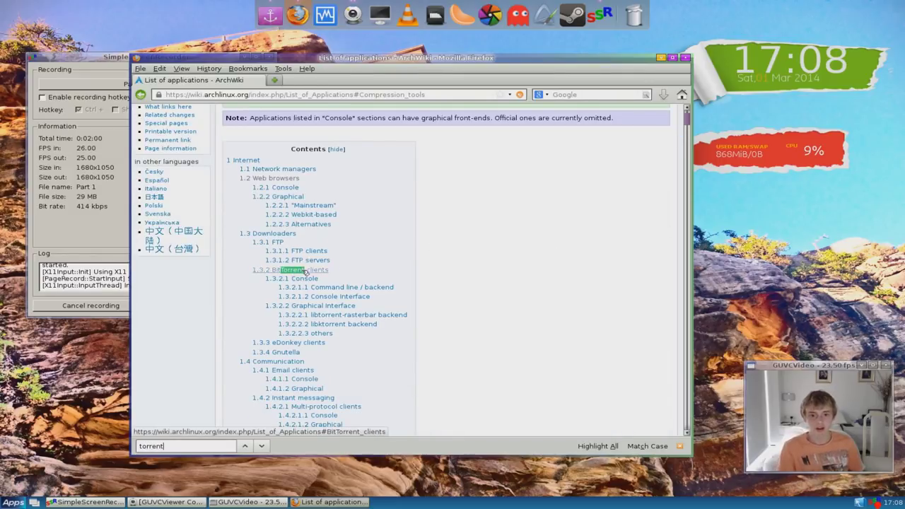
- Jump to the BitTorrent clients section, highlight qBittorrent, then open a blank tab
click(306, 270)
scroll(357, 202, down, 5)
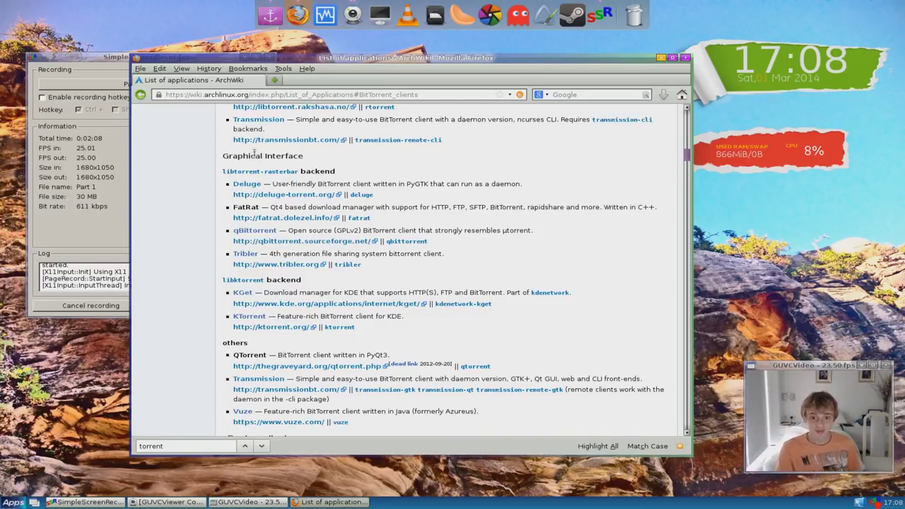
scroll(251, 212, up, 1)
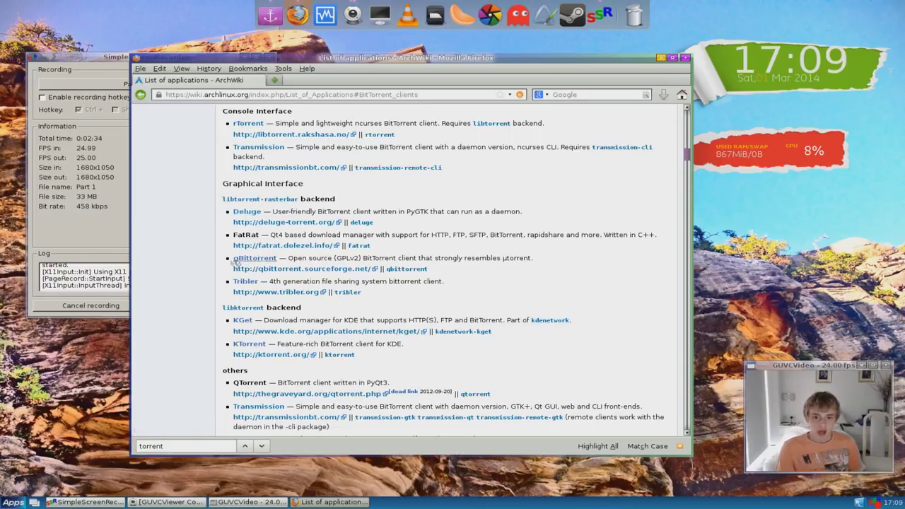
drag(230, 261, 278, 259)
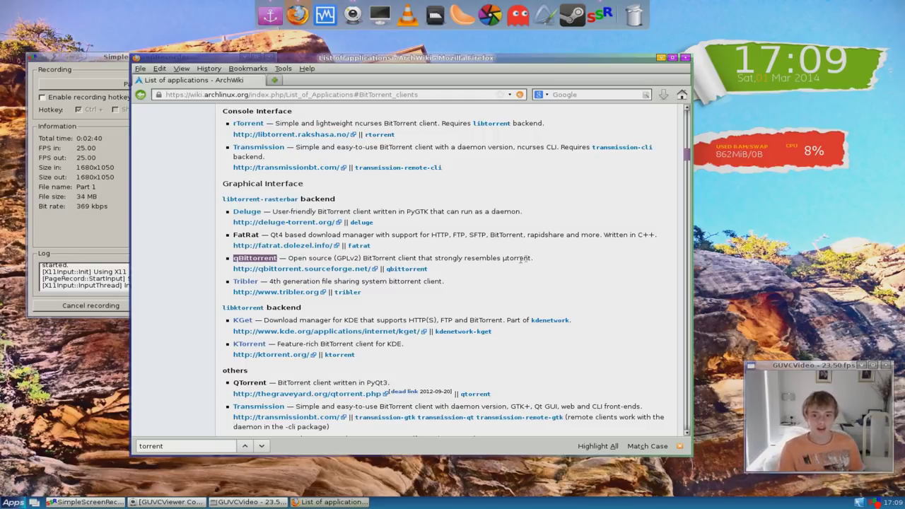
click(542, 250)
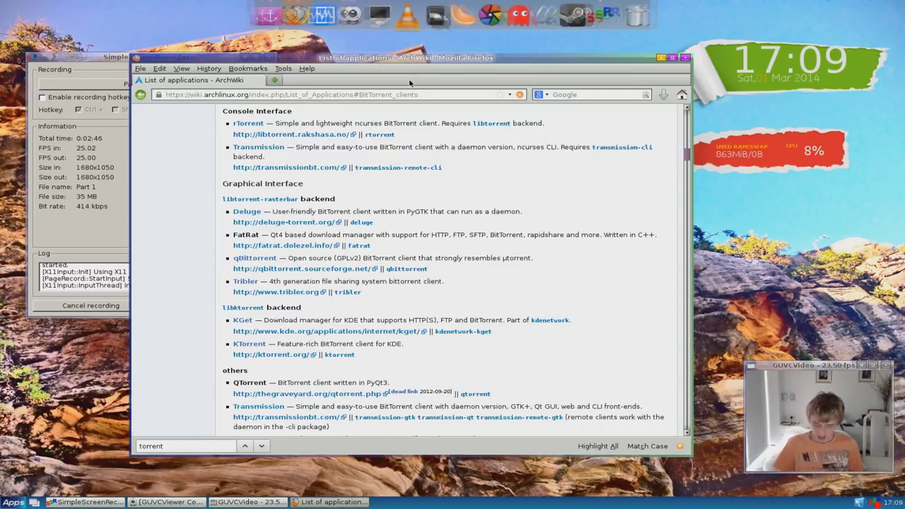
key(ctrl+t)
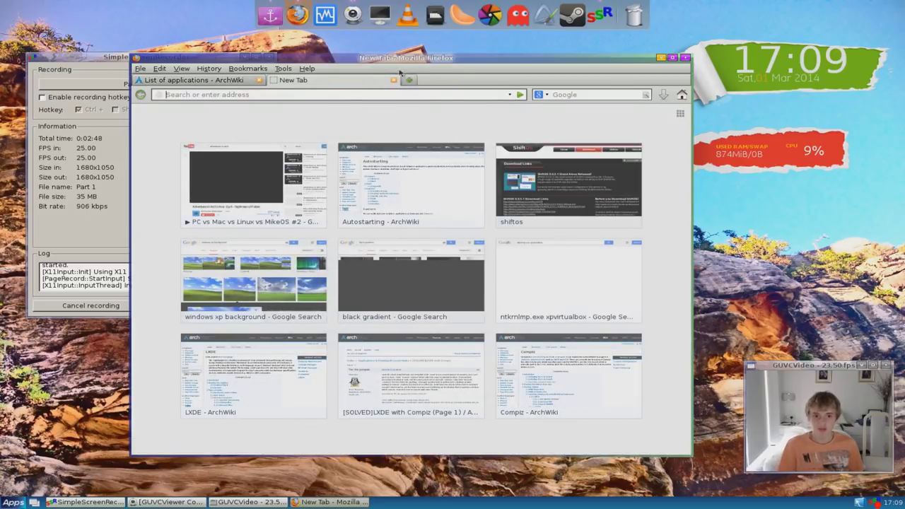
- Close the empty tab and open LXTerminal on the right, beside the browser
click(393, 80)
click(380, 16)
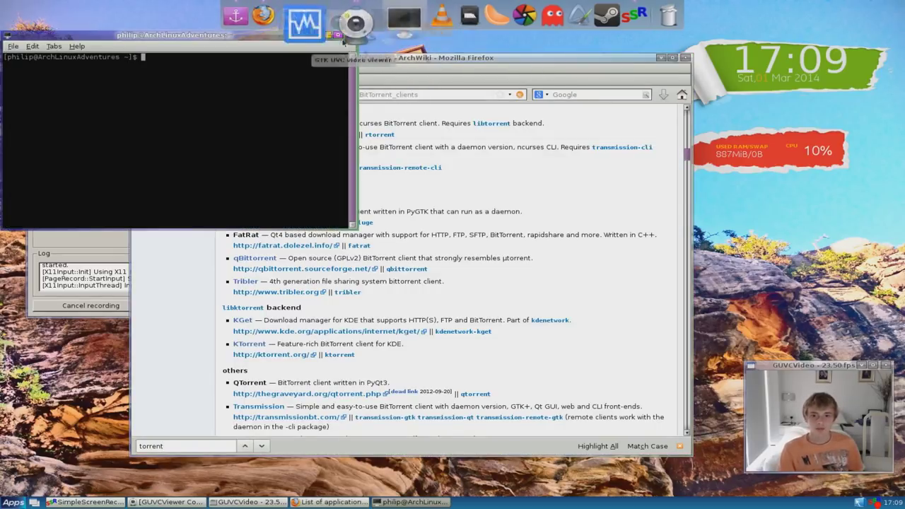
drag(196, 36, 590, 183)
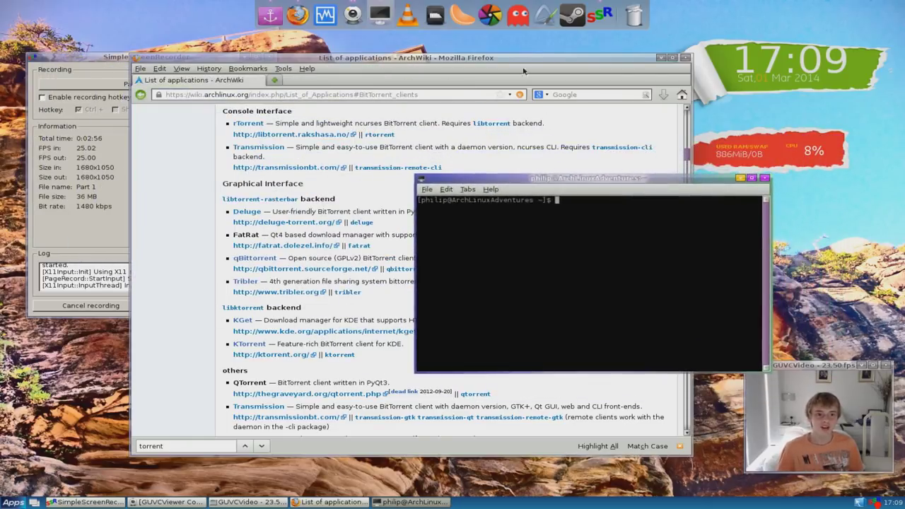
drag(530, 58, 465, 61)
click(664, 233)
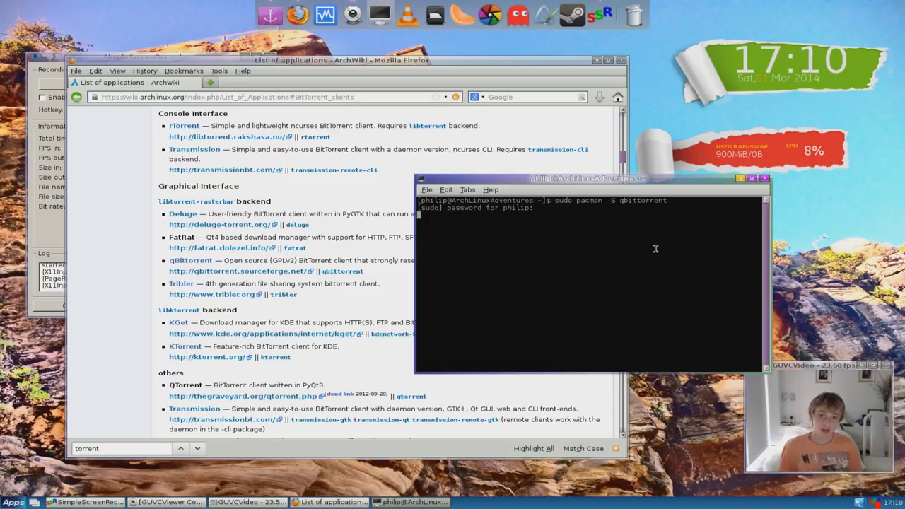
- Submit the sudo password, search the AUR for qbittorrent with yaourt, and choose package 1
key(Return)
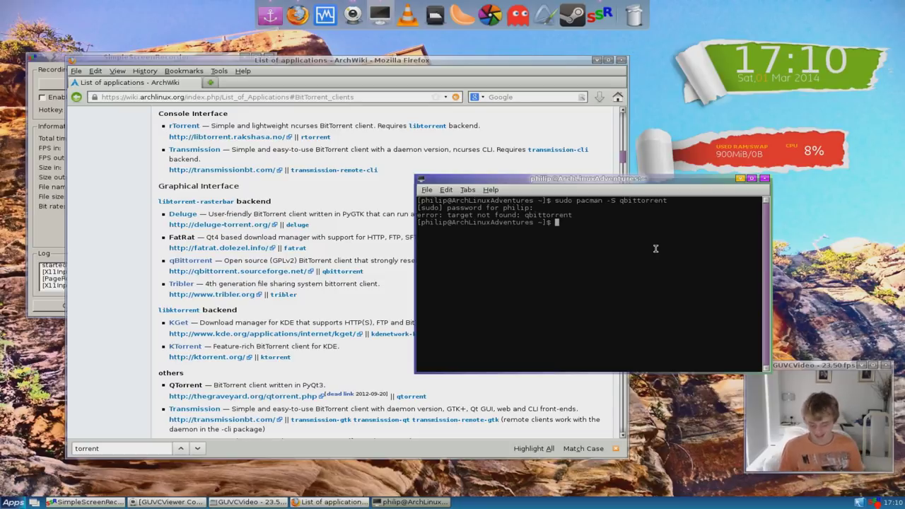
text(yoa)
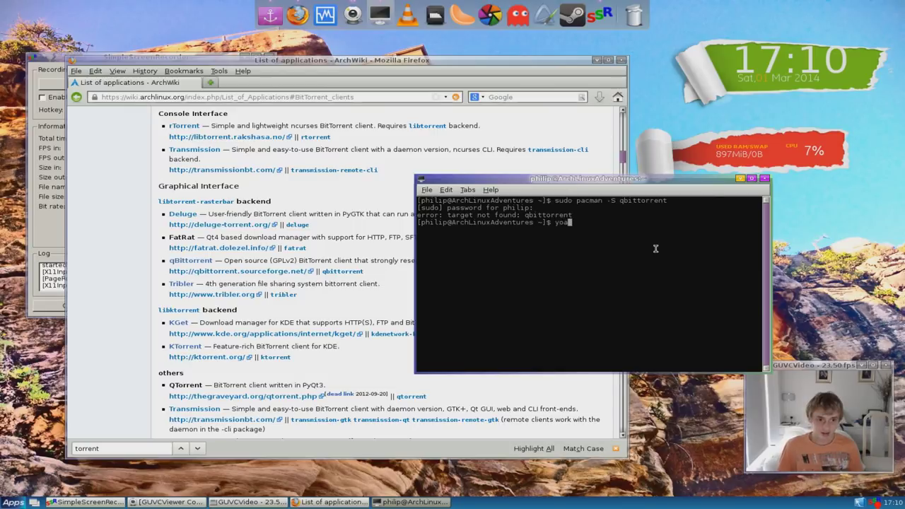
text(urt qbittorrent)
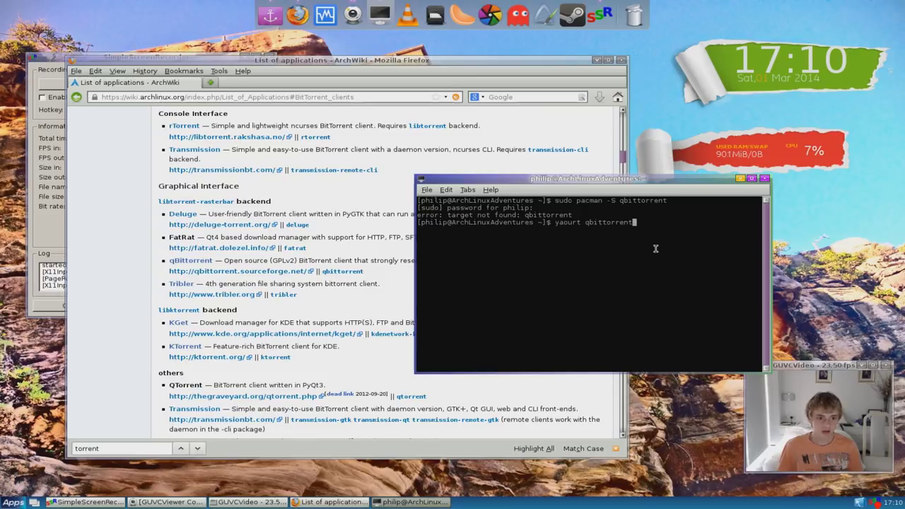
key(Return)
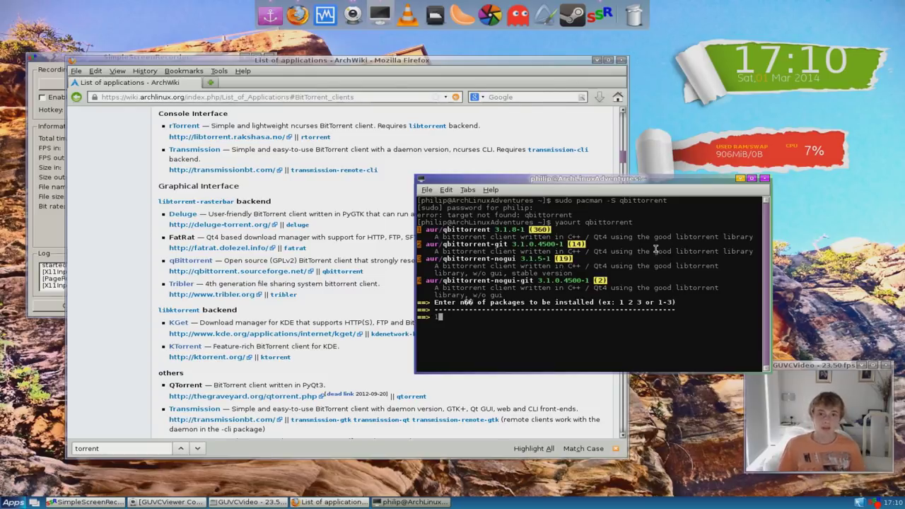
key(Return)
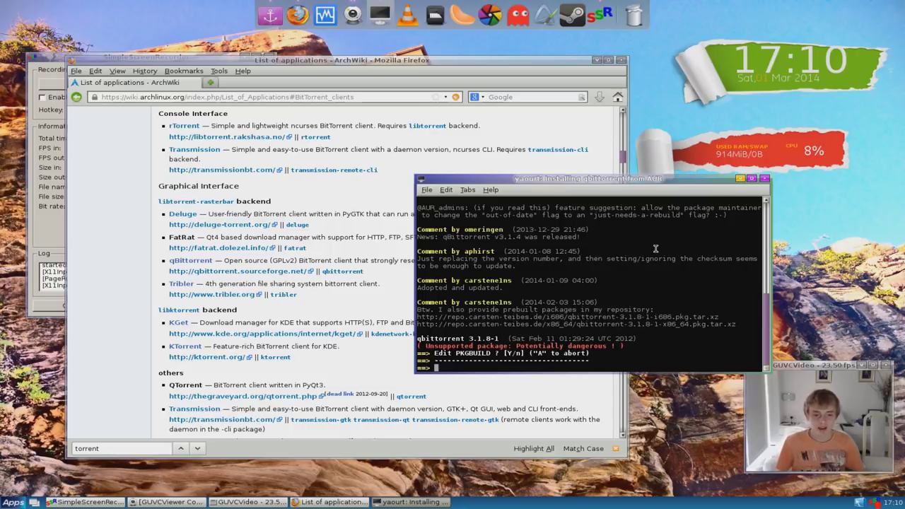
- Decline editing PKGBUILD and qbittorrent.install, continue building, and approve the missing dependencies
text(n)
key(Return)
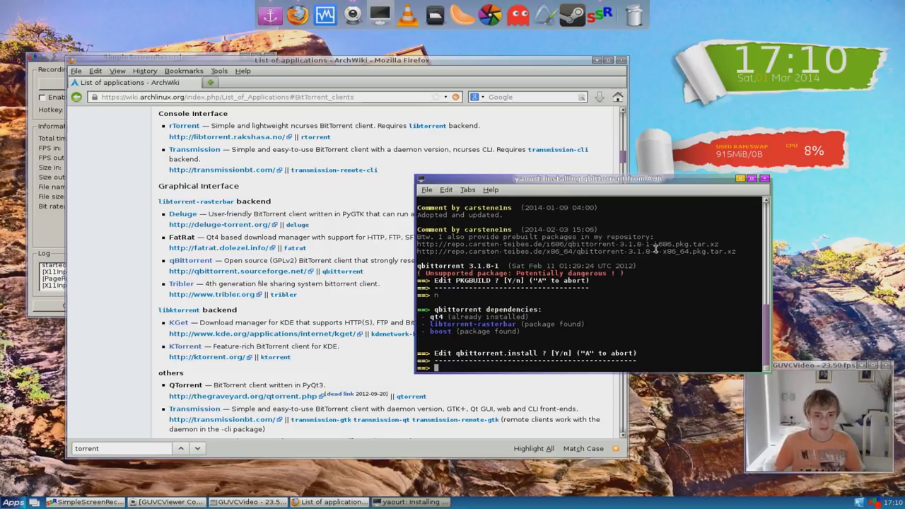
text(n)
key(Return)
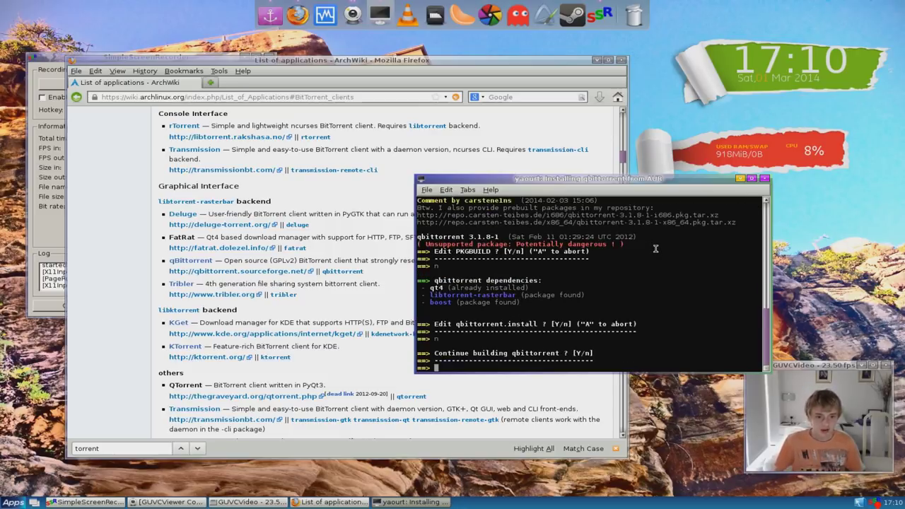
key(Return)
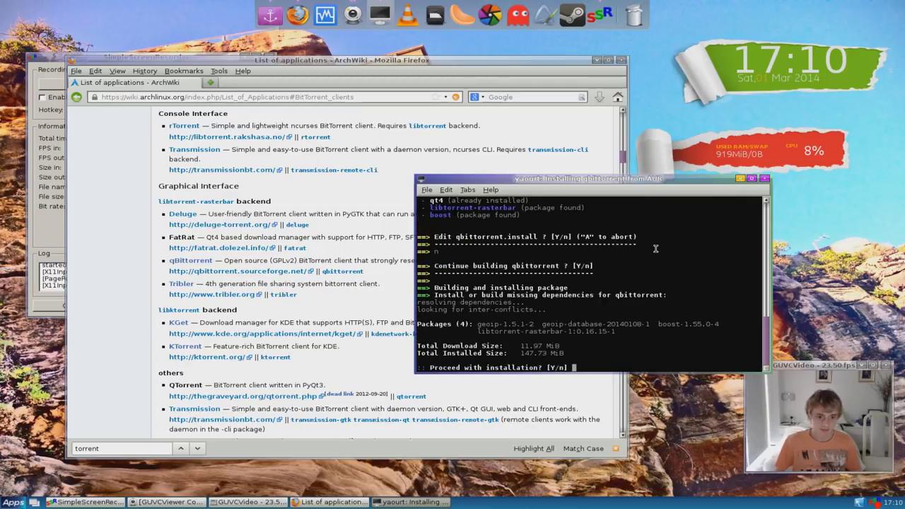
text(y)
key(Return)
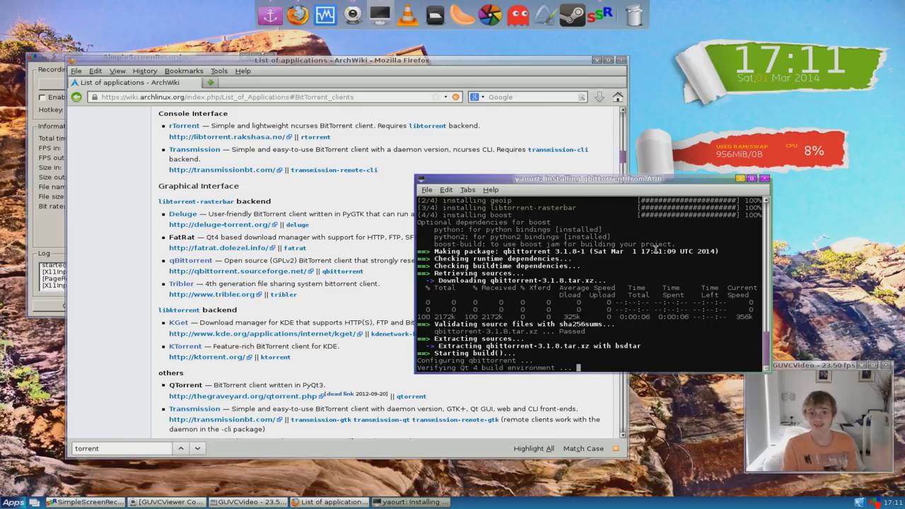
drag(633, 181, 593, 196)
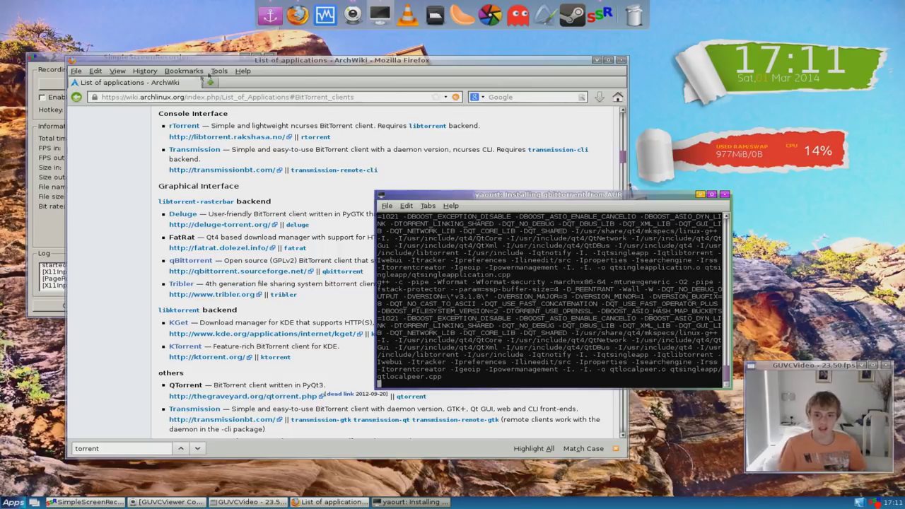
- Google 'the tunnel' in a new tab and open The Tunnel Movie result
click(210, 82)
click(500, 97)
text(the)
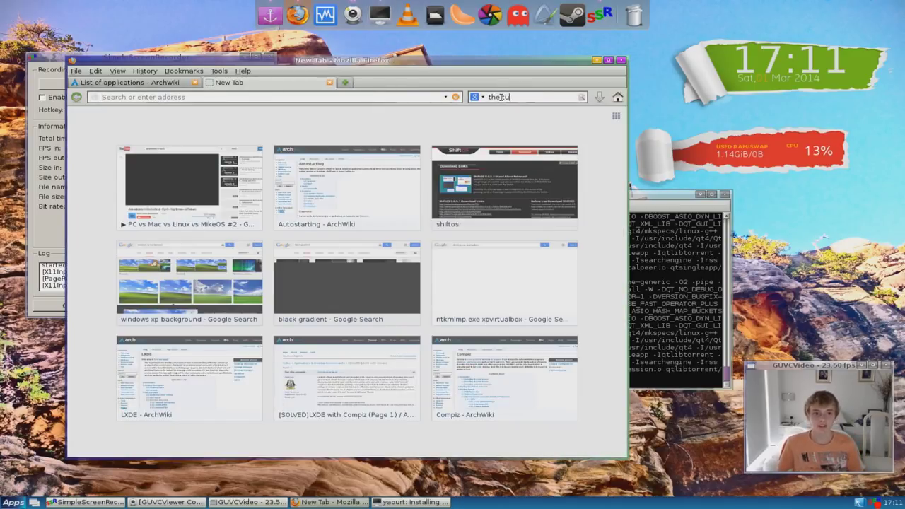
text( tunnel)
key(Return)
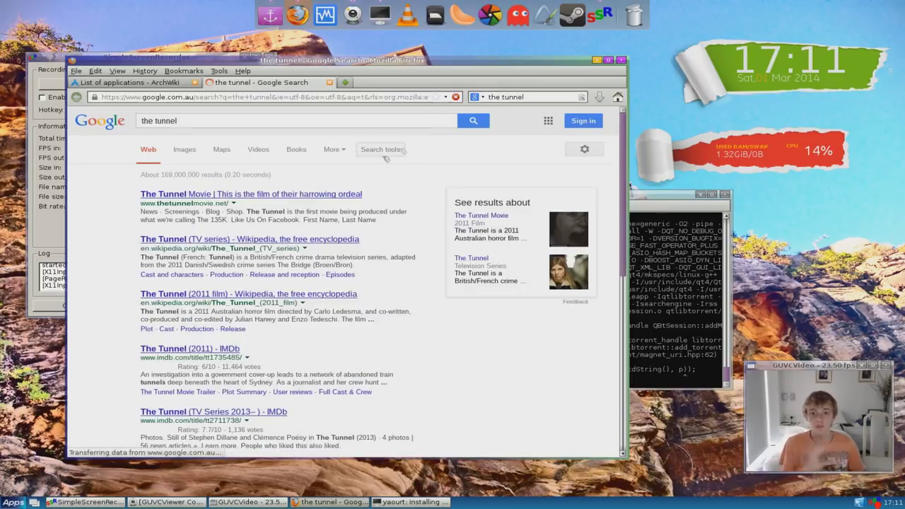
click(332, 194)
drag(372, 72, 333, 71)
- Place the terminal upper right and the browser slightly left, then scroll thetunnelmovie.net
click(645, 192)
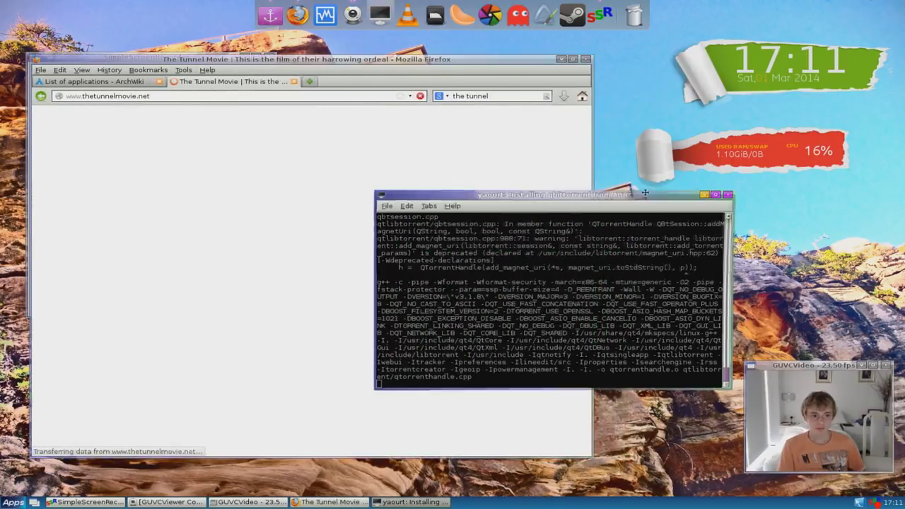
drag(645, 192, 806, 159)
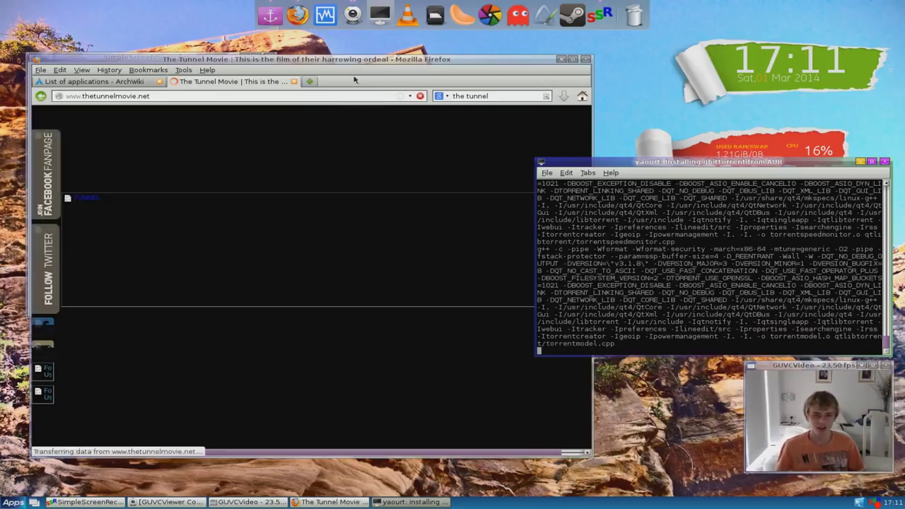
click(355, 80)
drag(355, 80, 343, 86)
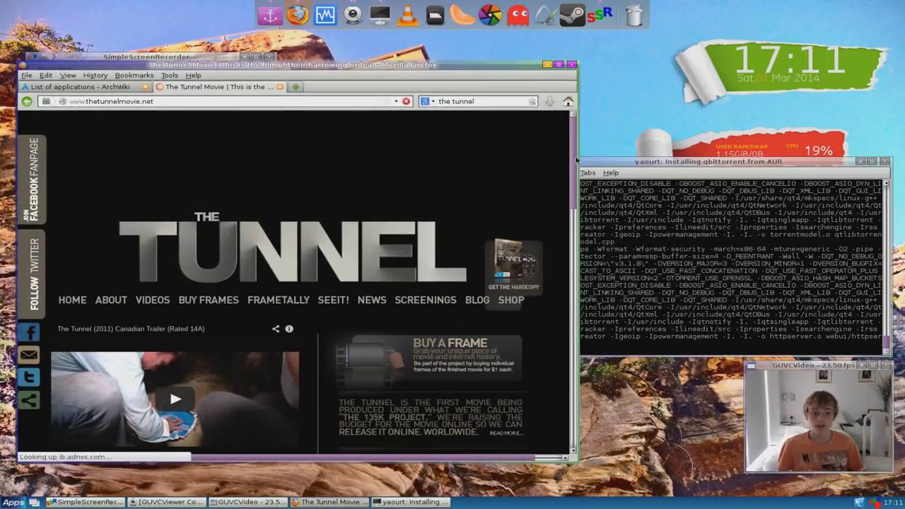
scroll(577, 198, down, 3)
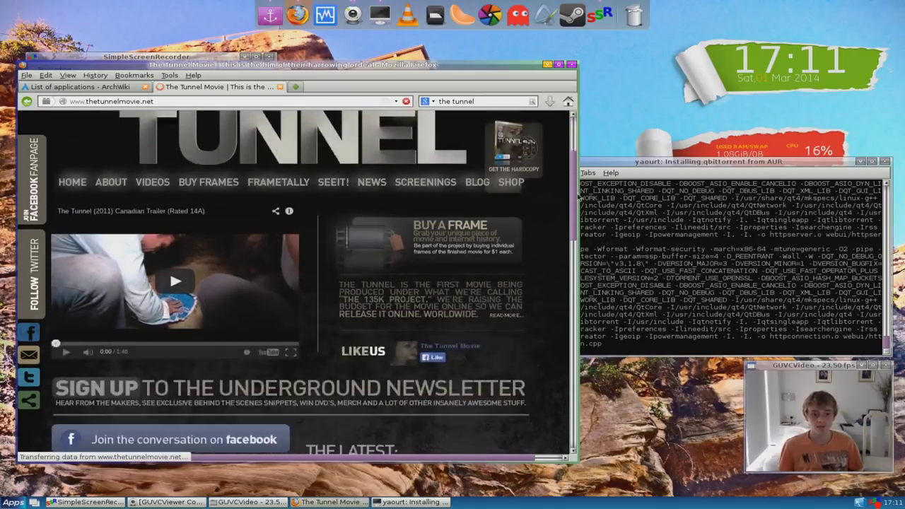
scroll(578, 198, down, 1)
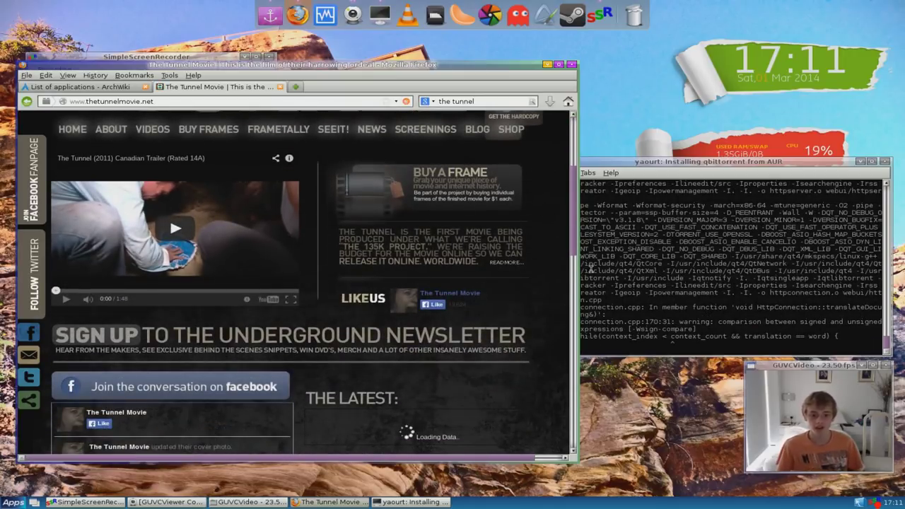
scroll(573, 233, up, 1)
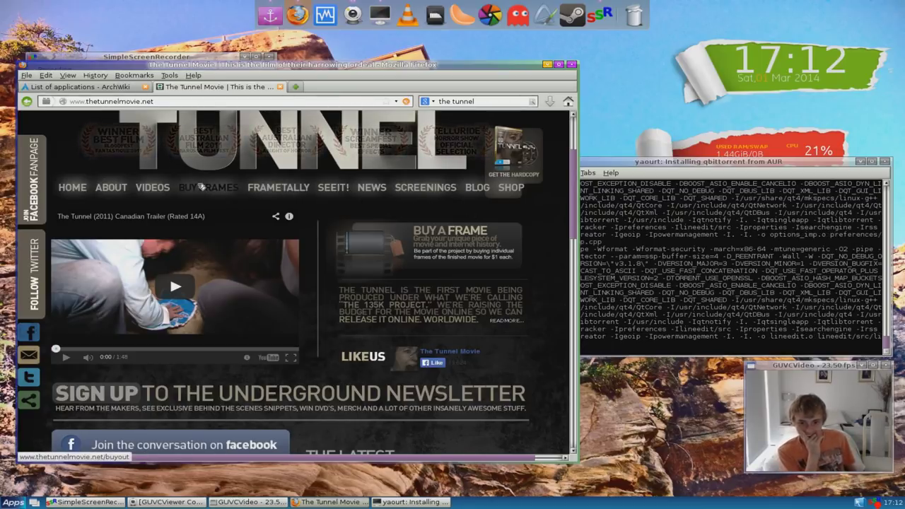
mouse_move(126, 191)
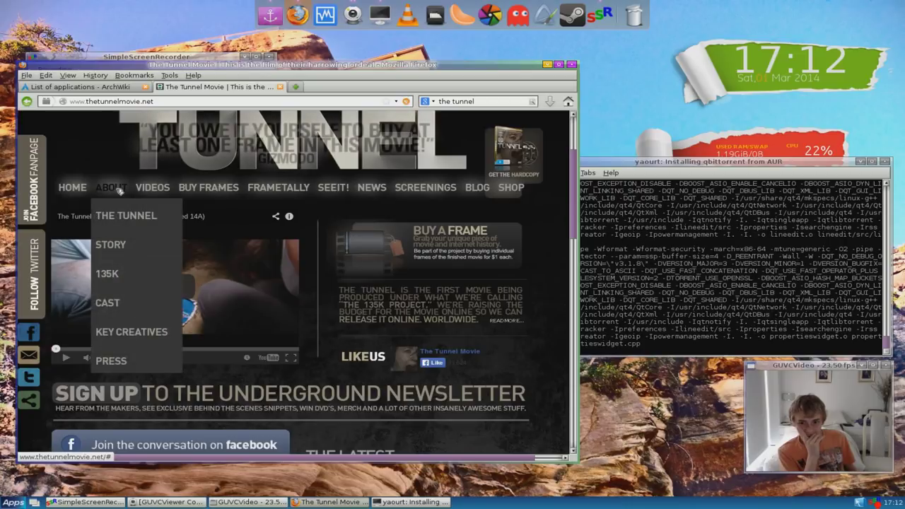
- Go from The Tunnel's videos page to its SeeIt viewing-options page
click(157, 188)
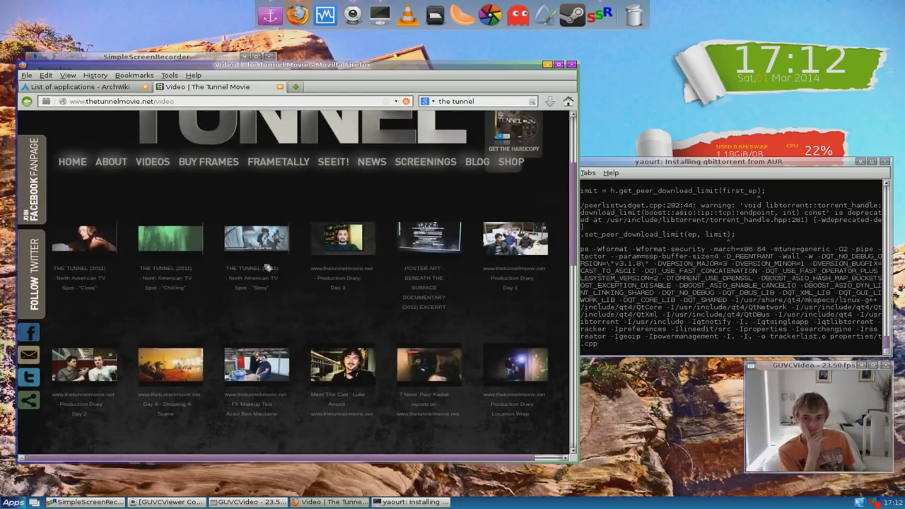
scroll(269, 270, up, 4)
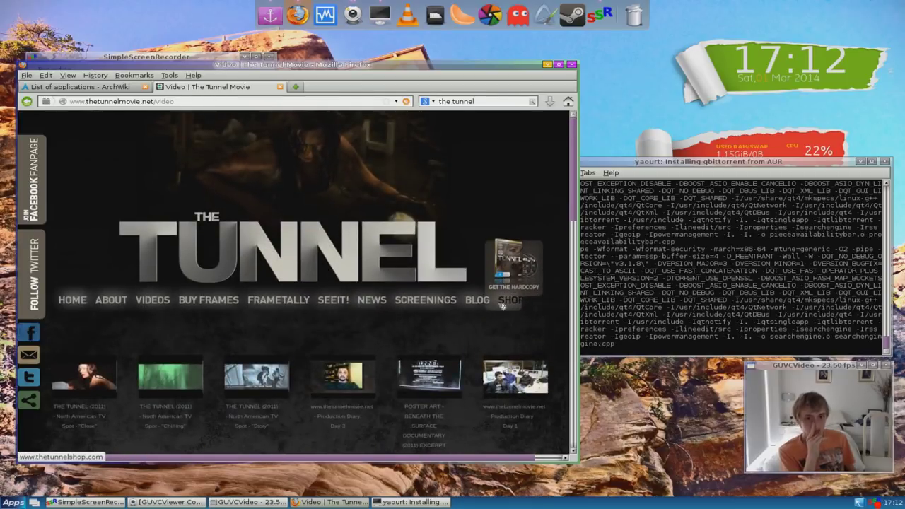
click(344, 305)
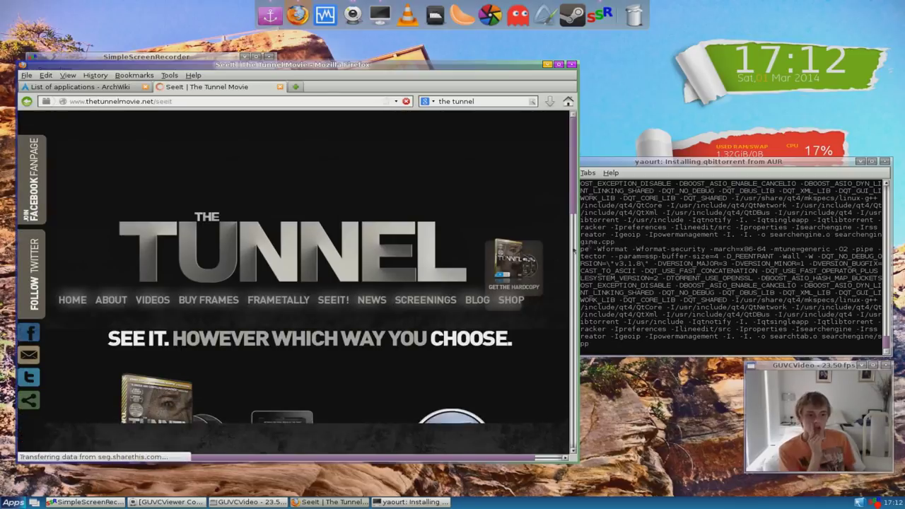
click(630, 259)
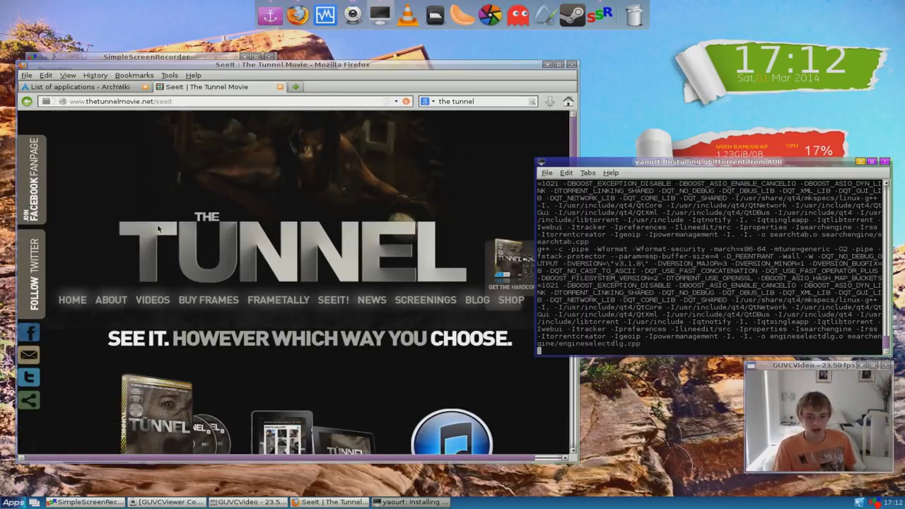
click(330, 317)
- Scroll down to the DVD/iTunes/VODO download section and follow the VODO link
scroll(330, 318, down, 4)
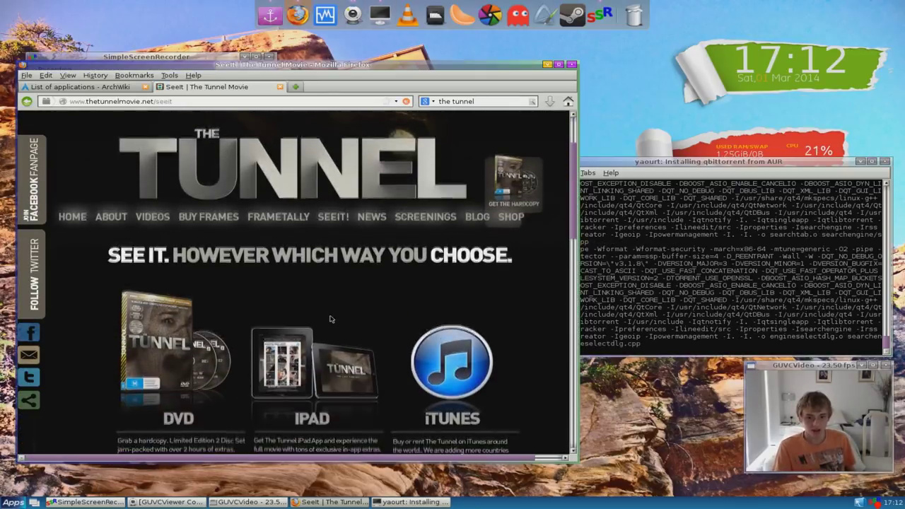
scroll(330, 318, down, 2)
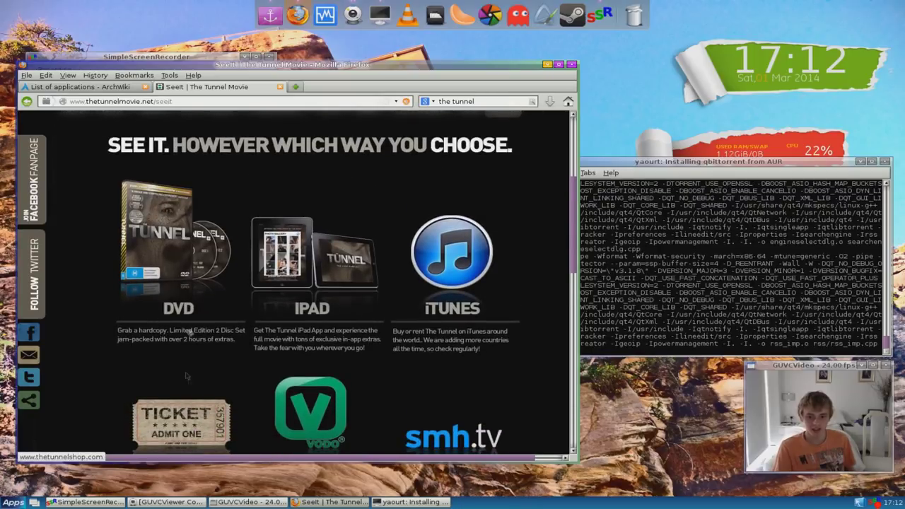
scroll(263, 417, down, 3)
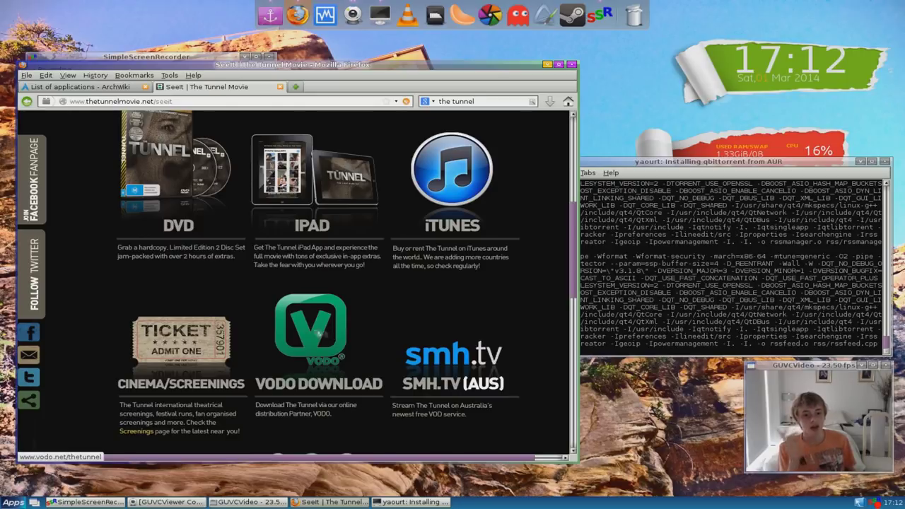
click(310, 328)
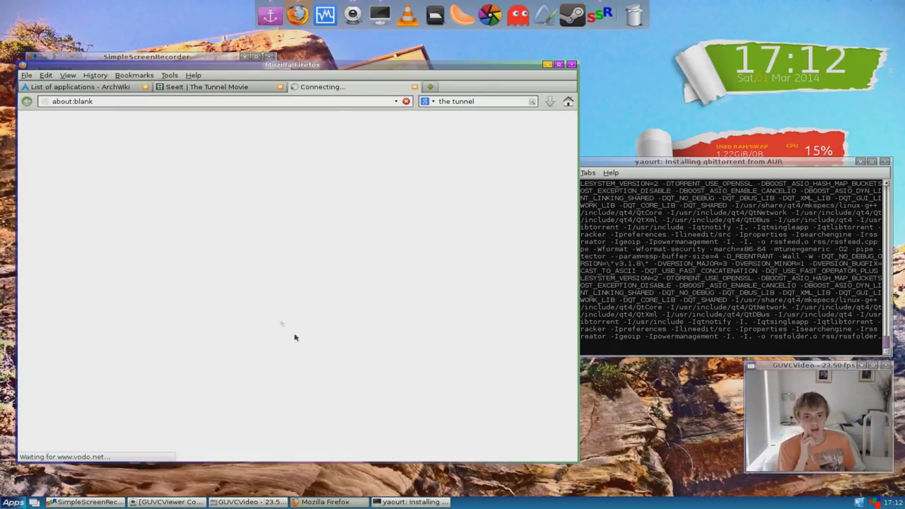
- Reposition the browser window and scroll through The Tunnel (2011) page on vodo.net
drag(368, 66, 361, 63)
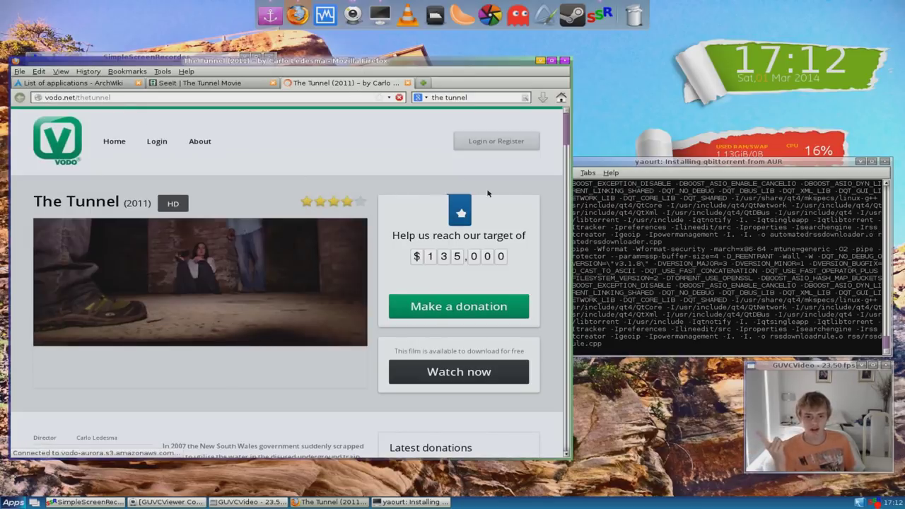
scroll(563, 144, down, 2)
drag(563, 145, 563, 164)
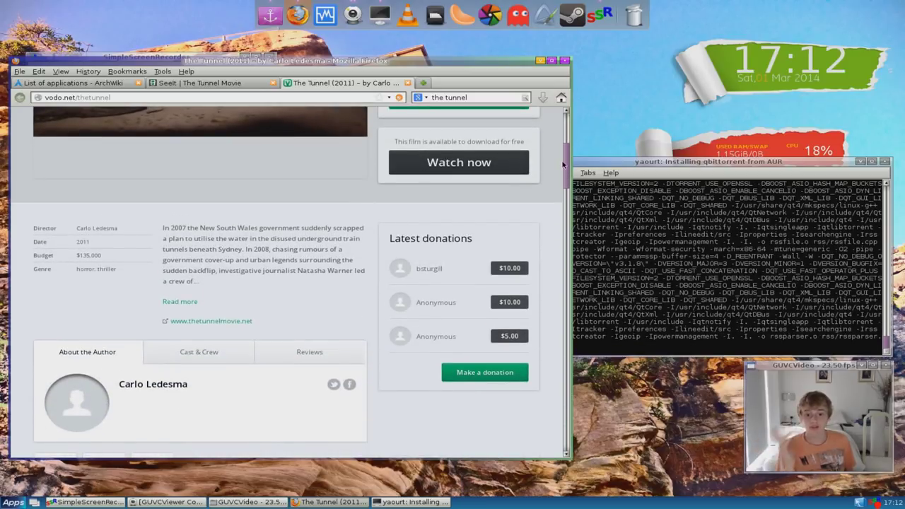
drag(564, 164, 524, 127)
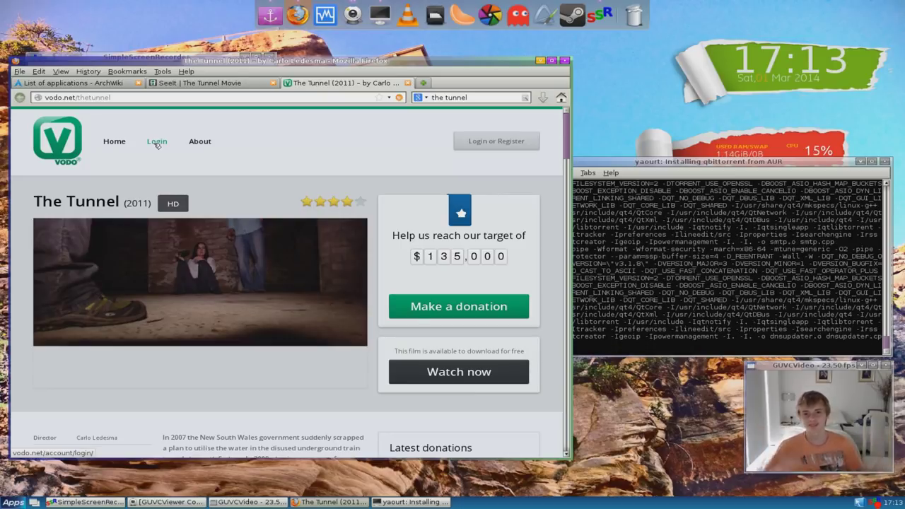
mouse_move(317, 61)
mouse_down()
mouse_move(307, 50)
mouse_move(319, 56)
mouse_up()
scroll(571, 131, down, 2)
scroll(571, 127, up, 2)
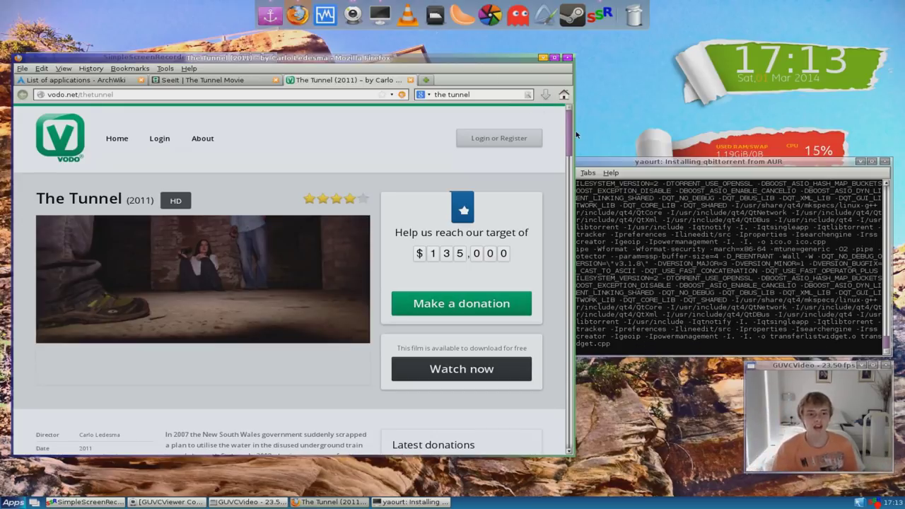
mouse_move(570, 131)
mouse_down()
mouse_move(574, 168)
mouse_move(562, 130)
mouse_up()
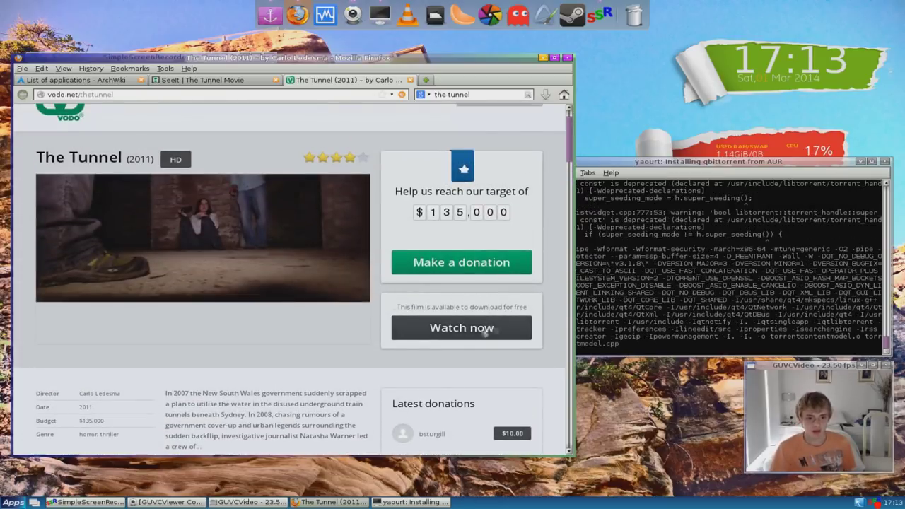
- Check the qbittorrent build in the terminal, then return to Firefox with a new blank tab
click(645, 253)
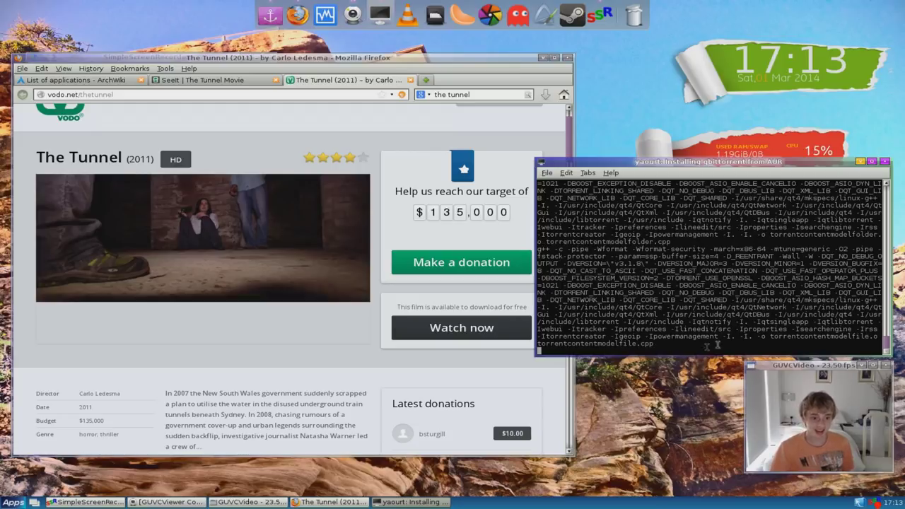
drag(379, 64, 383, 87)
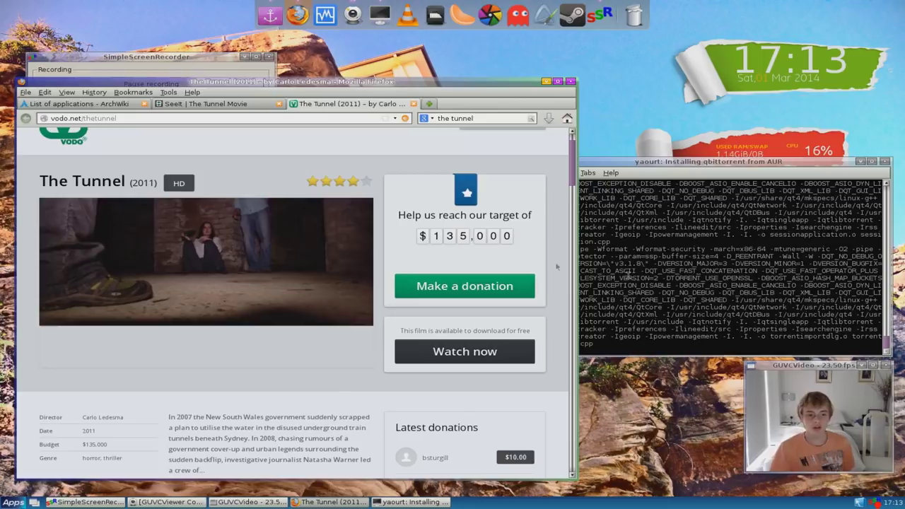
click(661, 265)
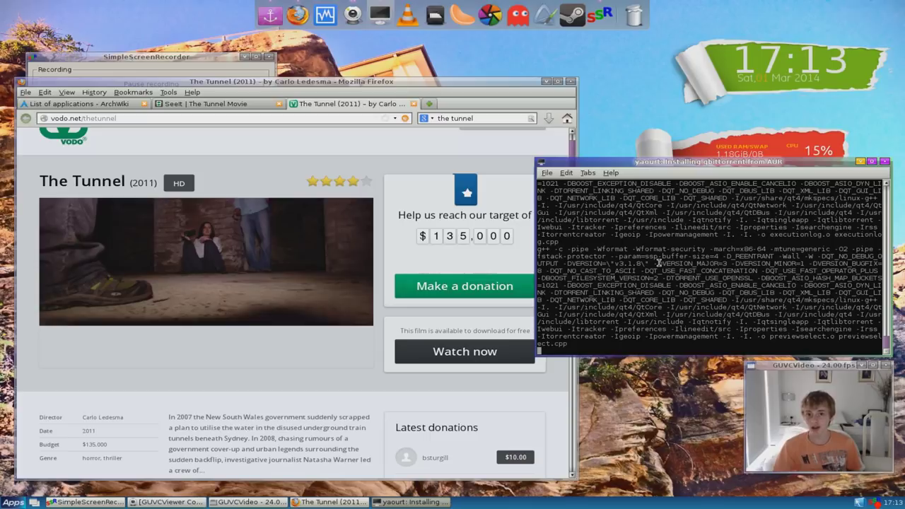
click(341, 503)
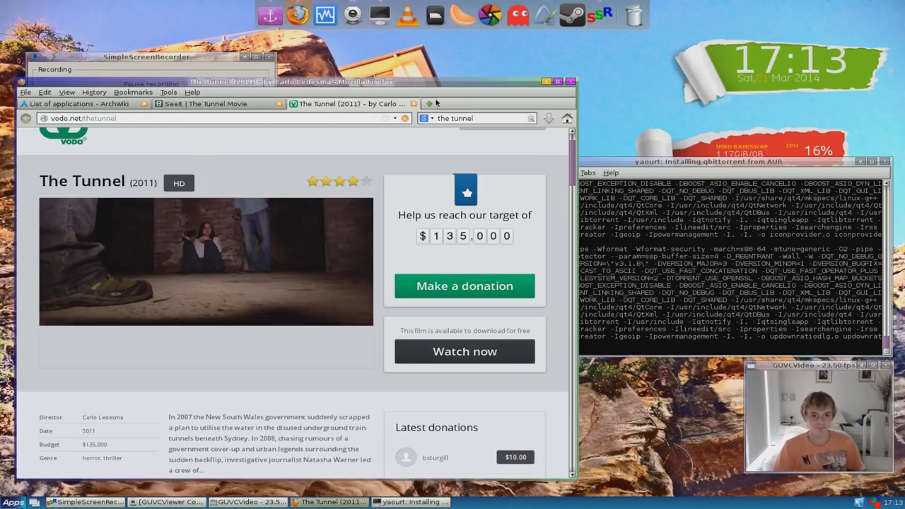
click(432, 103)
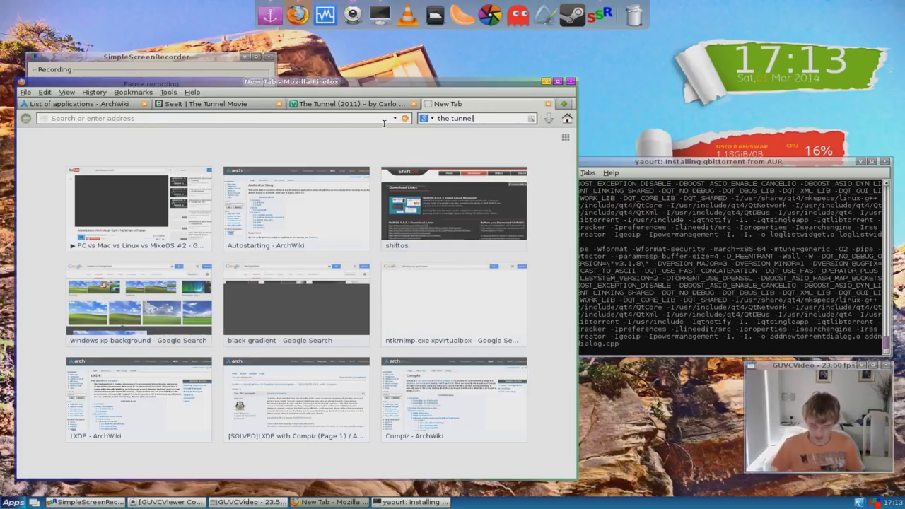
- Search the web for 'arch linux printer driver' and open the CUPS ArchWiki result
key(BackSpace)
key(BackSpace)
key(BackSpace)
key(BackSpace)
key(BackSpace)
key(BackSpace)
key(BackSpace)
key(BackSpace)
key(BackSpace)
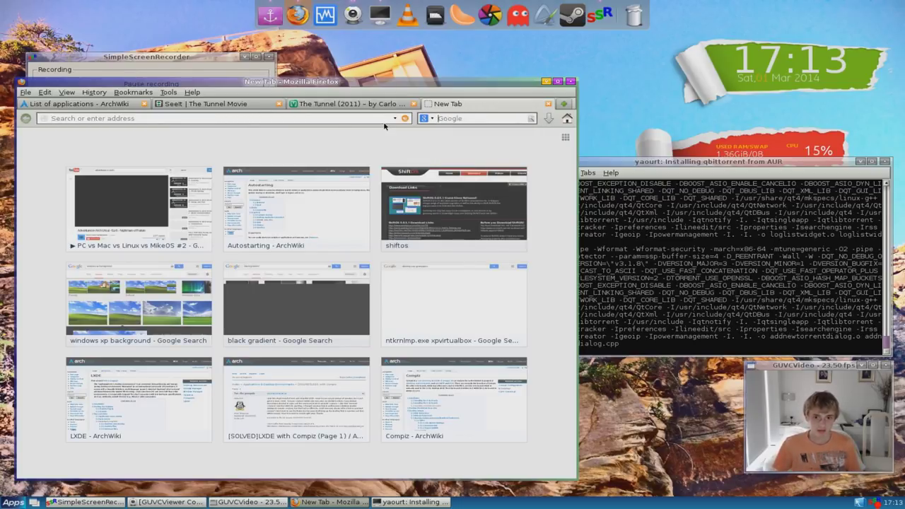
text(arch)
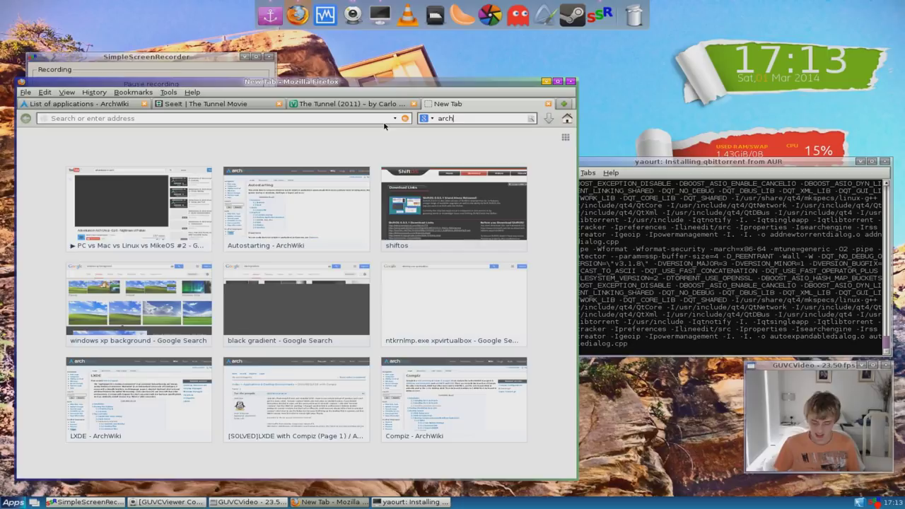
text( linux printer driver)
key(Return)
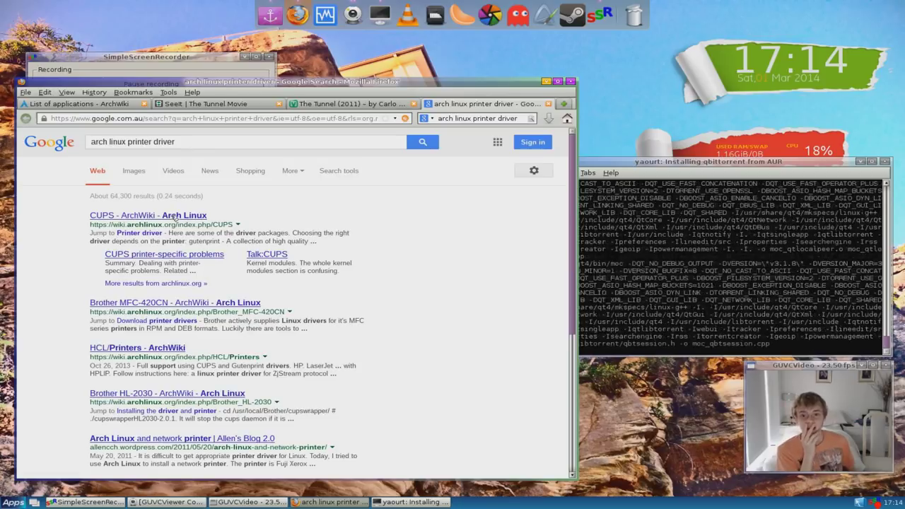
click(175, 215)
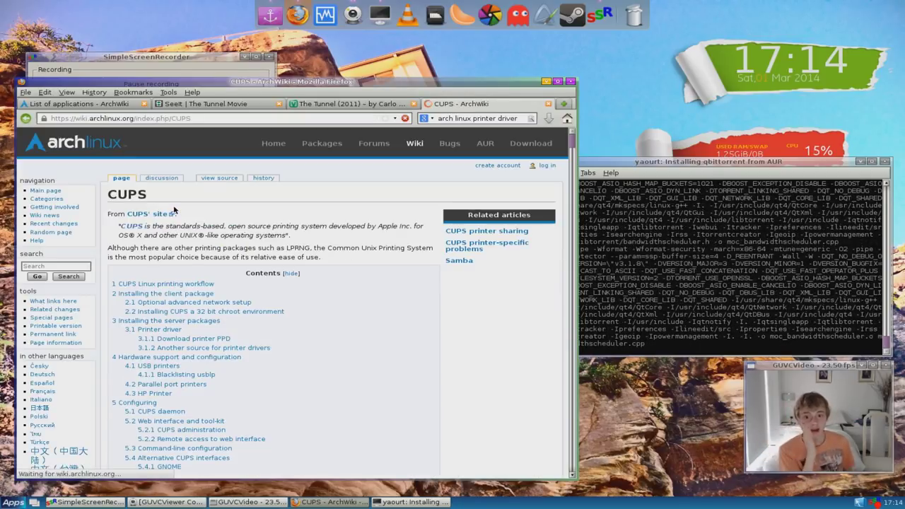
- Read down the CUPS article to the network setup section, briefly highlighting the Avahi paragraph
scroll(297, 256, down, 5)
scroll(296, 256, down, 5)
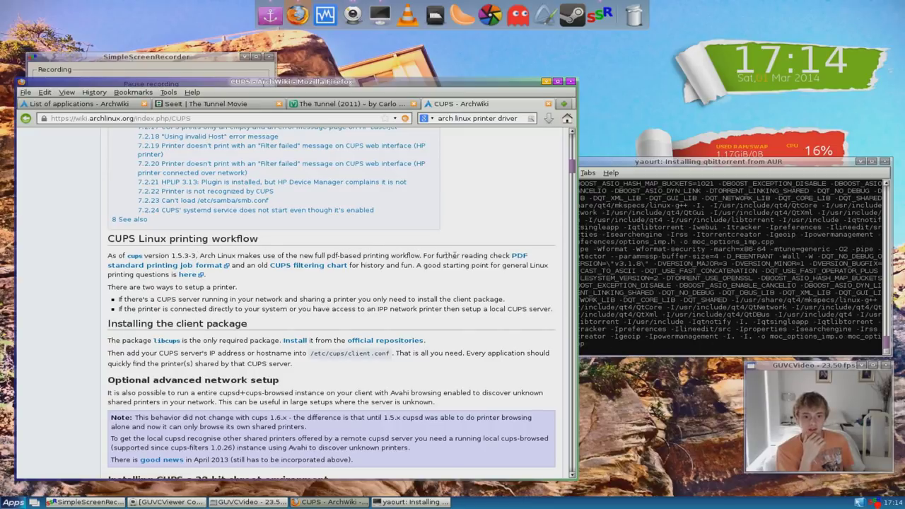
scroll(231, 270, down, 2)
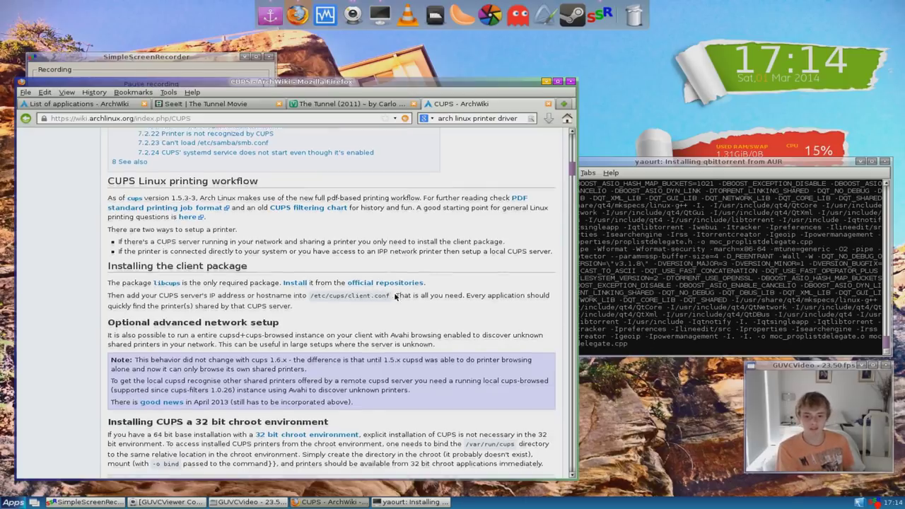
scroll(395, 298, down, 3)
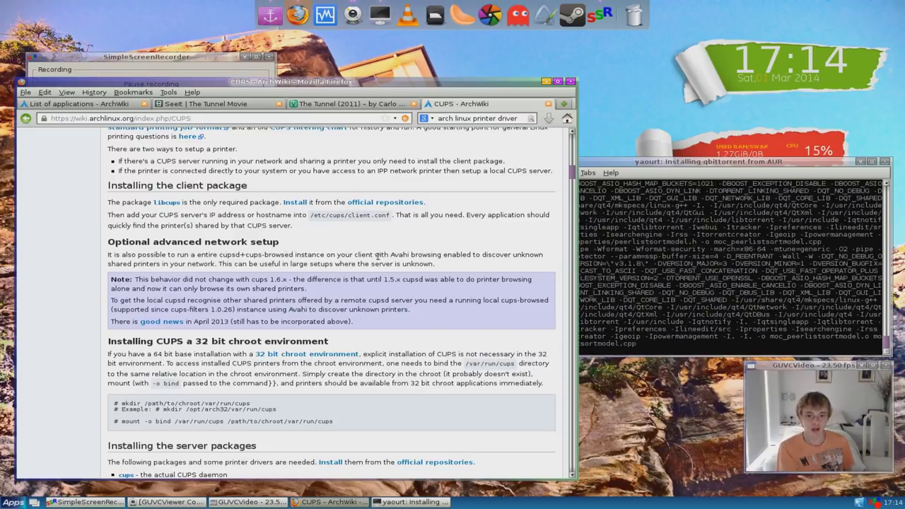
drag(107, 254, 403, 263)
click(436, 263)
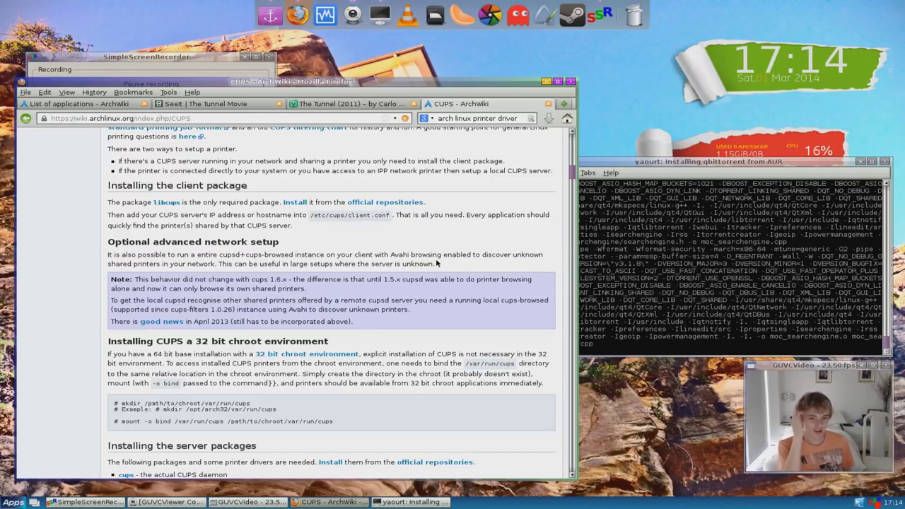
- Scroll further down the CUPS page and highlight the gutenprint driver description
scroll(436, 263, down, 3)
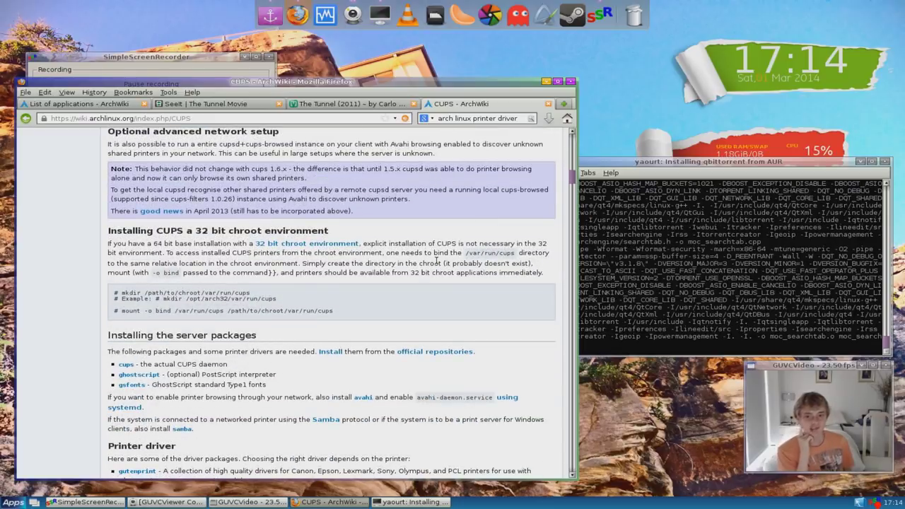
scroll(436, 261, down, 1)
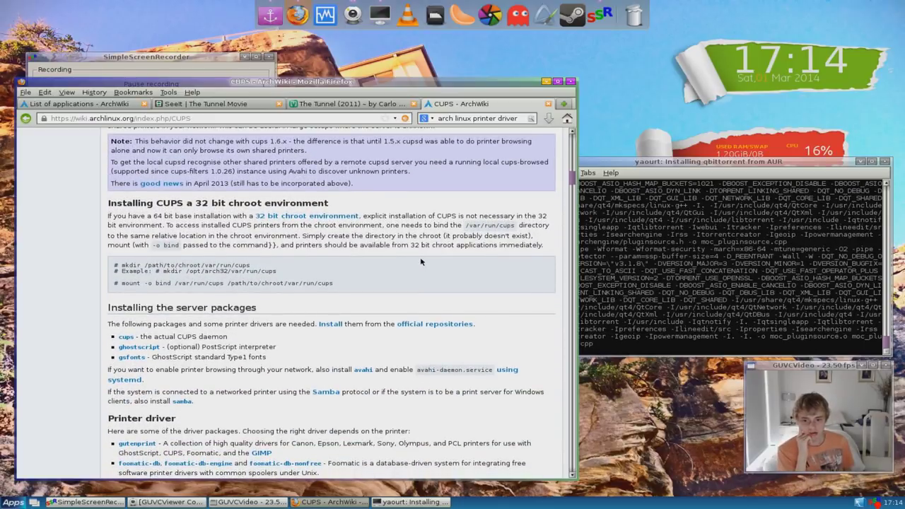
scroll(420, 263, down, 5)
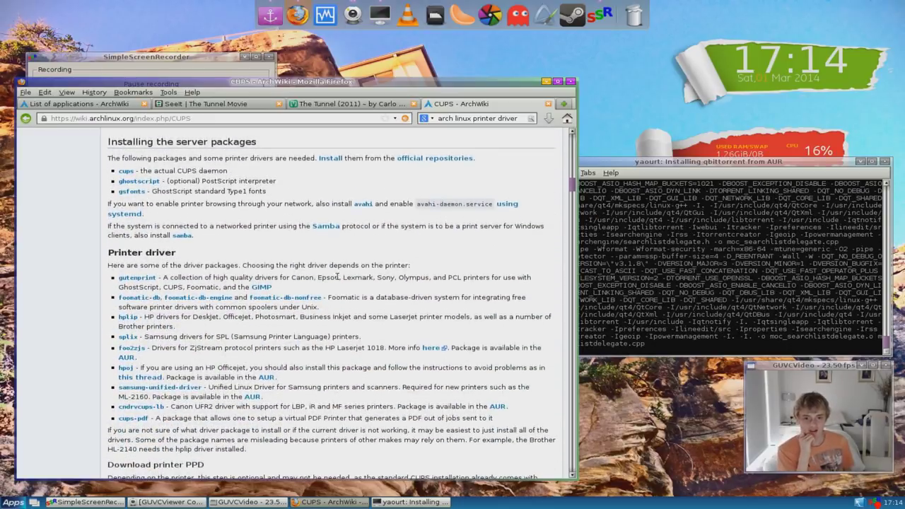
scroll(349, 288, down, 1)
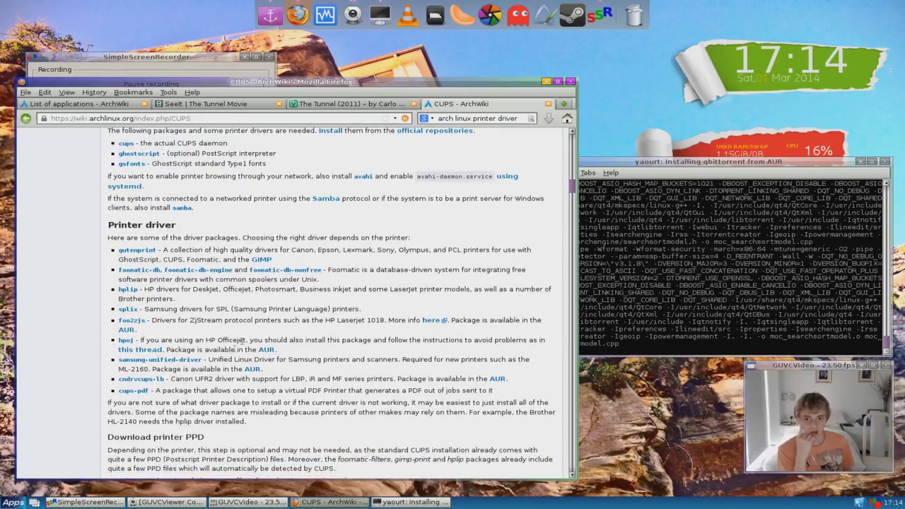
drag(190, 249, 387, 263)
click(387, 264)
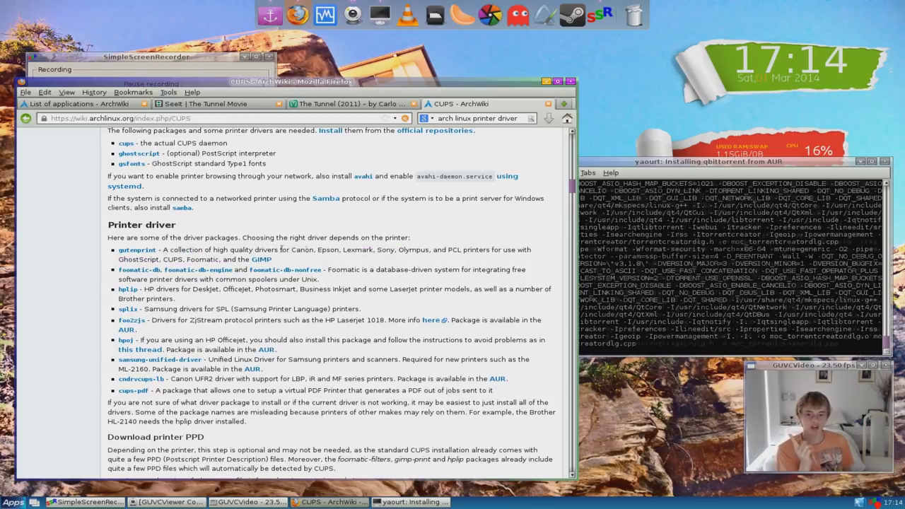
drag(119, 250, 158, 250)
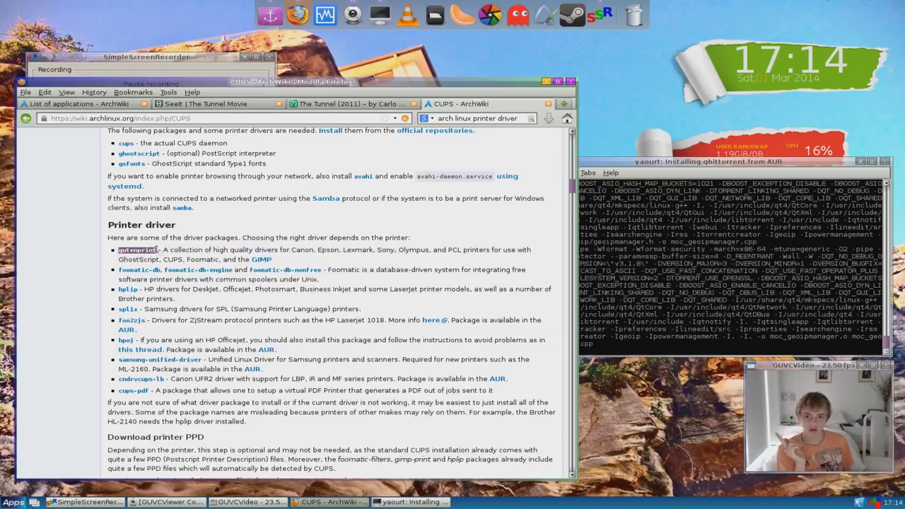
click(183, 249)
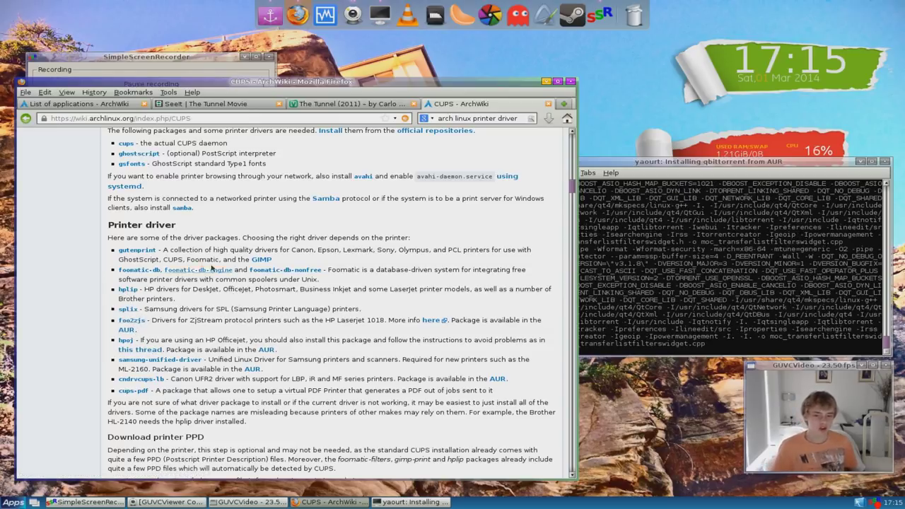
- Scroll back up through the CUPS ArchWiki article
scroll(130, 237, up, 2)
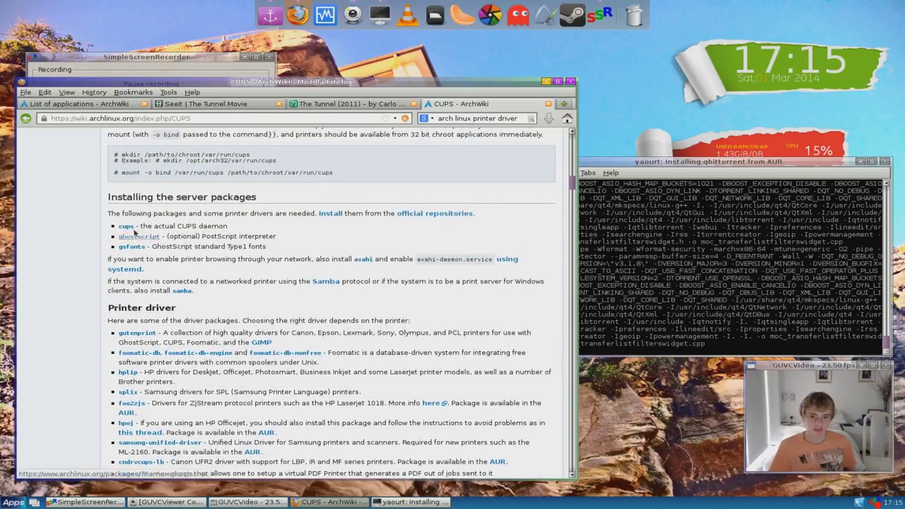
scroll(133, 233, up, 3)
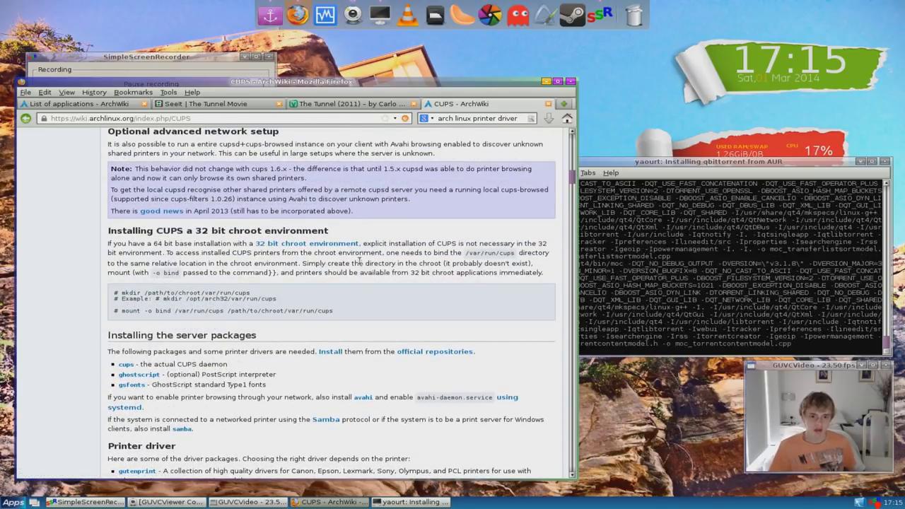
scroll(309, 241, up, 3)
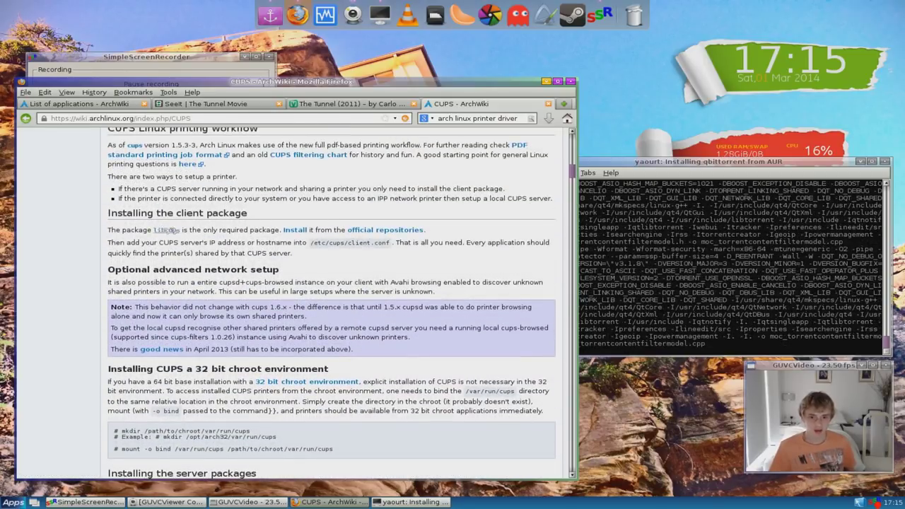
scroll(230, 236, down, 6)
scroll(231, 236, up, 1)
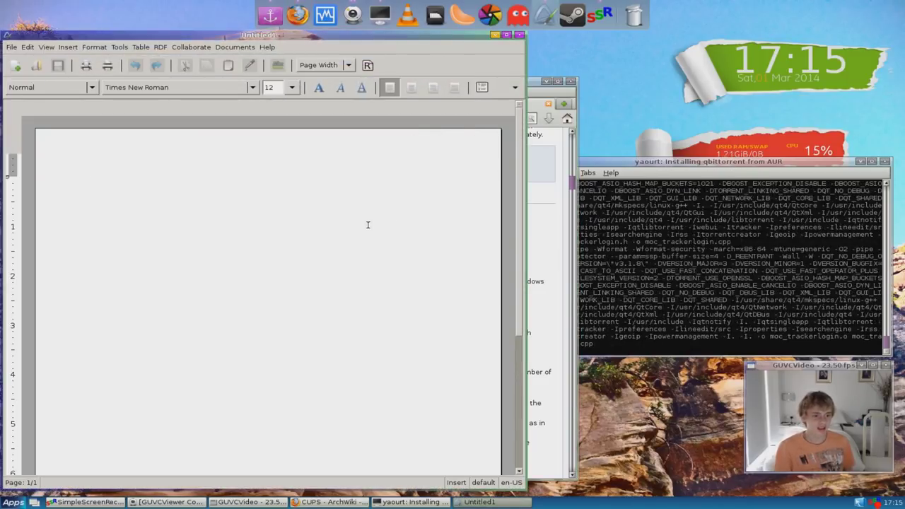
- Type the test text 'tsdfsdfsdfsdf' on the blank AbiWord page and open File > Print
click(692, 171)
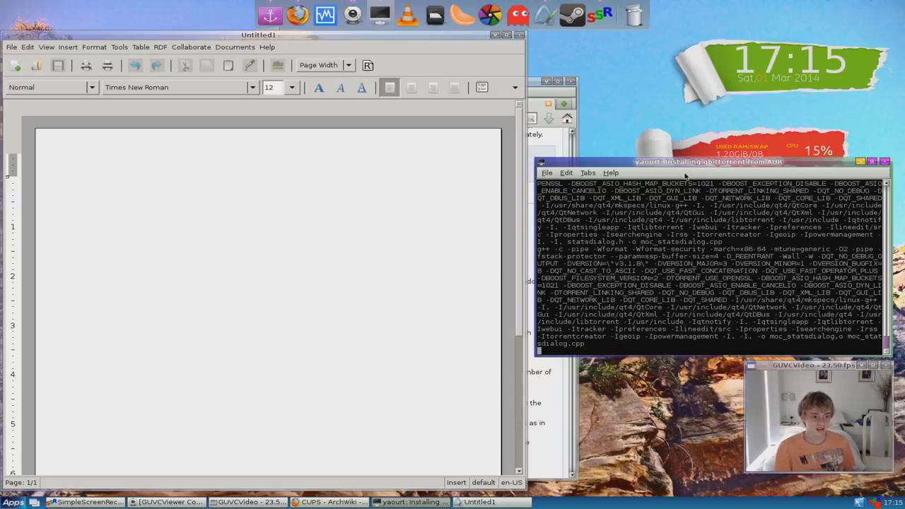
click(420, 164)
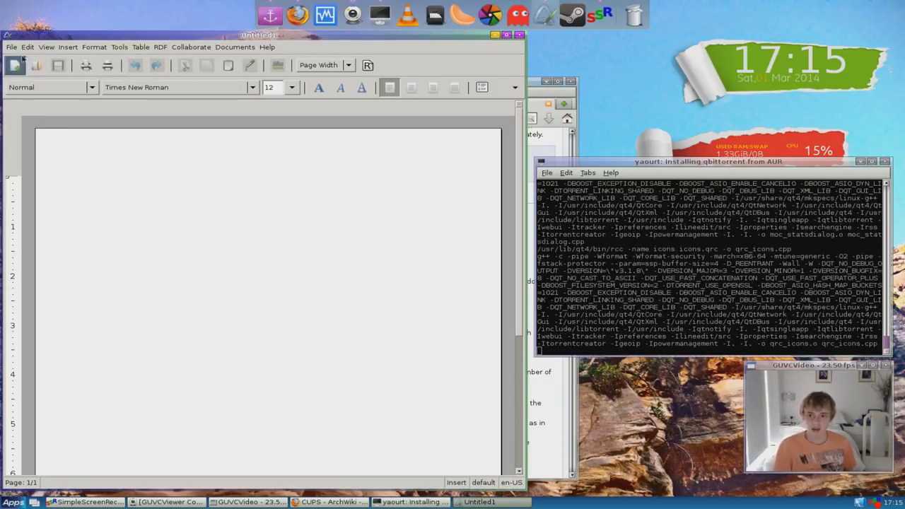
text(tsdfsdfsdfsdf)
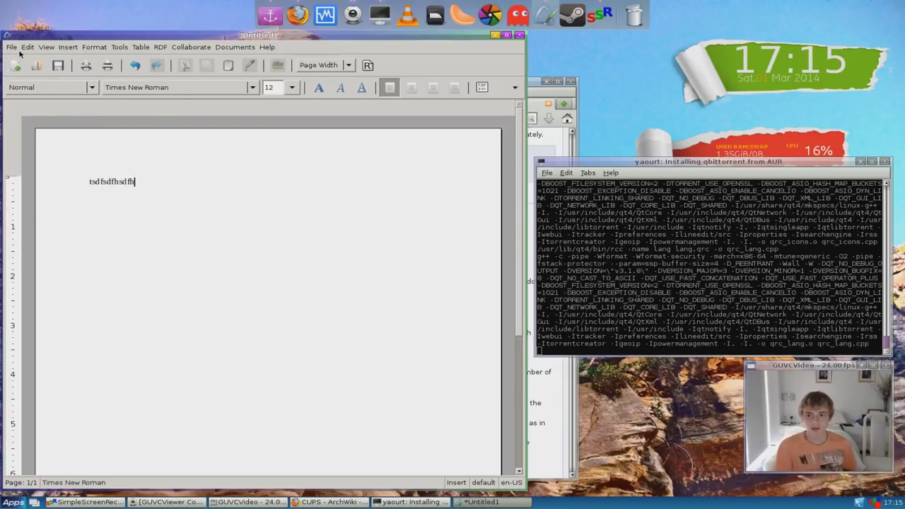
click(12, 47)
click(55, 181)
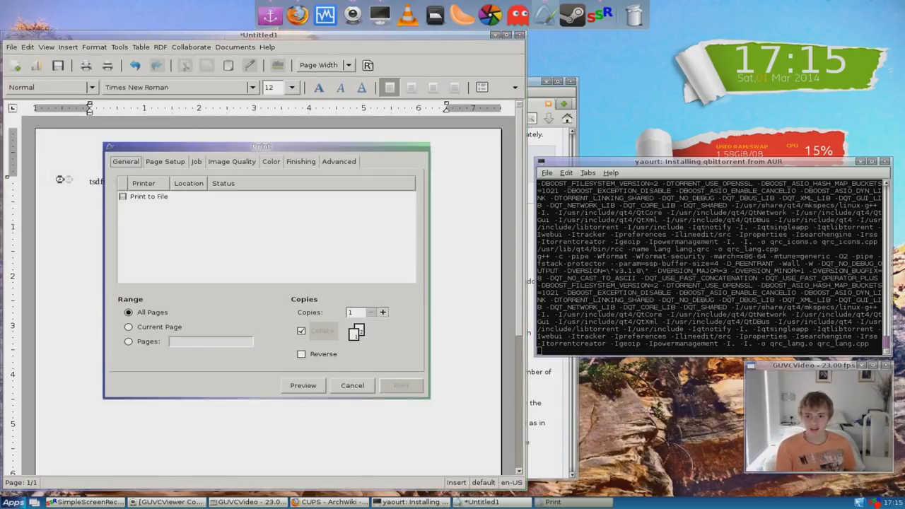
- Browse the Print dialog's Page Setup, Job, Image Quality, Colour and Finishing tabs, then General
click(172, 162)
click(197, 162)
click(236, 162)
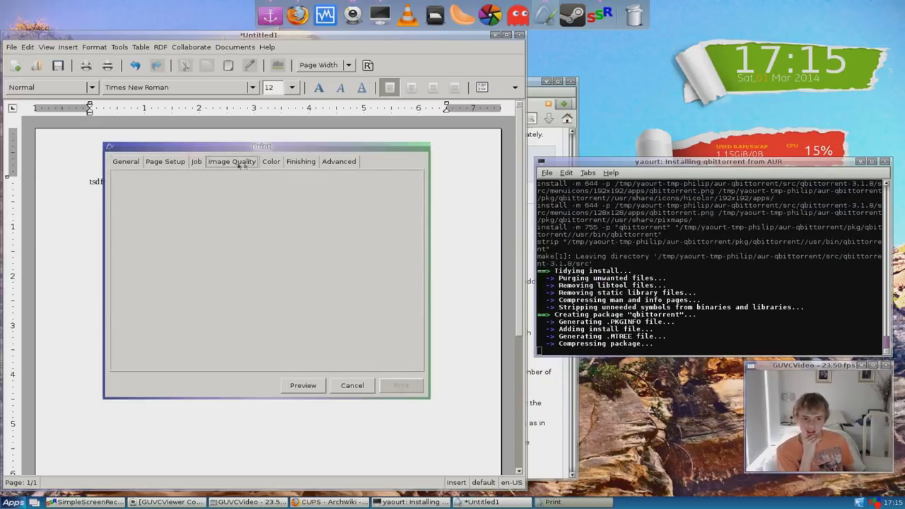
click(269, 163)
click(302, 164)
click(127, 162)
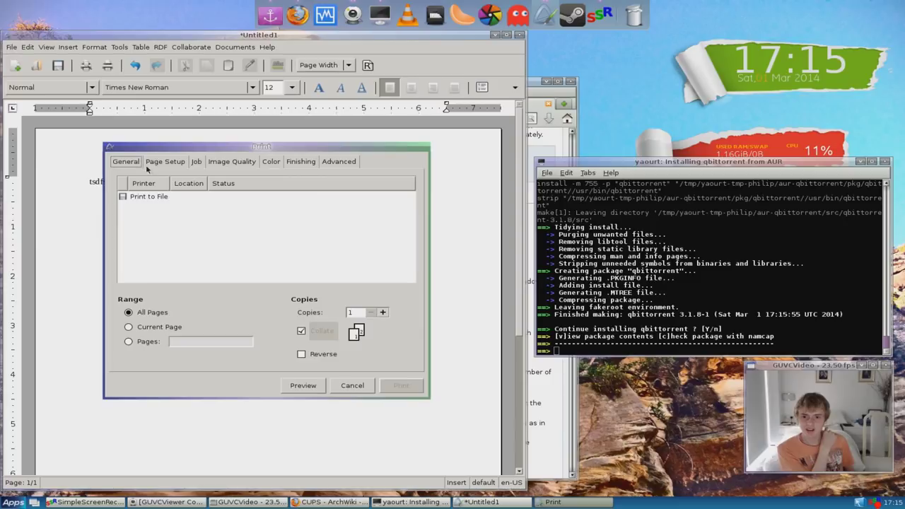
- Select Print to File, pick the output PDF location, then cancel without printing
click(164, 198)
click(227, 282)
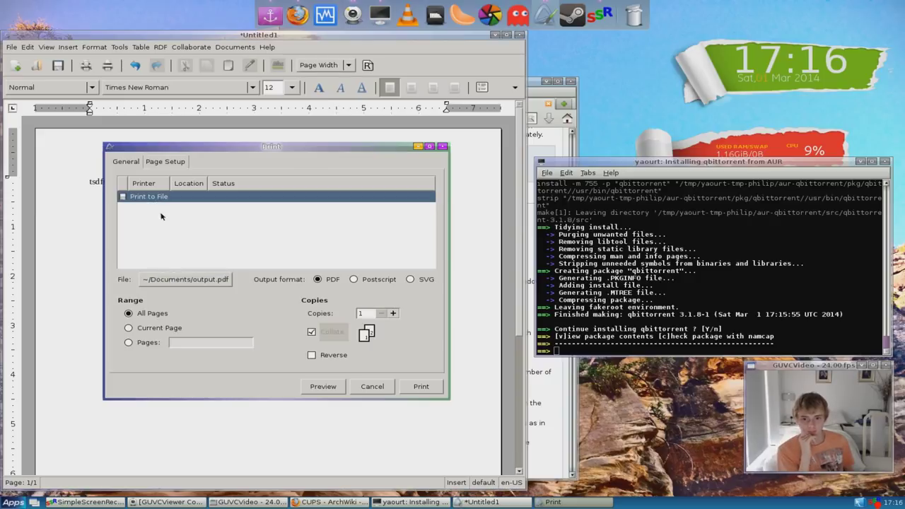
click(375, 387)
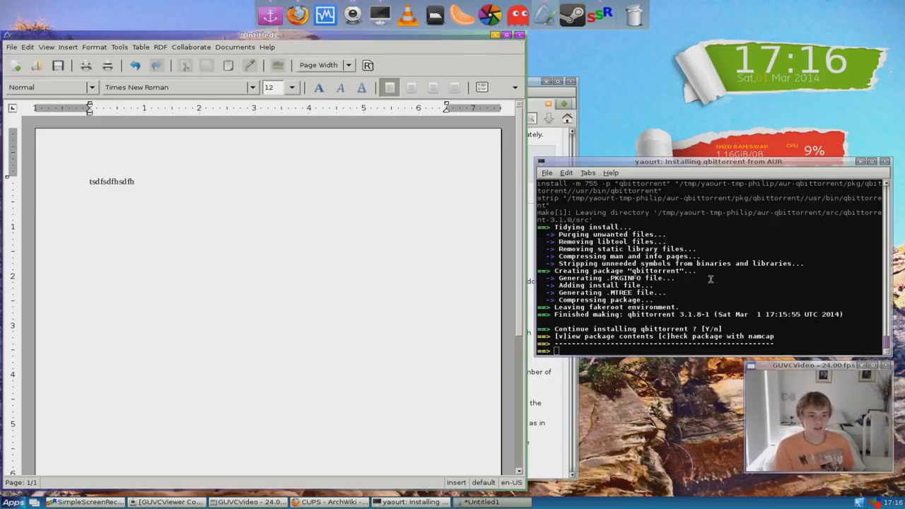
click(689, 327)
- Answer y to install qbittorrent 3.1.8-1, enter the sudo password, and confirm proceeding
text(y)
key(Return)
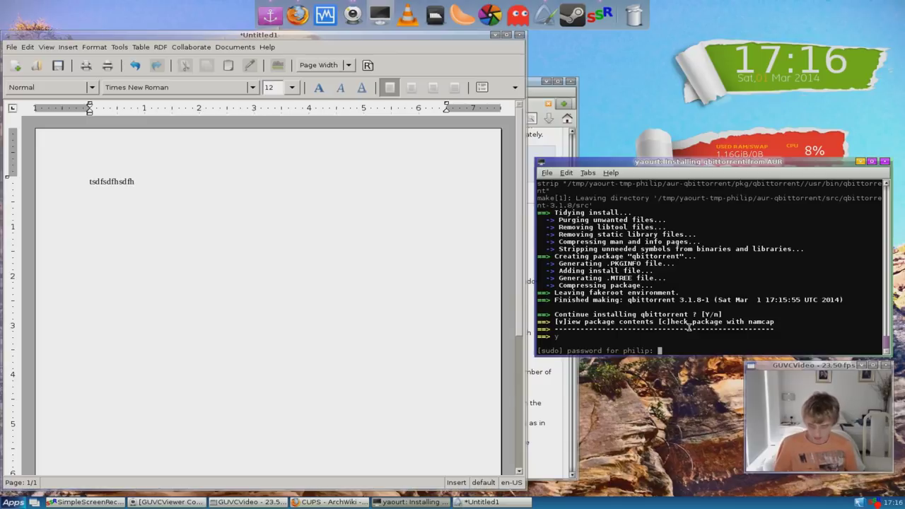
key(Return)
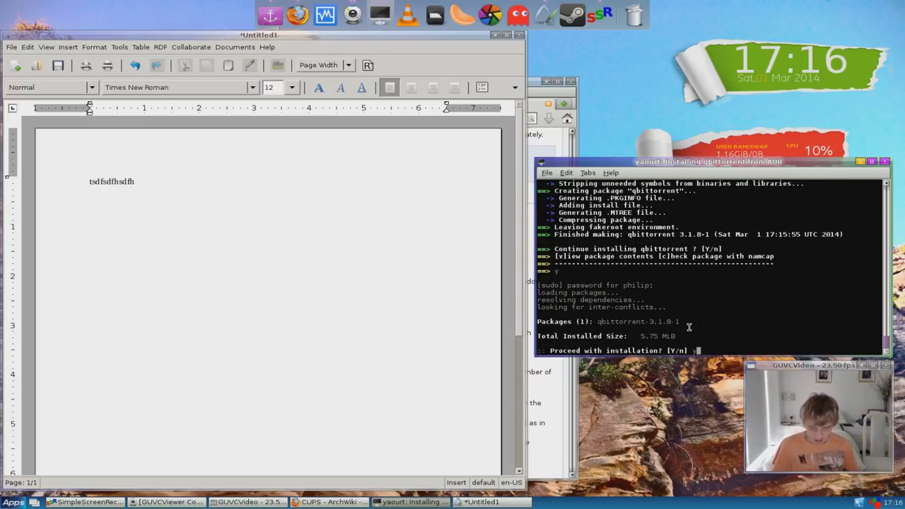
text(y)
key(Return)
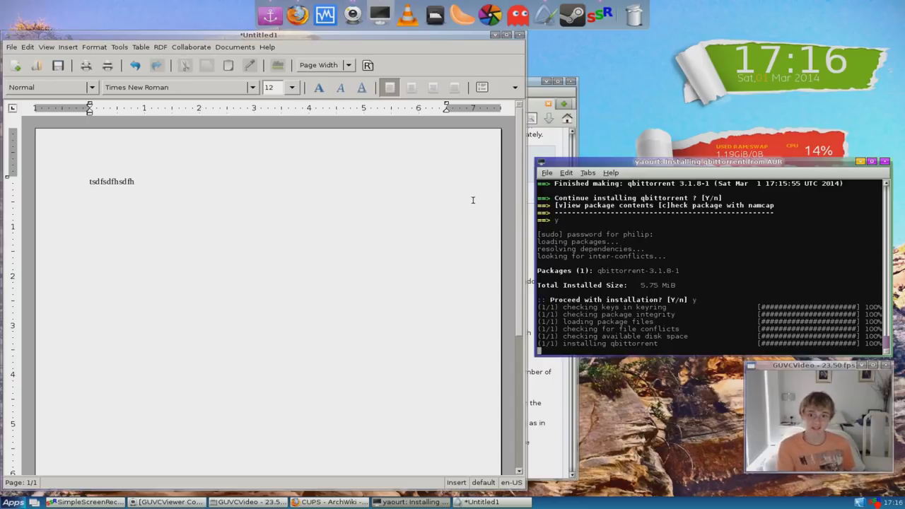
- Scroll the CUPS ArchWiki page back up to the client-package section, checking the terminal between
click(553, 383)
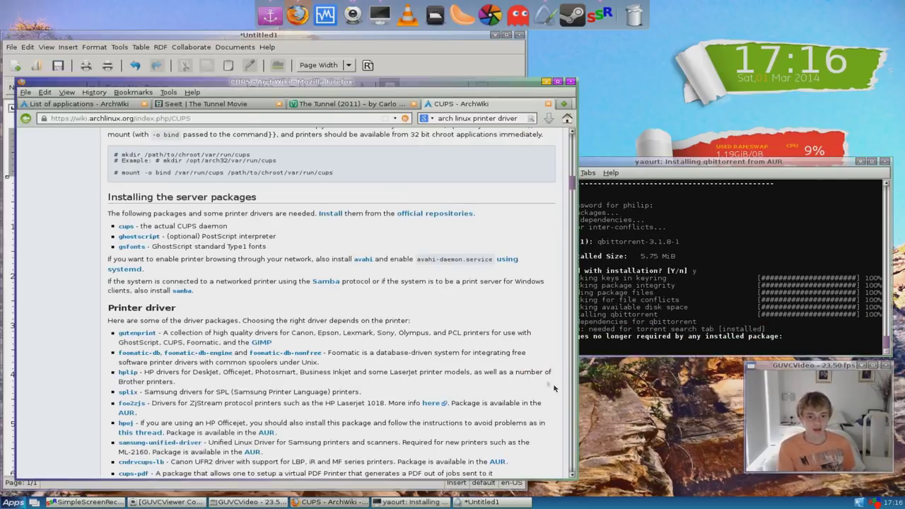
scroll(271, 290, down, 1)
click(657, 281)
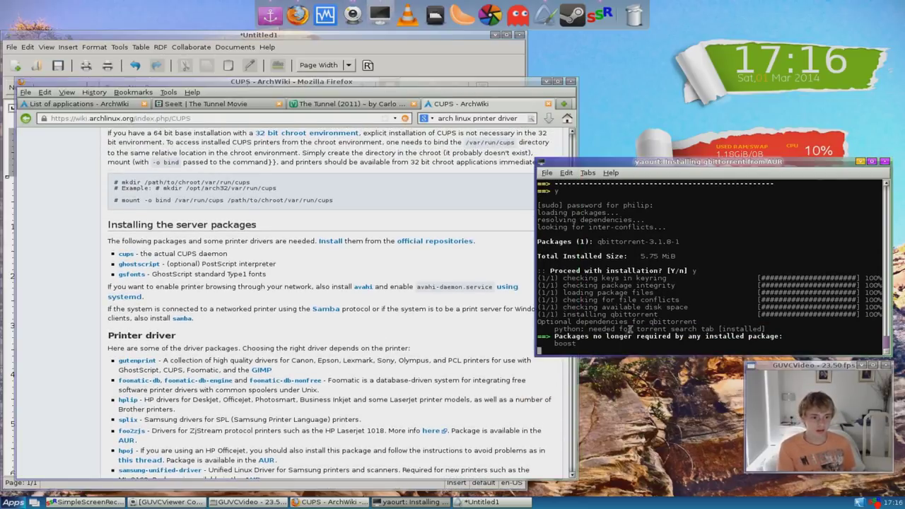
click(269, 256)
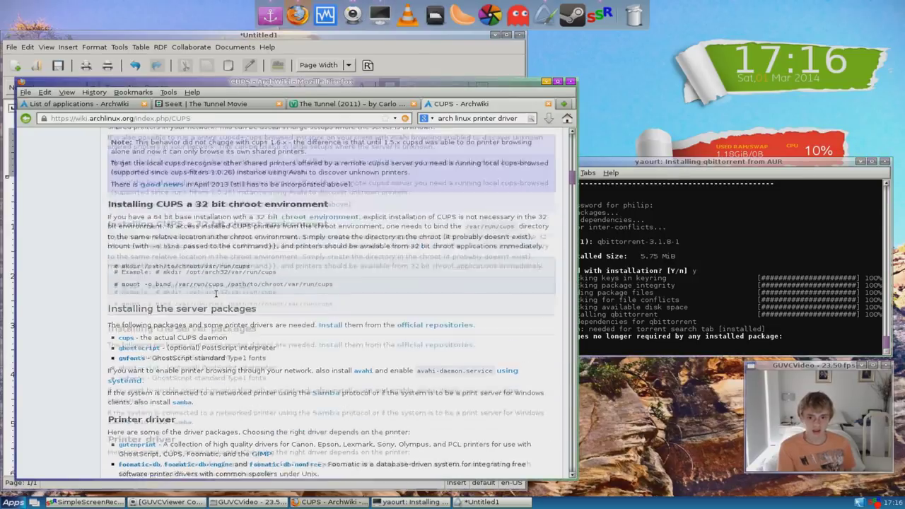
scroll(234, 283, up, 5)
scroll(229, 287, up, 2)
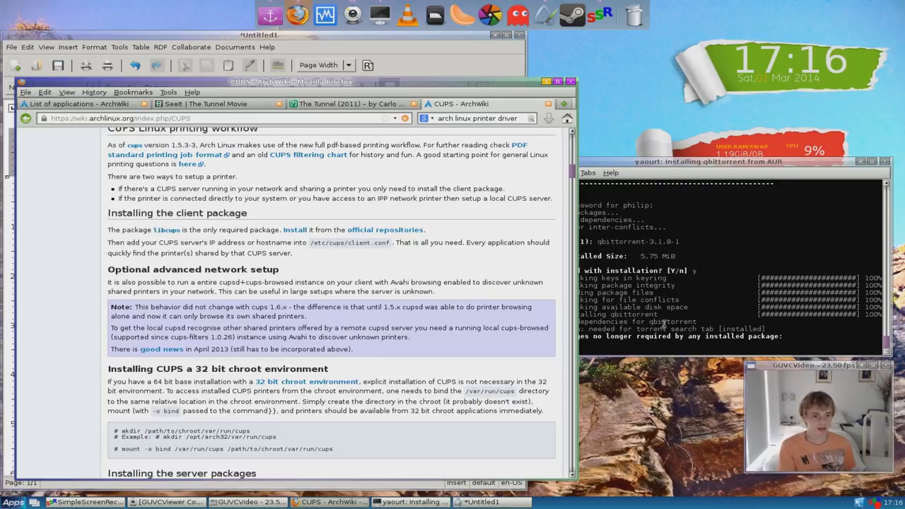
click(656, 343)
- Reinstall libcups with sudo pacman -S libcups, confirming with y
text(s)
text(udo pacman -S libcups)
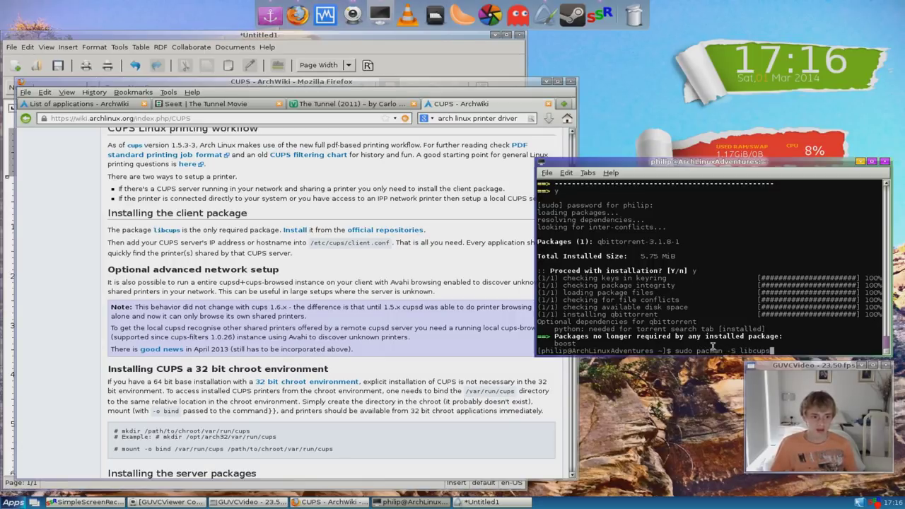
key(Return)
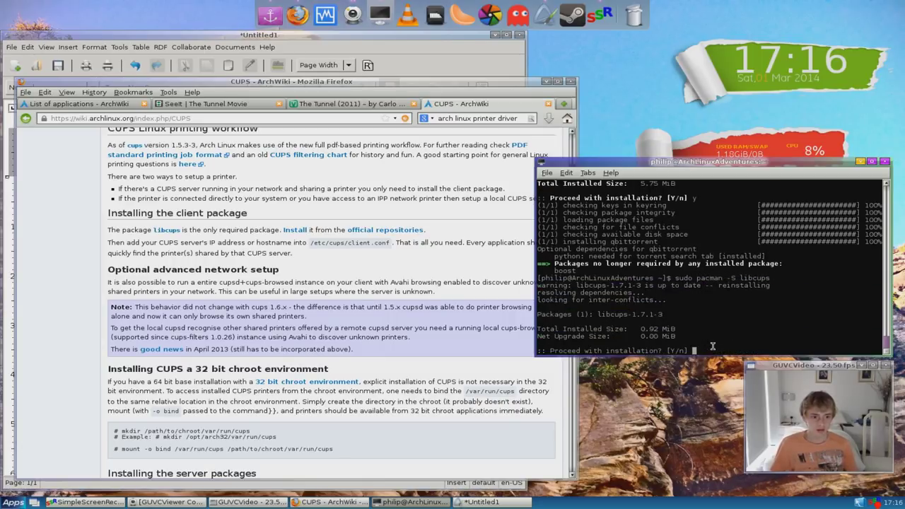
text(y)
key(Return)
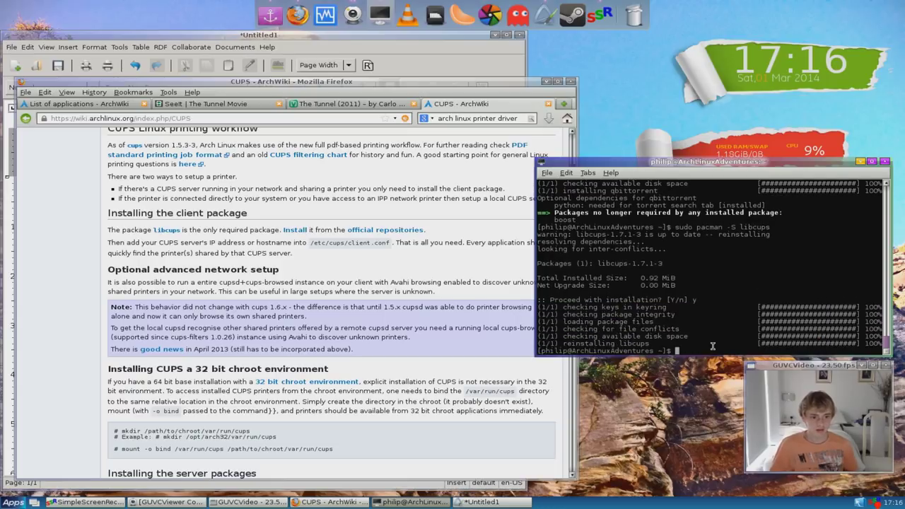
- Install the gutenprint 5.2.9-2 drivers with sudo pacman -S gutenprint, confirming with y
click(373, 315)
scroll(374, 315, down, 7)
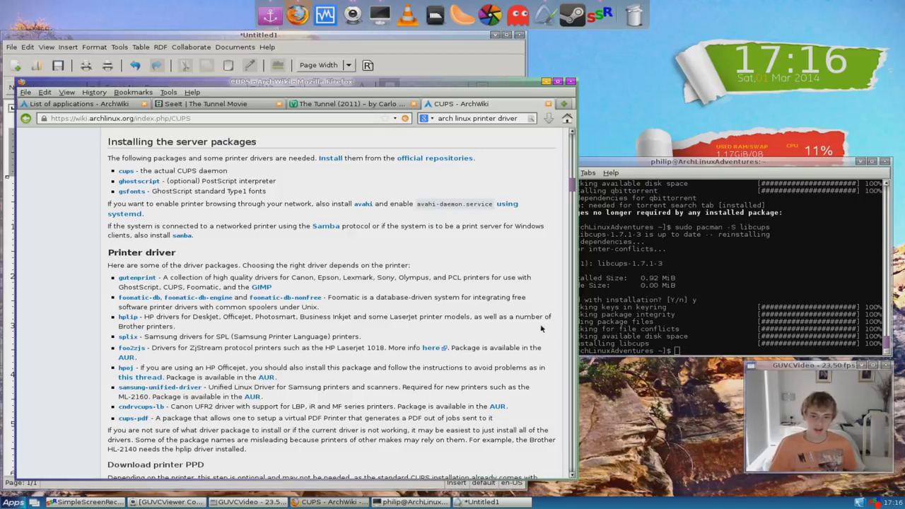
click(703, 353)
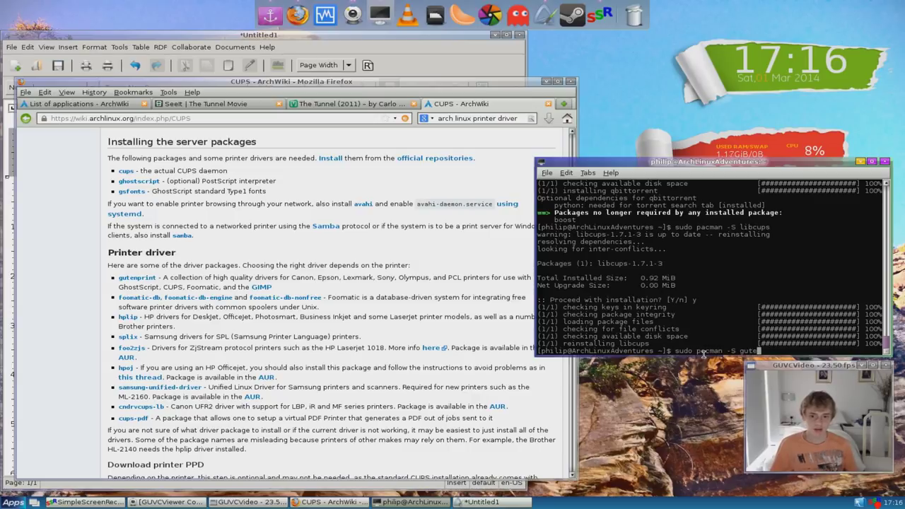
key(Return)
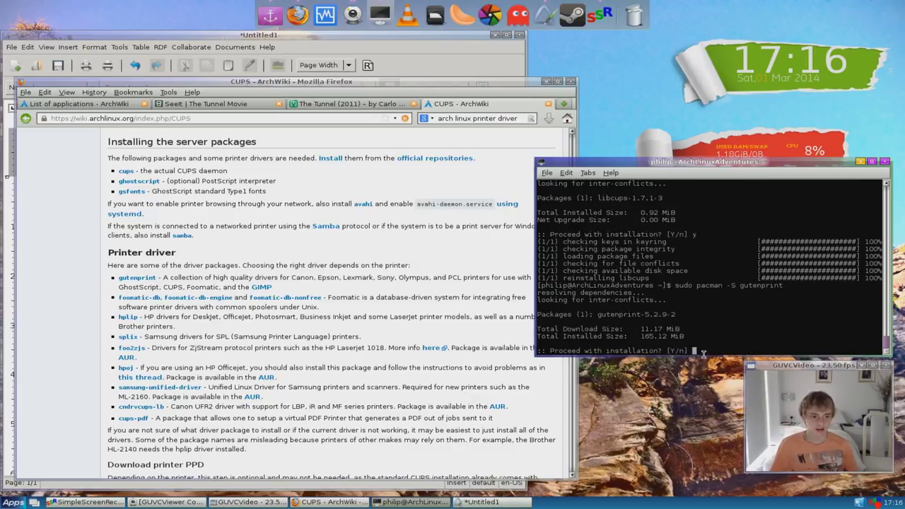
text(y)
key(Return)
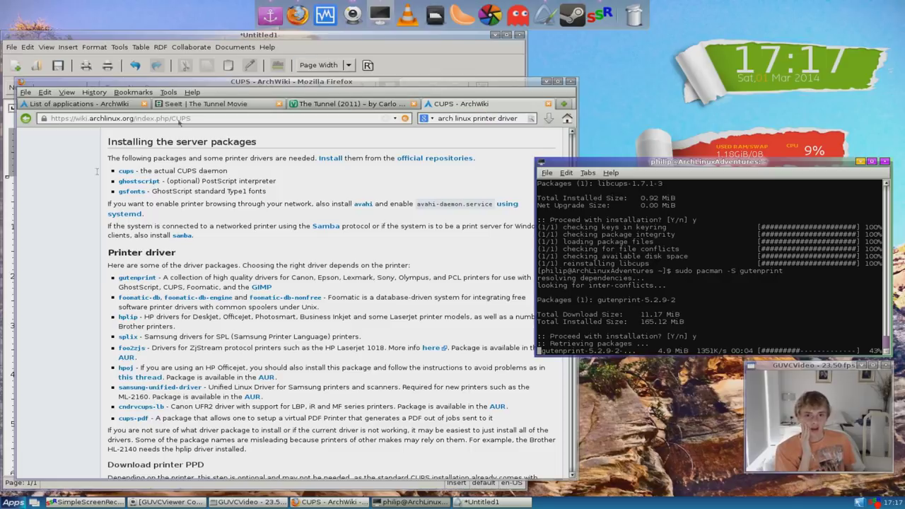
click(11, 414)
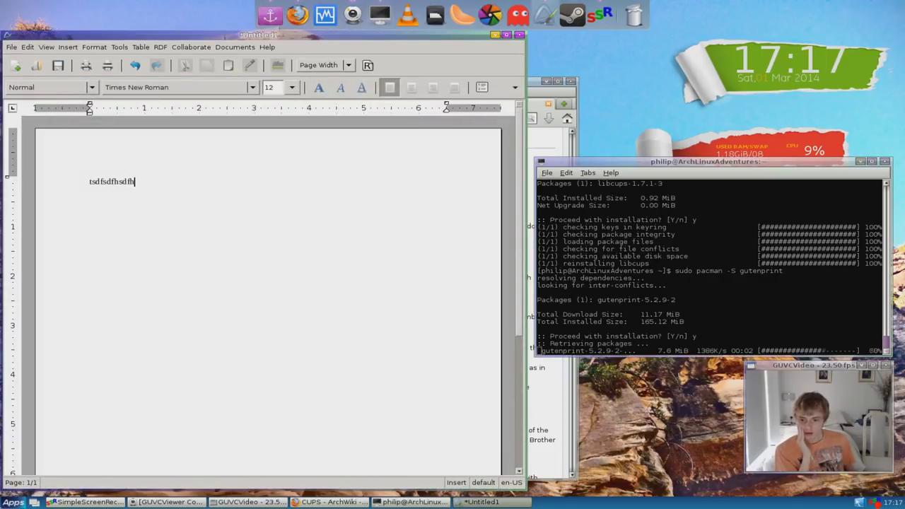
- Launch qBittorrent from the Apps menu's Internet category
click(13, 502)
mouse_move(49, 439)
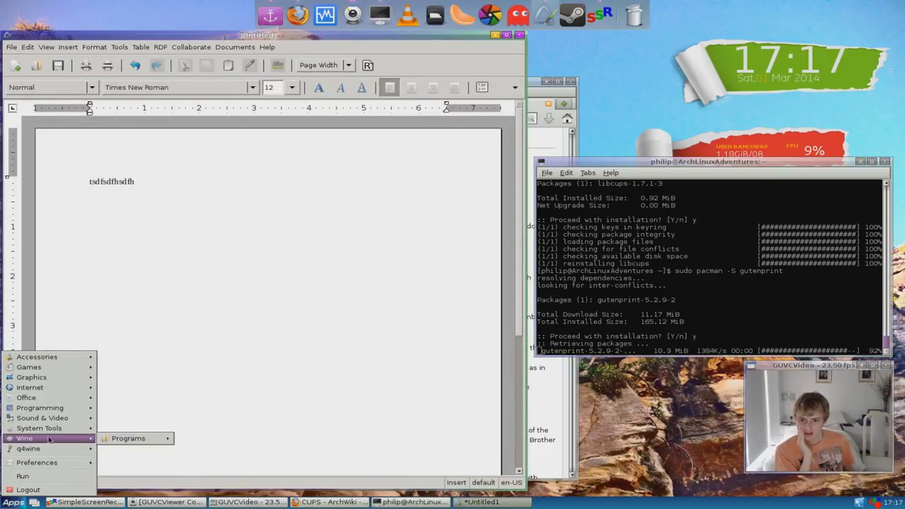
mouse_move(73, 430)
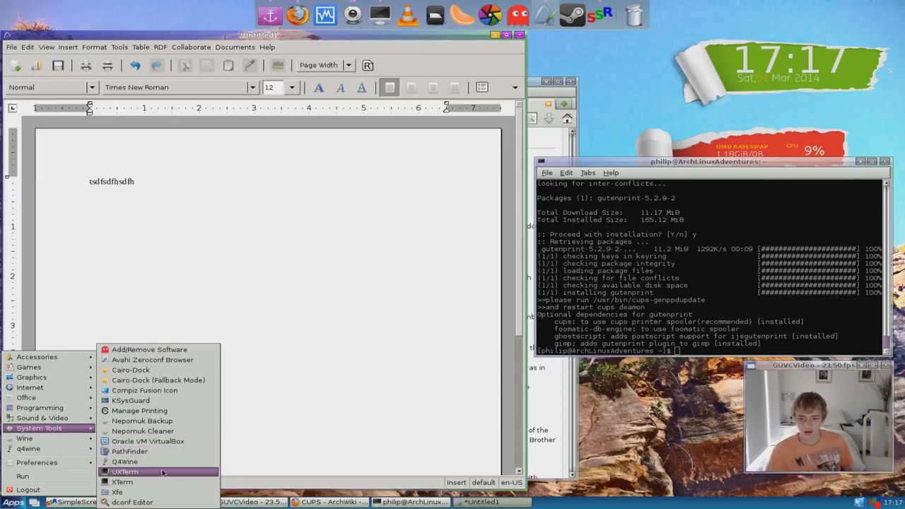
mouse_move(56, 357)
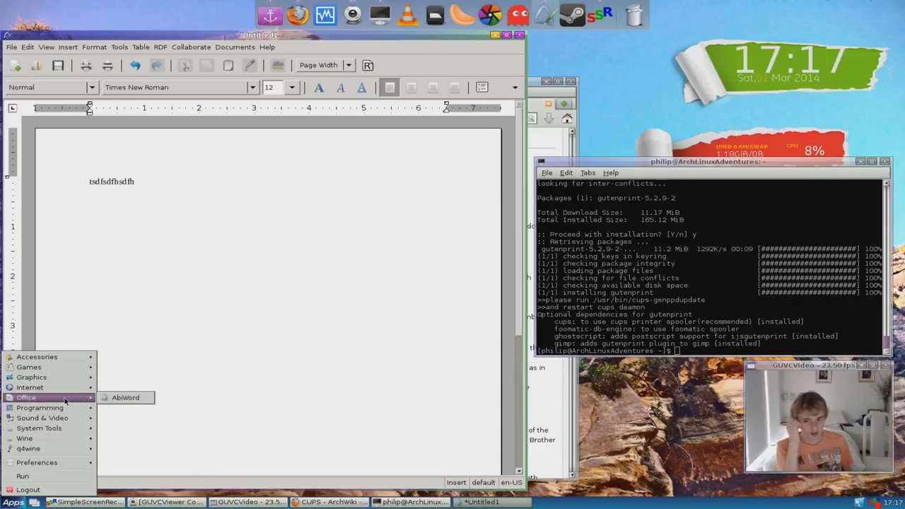
mouse_move(68, 391)
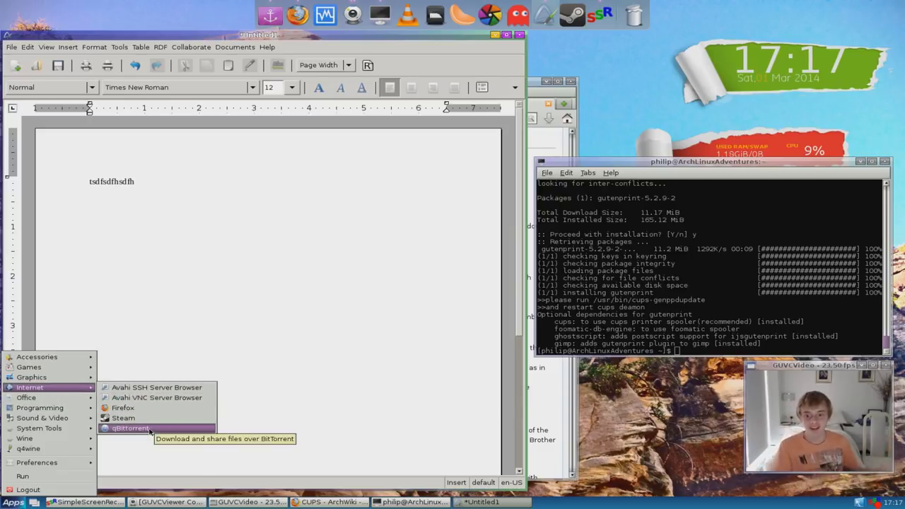
click(131, 428)
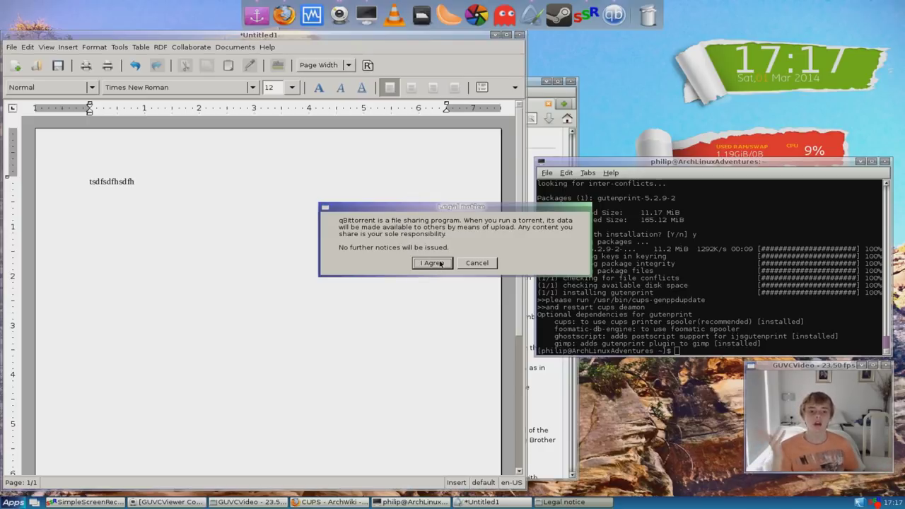
- Accept qBittorrent's legal notice, move its window left, peek at Search, and return to Firefox
click(432, 263)
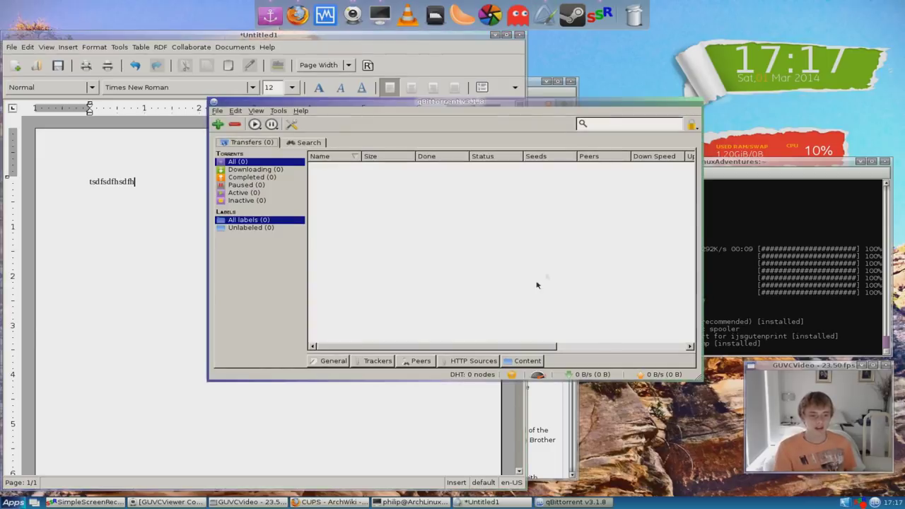
drag(380, 109, 376, 179)
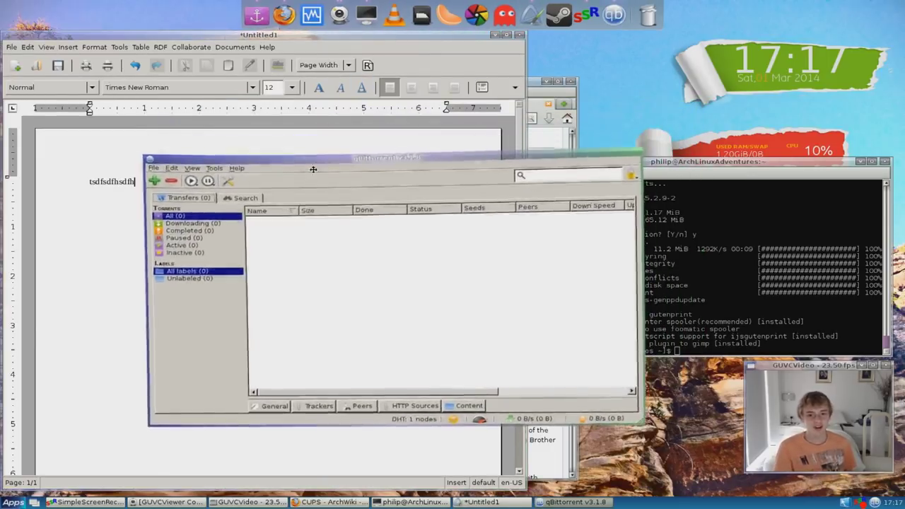
click(245, 199)
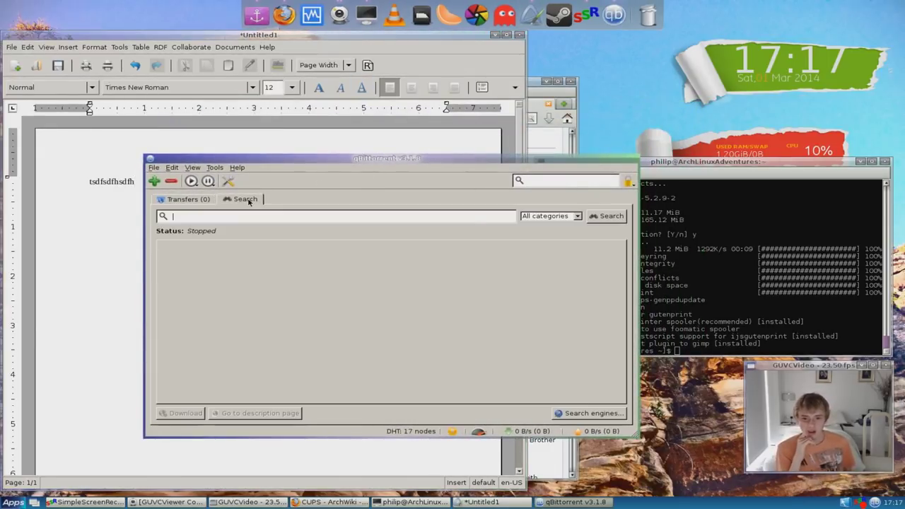
click(183, 199)
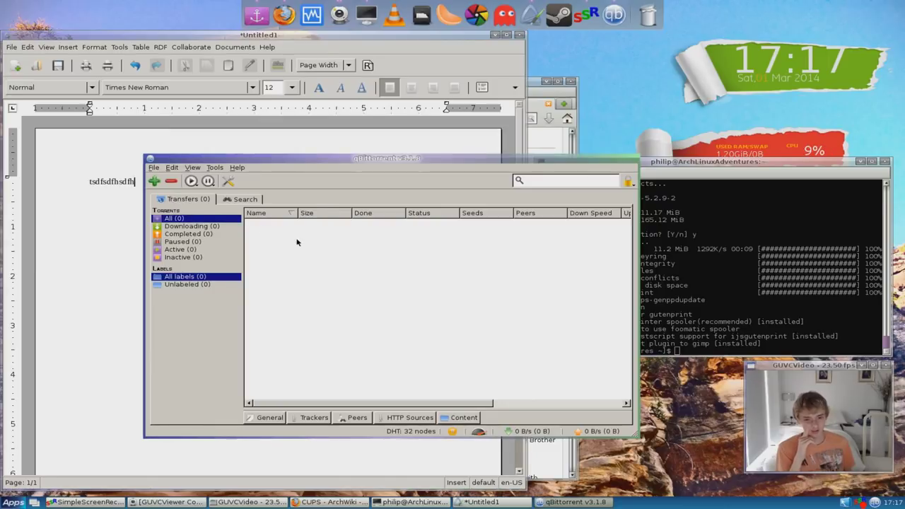
drag(365, 158, 305, 213)
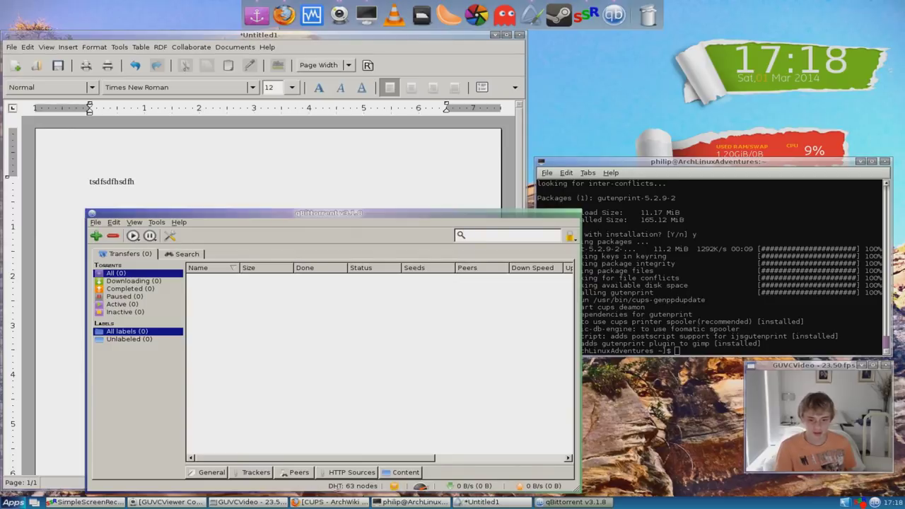
click(333, 502)
- On The Tunnel (2011) page, choose Watch now and save the film's .torrent file
click(346, 103)
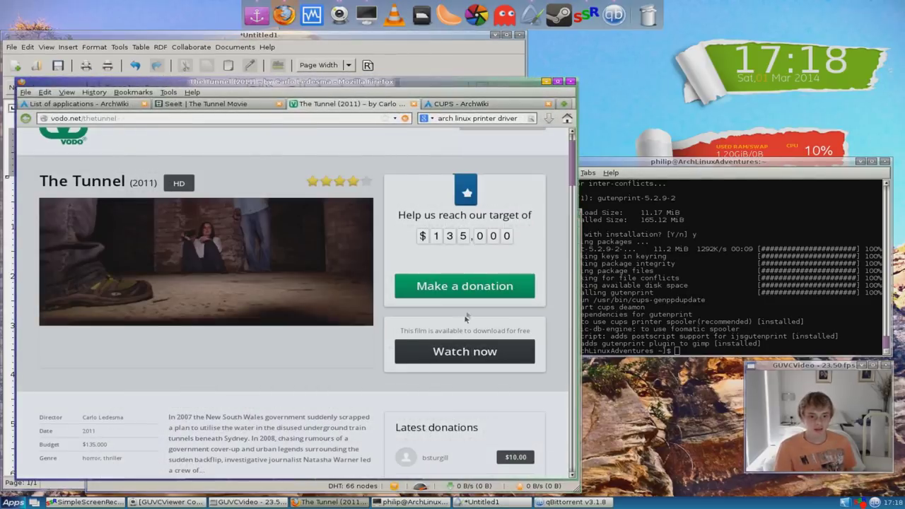
click(463, 351)
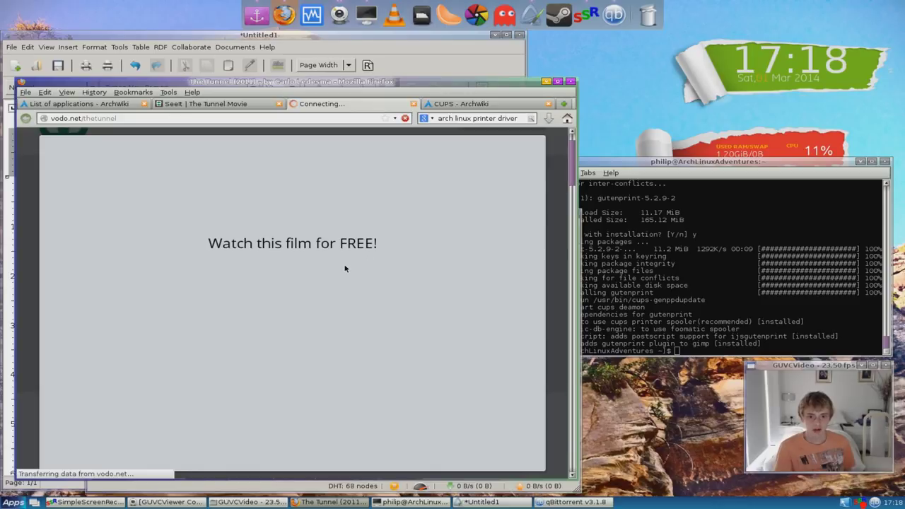
click(320, 276)
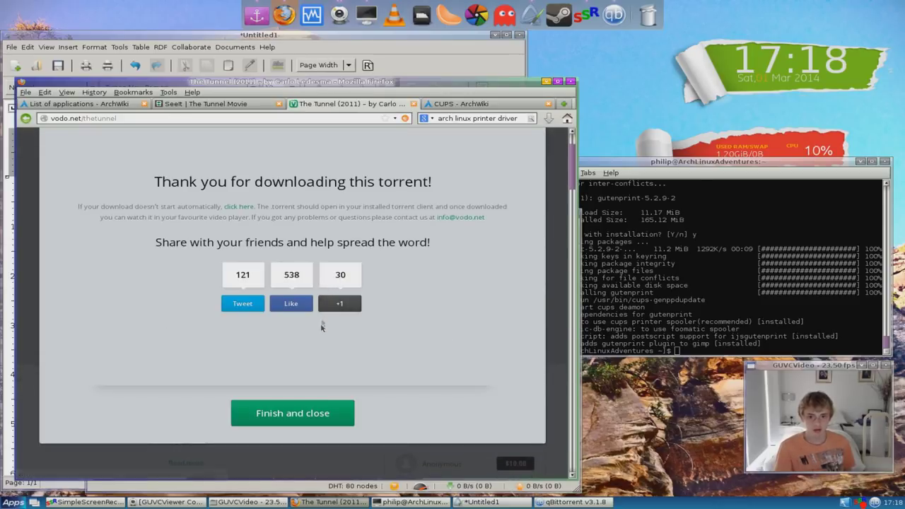
click(238, 207)
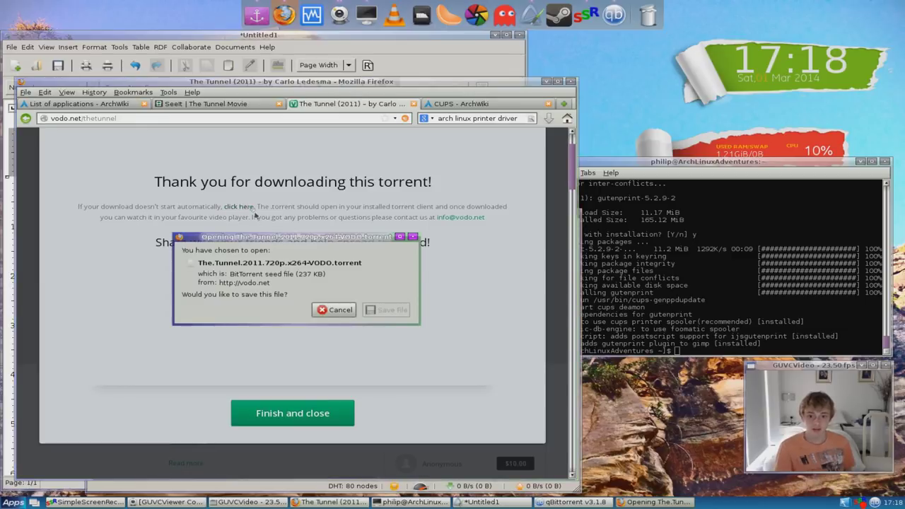
click(388, 310)
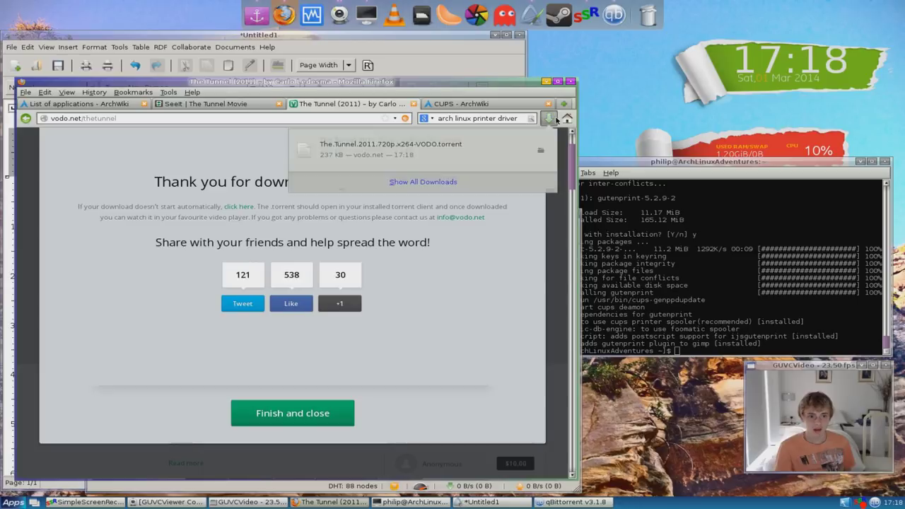
- Open the downloaded torrent to add it to qBittorrent, then view its General details
click(447, 149)
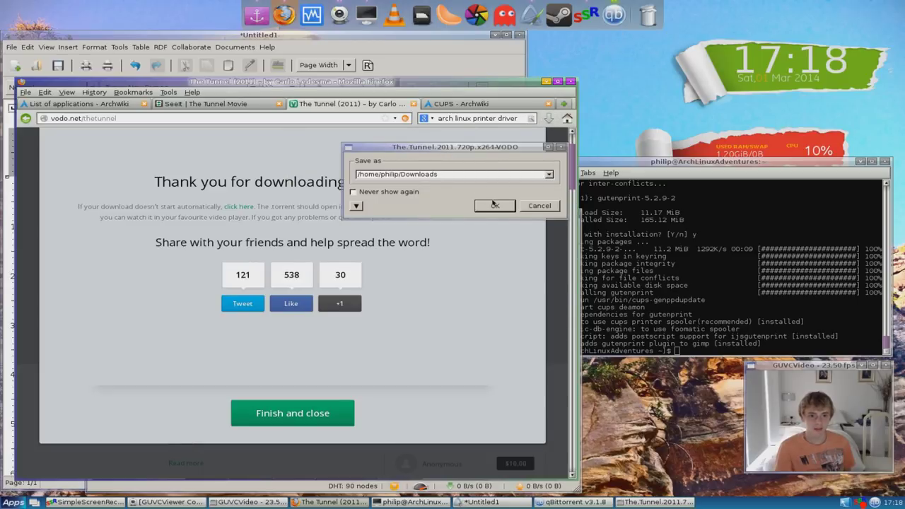
click(495, 206)
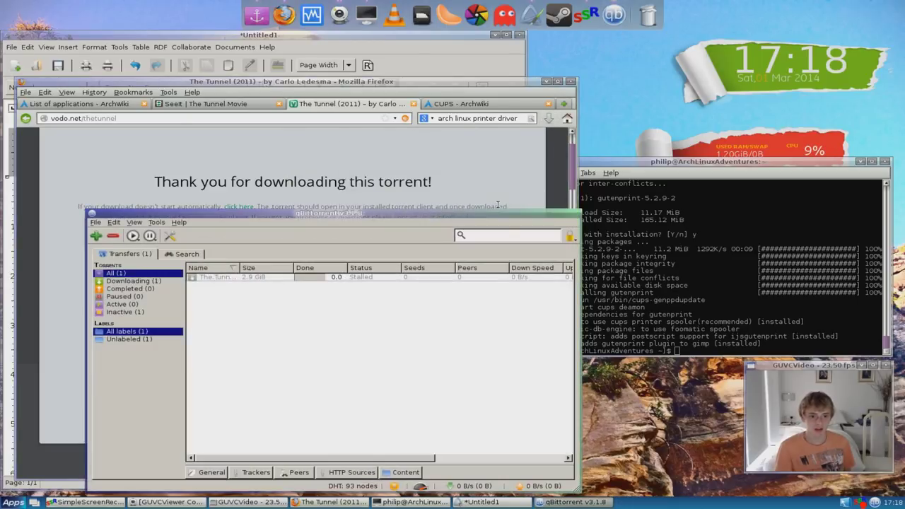
click(394, 278)
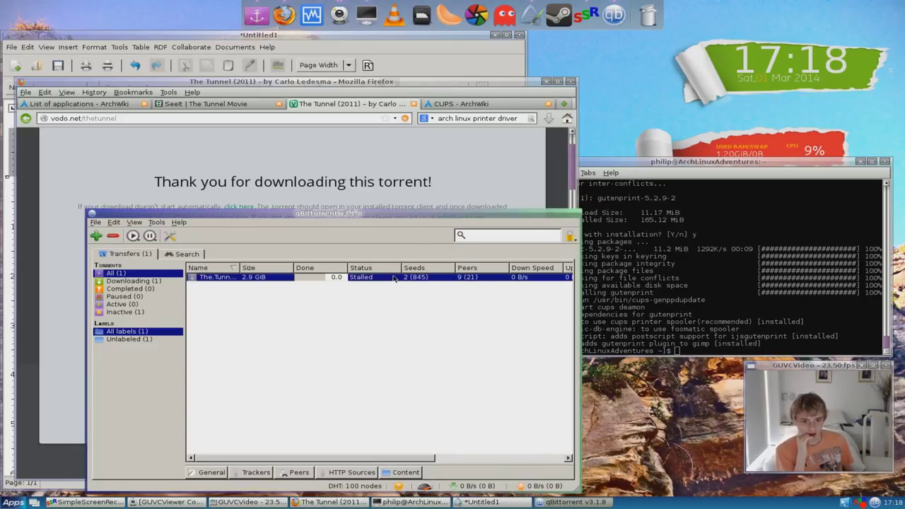
click(212, 473)
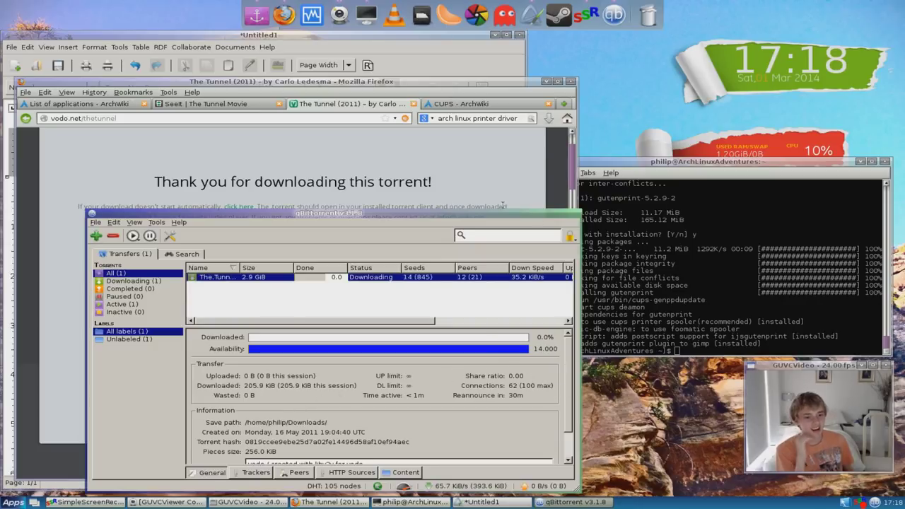
- Move the qBittorrent window up-left and enlarge it from the bottom-right corner
drag(498, 214, 460, 90)
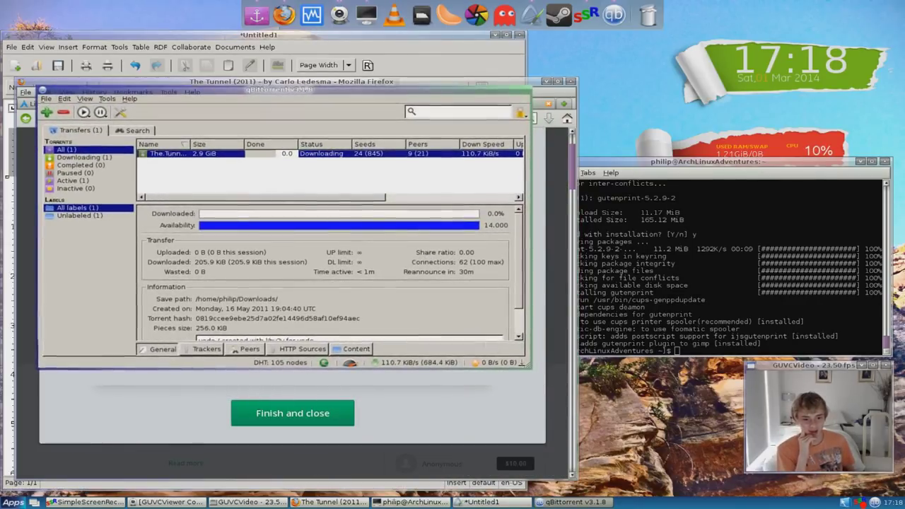
drag(526, 363, 635, 433)
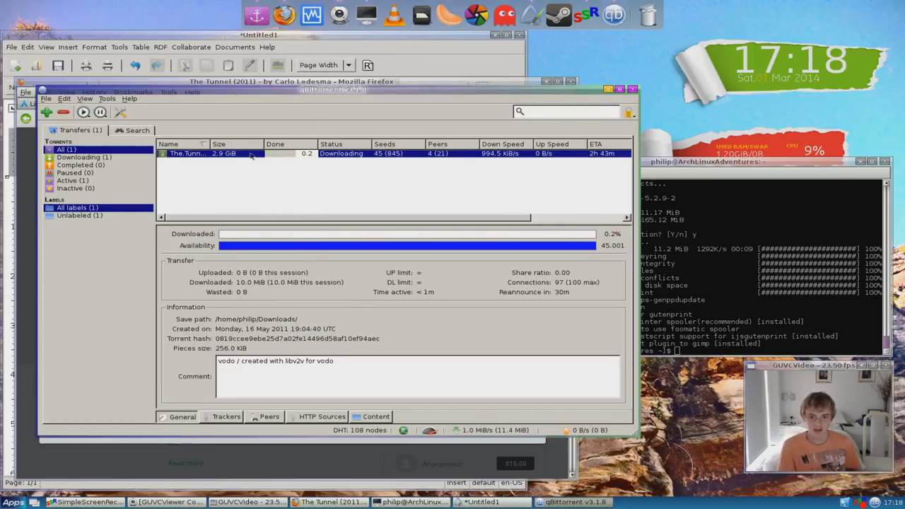
- Look at the torrent's Peers and HTTP Sources, then show its Content file list
click(267, 417)
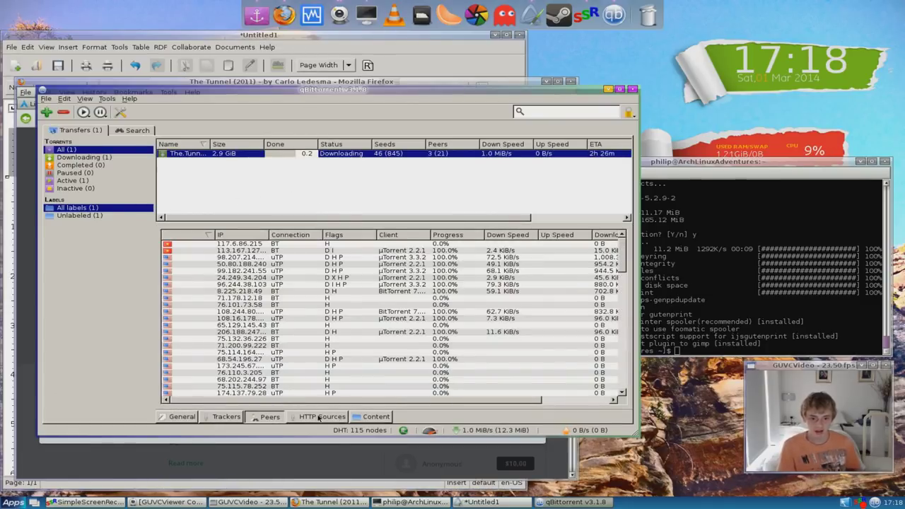
click(321, 416)
click(375, 417)
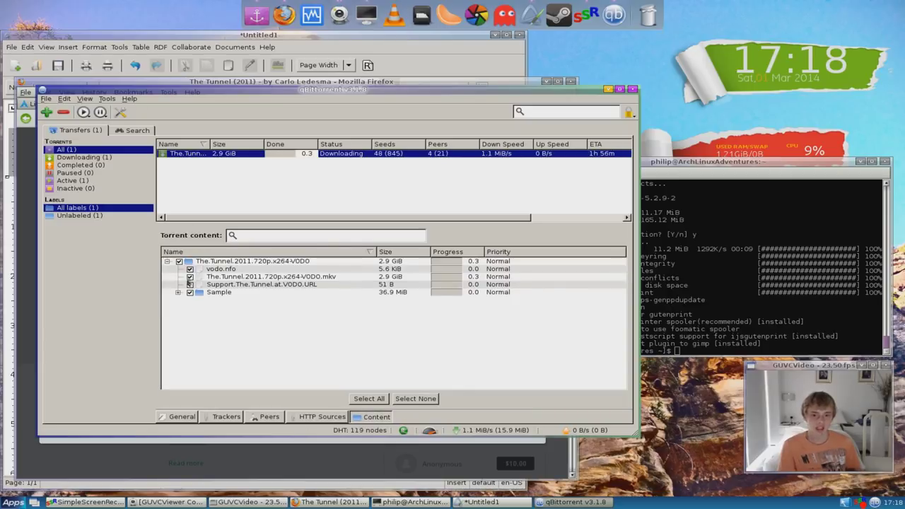
- Uncheck the .URL, .mkv and vodo.nfo files, leaving only the Sample folder selected
click(190, 284)
click(190, 277)
click(189, 268)
click(179, 261)
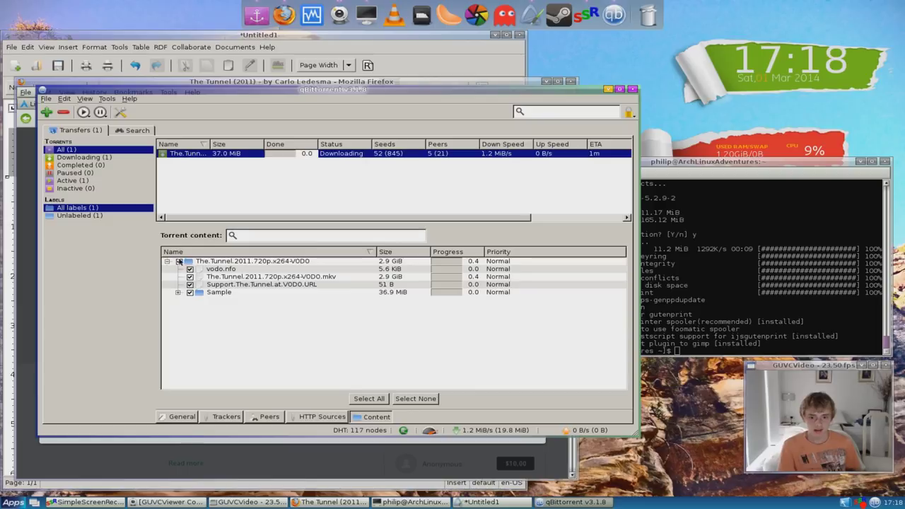
click(180, 261)
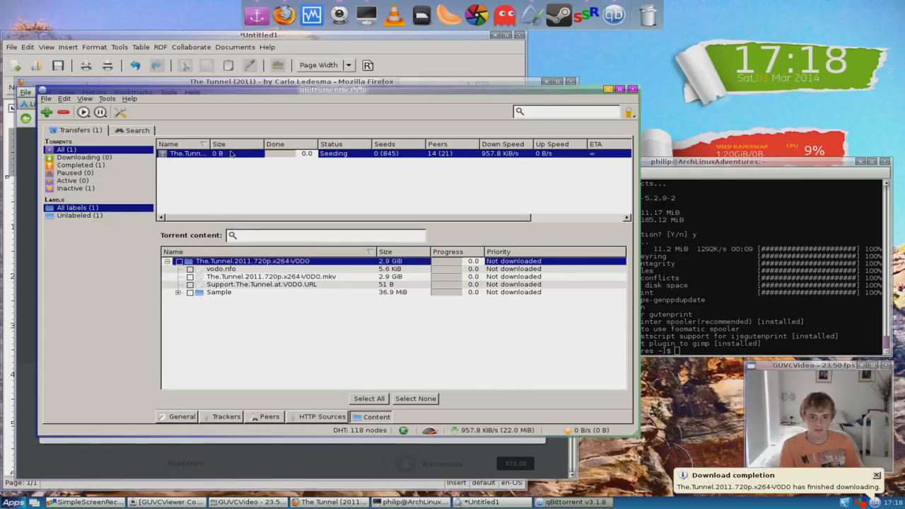
click(190, 292)
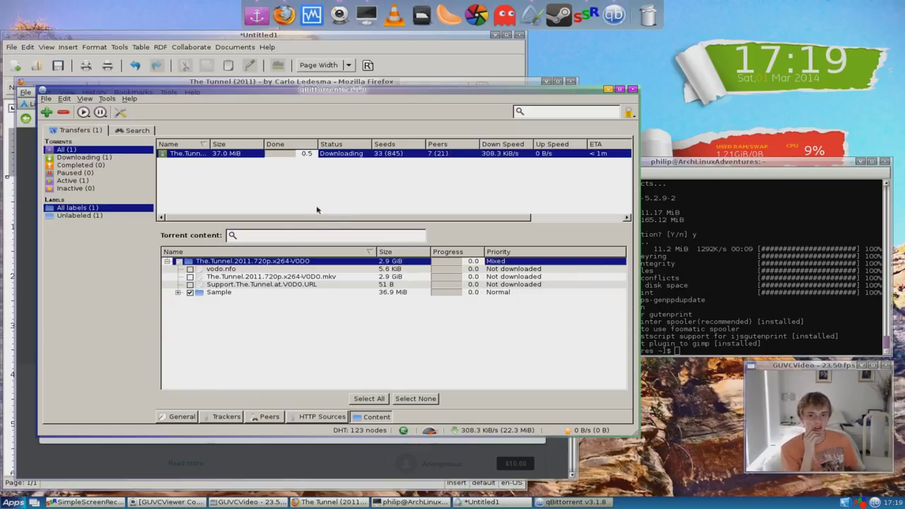
- Widen the Peers list's IP and Client columns to show full addresses and client versions
click(263, 420)
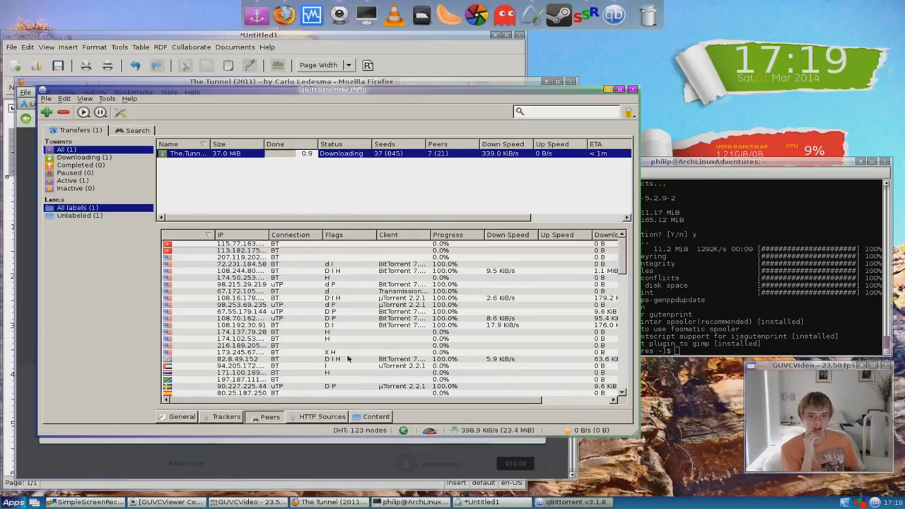
scroll(360, 362, down, 5)
scroll(382, 365, up, 5)
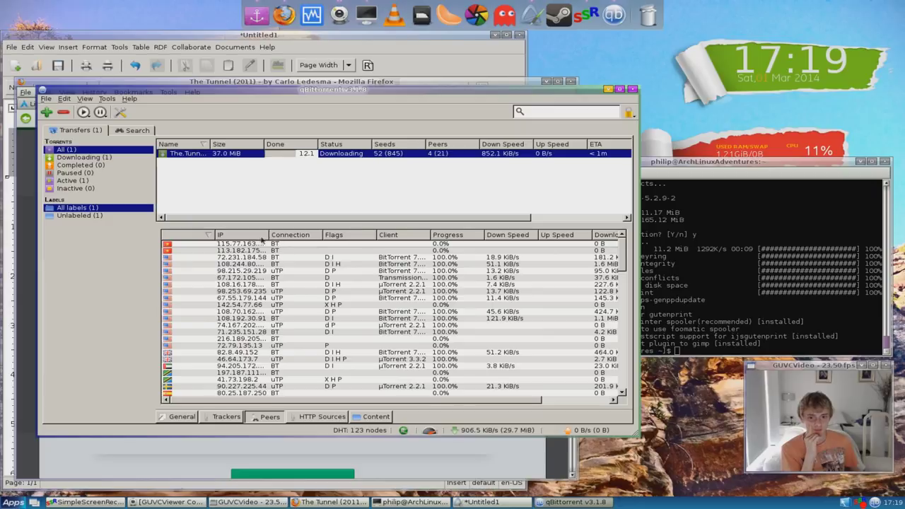
drag(269, 234, 287, 234)
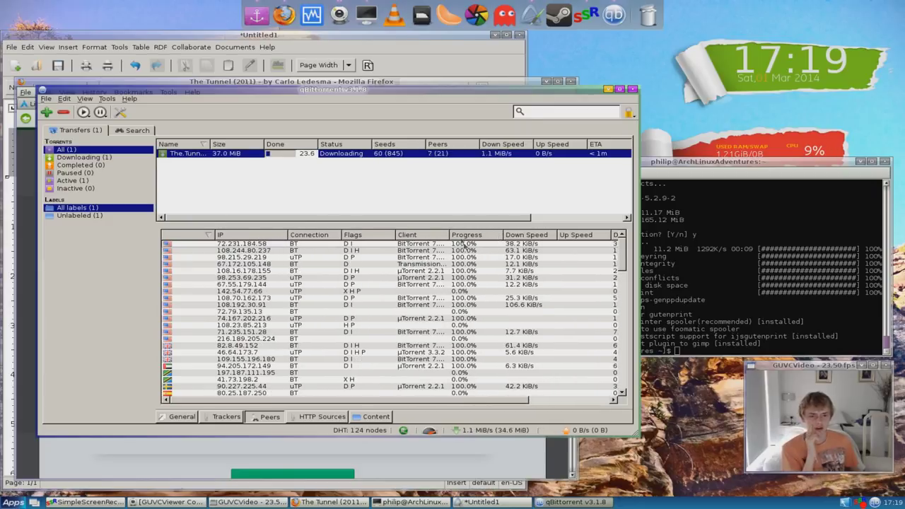
drag(449, 234, 488, 286)
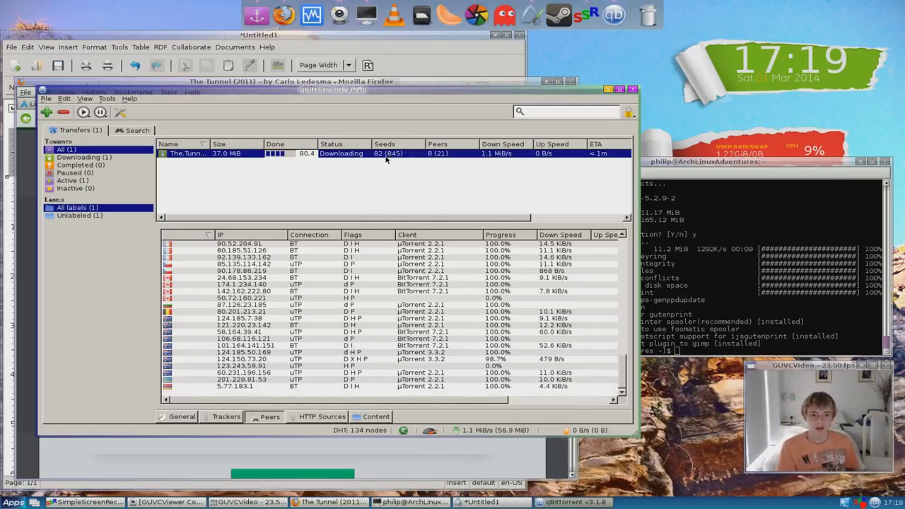
click(372, 416)
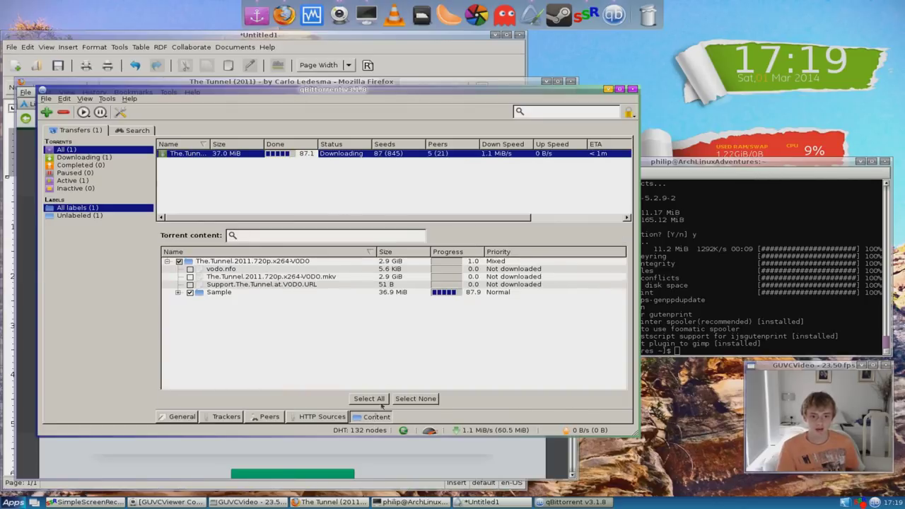
- Re-toggle the Sample folder's checkbox, expand it, and select the sample video file
click(190, 292)
click(190, 292)
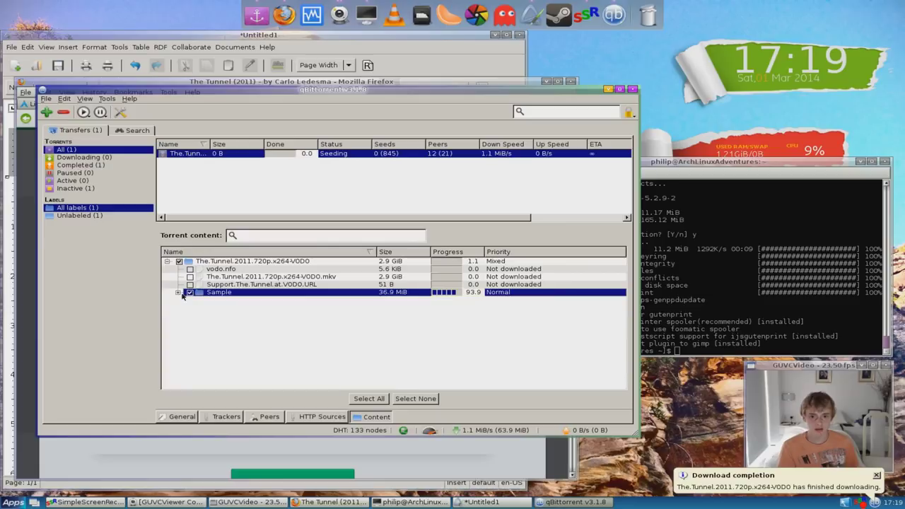
click(178, 292)
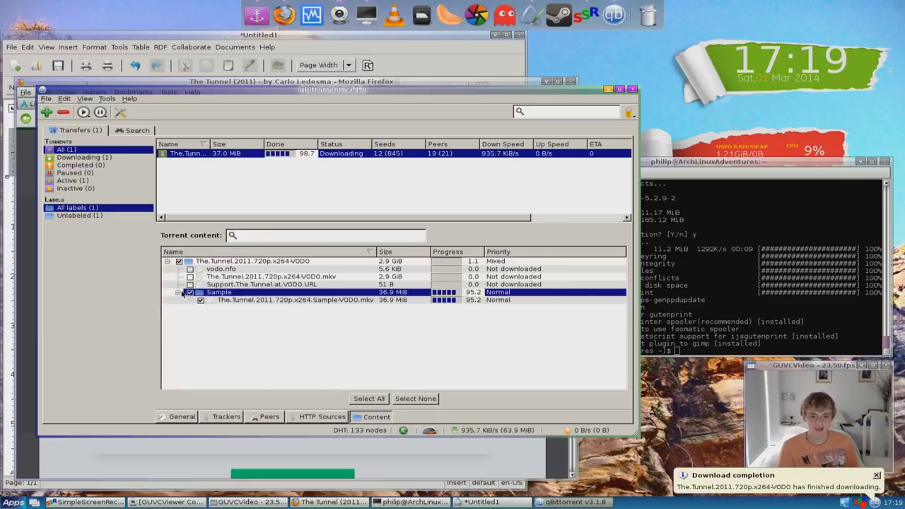
click(272, 301)
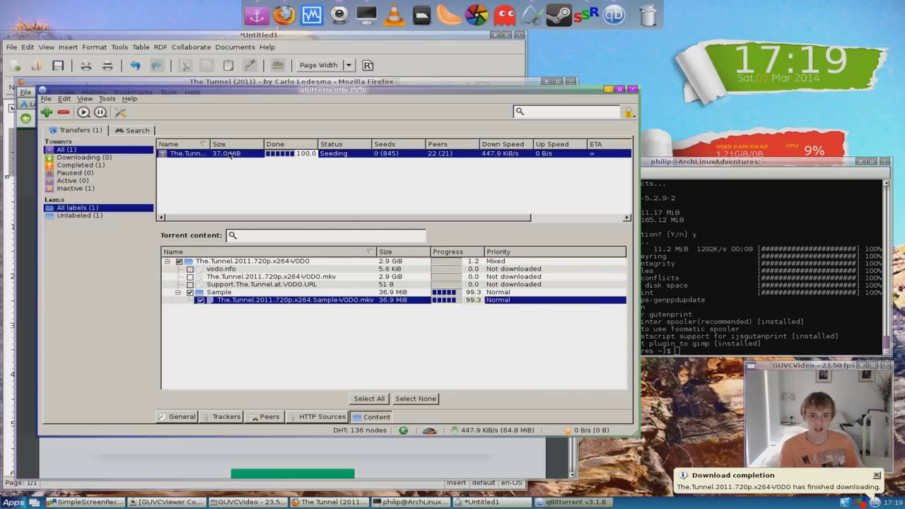
- Check the sample video's Priority submenu, leaving it at Normal, and raise the terminal
right_click(285, 300)
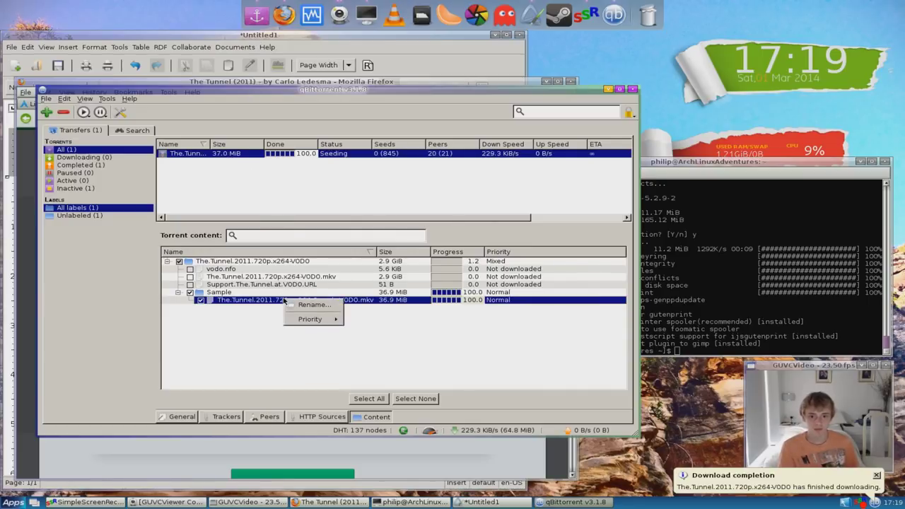
click(280, 306)
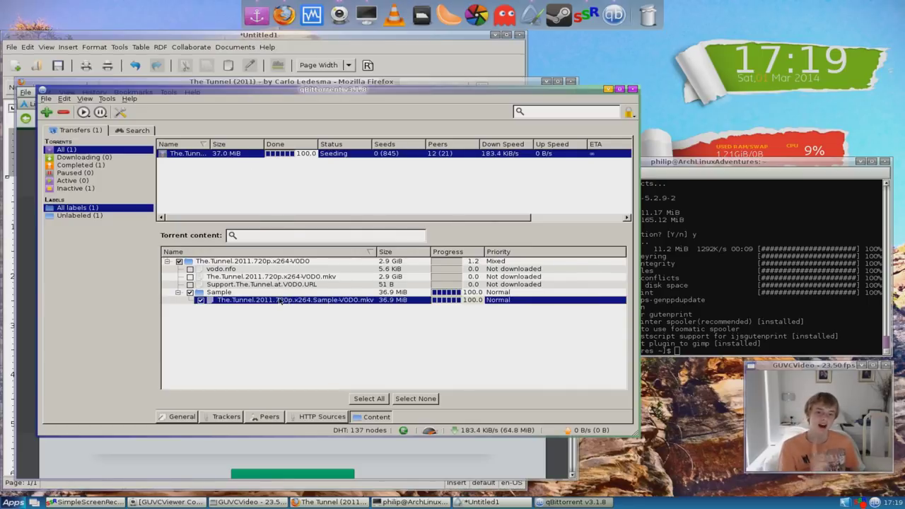
click(281, 307)
right_click(281, 300)
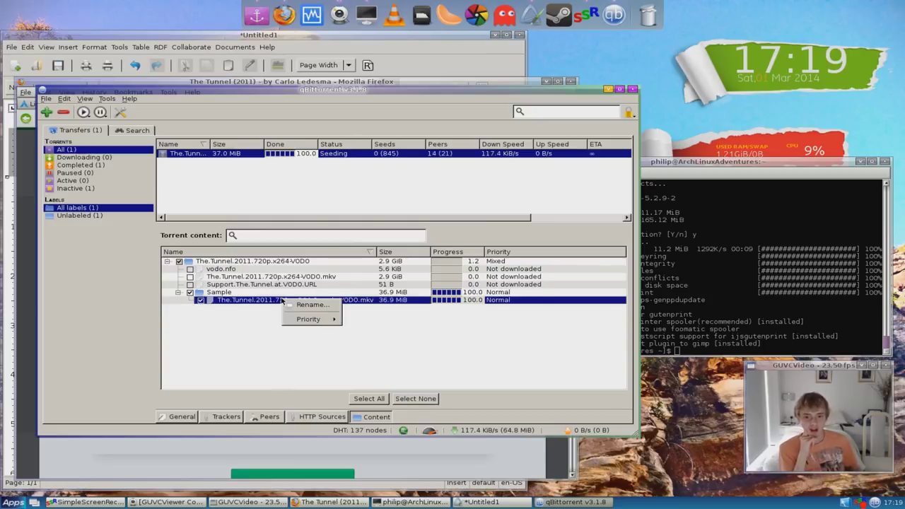
mouse_move(331, 318)
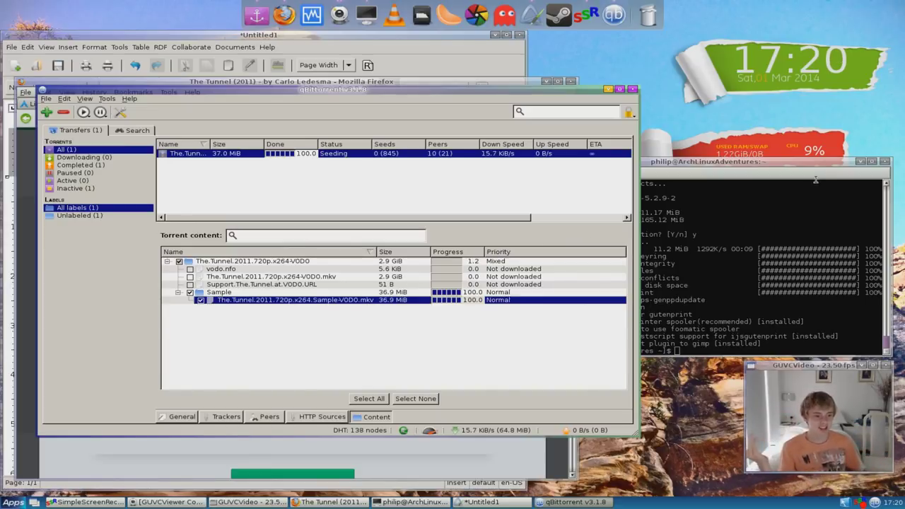
click(762, 334)
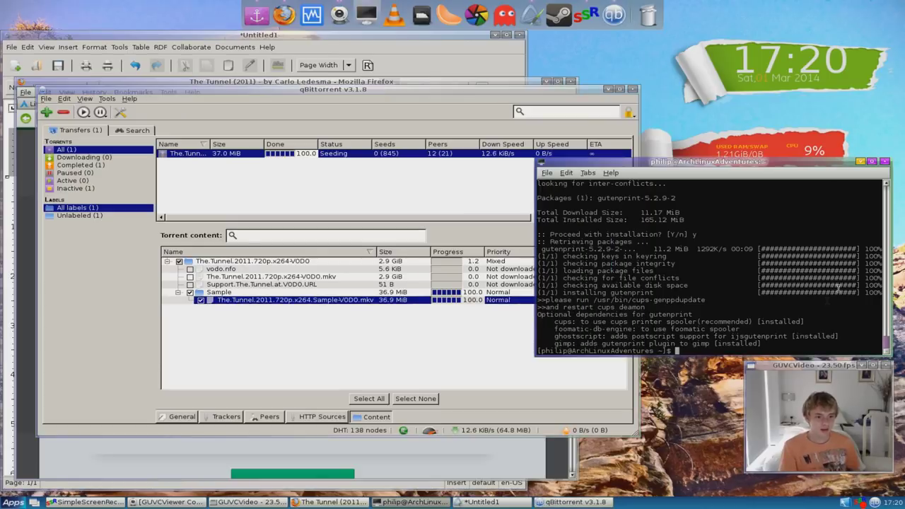
- Close the terminal and open The Tunnel torrent's destination folder from its context menu
click(885, 162)
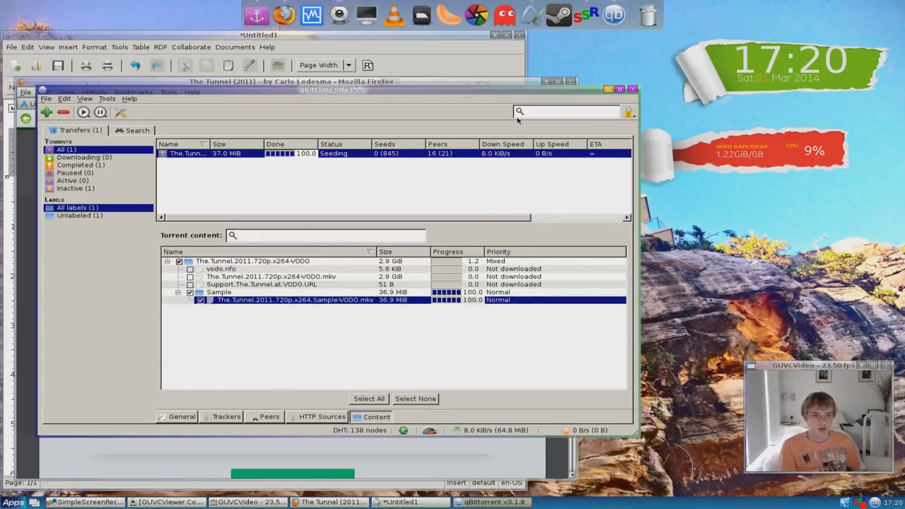
drag(514, 94, 508, 140)
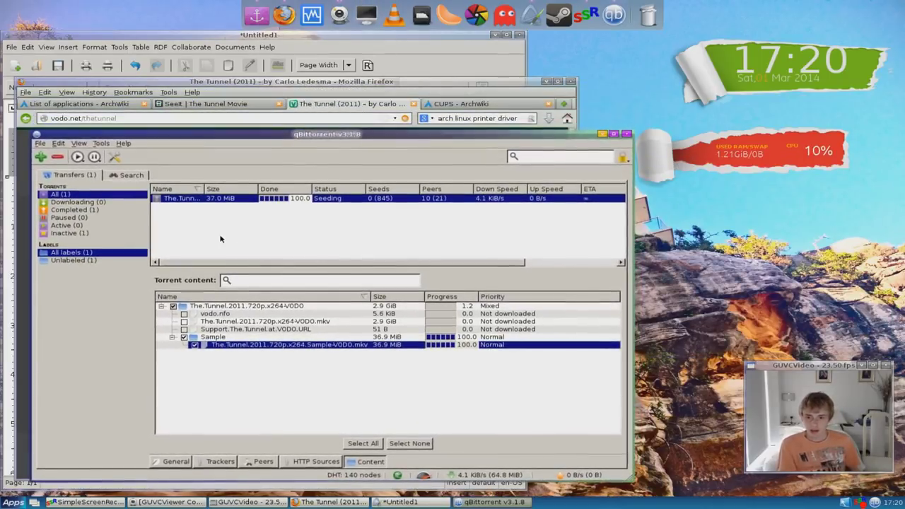
click(74, 210)
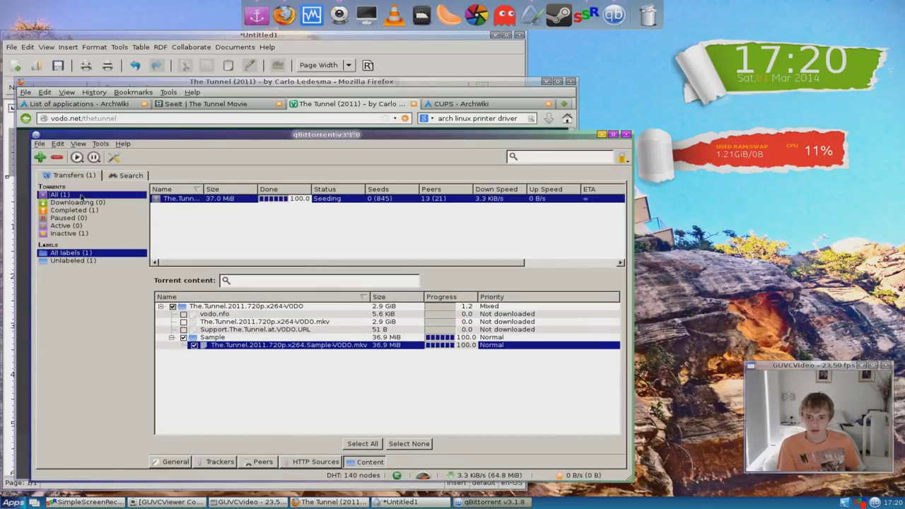
right_click(222, 201)
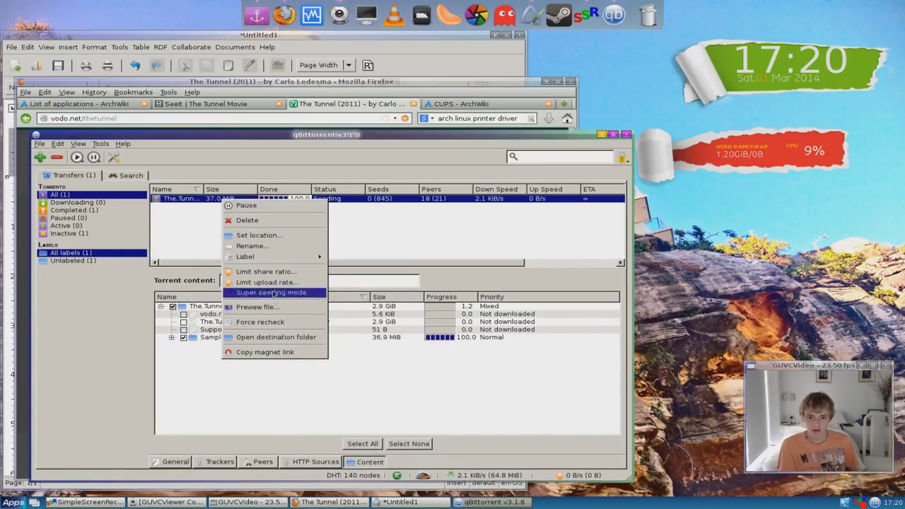
click(294, 338)
drag(252, 41, 216, 203)
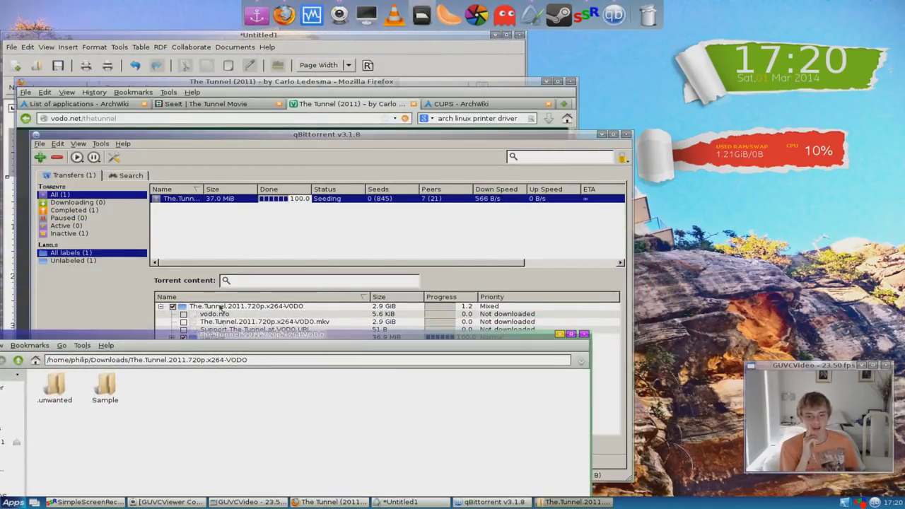
- Open the Sample folder and play The.Tunnel.2011.720p.x264.Sample-VODO.mkv in VLC
drag(232, 341, 228, 136)
double_click(243, 138)
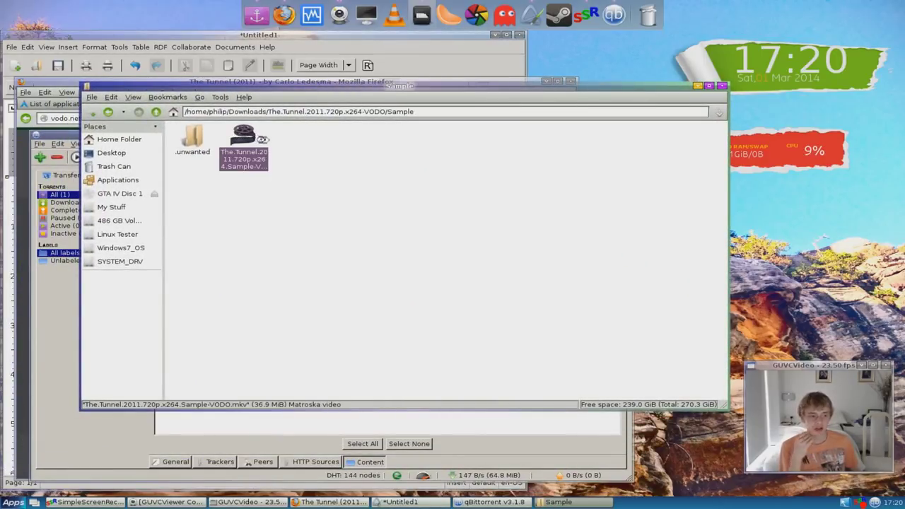
double_click(259, 139)
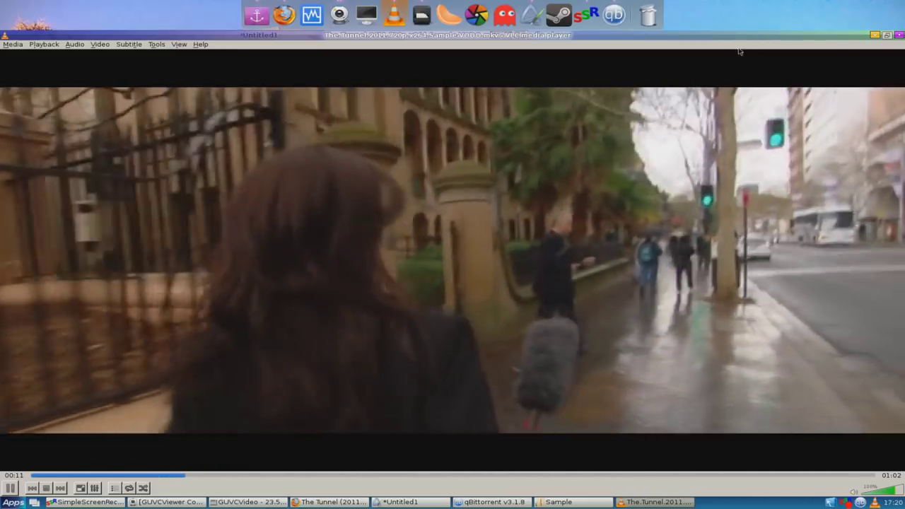
- Unmaximize the VLC window and resize it so the video shows in a smaller window
drag(738, 35, 444, 183)
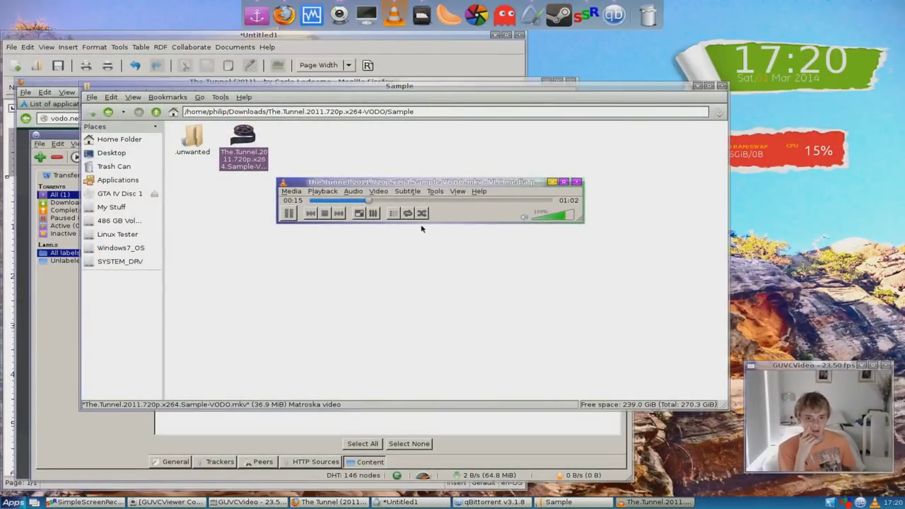
drag(421, 221, 371, 379)
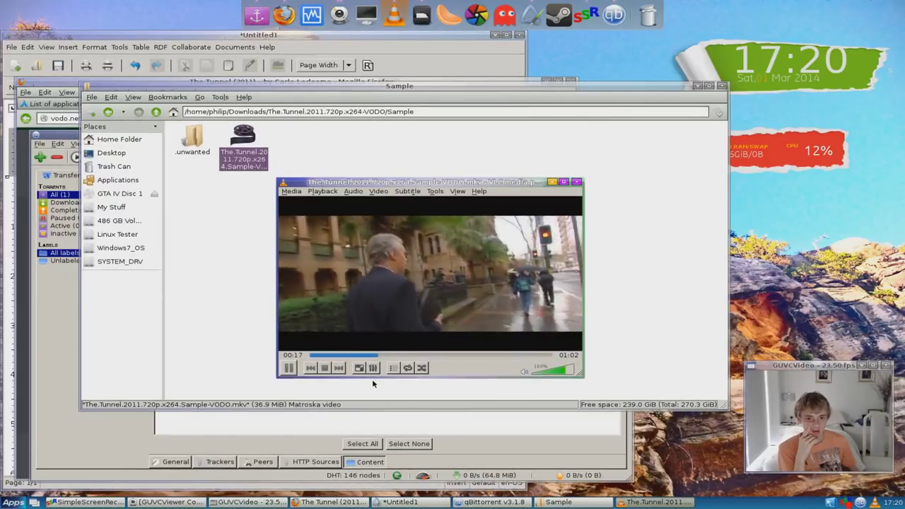
drag(376, 380, 359, 338)
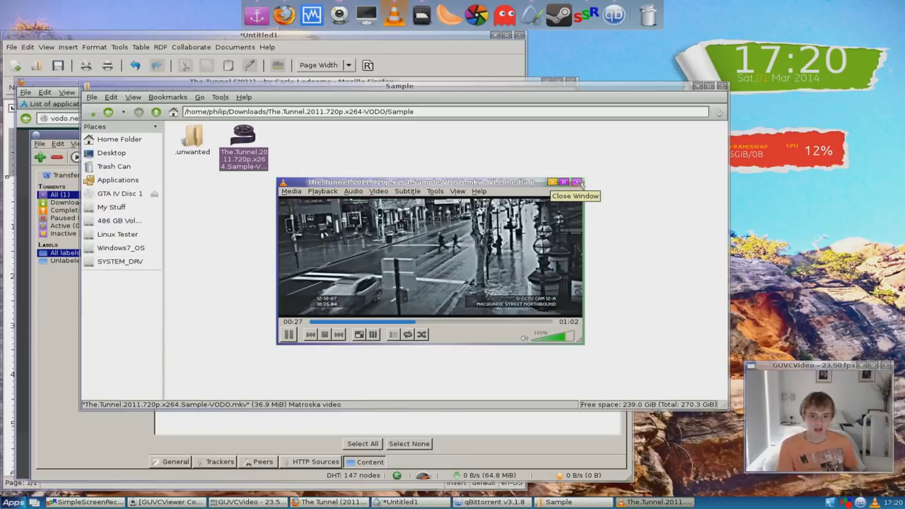
- Browse VLC's Playback, Audio, Subtitle and Media menus, then close the player
click(322, 192)
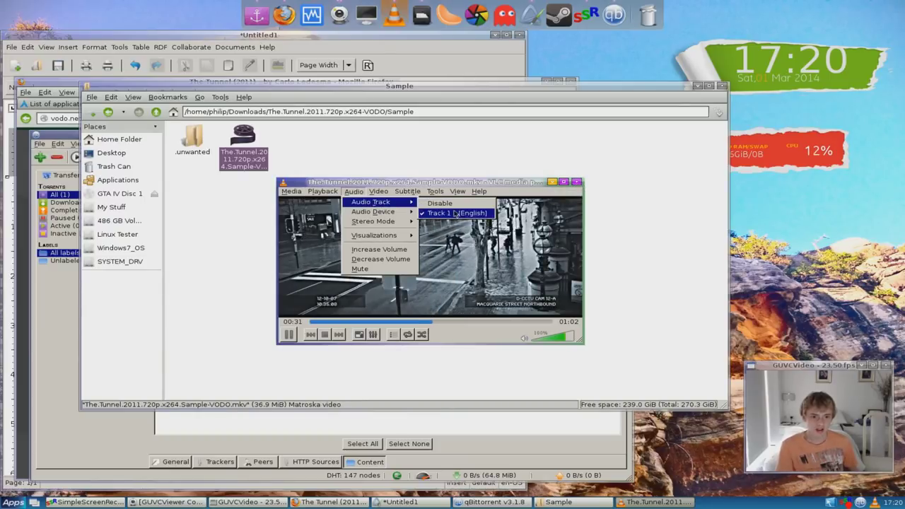
mouse_move(382, 212)
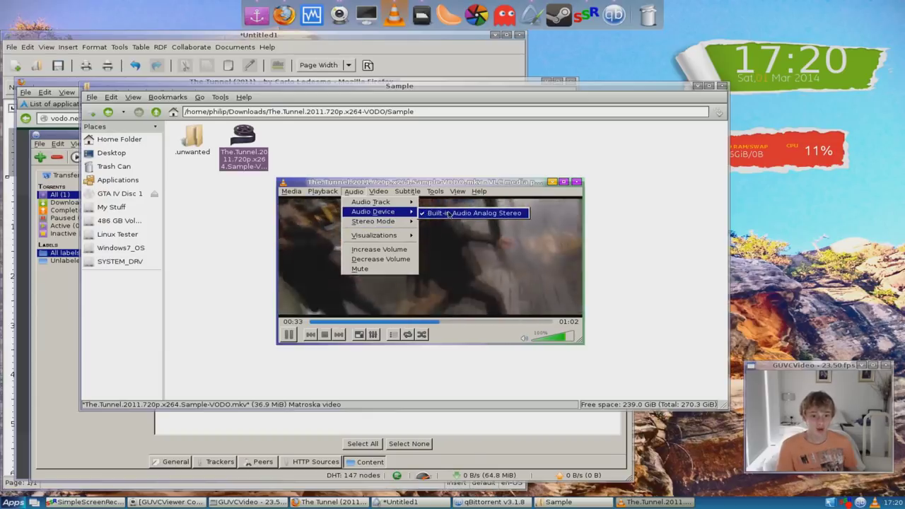
mouse_move(418, 194)
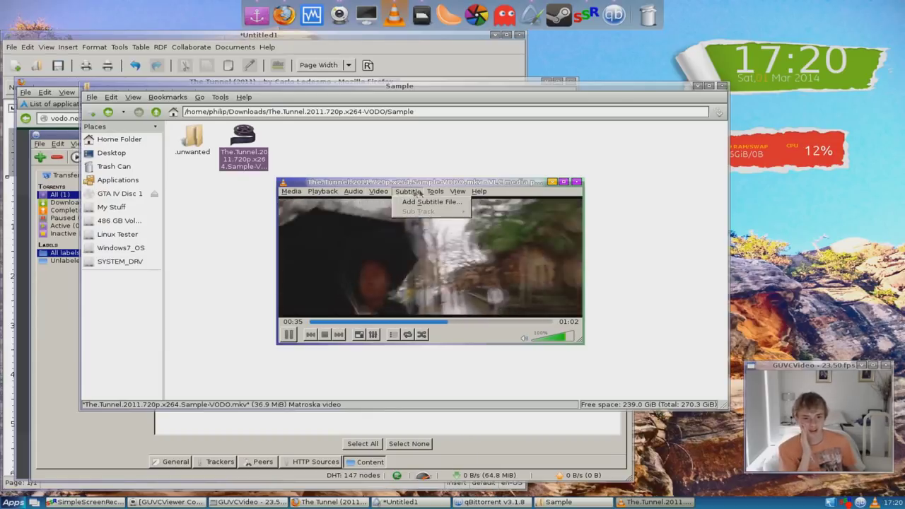
mouse_move(290, 193)
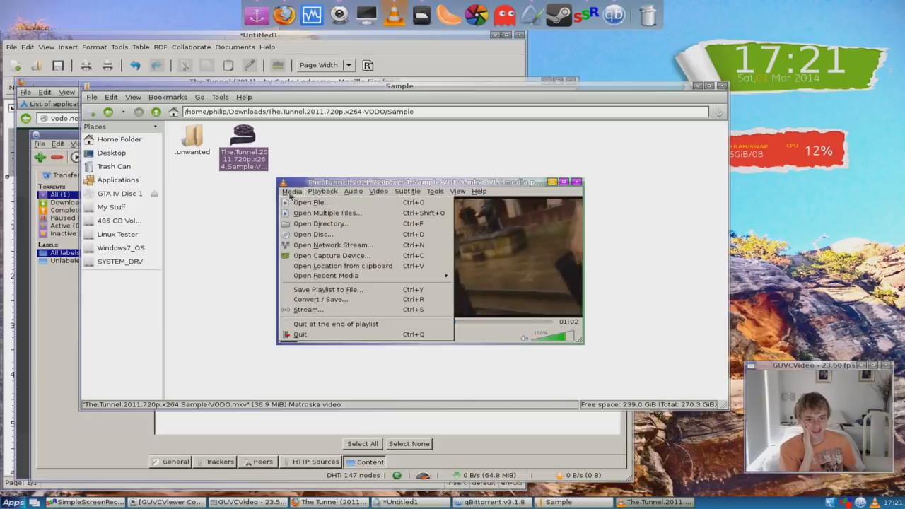
click(576, 214)
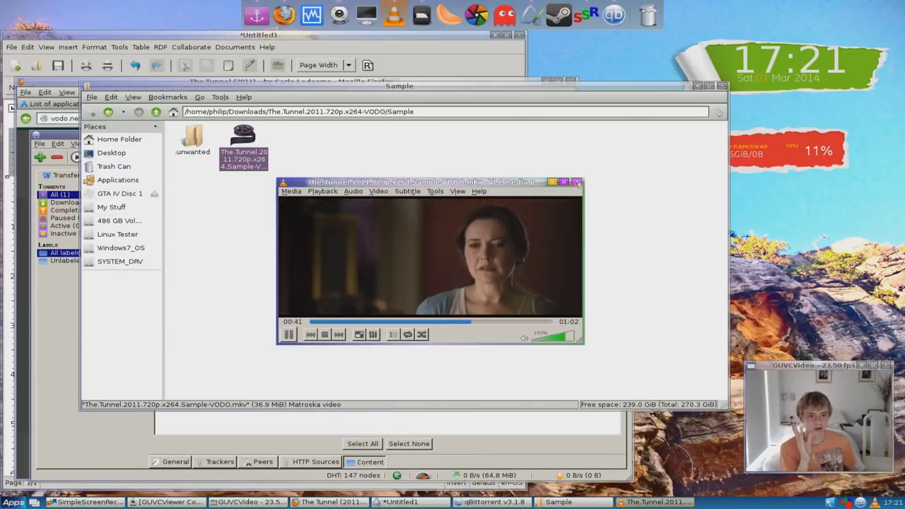
click(578, 182)
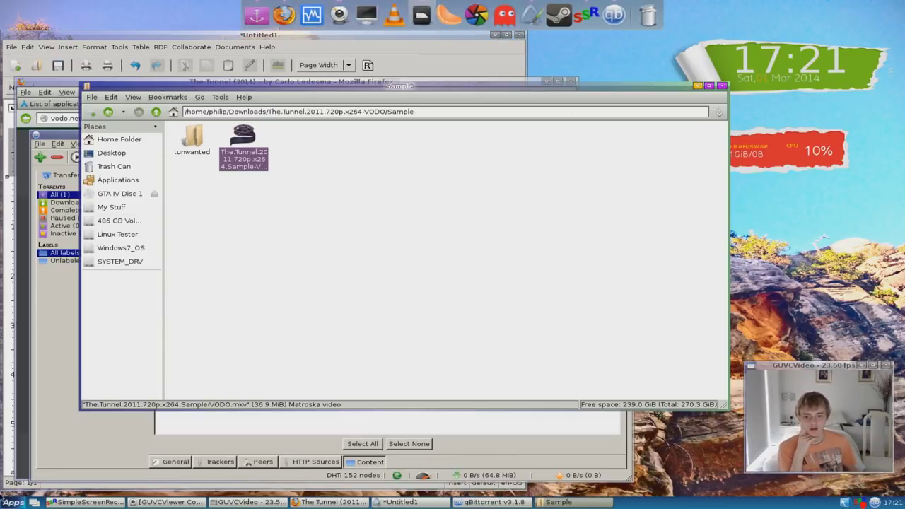
- Launch Noise from the applications menu's Sound & Video category
click(13, 502)
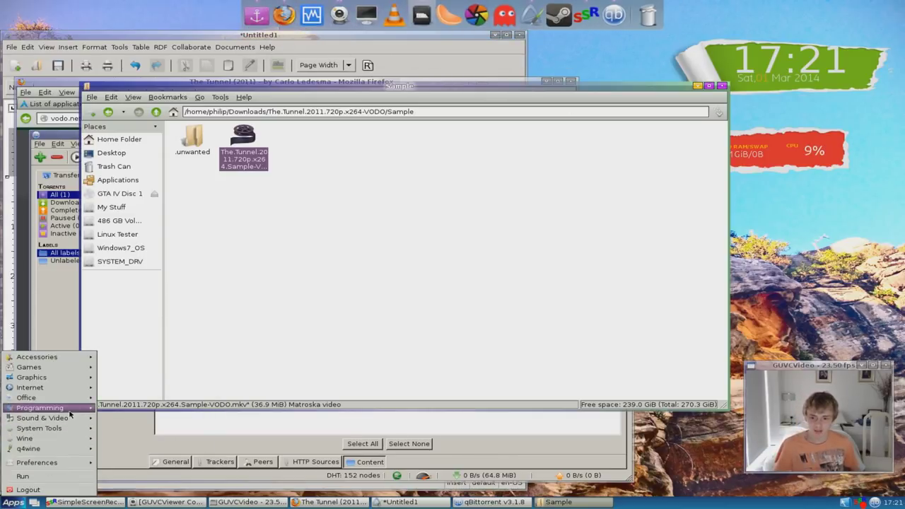
mouse_move(70, 418)
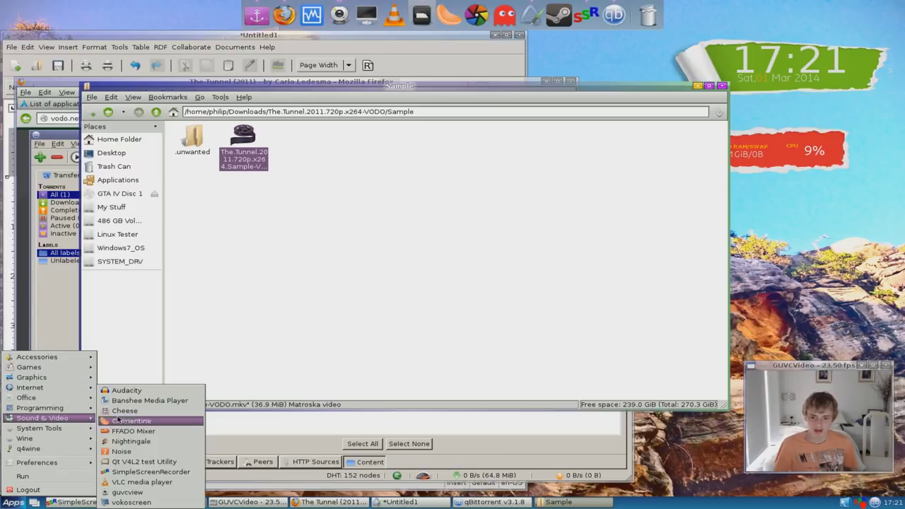
click(176, 453)
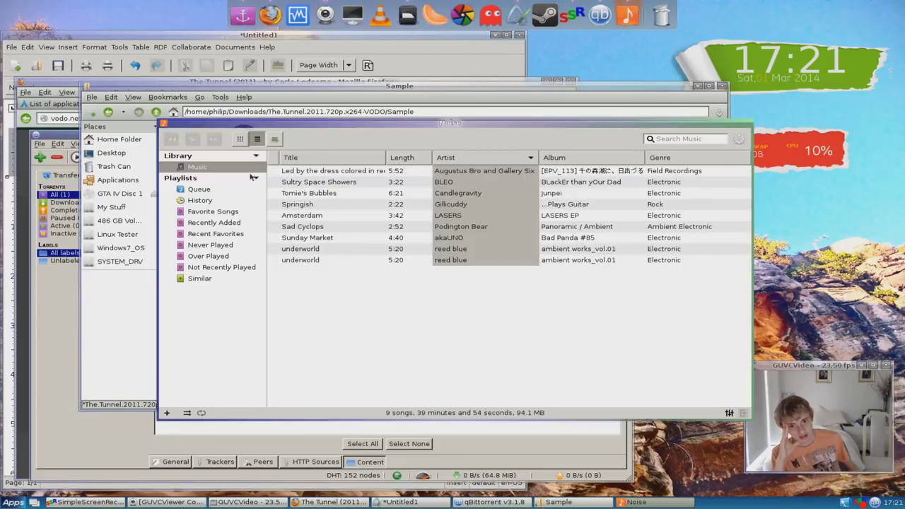
- Select tracks in the Music library, including Sunday Market, Springish, Amsterdam and Sad Cyclops
click(334, 175)
click(312, 238)
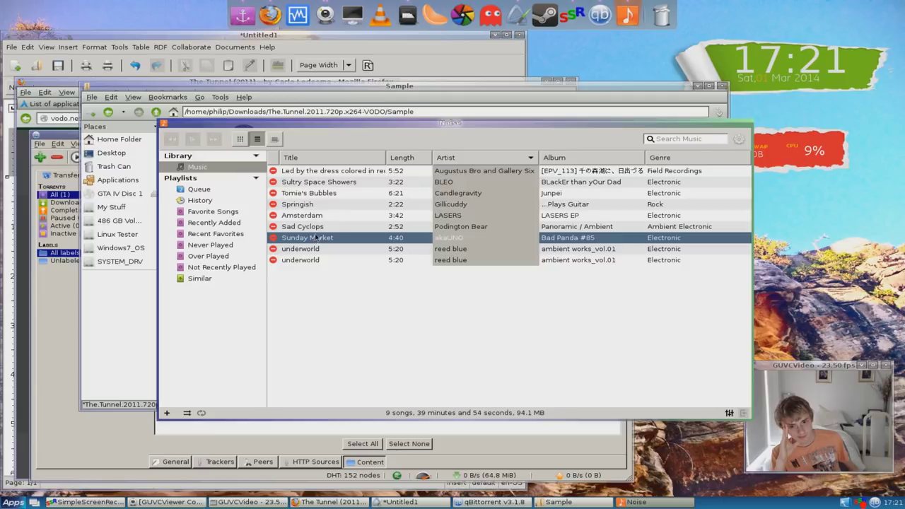
click(331, 208)
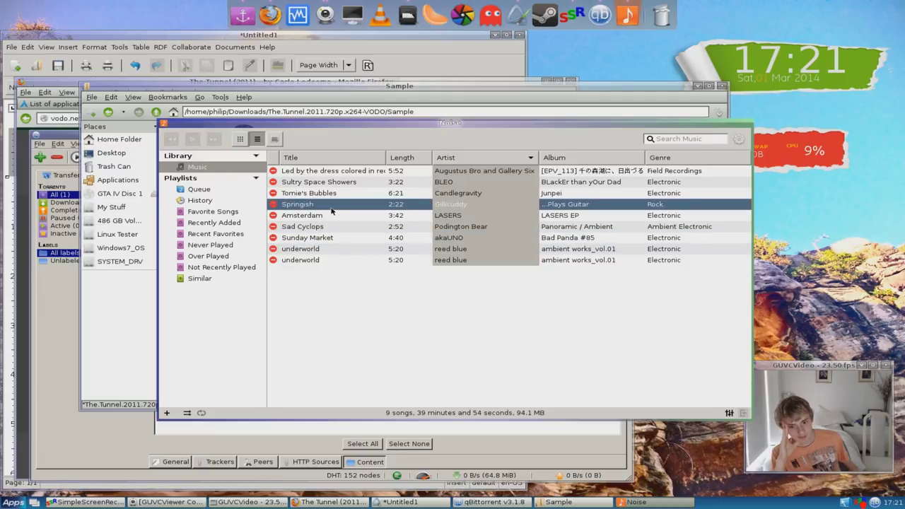
right_click(335, 211)
click(307, 220)
click(306, 220)
click(306, 225)
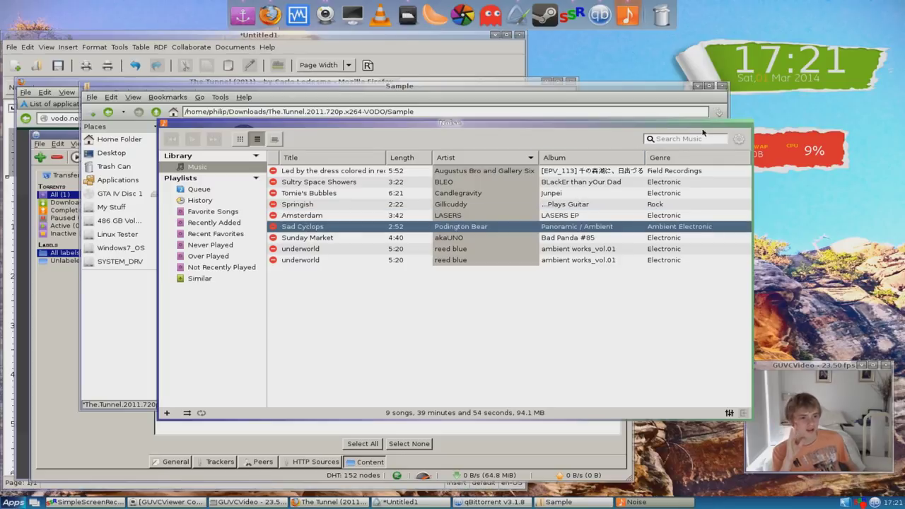
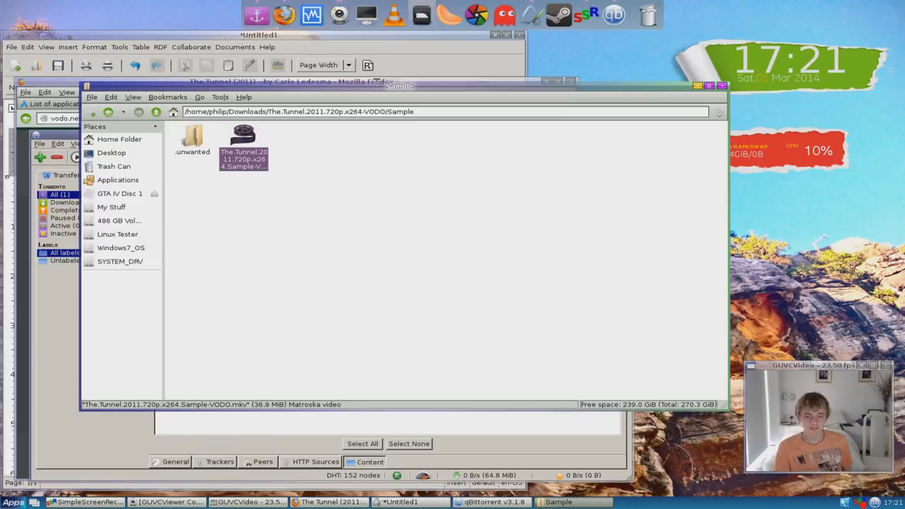
- Play Disco Lounge and then Club Diver in the music player, then stop and close it
click(506, 391)
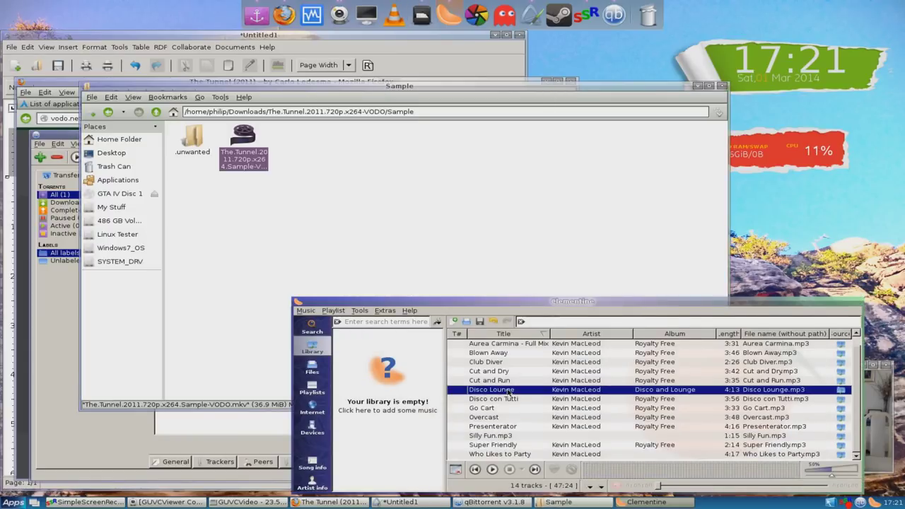
double_click(523, 390)
drag(510, 315, 296, 199)
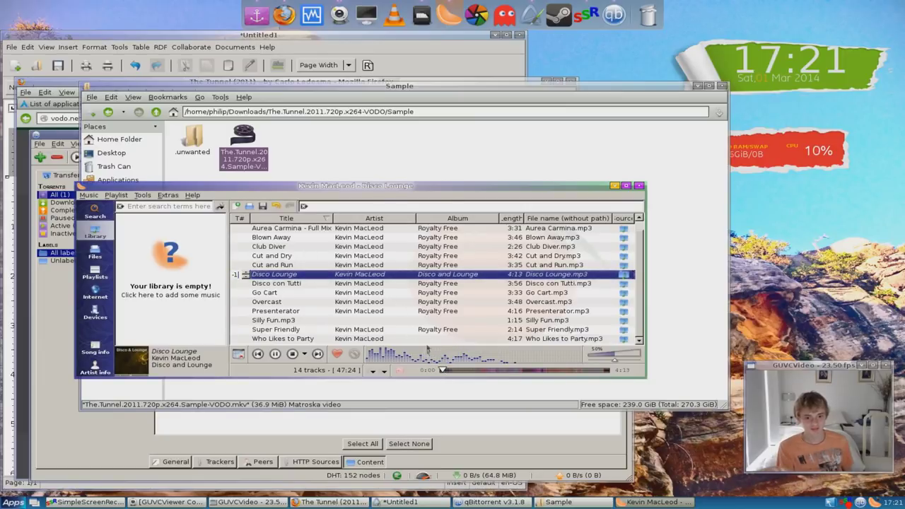
click(469, 370)
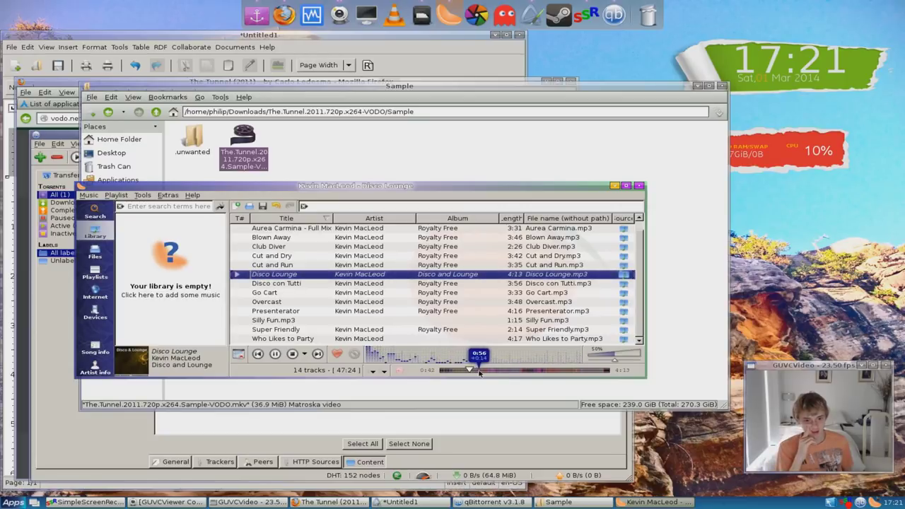
drag(470, 371, 501, 372)
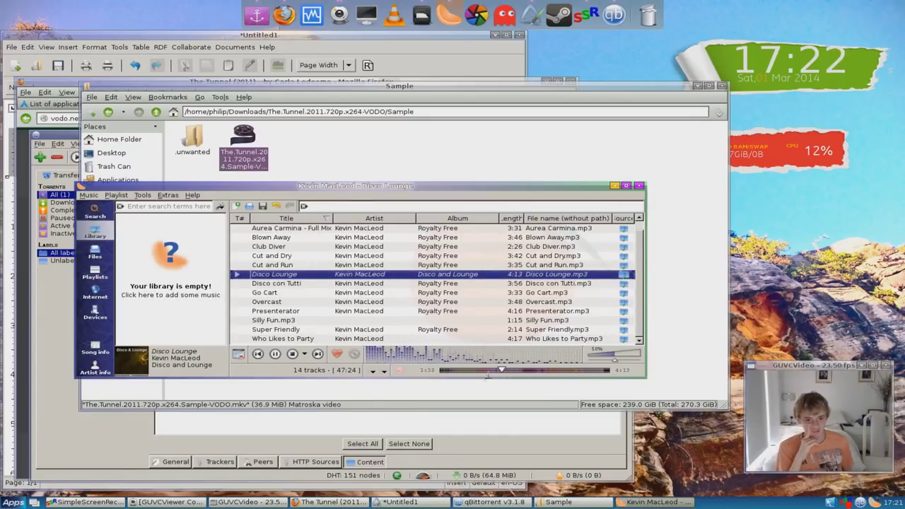
right_click(359, 280)
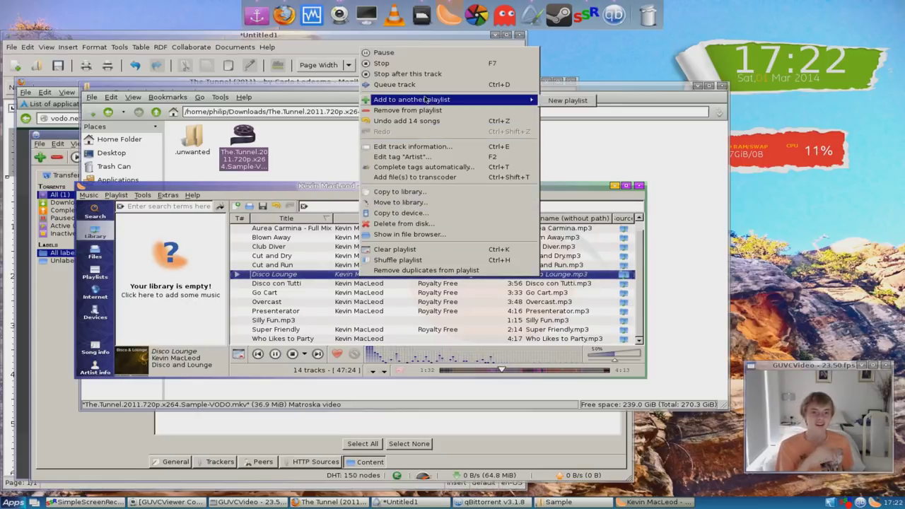
key(Escape)
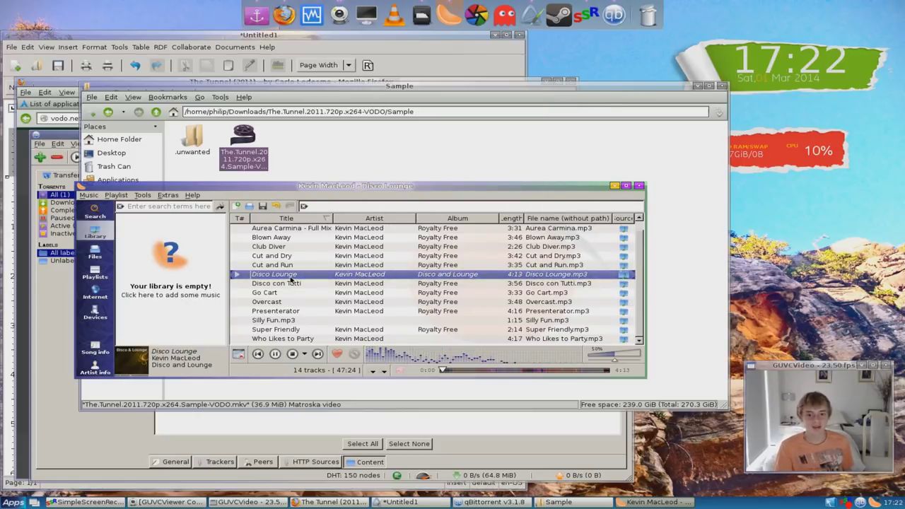
double_click(495, 251)
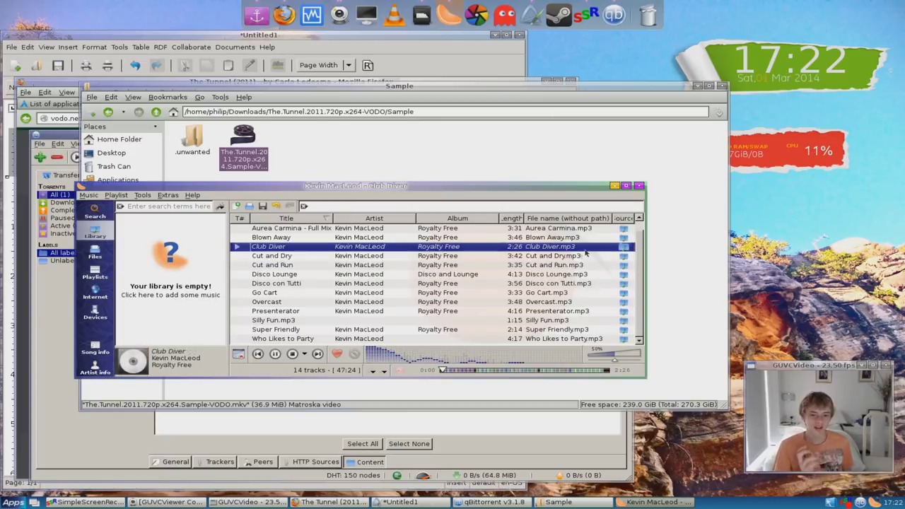
click(291, 354)
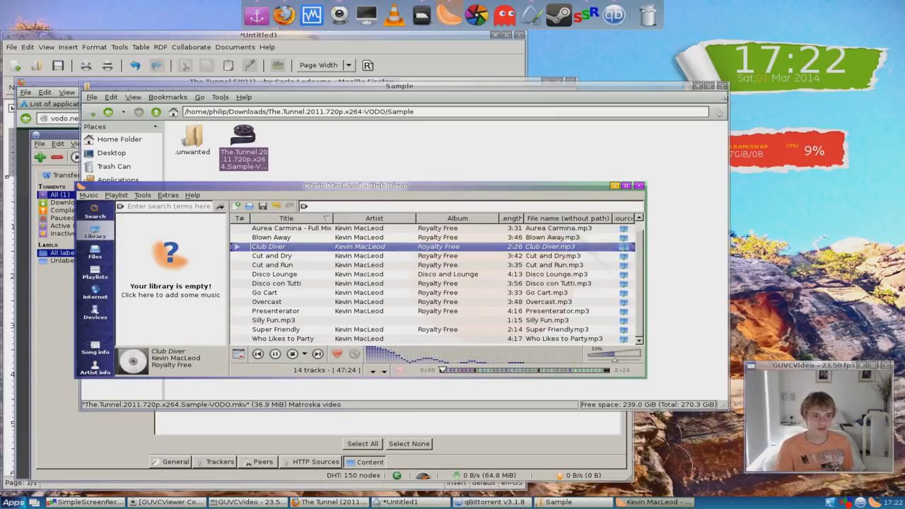
click(639, 186)
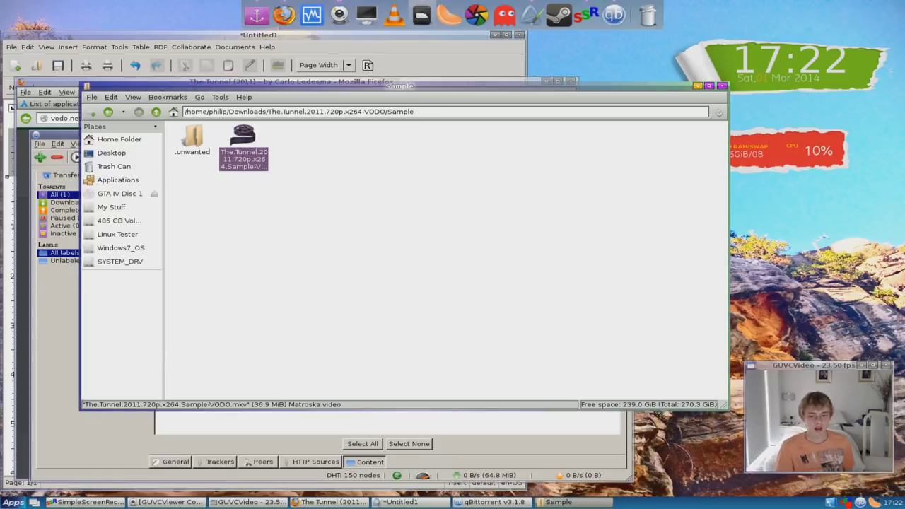
- Launch Audacity from the applications menu under Sound & Video
click(13, 502)
mouse_move(50, 357)
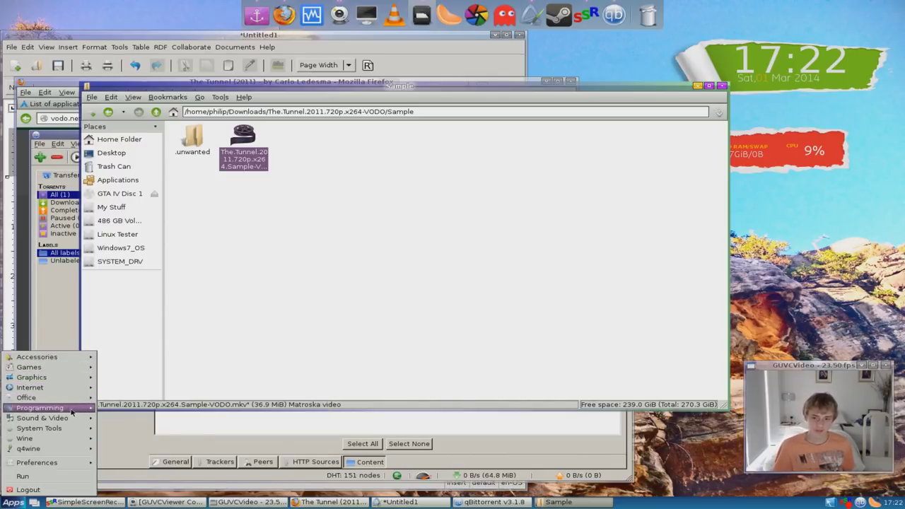
click(345, 227)
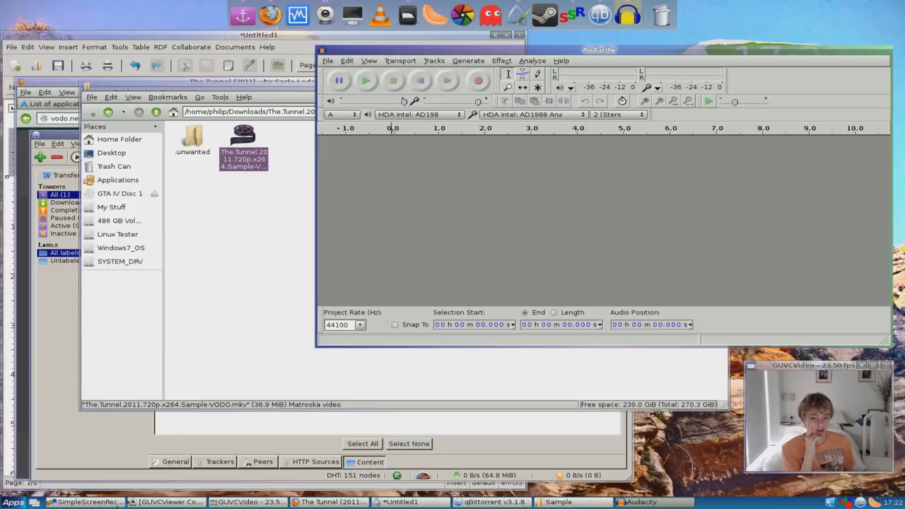
- Bring Audacity to the front and make a quick test recording
click(84, 502)
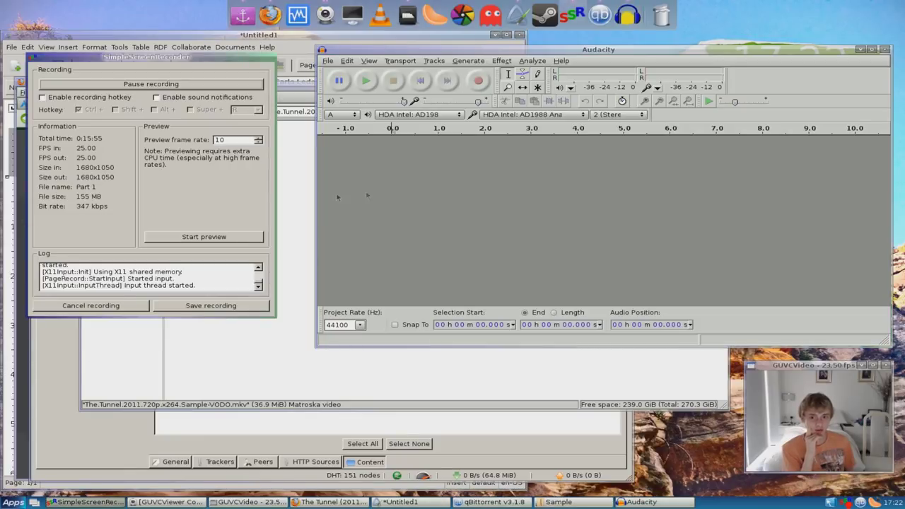
click(305, 189)
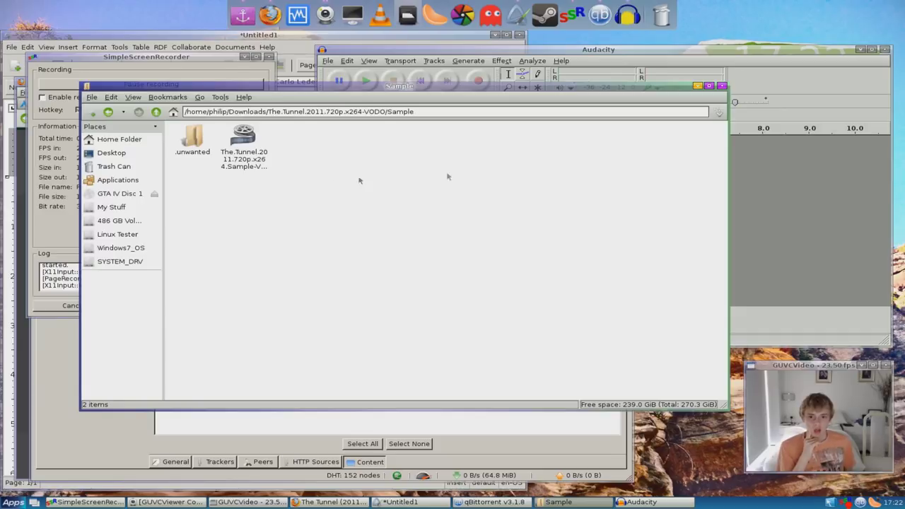
click(794, 183)
click(474, 79)
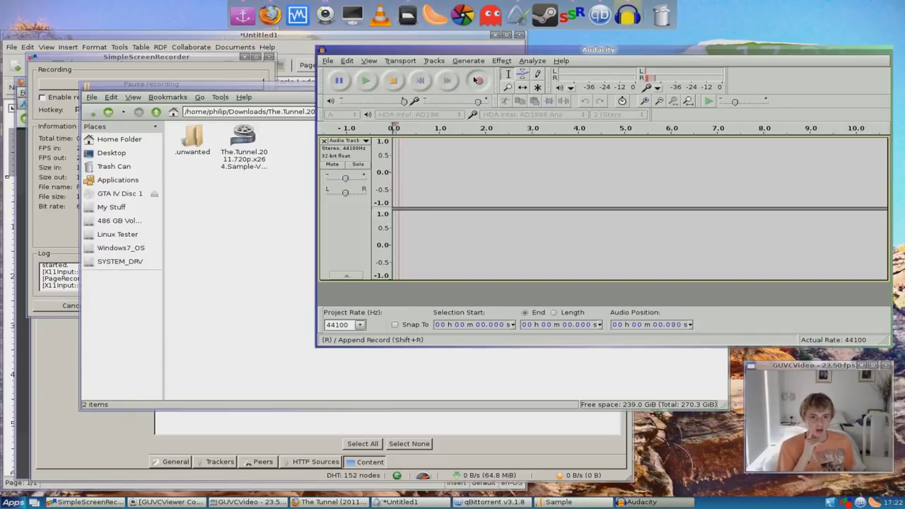
click(394, 81)
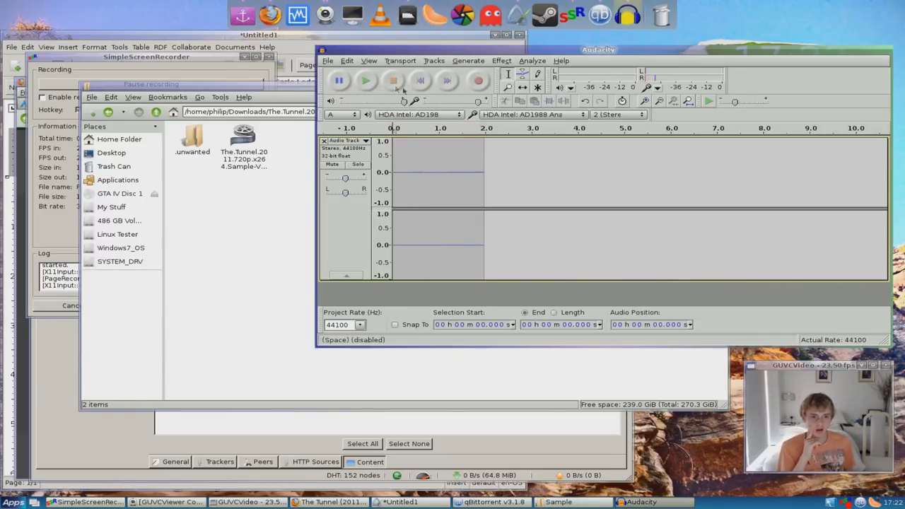
- Record a new clip from the HD Pro Webcam C920 microphone, discarding the test track, and play it
click(526, 114)
scroll(615, 297, down, 5)
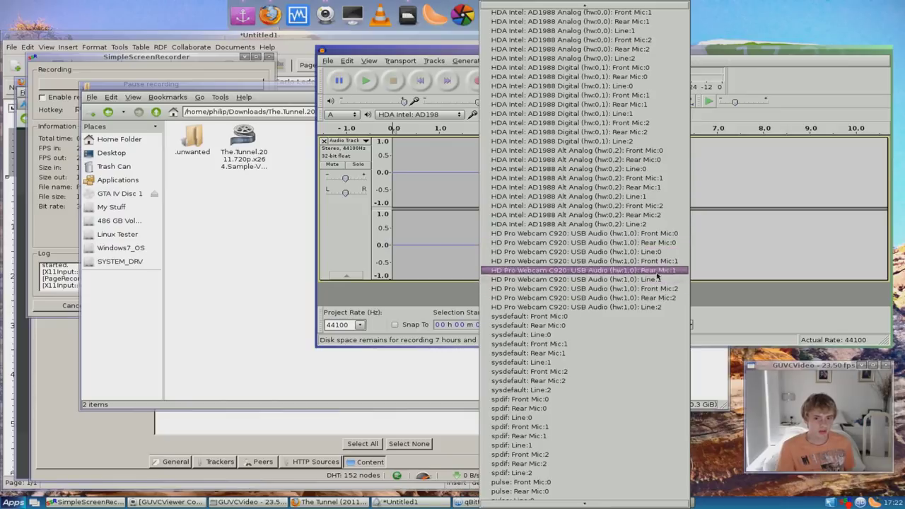
click(674, 240)
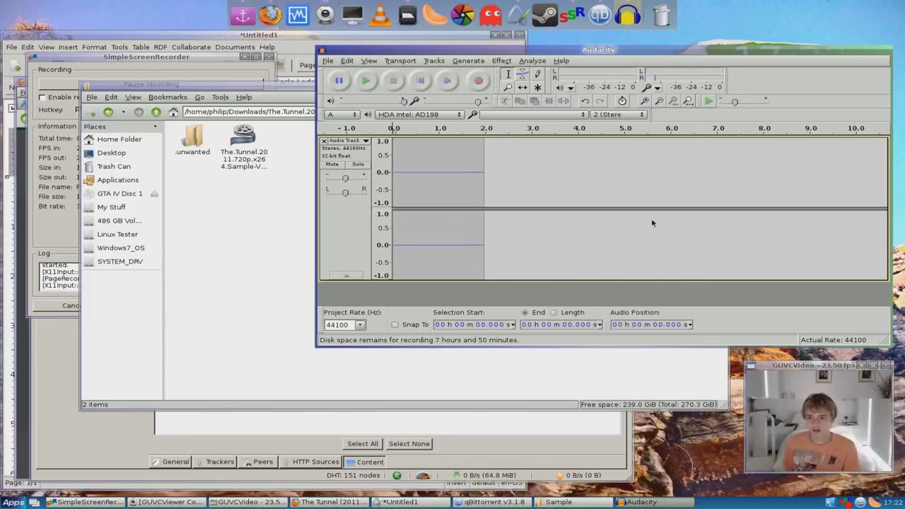
click(324, 140)
click(479, 80)
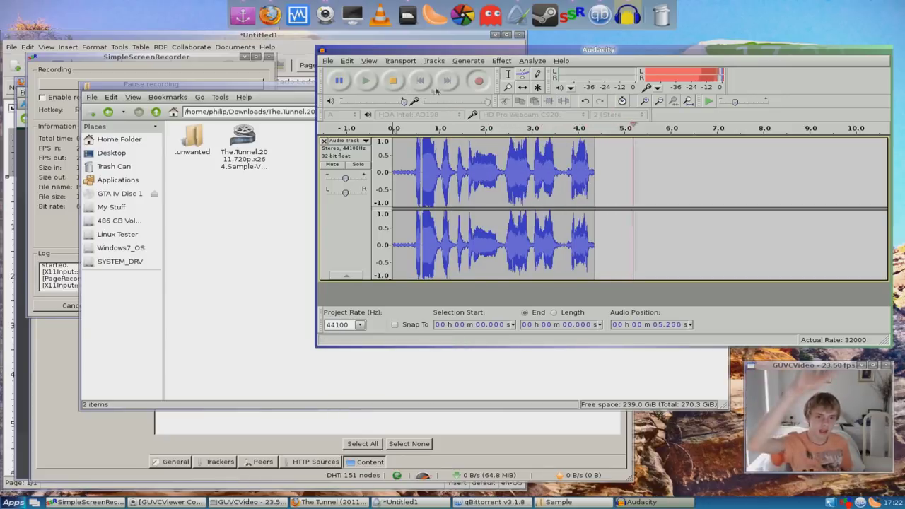
click(393, 81)
click(369, 83)
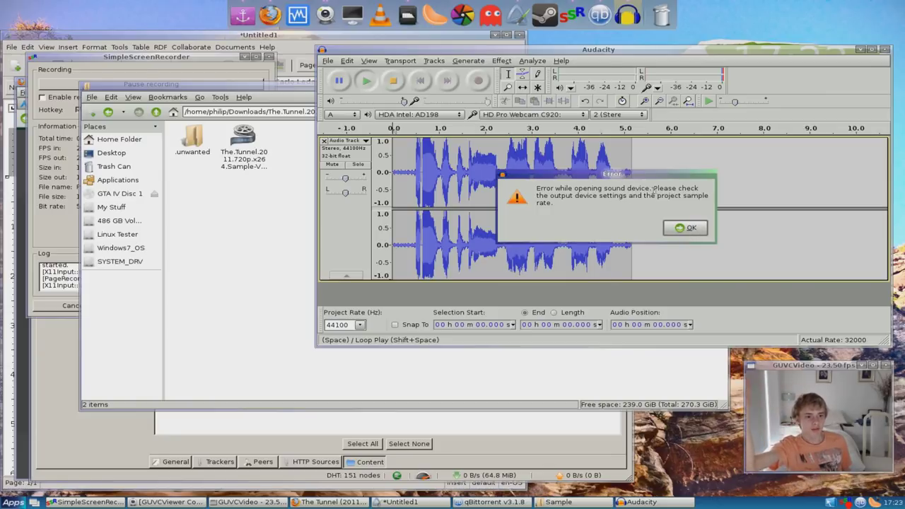
- Dismiss the sound-device error and test playback through pulse, replaying from 0.488 s
drag(707, 188, 629, 204)
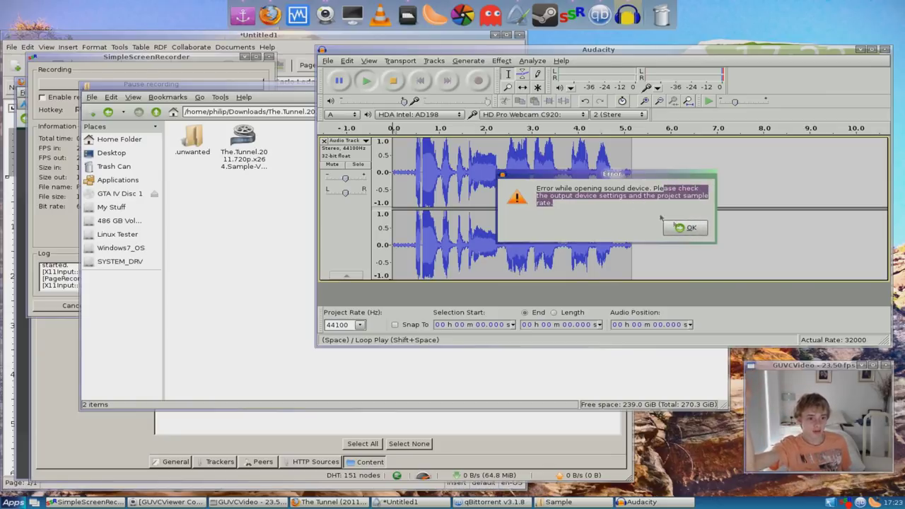
click(683, 227)
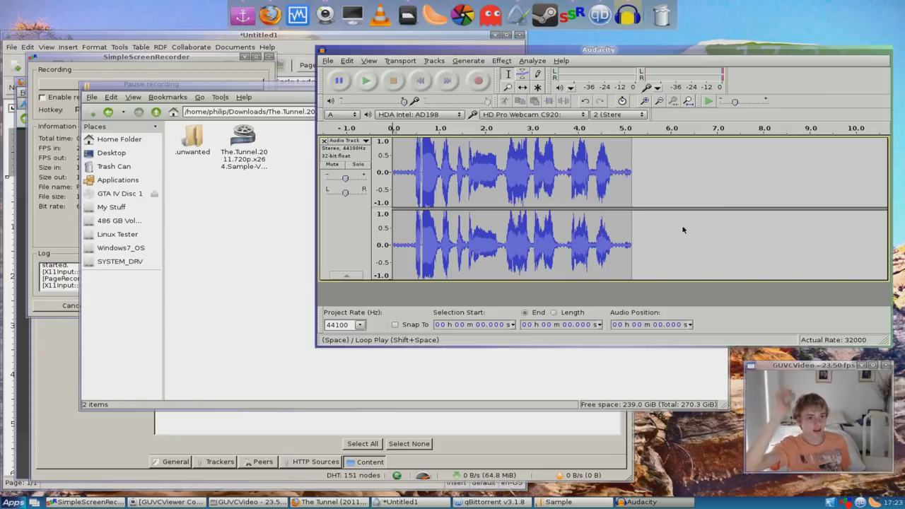
click(450, 115)
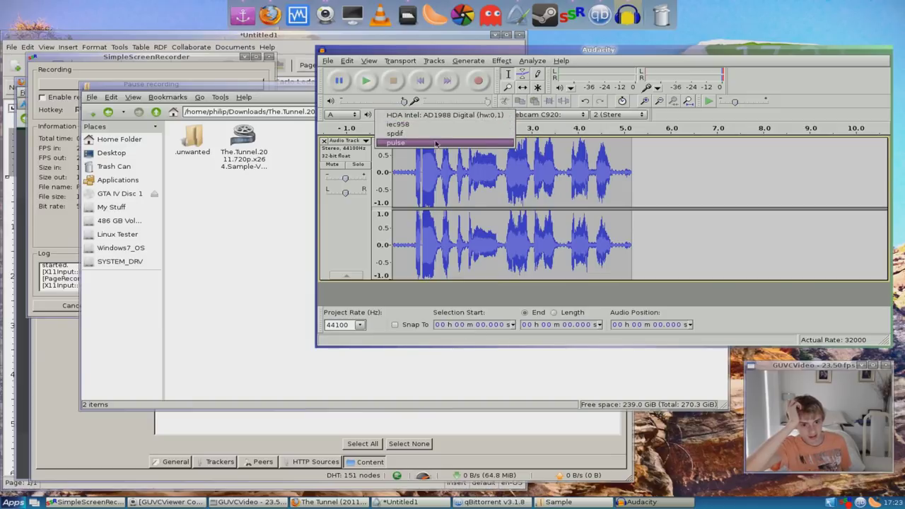
click(436, 144)
click(365, 81)
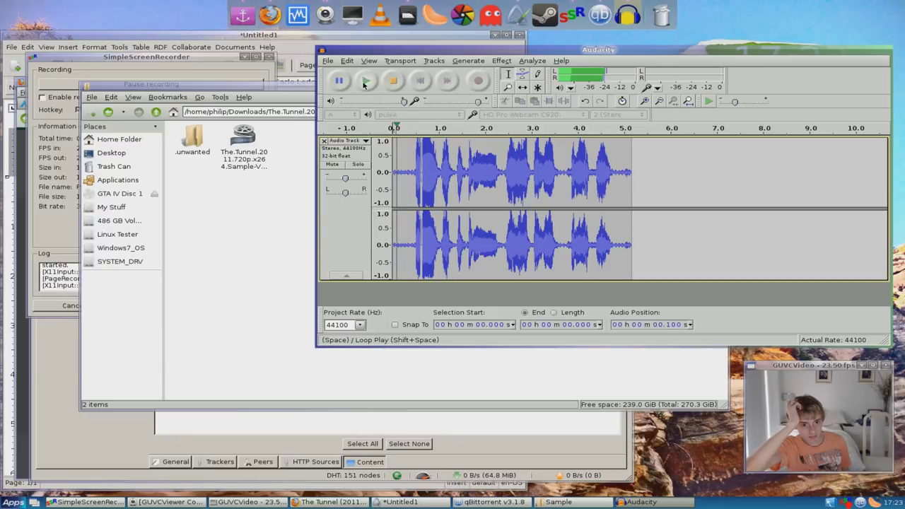
click(416, 212)
click(363, 81)
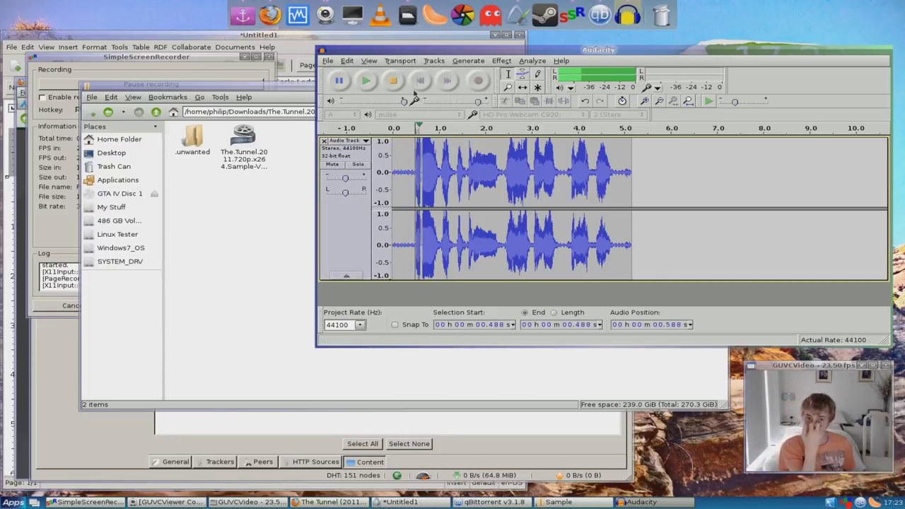
key(space)
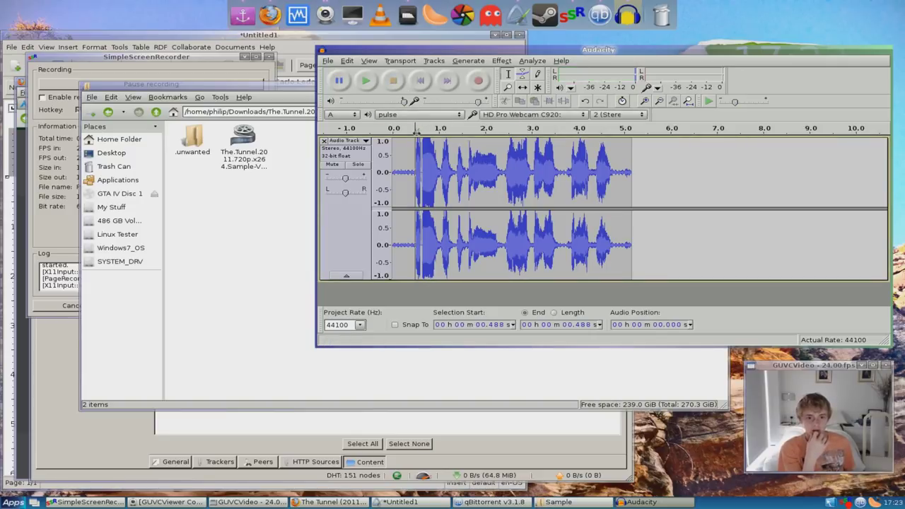
- Test playback through the spdif and then the iec958 output devices
click(422, 115)
click(382, 82)
click(366, 82)
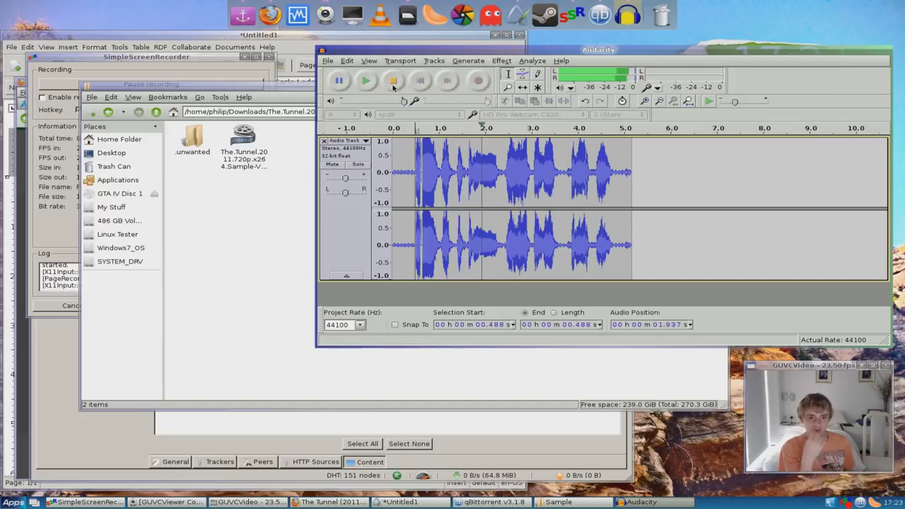
click(395, 84)
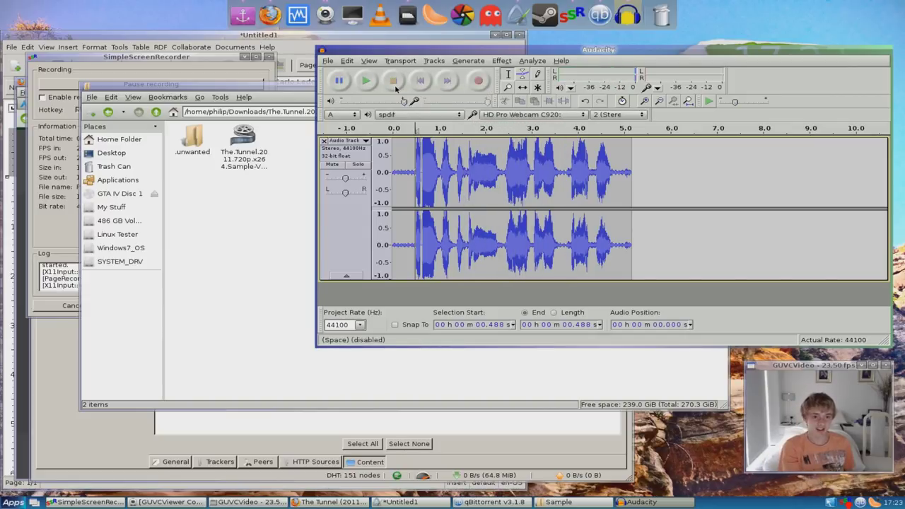
click(411, 113)
click(403, 106)
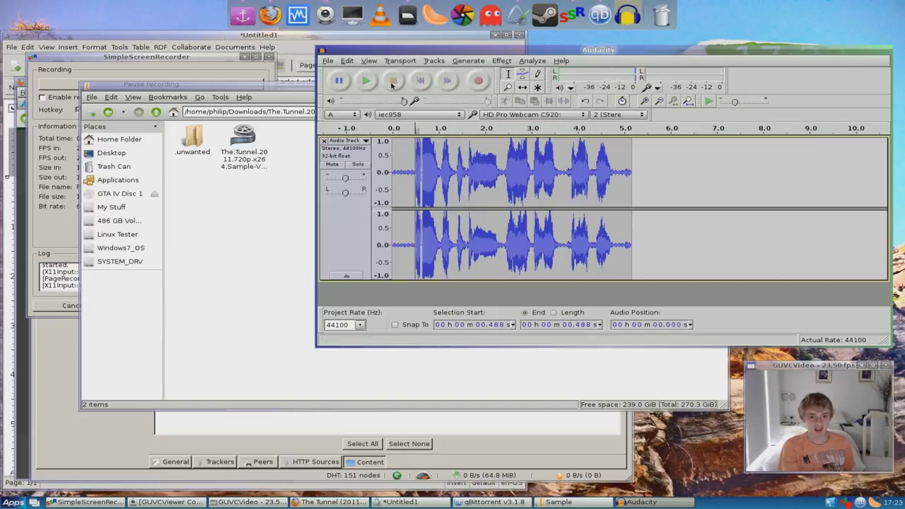
click(375, 80)
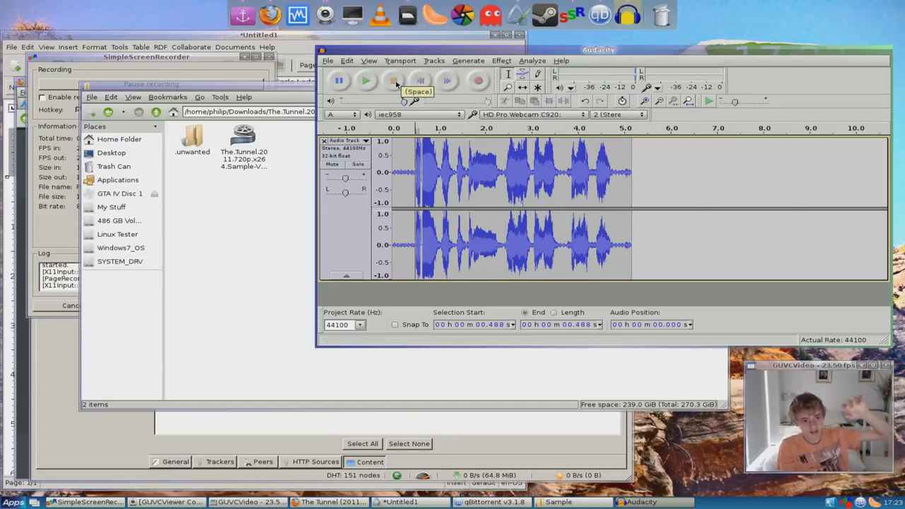
- Switch output to HDA Intel and briefly play the recording to check sound
click(421, 114)
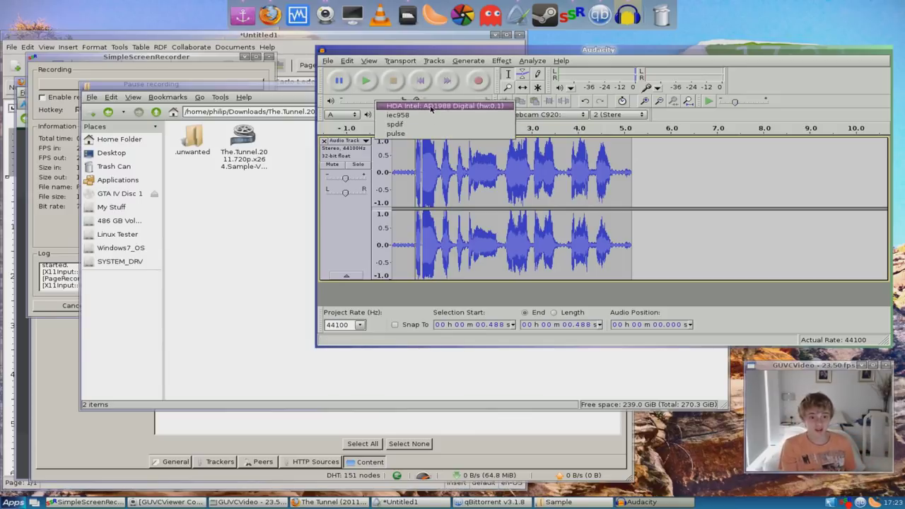
click(430, 106)
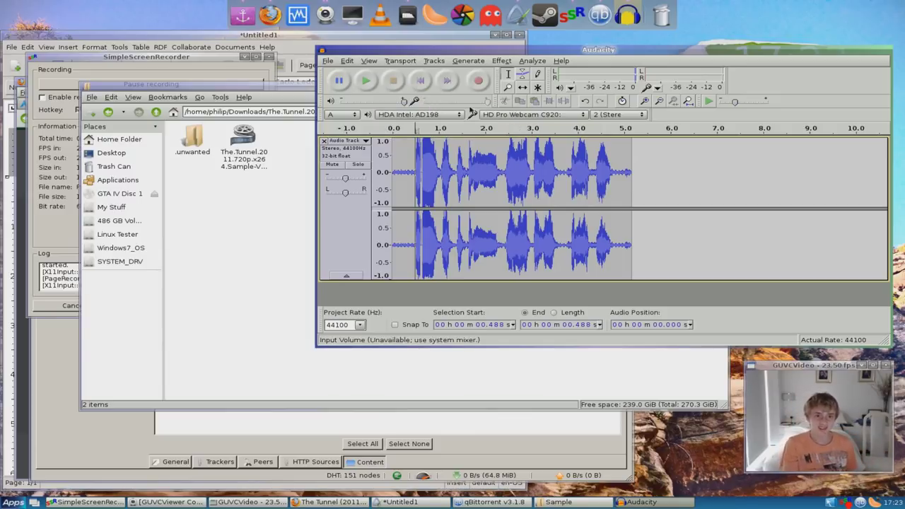
click(373, 81)
click(393, 81)
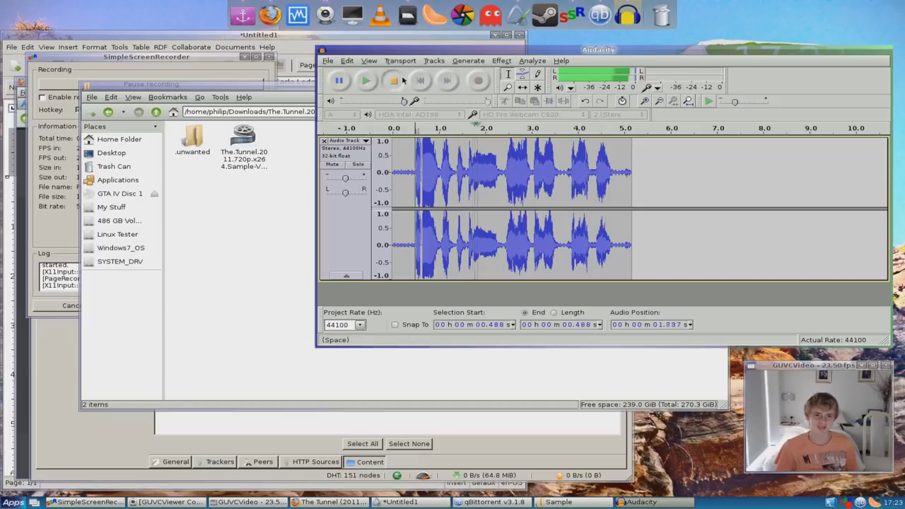
- Search Google for 'arch linux no audio' in a new Firefox tab, then start a terminal
click(330, 502)
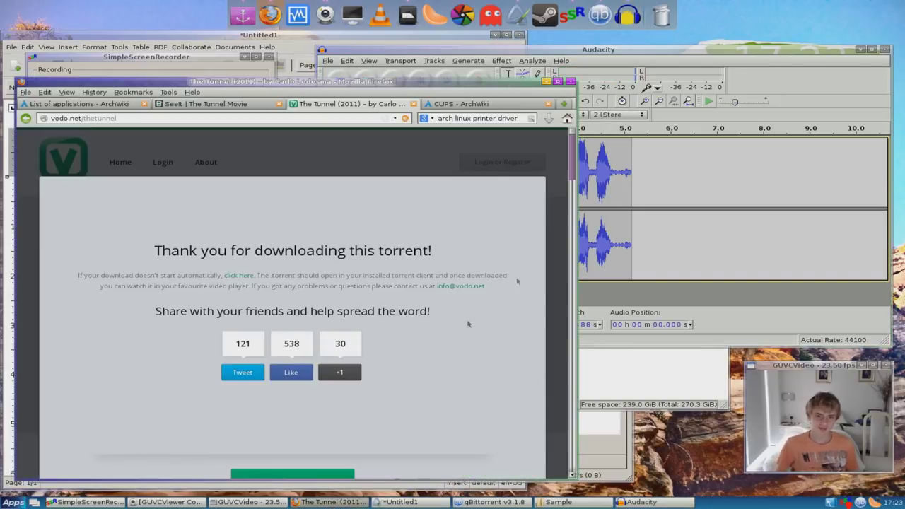
click(564, 104)
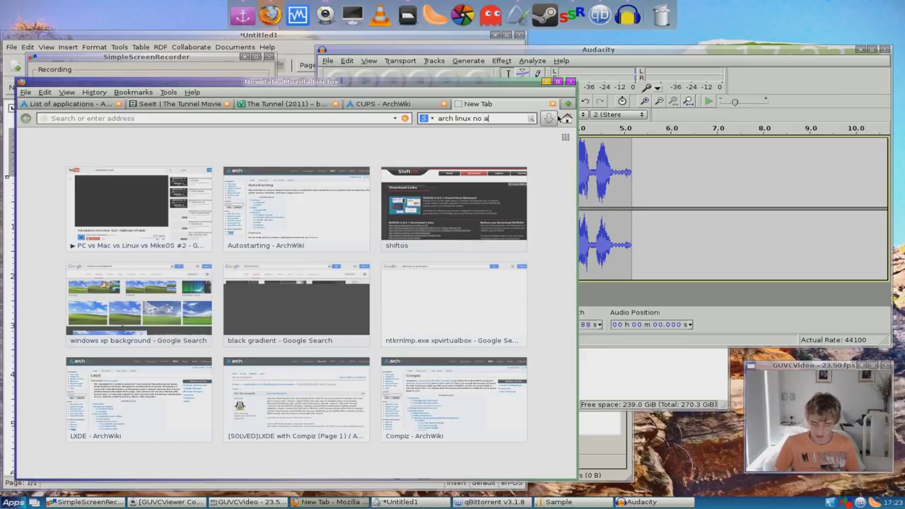
text(arch linux no audio)
key(Return)
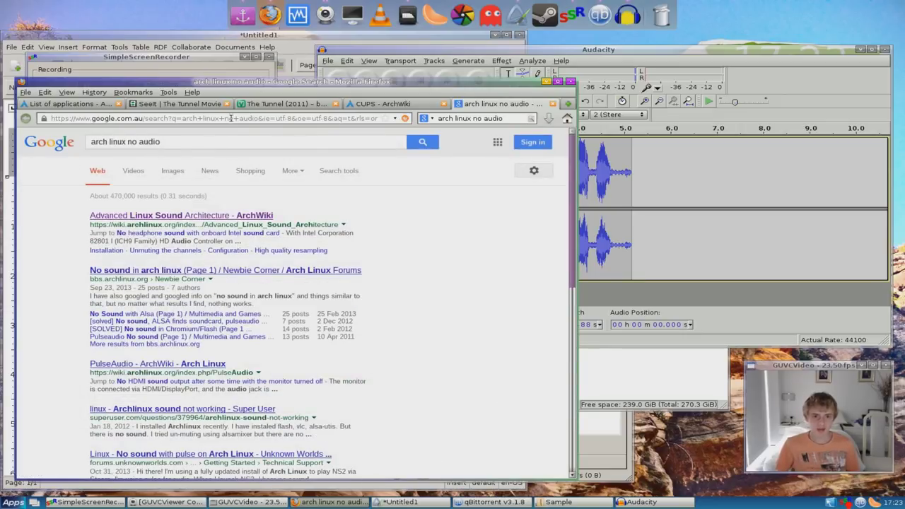
click(352, 14)
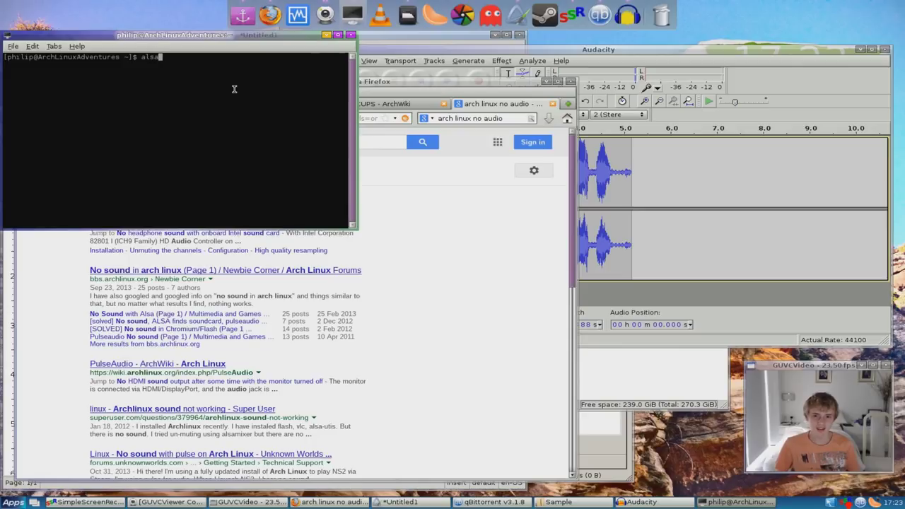
- Run alsa normally and with sudo (entering the password), then minimise LXTerminal
text(alsa)
key(Return)
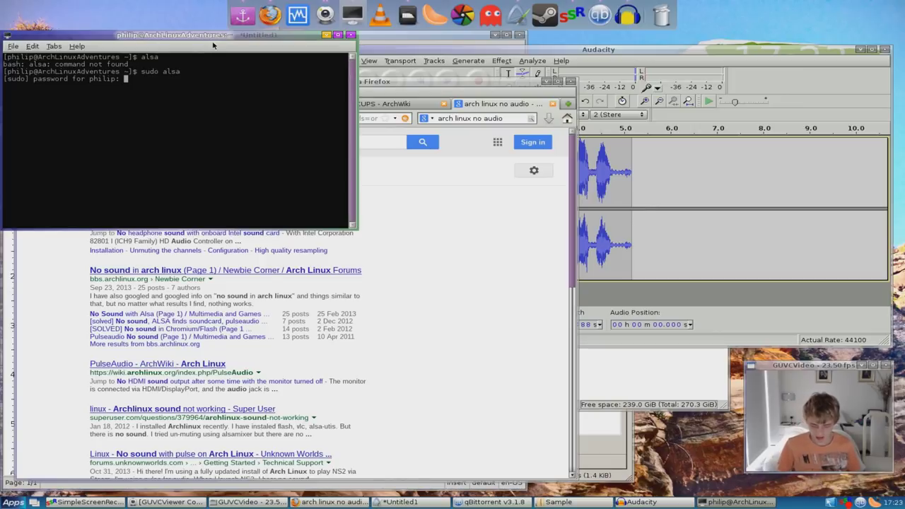
key(Return)
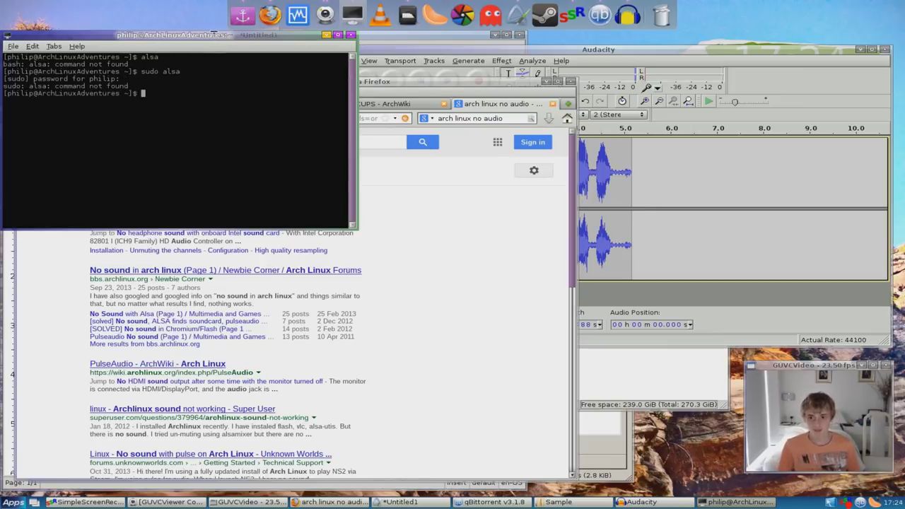
click(325, 35)
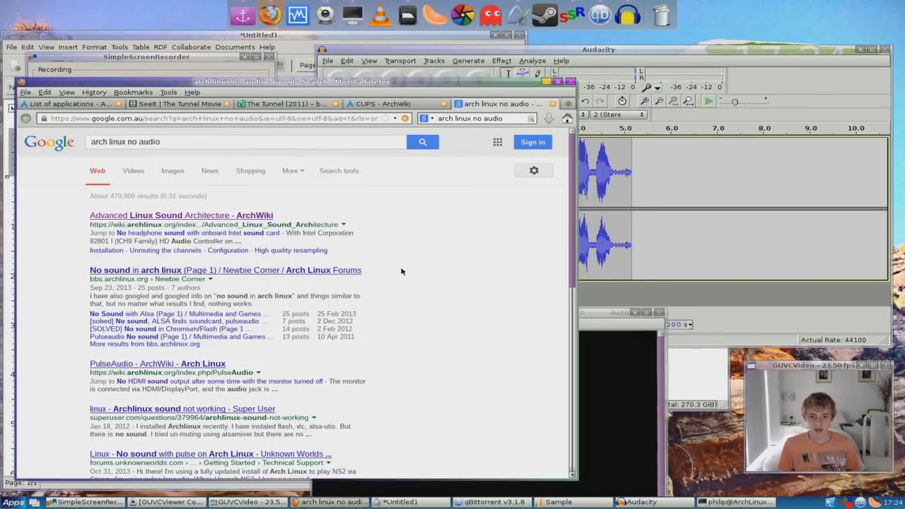
- Open and scroll through the Arch forum thread 'No sound in arch linux'
click(326, 271)
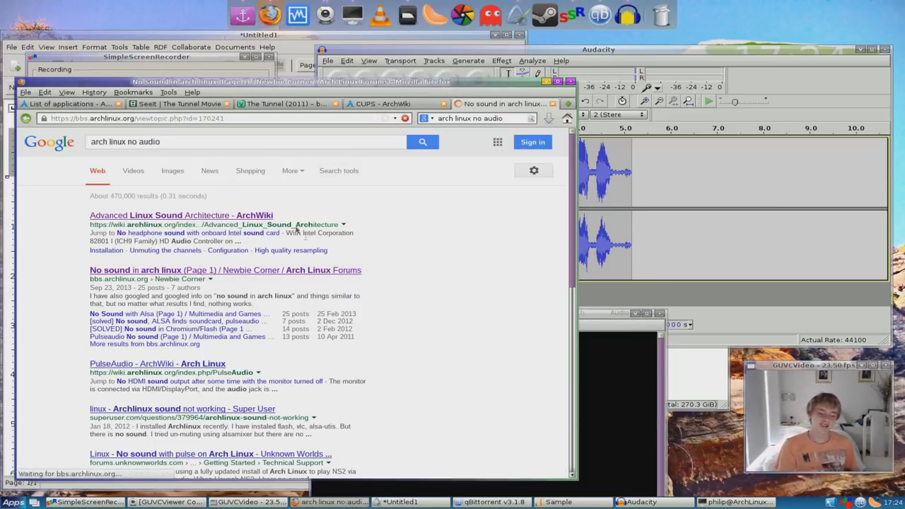
scroll(428, 290, down, 3)
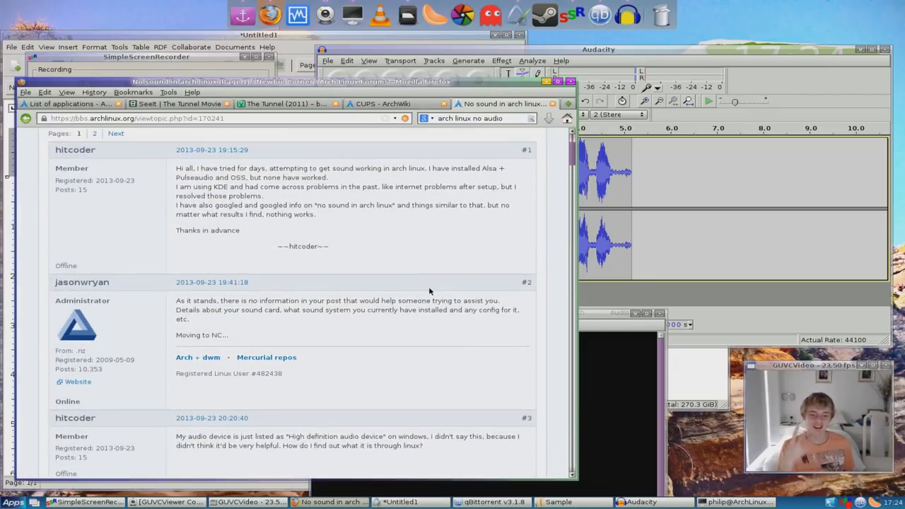
scroll(453, 344, down, 2)
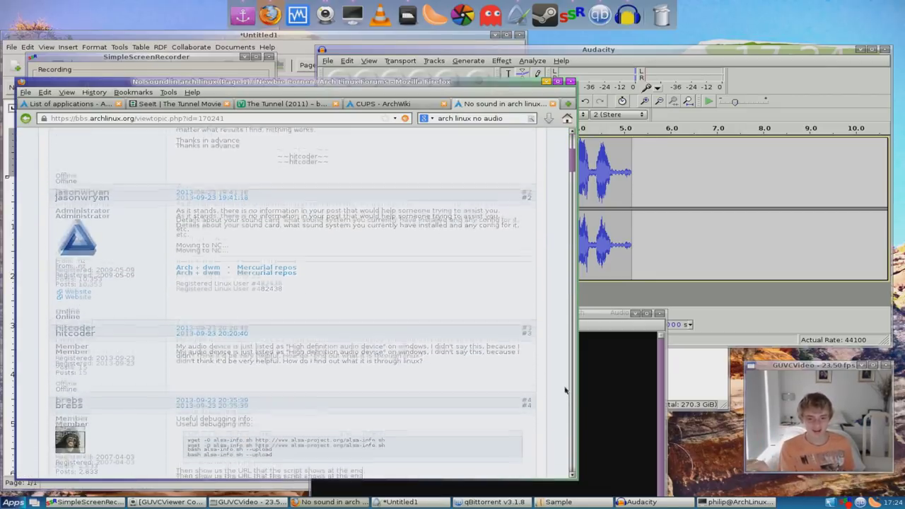
scroll(541, 375, down, 2)
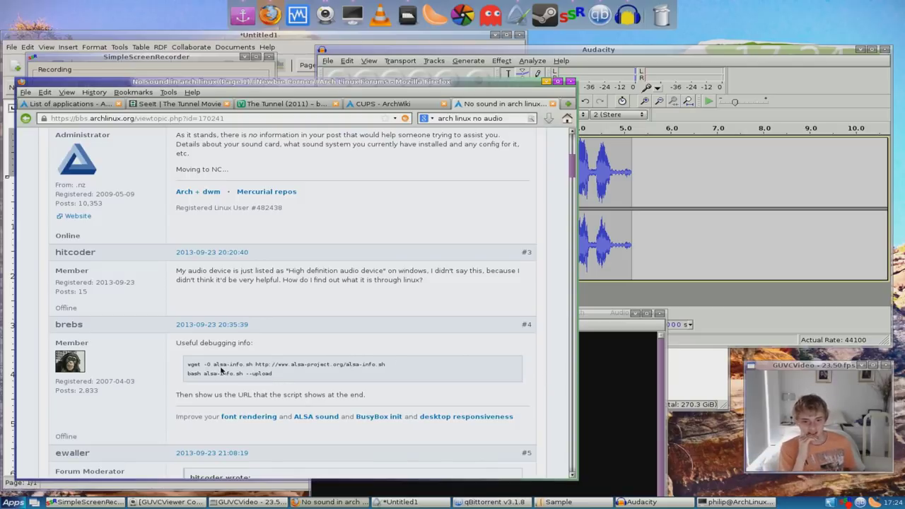
drag(269, 371, 270, 394)
scroll(270, 394, down, 5)
click(271, 394)
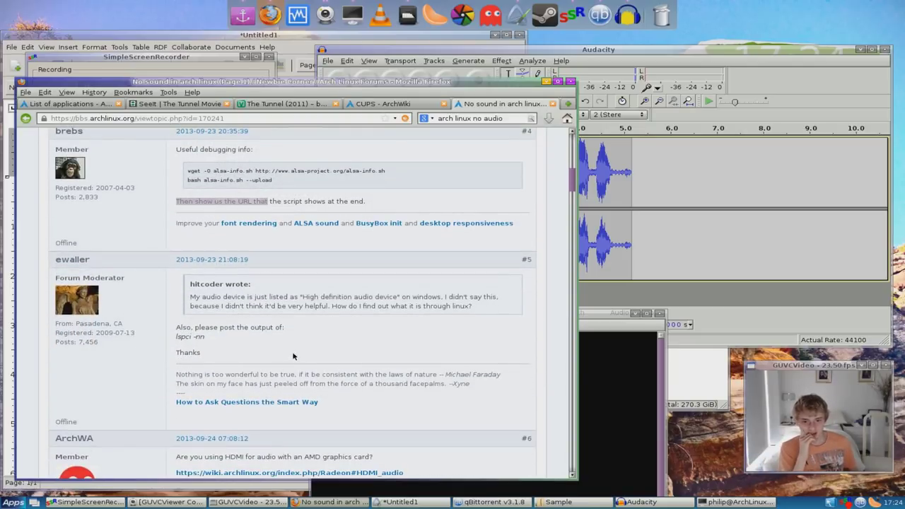
scroll(316, 381, down, 6)
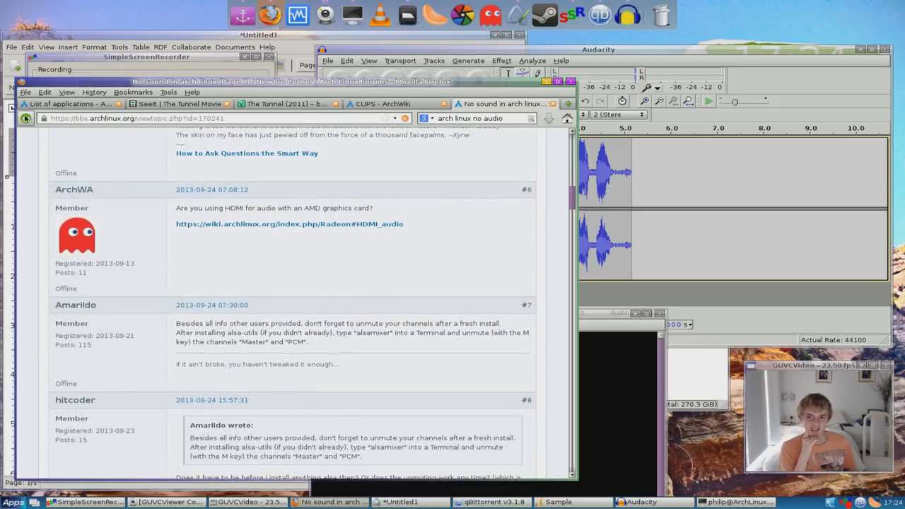
scroll(301, 240, down, 10)
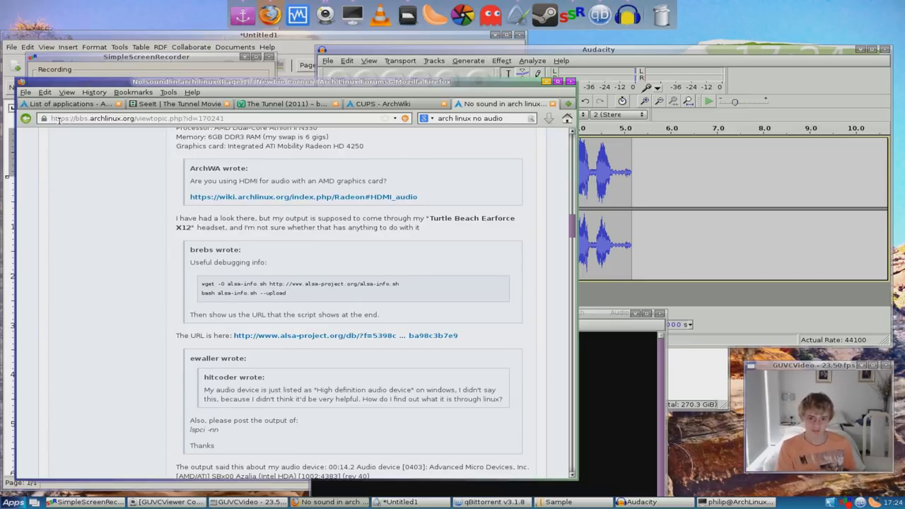
- Go back to Google results, replace the query with 'ar', and bring Untitled1 forward
click(25, 118)
scroll(142, 226, down, 2)
scroll(200, 286, up, 1)
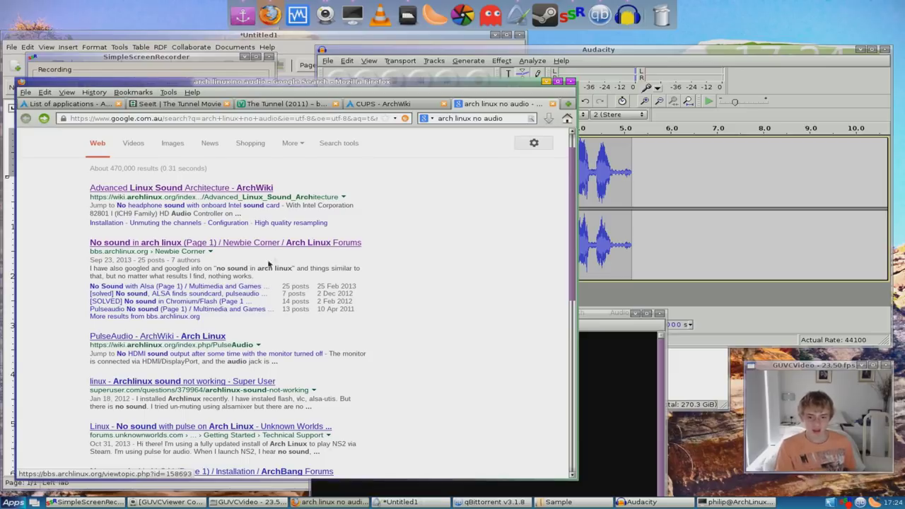
scroll(212, 145, up, 1)
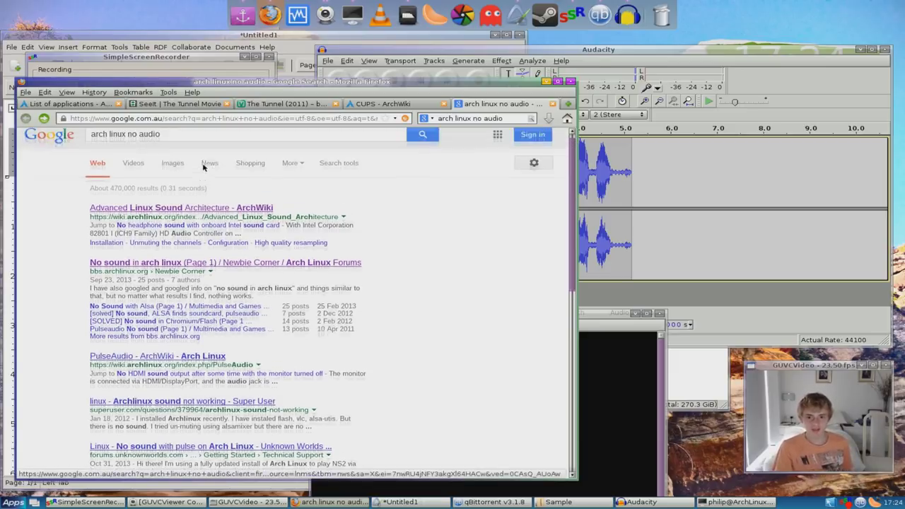
drag(201, 142, 92, 141)
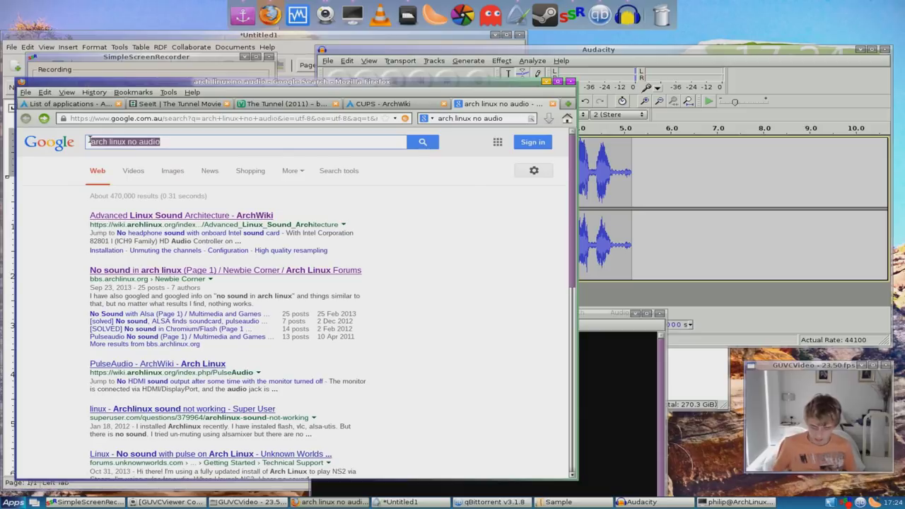
text(ar)
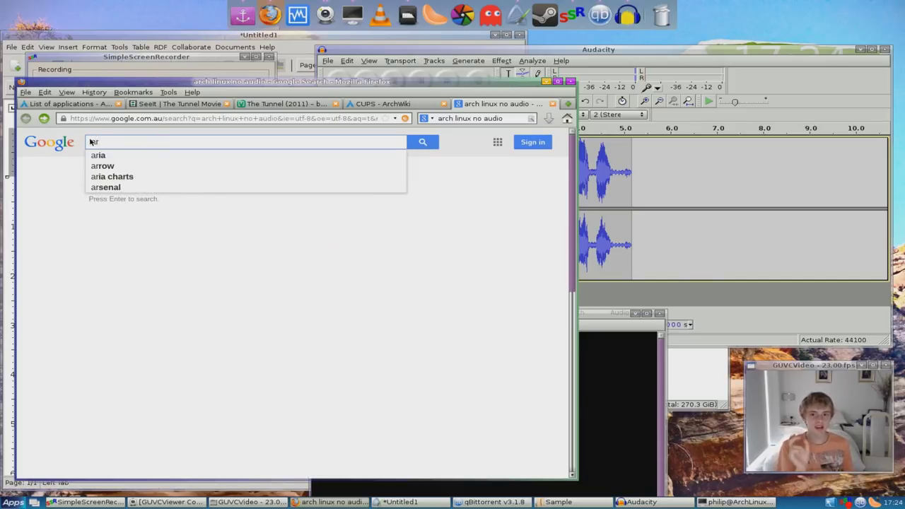
click(399, 501)
- Launch RollerCoaster Tycoon 3 from the applications menu
click(13, 502)
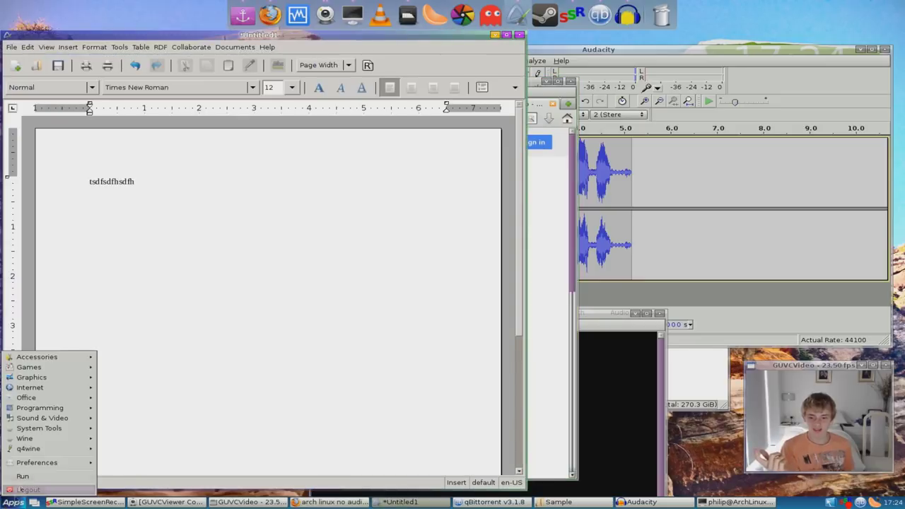
mouse_move(42, 438)
mouse_move(141, 438)
mouse_move(198, 438)
mouse_move(296, 438)
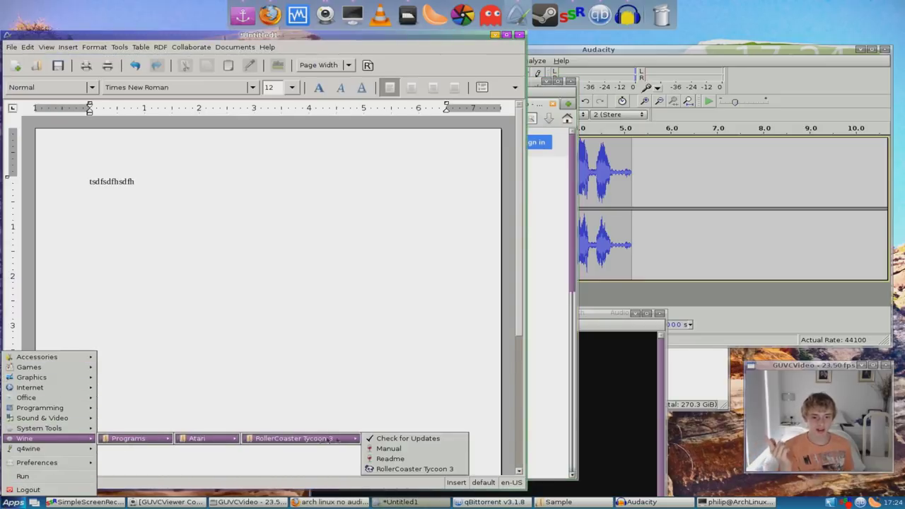
click(417, 469)
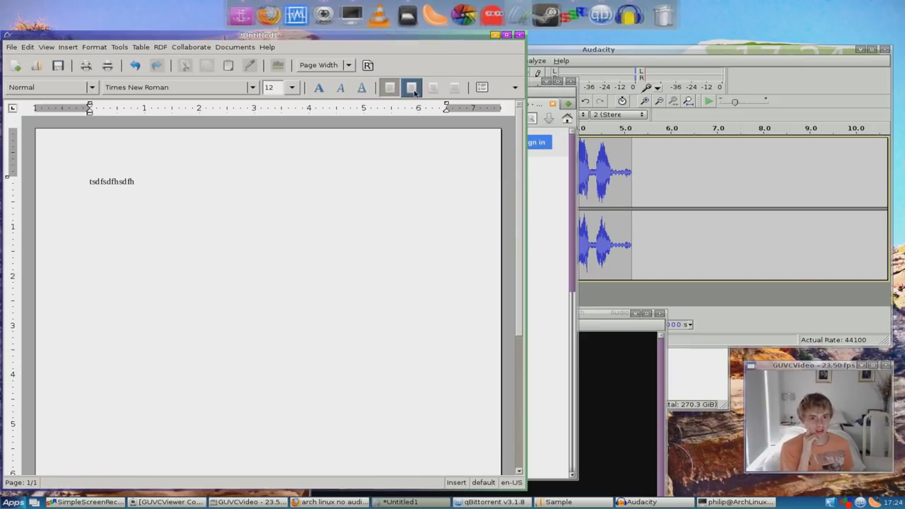
- In a file manager, go up to the home folder, open desktopicons, and cancel the insert-disc prompt
click(408, 15)
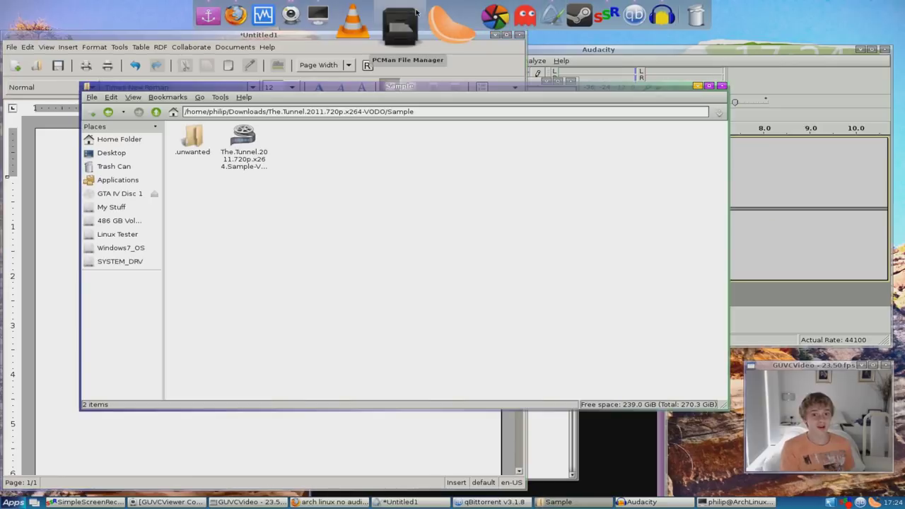
click(156, 113)
click(156, 112)
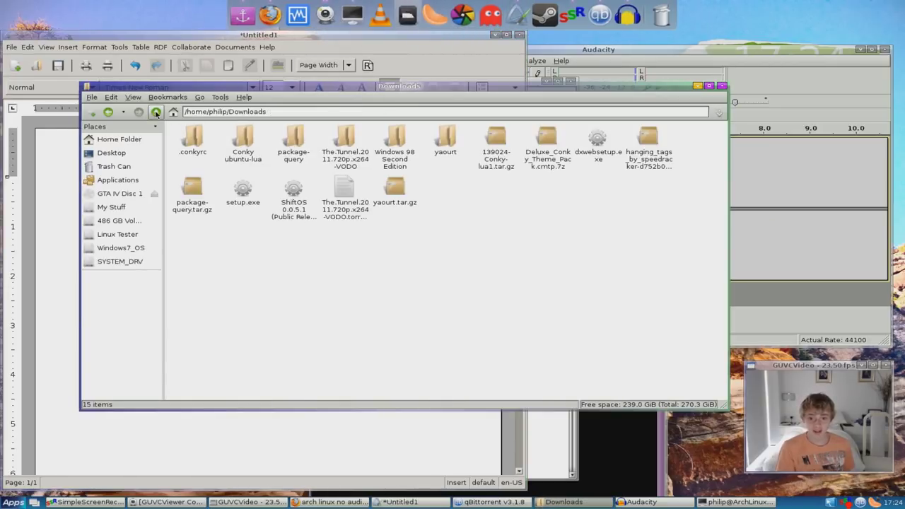
click(156, 113)
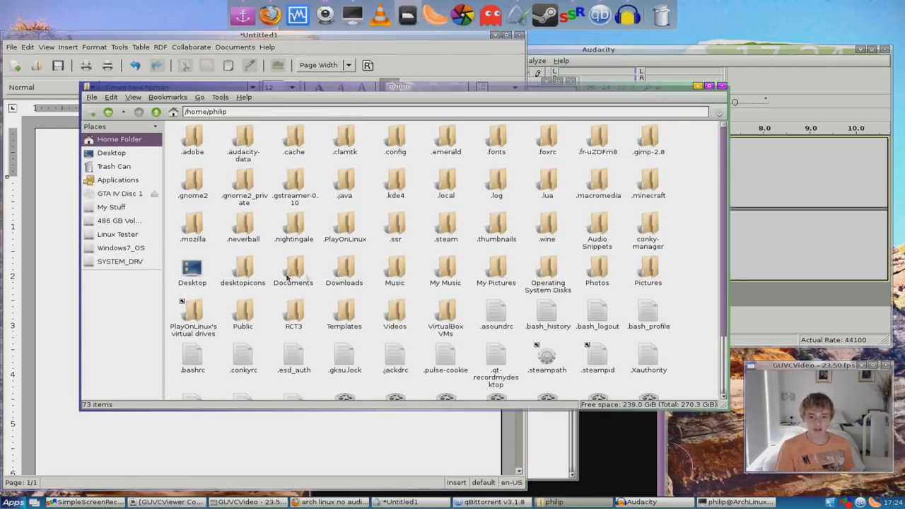
click(302, 326)
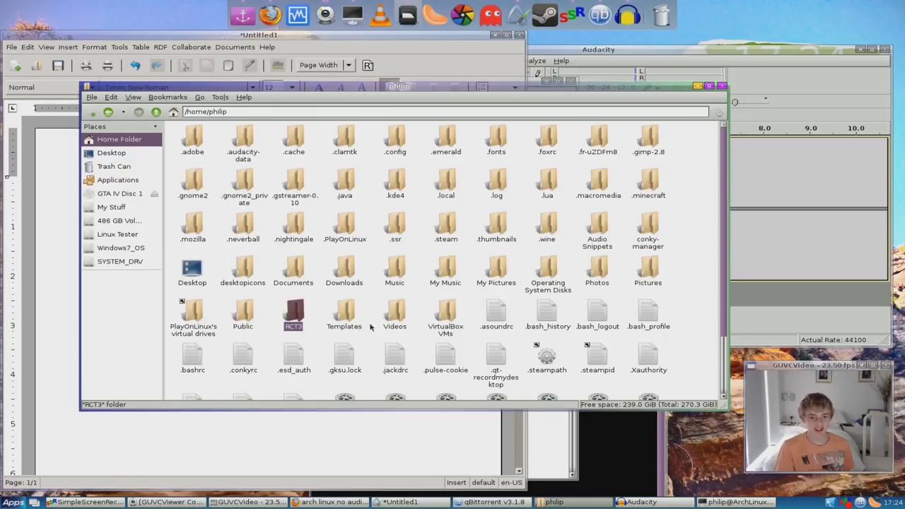
click(498, 283)
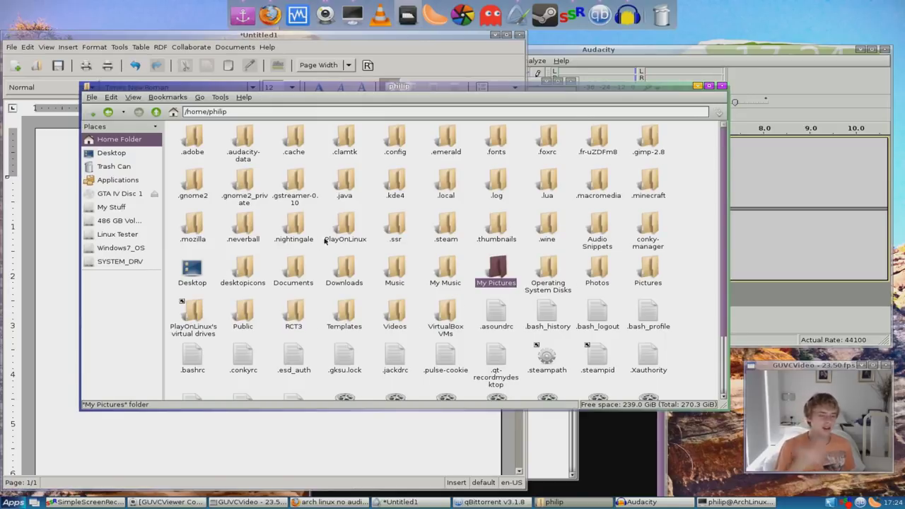
double_click(243, 272)
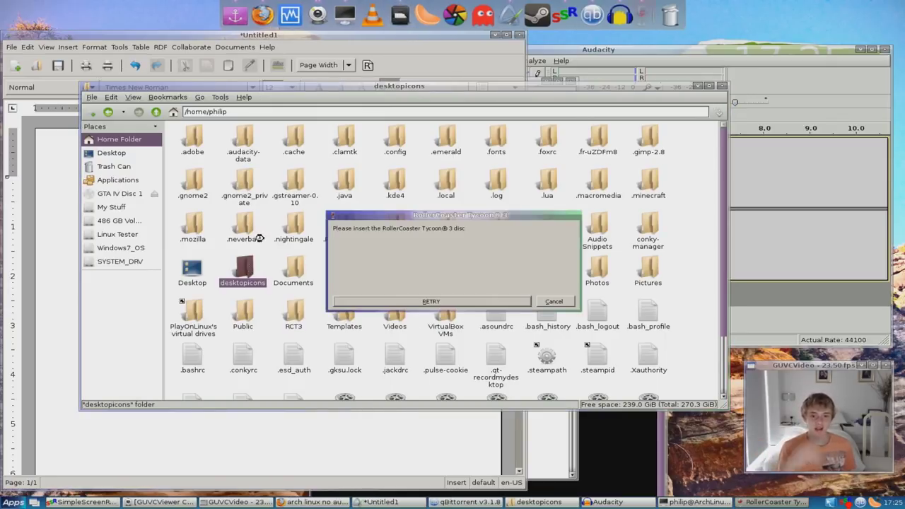
click(554, 301)
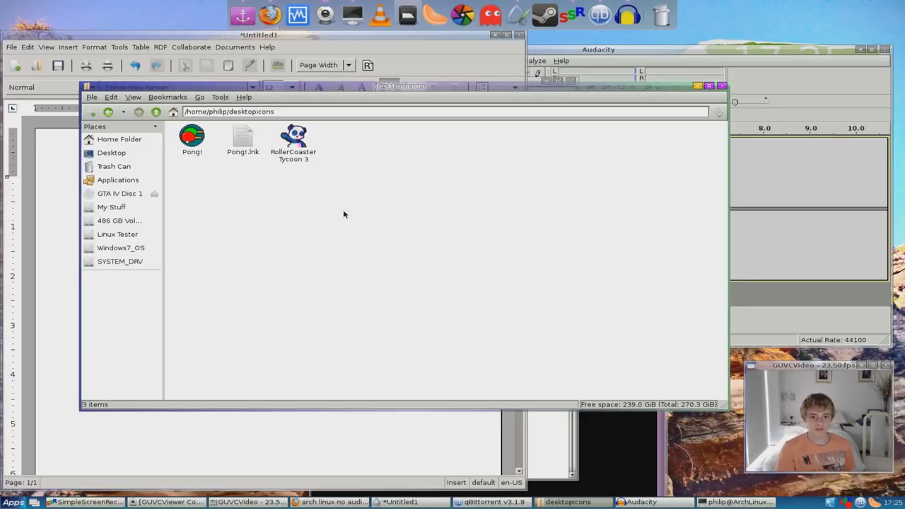
- Relaunch RollerCoaster Tycoon 3, retry the disc check with the RCT3 disc mounted, then raise Audacity
click(305, 152)
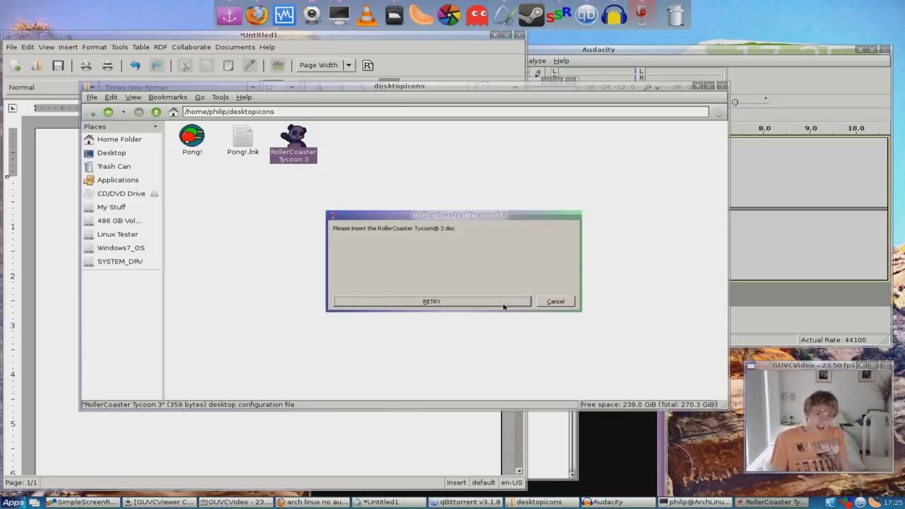
click(82, 502)
click(82, 502)
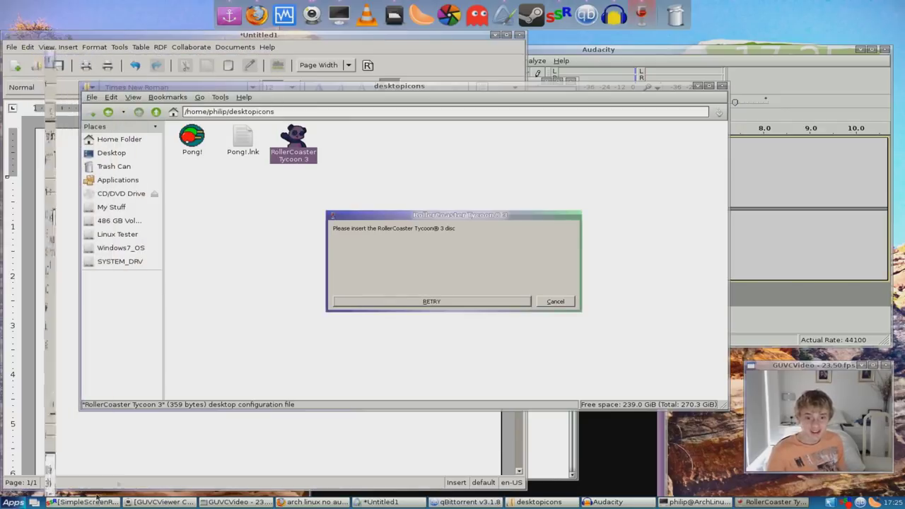
click(448, 303)
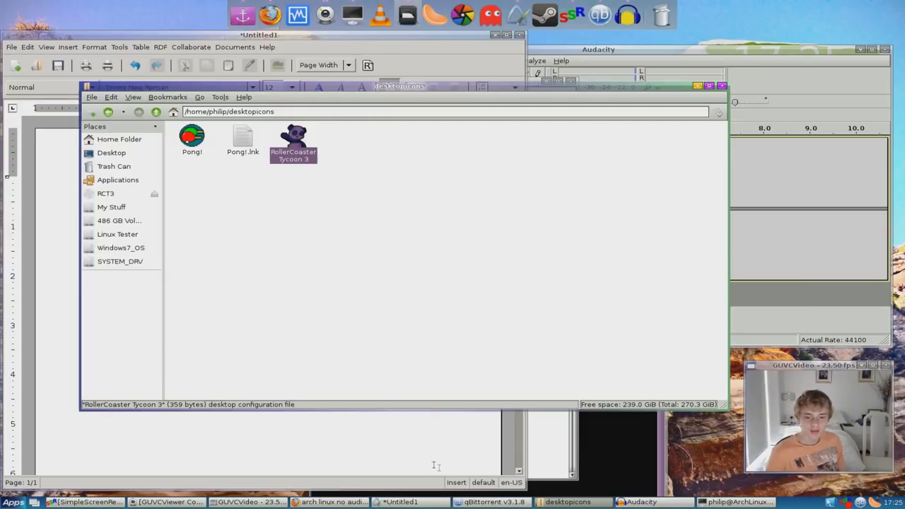
click(653, 502)
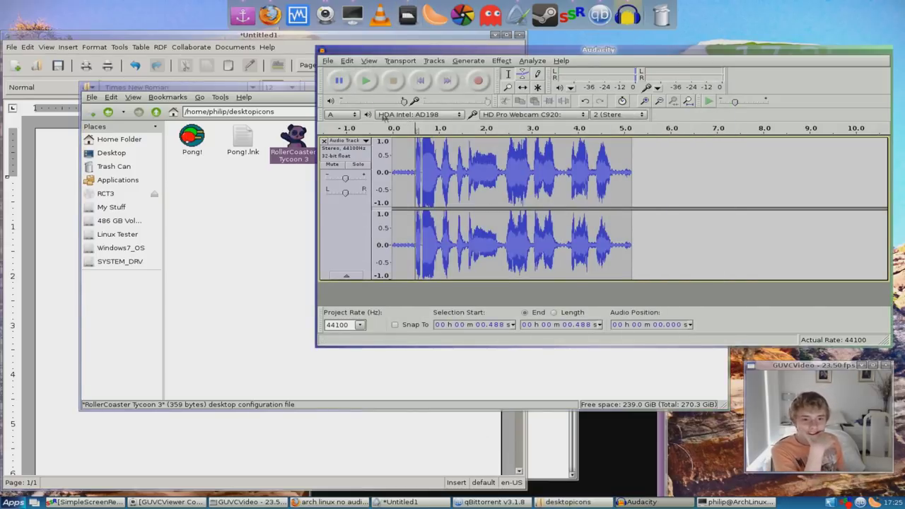
- Shuffle the Audacity, game and AbiWord windows while RCT3 loads, then open the Apps menu
click(346, 114)
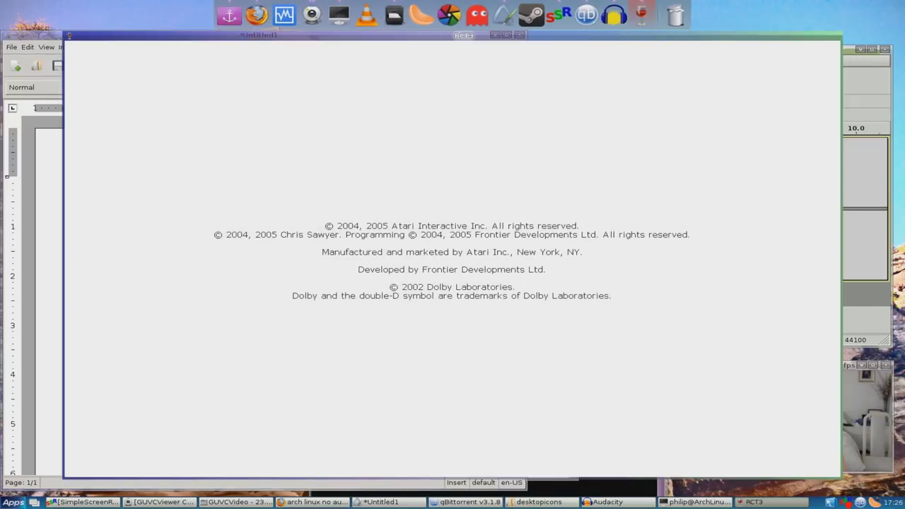
drag(105, 36, 50, 38)
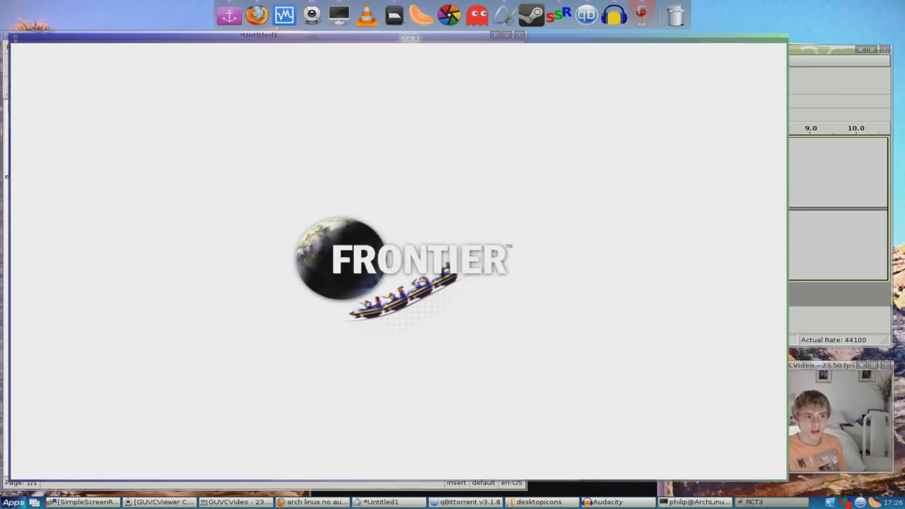
click(832, 49)
drag(826, 58, 811, 98)
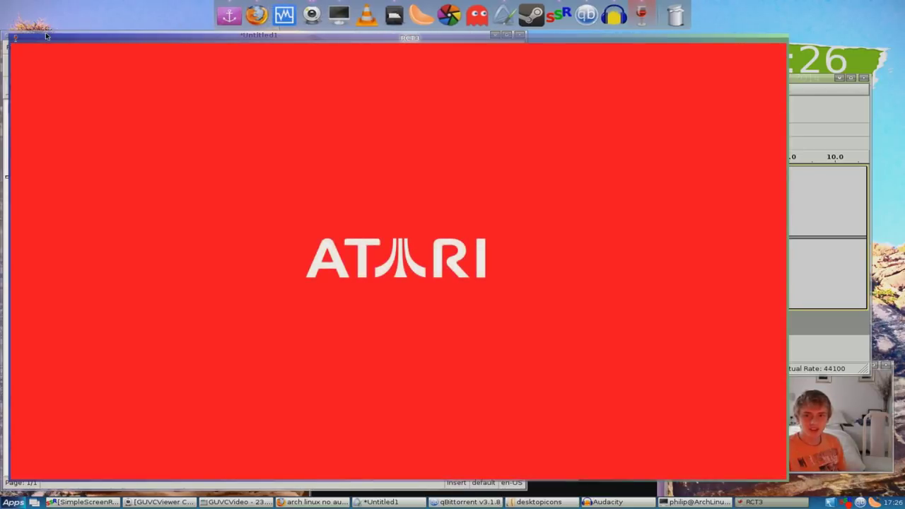
click(44, 34)
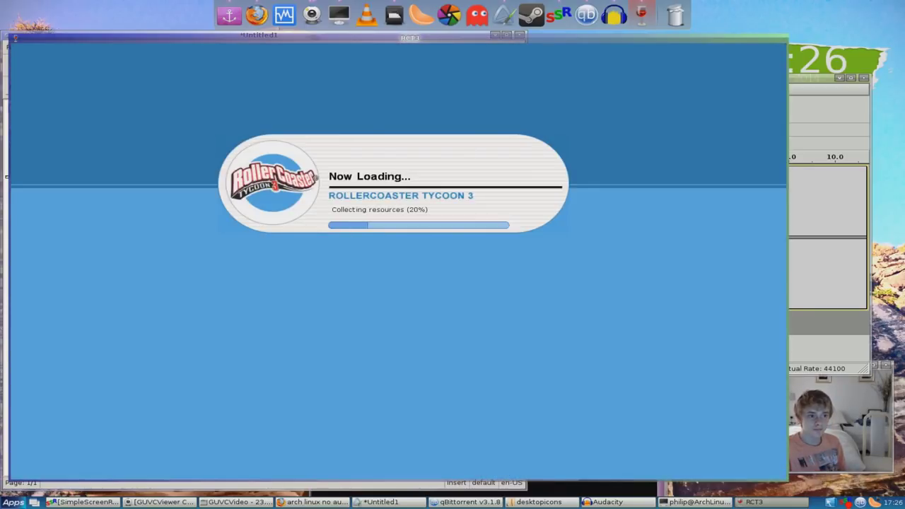
click(815, 90)
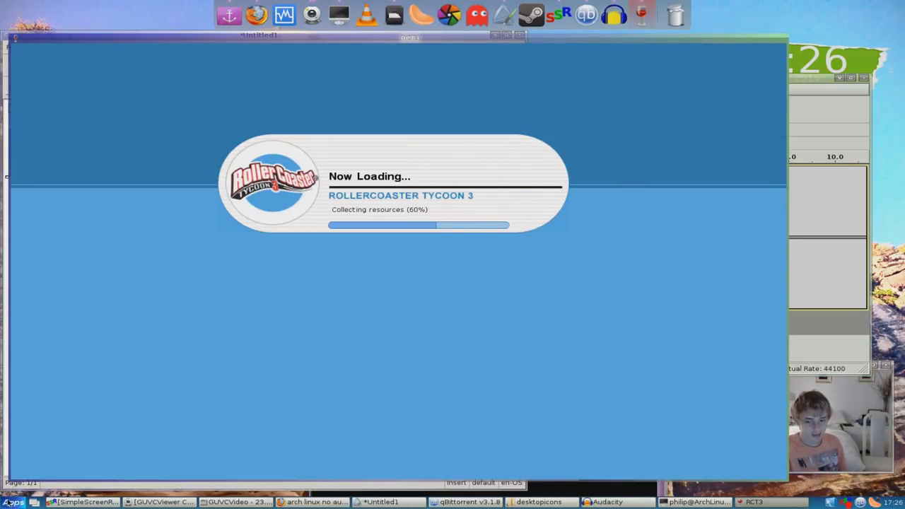
click(12, 502)
- Start winecfg from q4wine > Default > system, move its dialog, and resize the RCT3 window
mouse_move(28, 449)
mouse_move(162, 448)
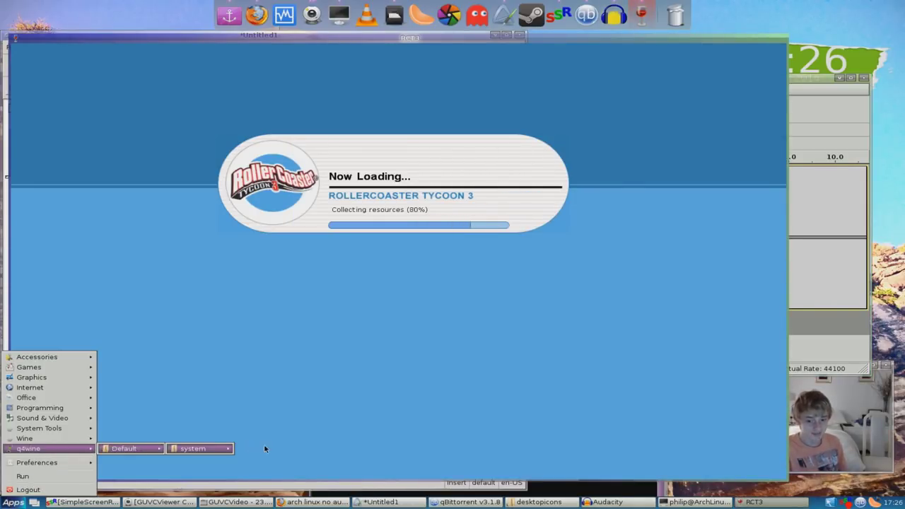
mouse_move(212, 448)
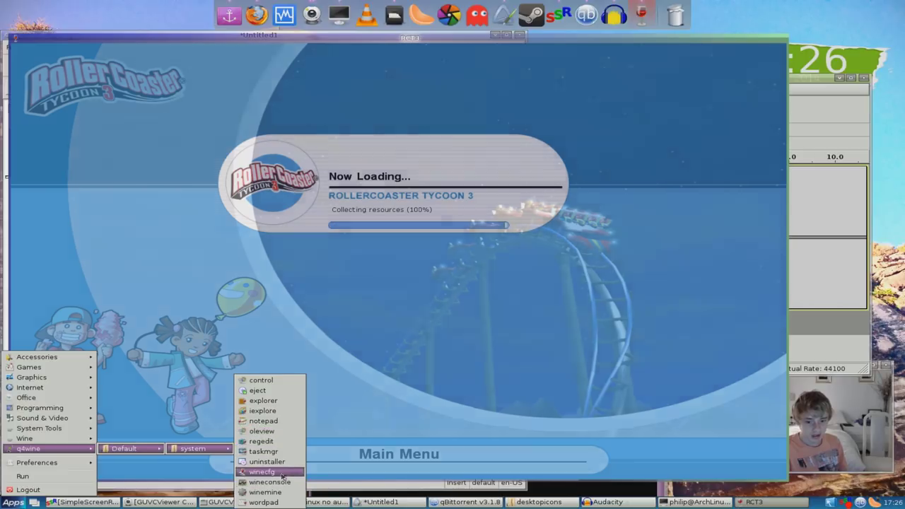
click(281, 474)
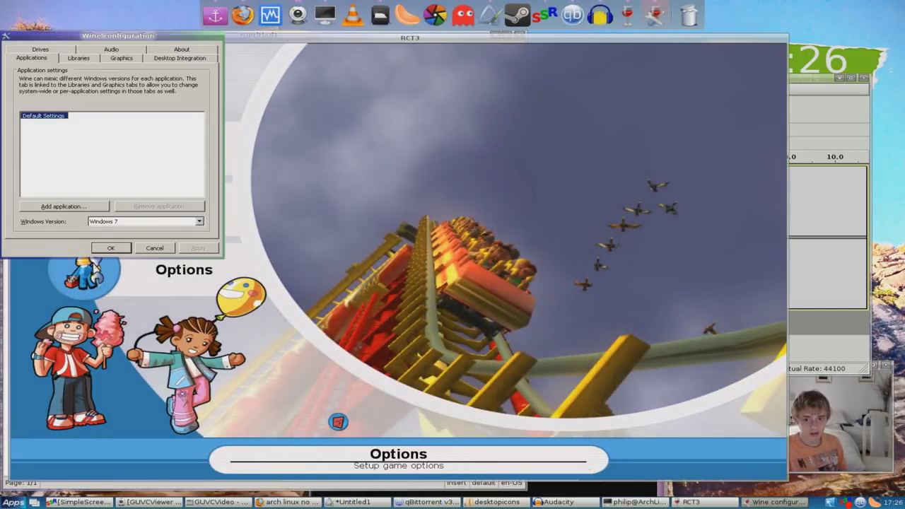
drag(81, 37, 284, 151)
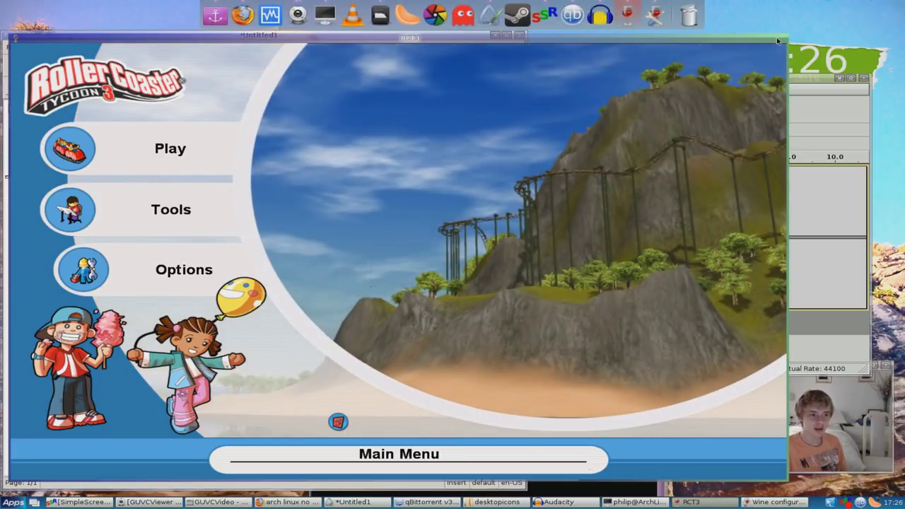
drag(784, 38, 764, 41)
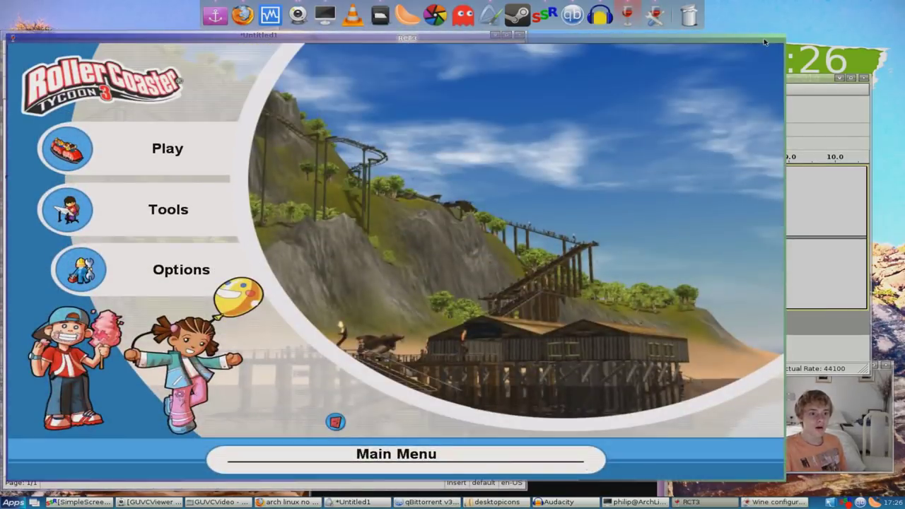
drag(290, 36, 295, 61)
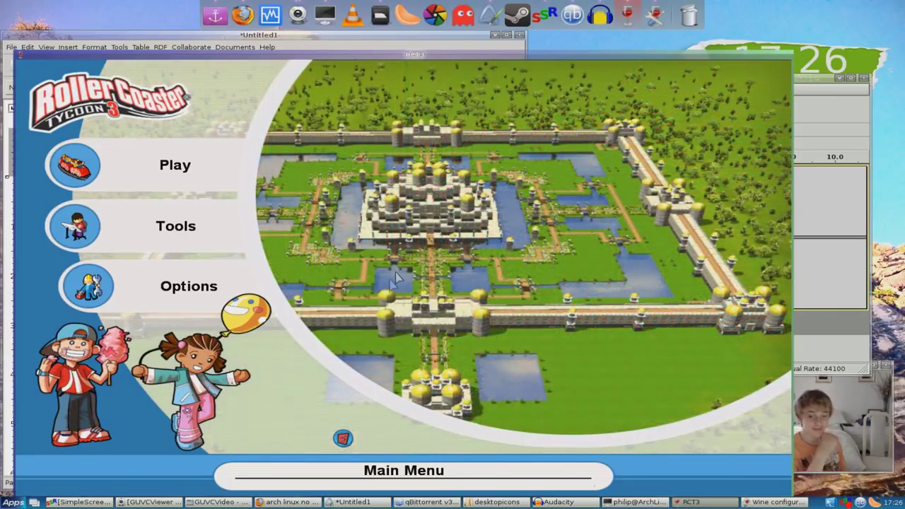
- Quit RollerCoaster Tycoon 3 and confirm, returning to Wine configuration
click(343, 438)
click(438, 286)
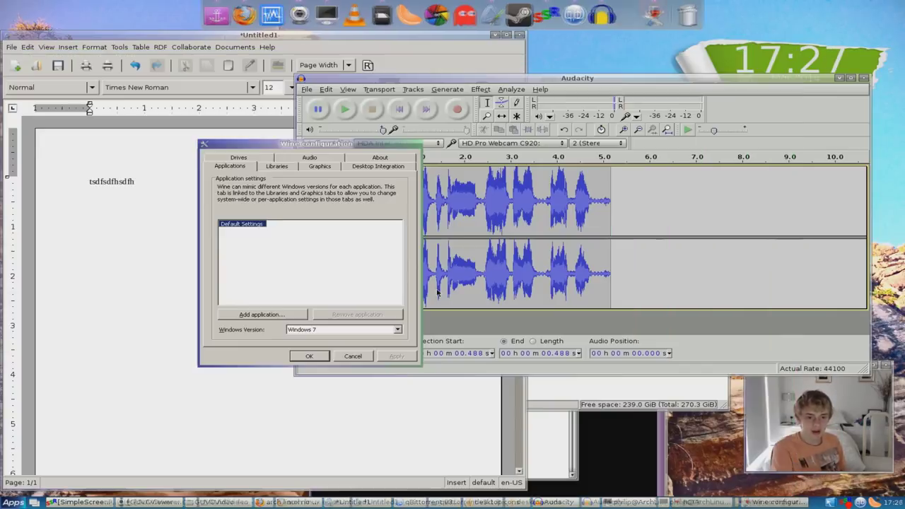
click(273, 168)
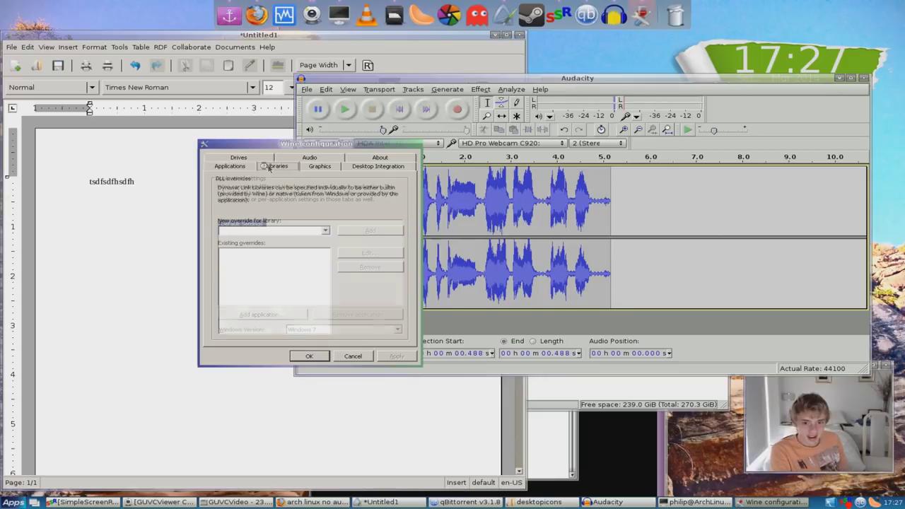
- Set output, voice output and voice input to (System default), test the sound, and apply
click(318, 158)
click(349, 212)
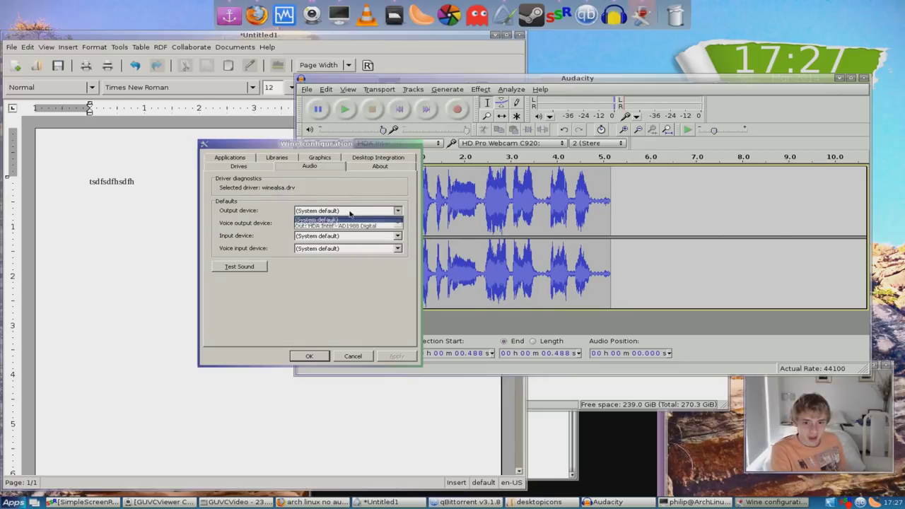
click(316, 220)
click(339, 224)
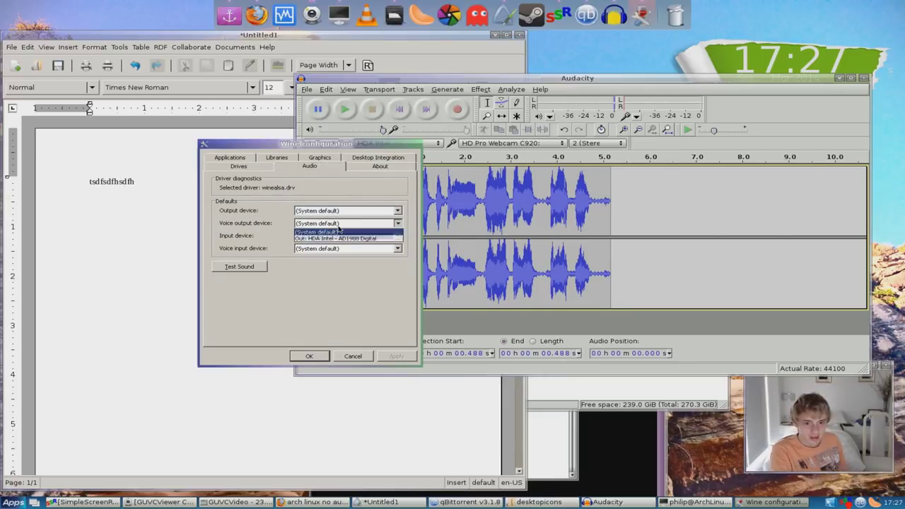
click(336, 232)
click(326, 252)
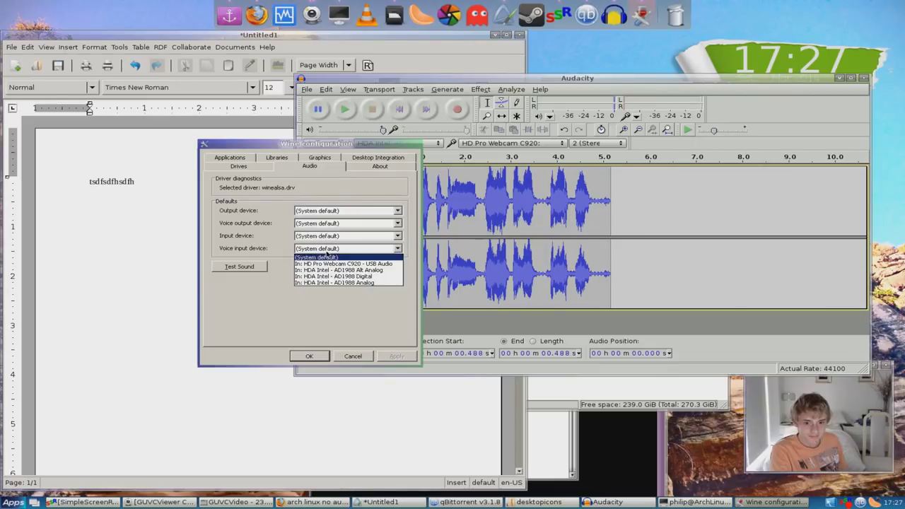
click(326, 255)
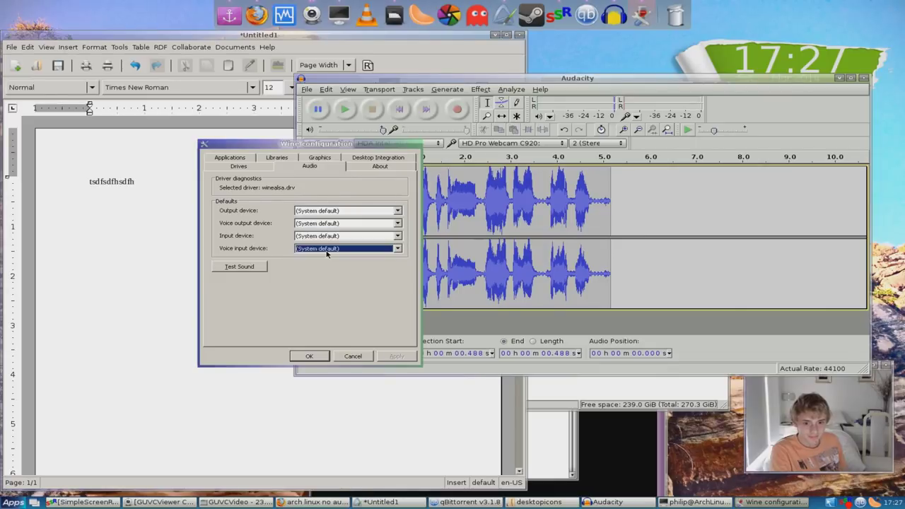
click(239, 267)
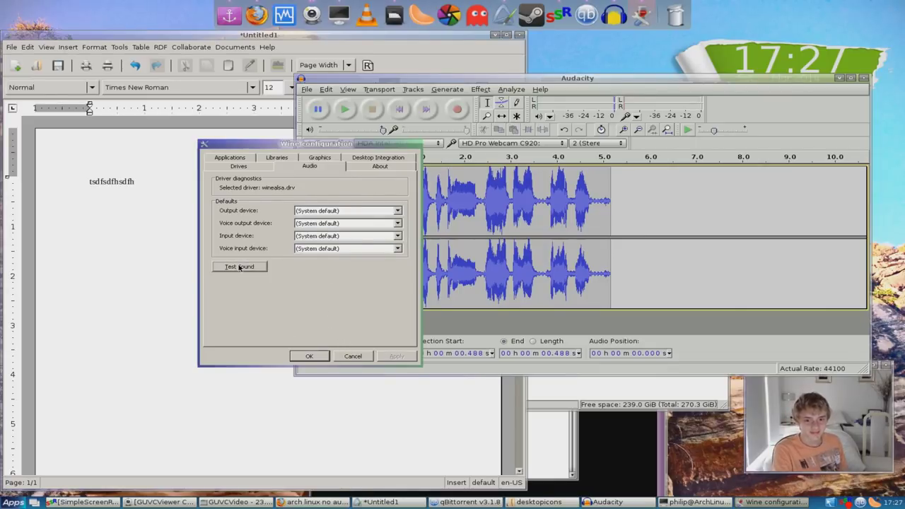
click(309, 356)
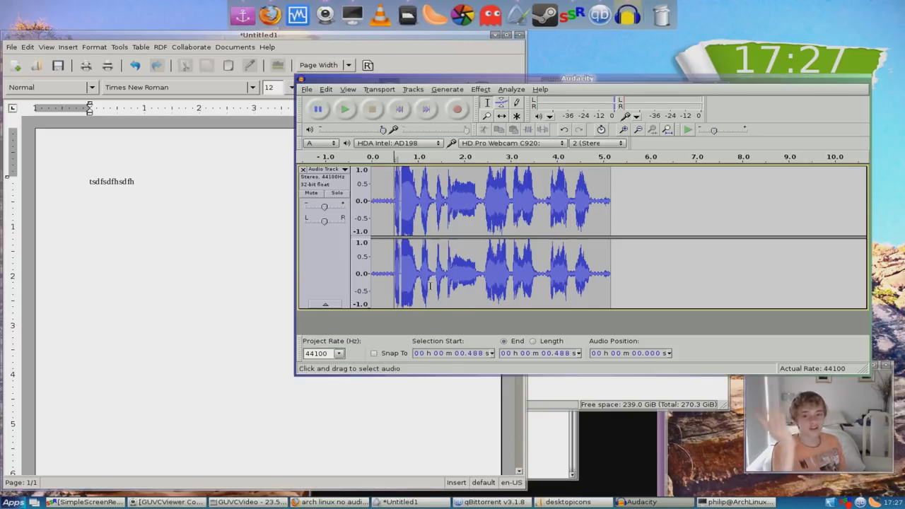
- Cycle past AbiWord and Audacity, browse the Office applications menu, then raise SimpleScreenRecorder
click(190, 278)
click(747, 79)
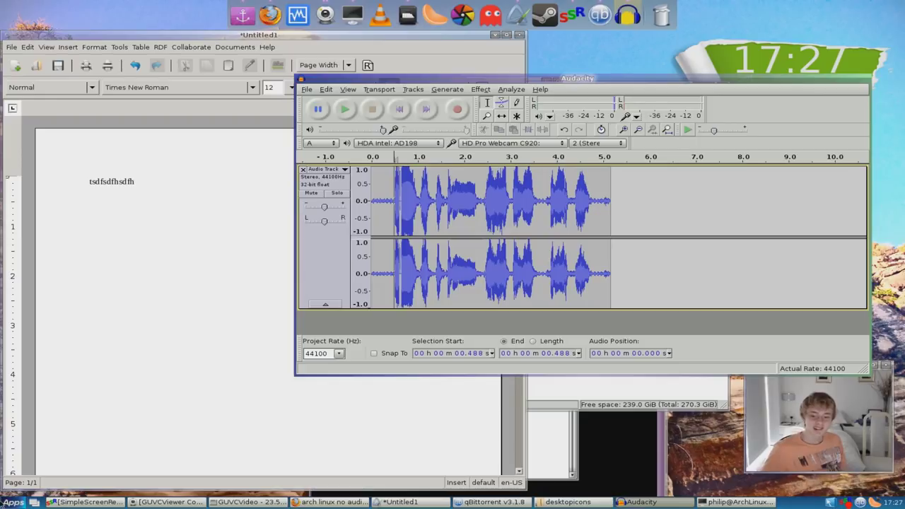
click(13, 502)
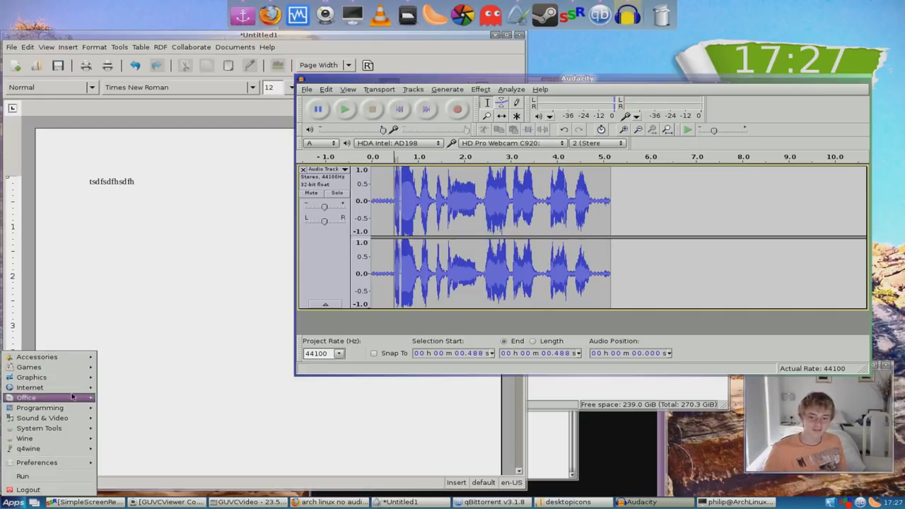
mouse_move(75, 397)
click(161, 310)
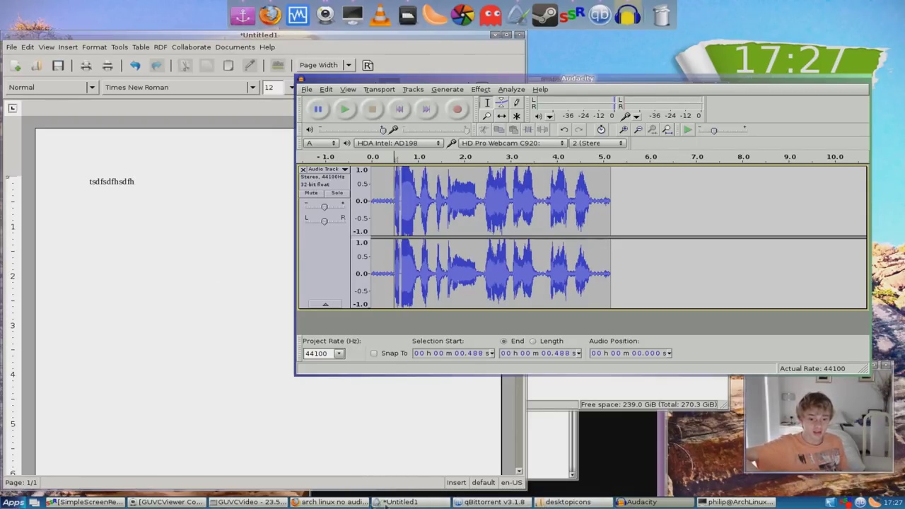
click(92, 502)
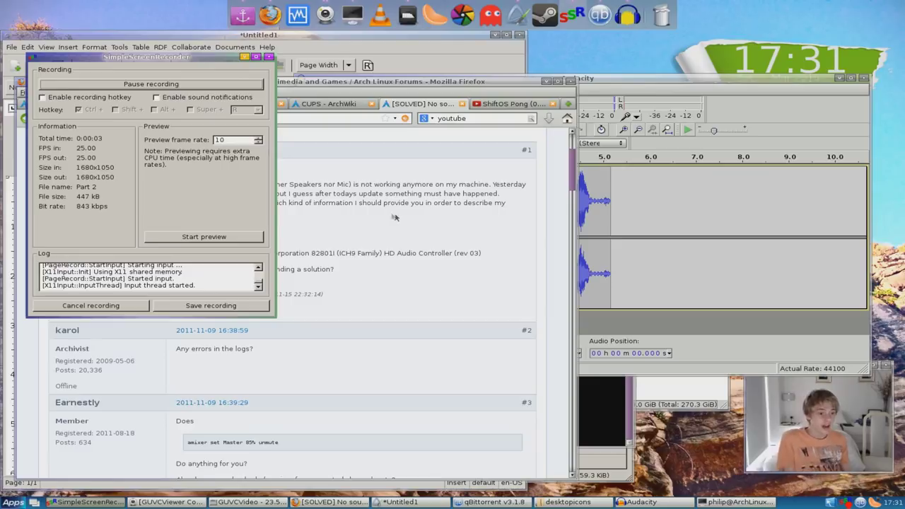
- Read the [SOLVED] No sound after update thread down to posts #6–#8, highlighting key lines
click(415, 278)
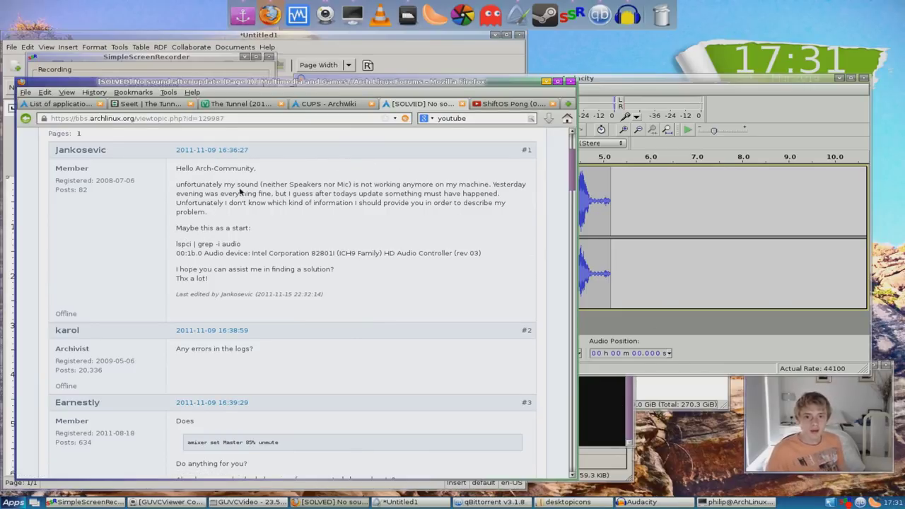
drag(209, 185, 509, 185)
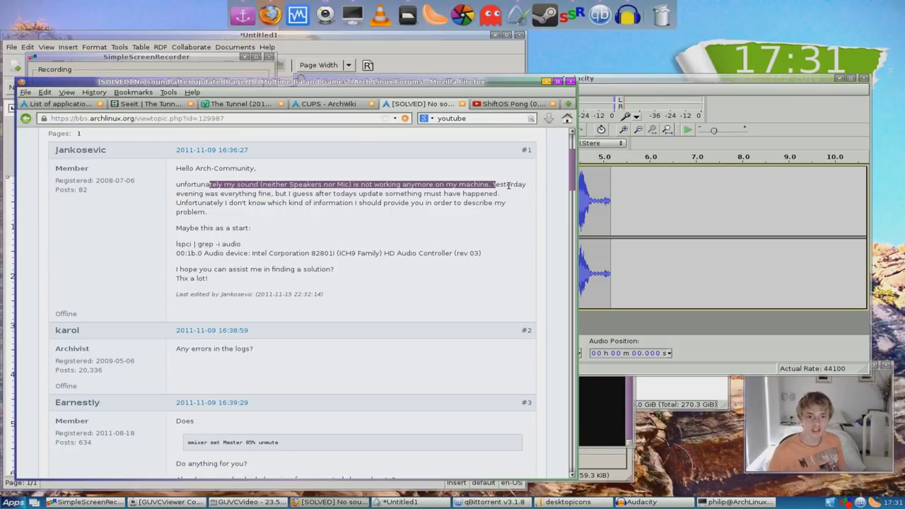
click(221, 194)
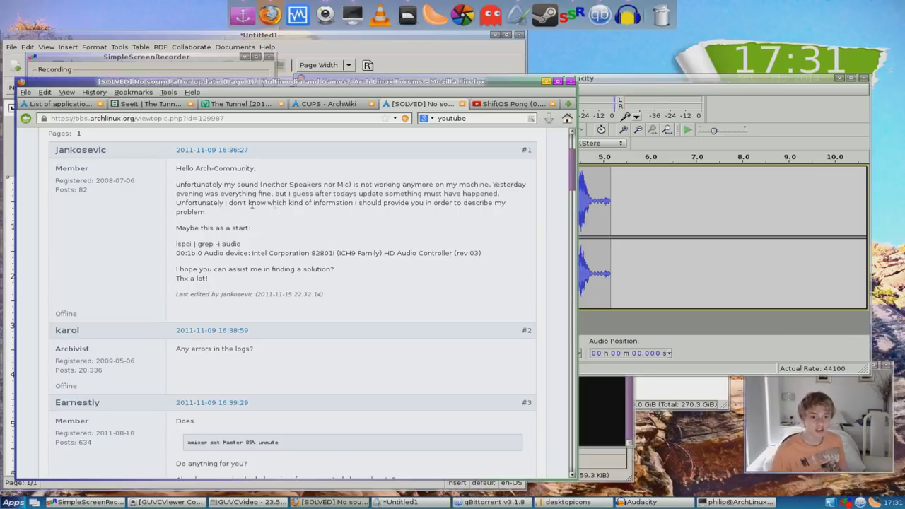
scroll(220, 231, down, 5)
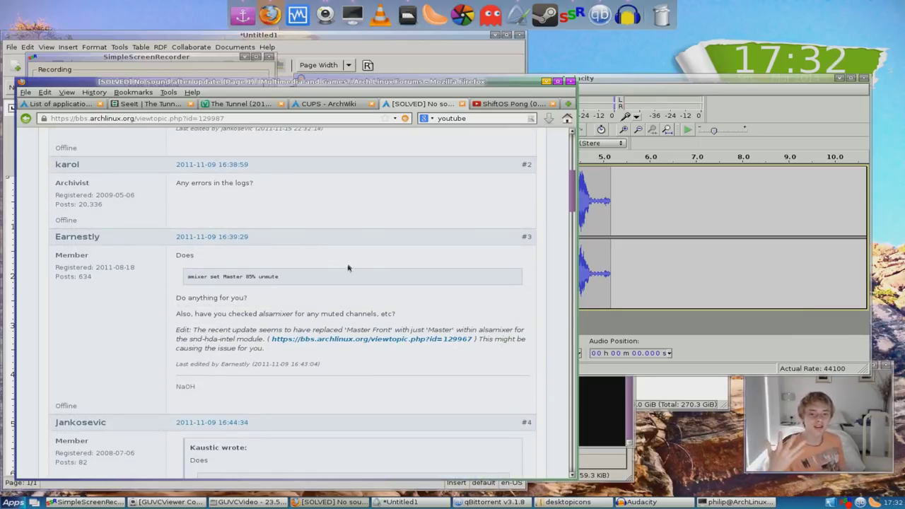
scroll(279, 270, down, 3)
drag(187, 170, 162, 169)
click(197, 186)
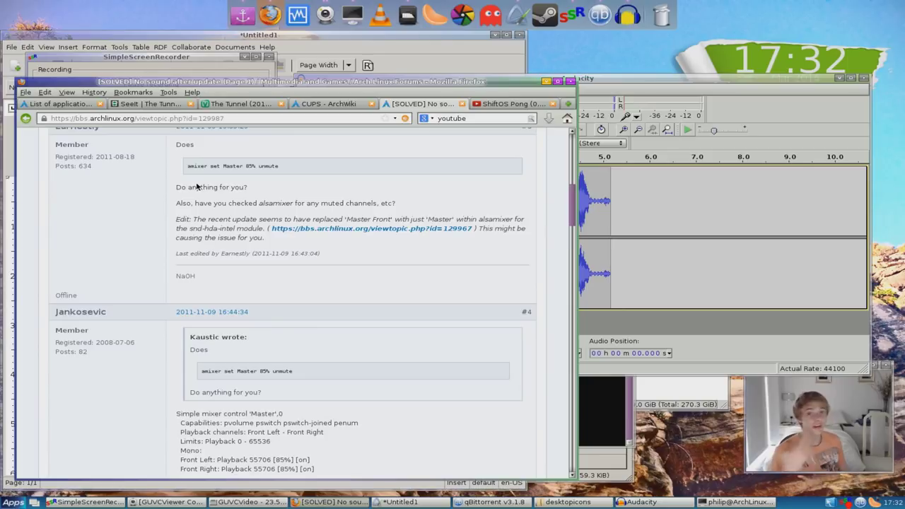
scroll(248, 186, down, 7)
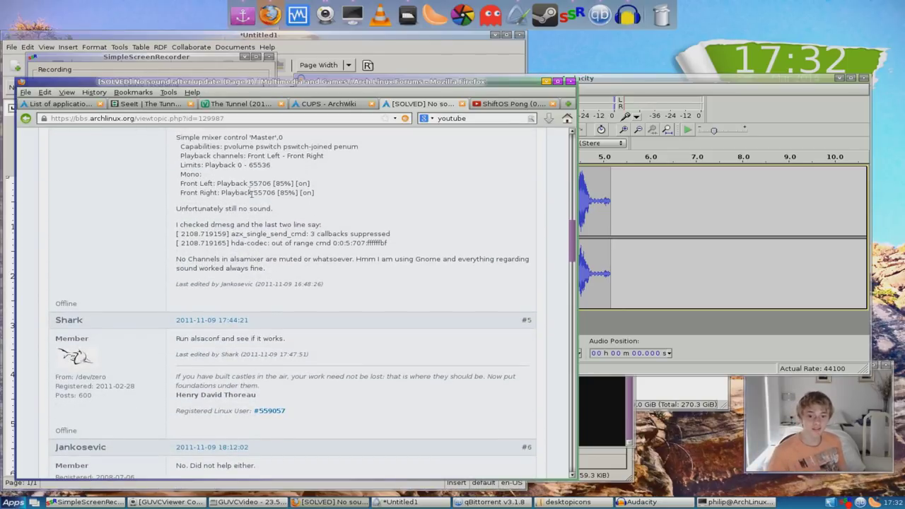
scroll(265, 316, down, 2)
scroll(177, 253, down, 3)
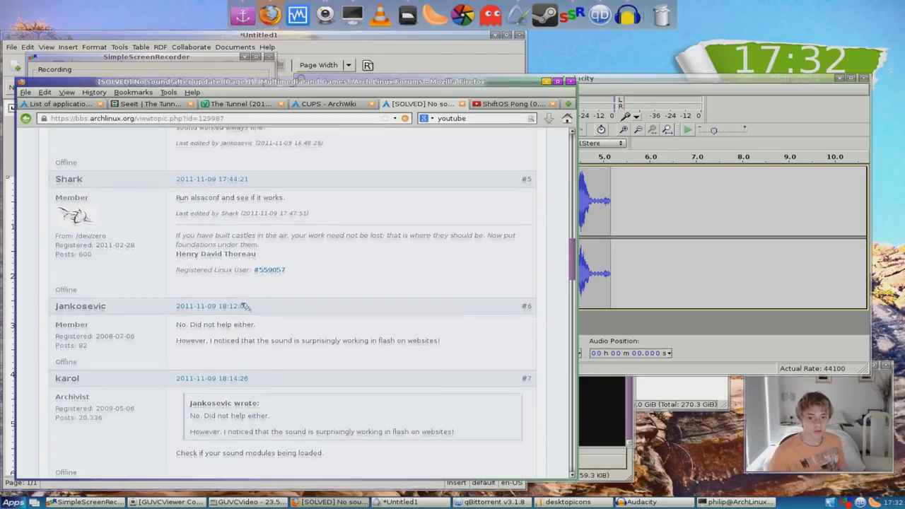
drag(190, 271, 439, 288)
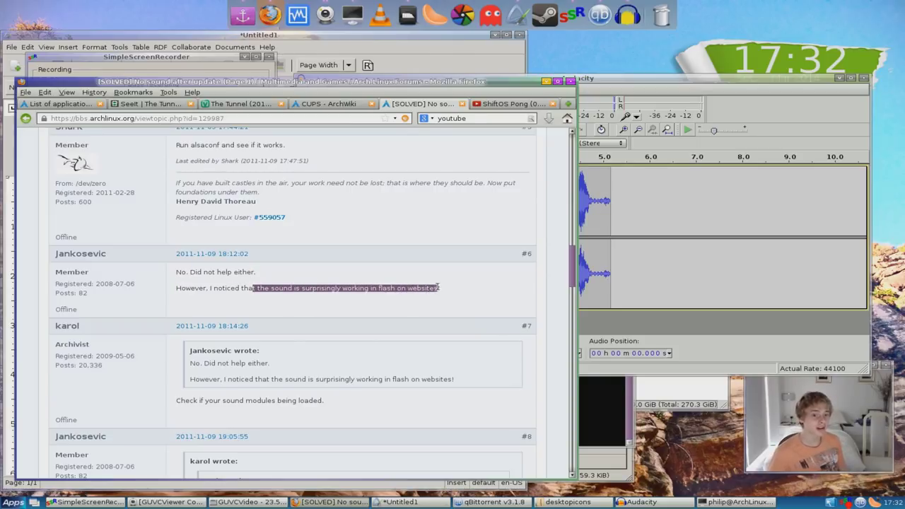
click(453, 288)
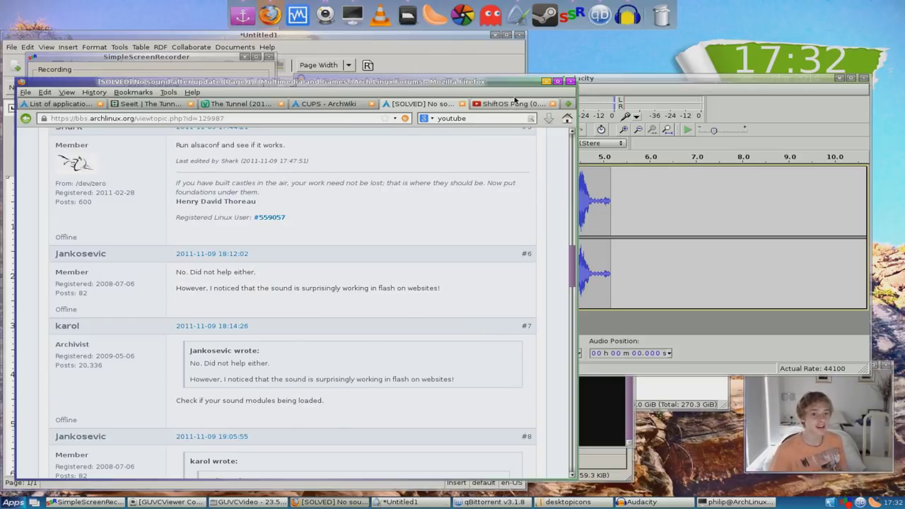
- Play the ShiftOS Pong video and pause it at 0:51, keeping the screen recorder minimized
click(508, 103)
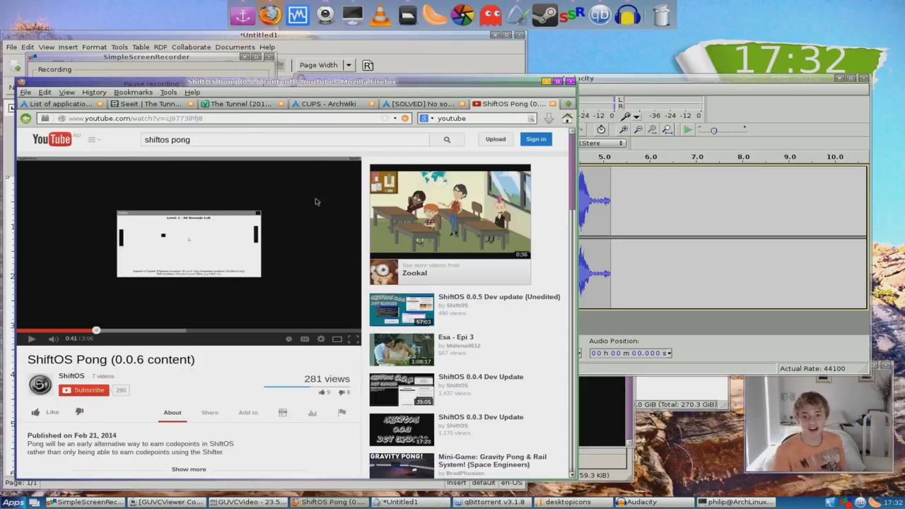
click(104, 265)
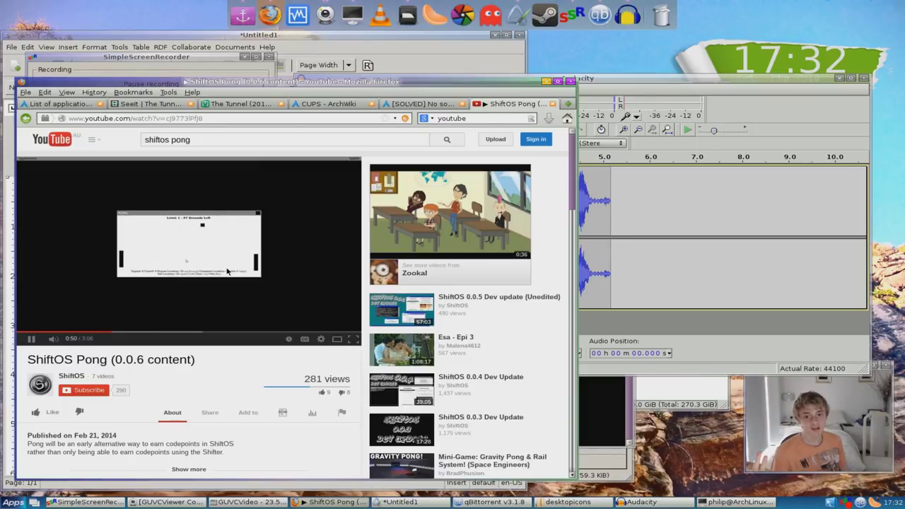
click(212, 246)
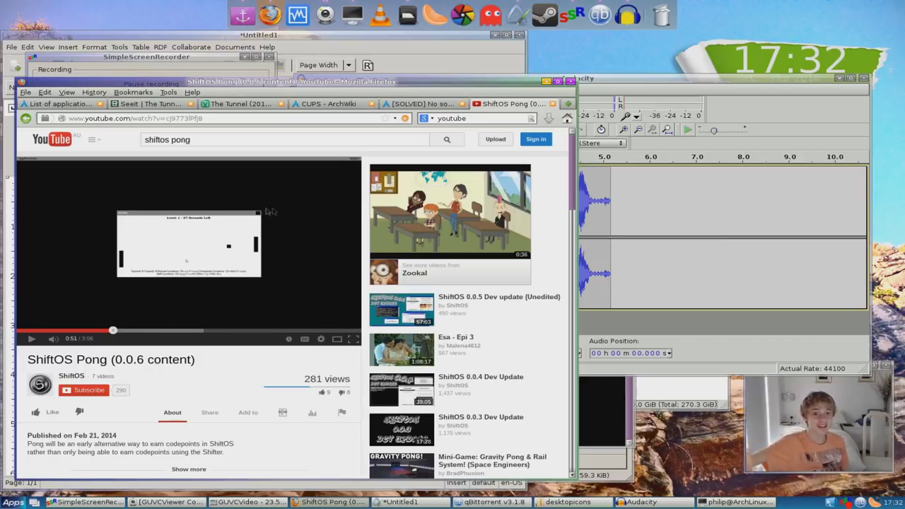
click(99, 503)
click(99, 503)
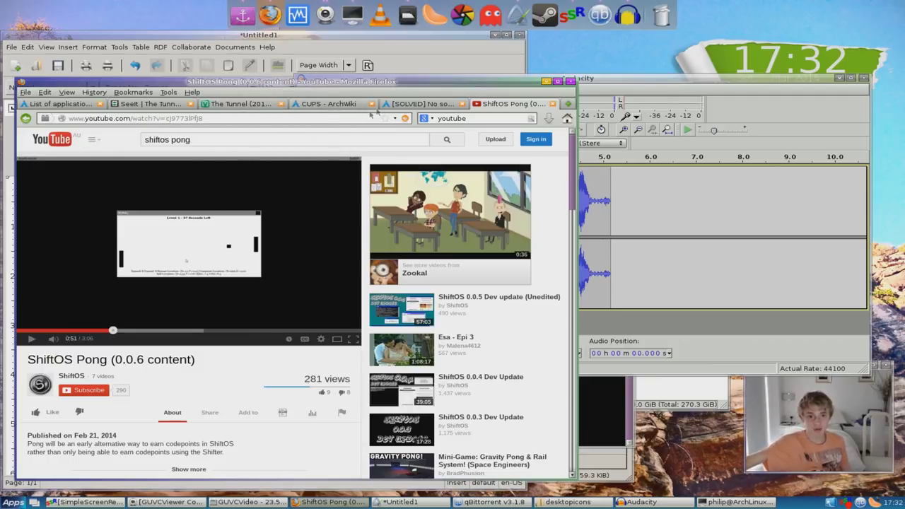
- Read posts #8 and #9 on checking loaded sound modules and ALSA playback devices
click(418, 108)
scroll(399, 237, down, 1)
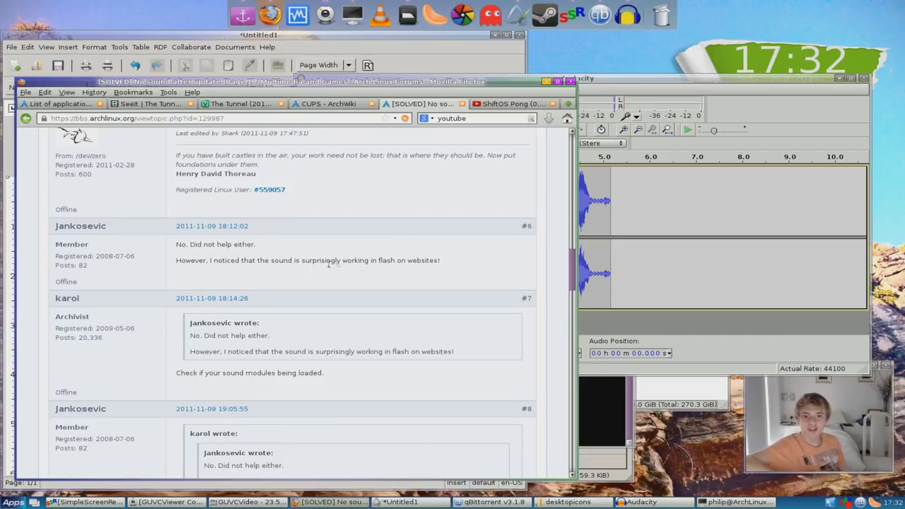
scroll(329, 263, down, 2)
drag(206, 318, 337, 320)
click(337, 321)
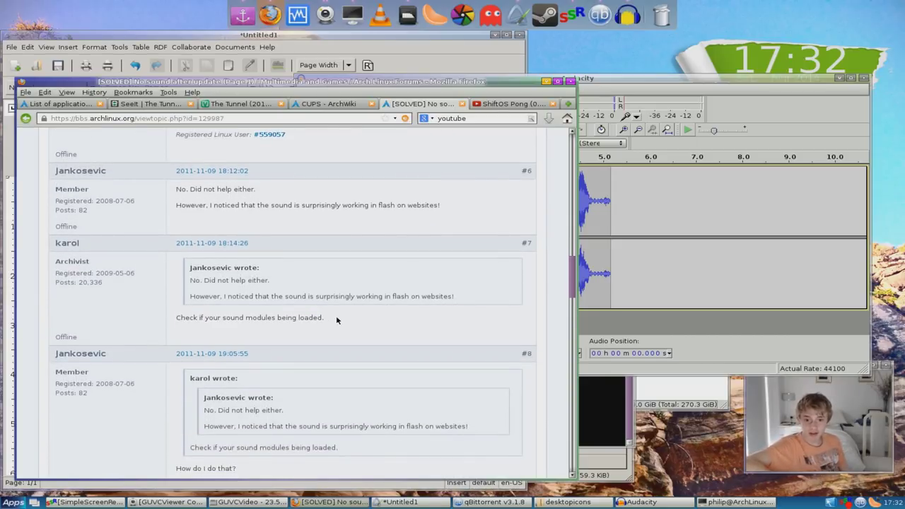
scroll(337, 320, down, 5)
scroll(248, 390, down, 10)
scroll(347, 287, down, 4)
scroll(242, 214, down, 3)
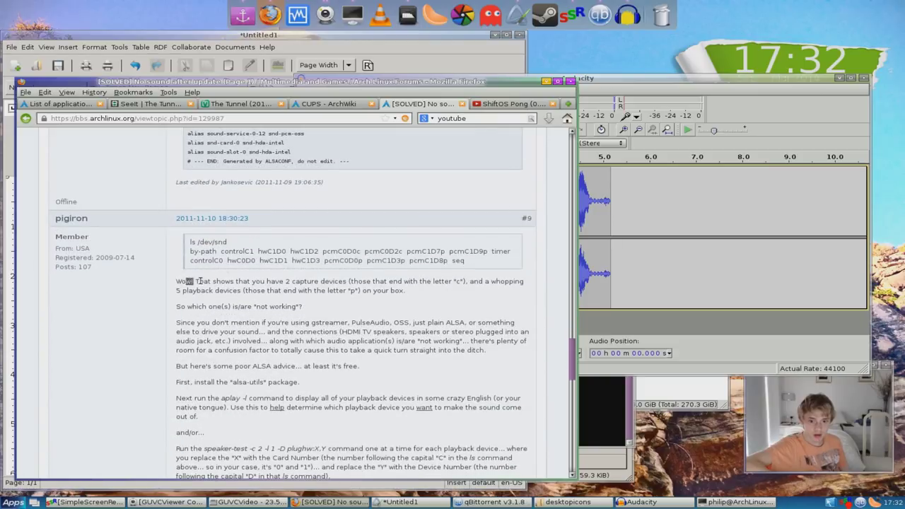
drag(199, 282, 511, 282)
click(442, 296)
- Scroll back to post #8 and bring up the context menu for its ArchWiki link
scroll(447, 296, down, 1)
scroll(447, 296, down, 15)
scroll(227, 313, up, 5)
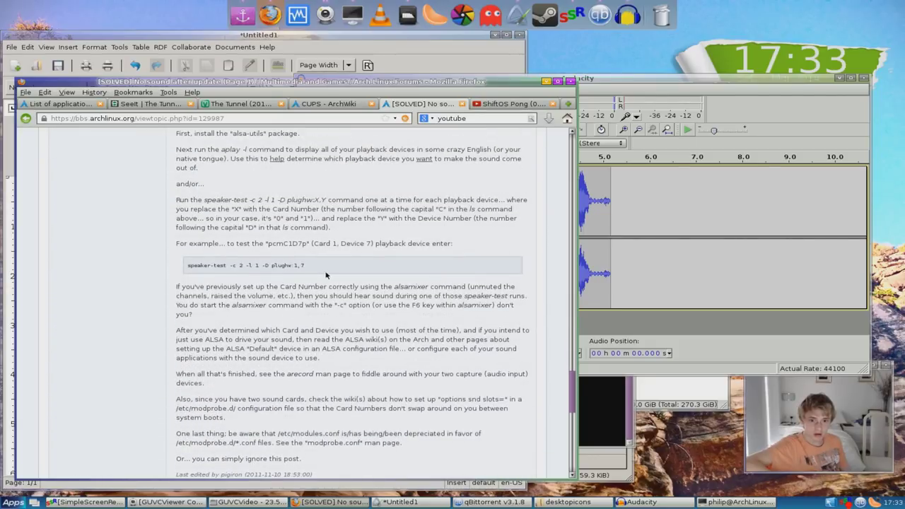
scroll(326, 275, up, 10)
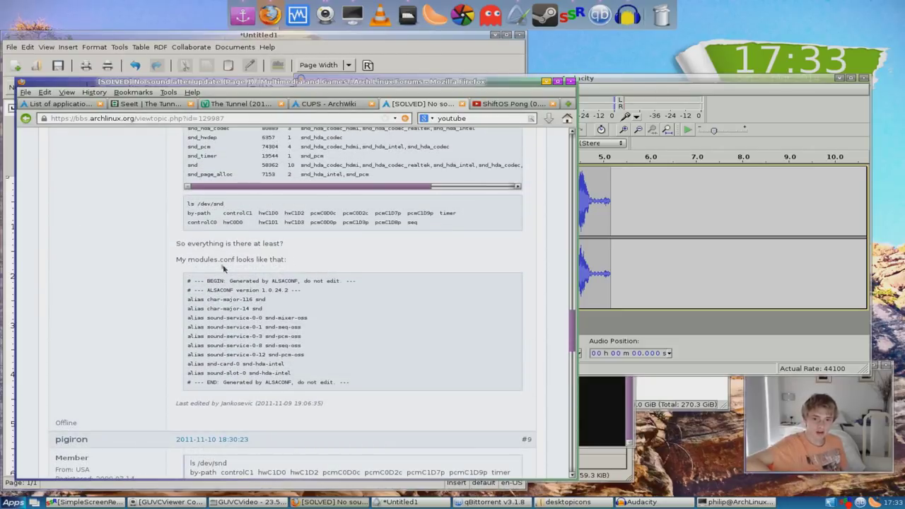
drag(189, 259, 238, 259)
scroll(240, 262, up, 5)
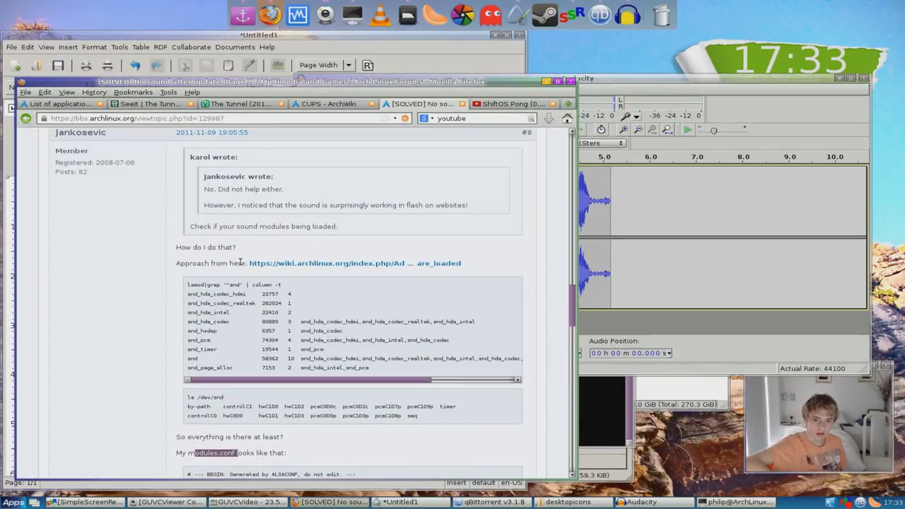
right_click(295, 262)
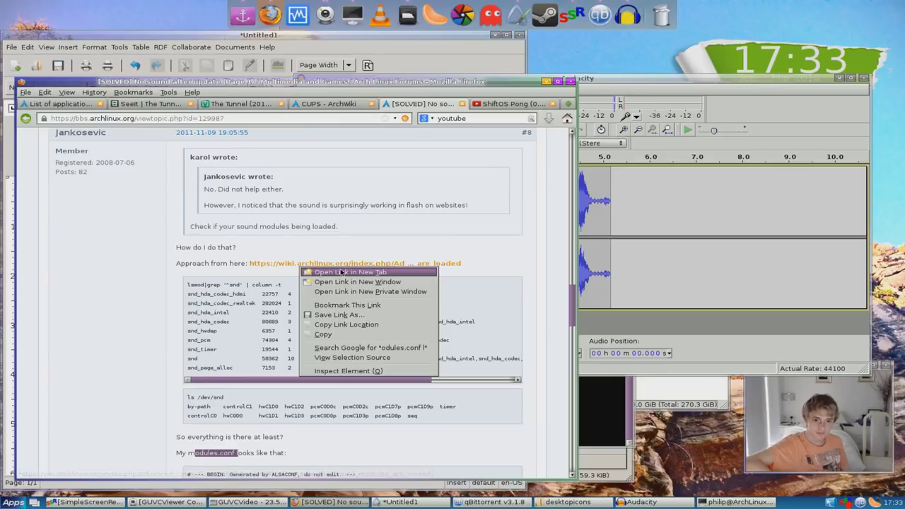
- Open the ArchWiki link from post #8 in a new tab and switch to it
click(333, 270)
click(434, 104)
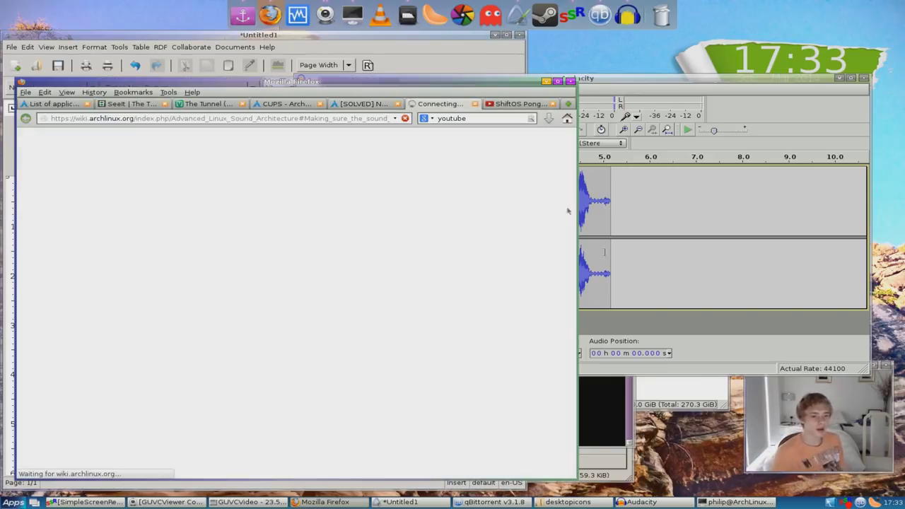
click(606, 429)
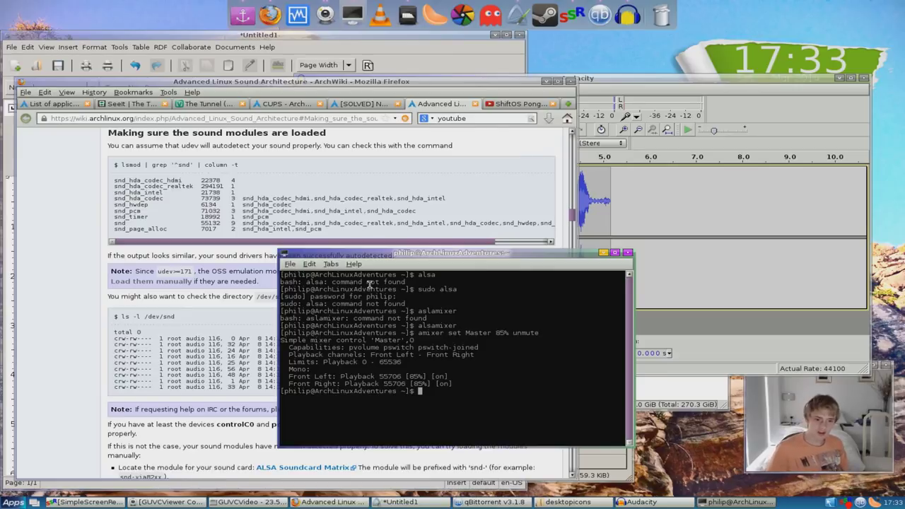
key(Tab)
key(Tab)
click(72, 316)
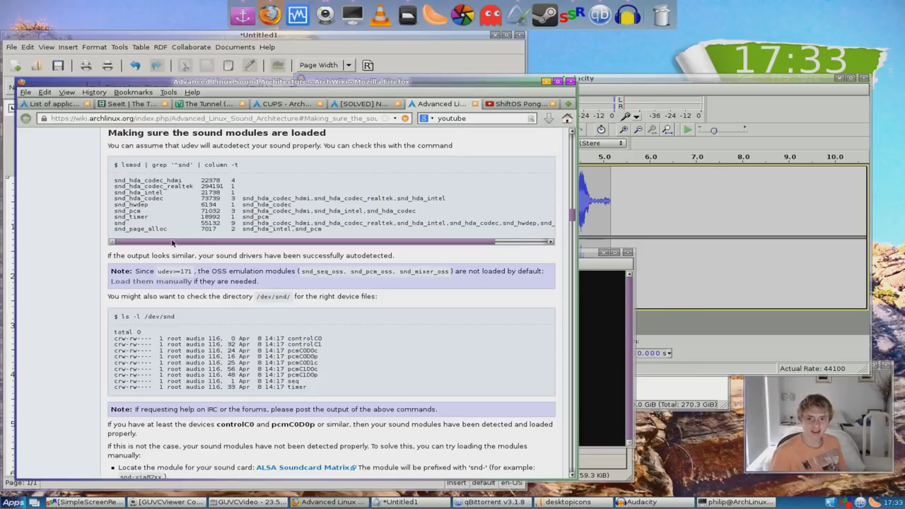
- Select the lsmod | grep '^snd' | column -t command in the sound-modules section
scroll(210, 282, down, 1)
drag(170, 228, 381, 227)
scroll(381, 226, up, 2)
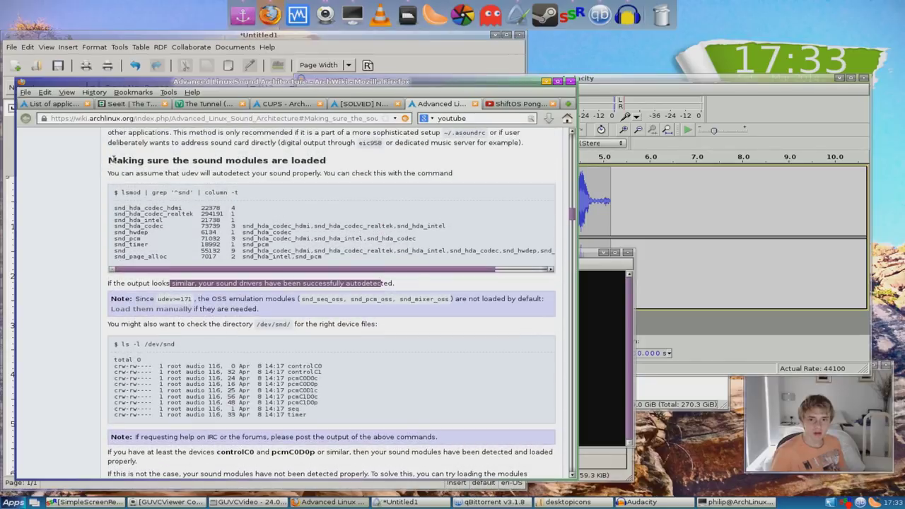
mouse_move(122, 174)
mouse_down()
mouse_move(453, 174)
mouse_move(107, 174)
mouse_up()
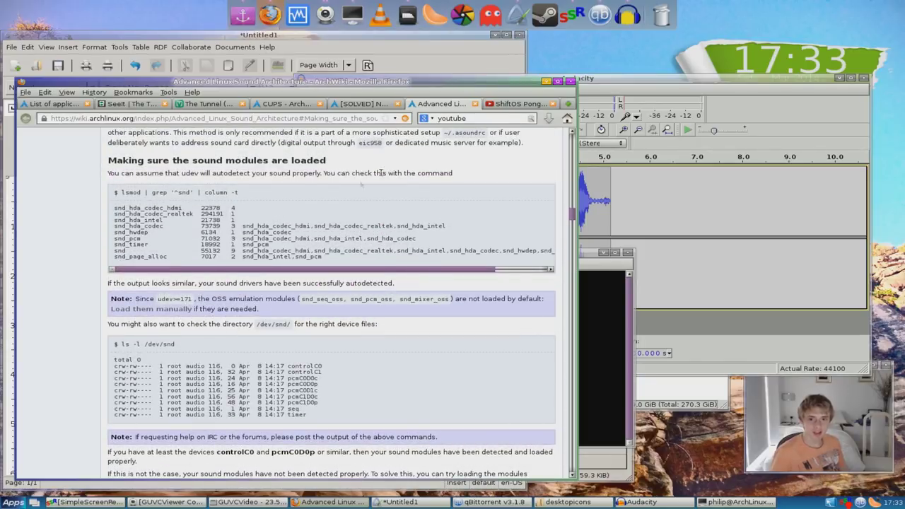
drag(122, 192, 263, 198)
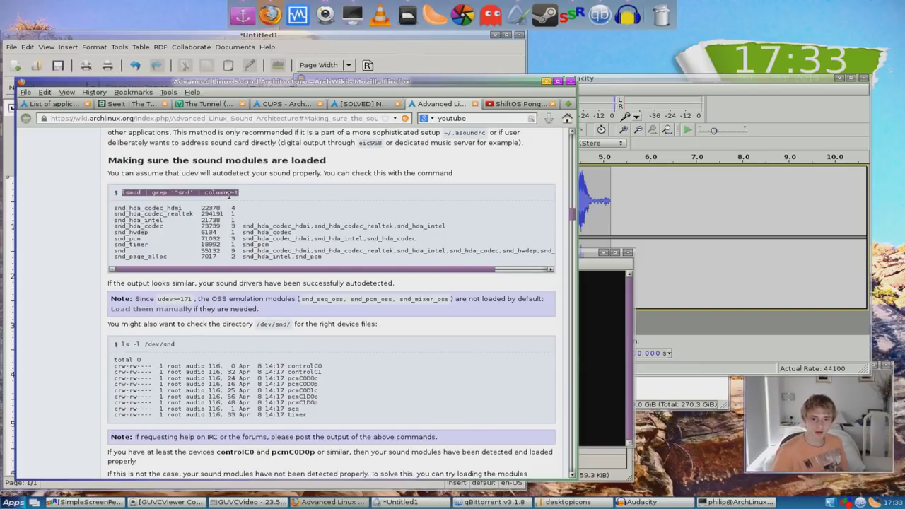
- Copy the lsmod | grep '^snd' | column -t command into LXTerminal, run it, and move the terminal right
right_click(228, 198)
click(251, 203)
click(603, 350)
right_click(603, 350)
click(618, 387)
key(Return)
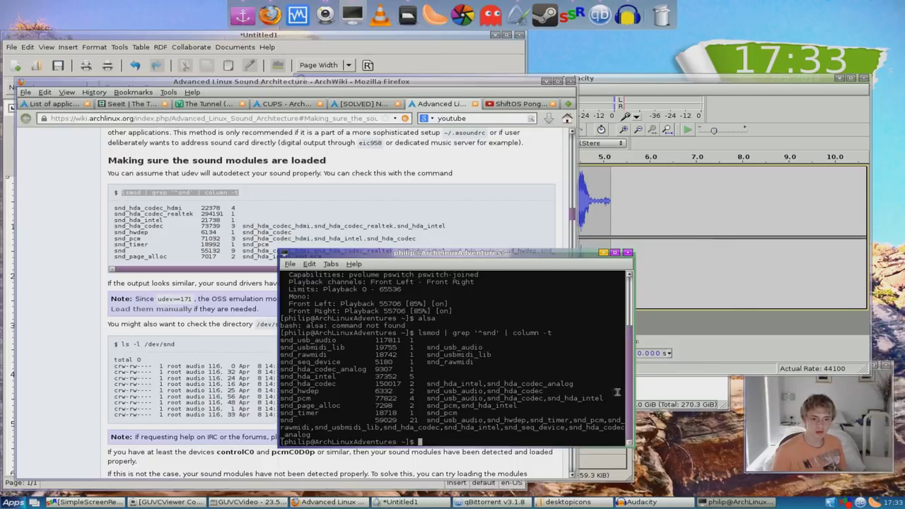
drag(377, 257, 388, 144)
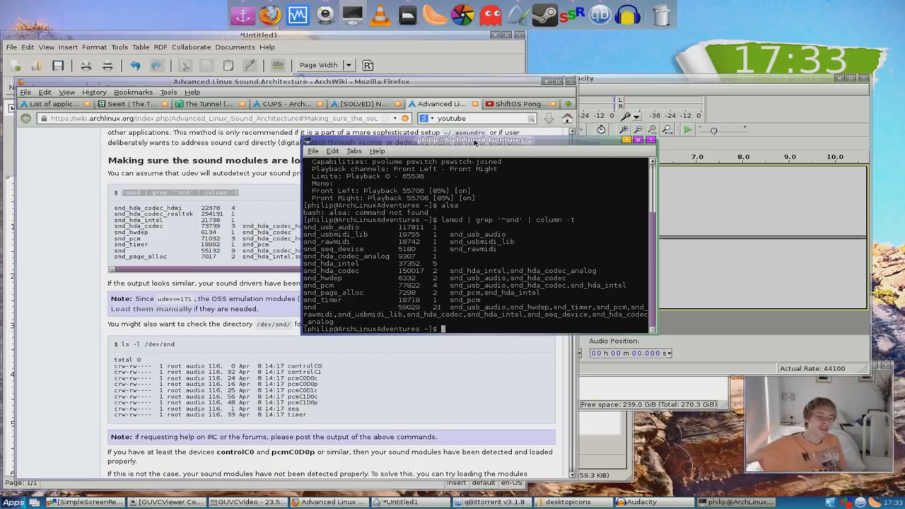
drag(475, 140, 729, 121)
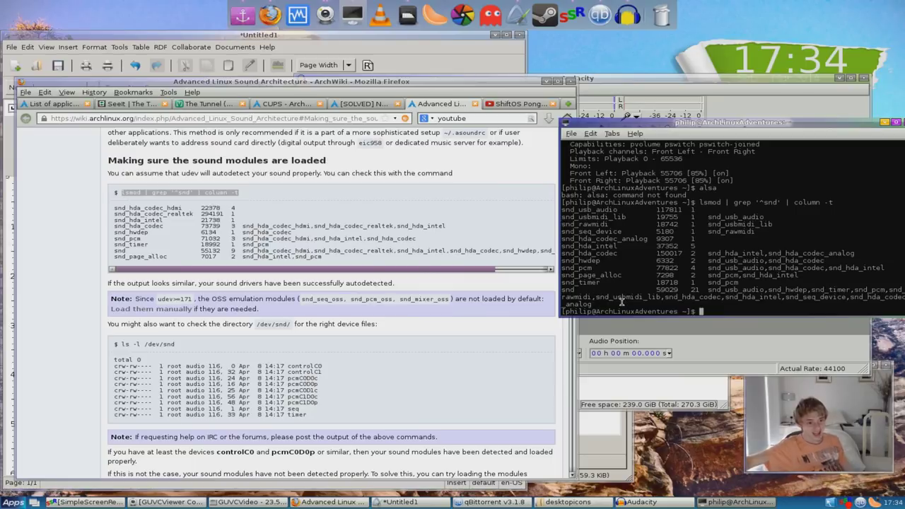
- Scroll the ALSA wiki page, selecting the amixer IEC958 line, and compare it with the terminal output
click(318, 319)
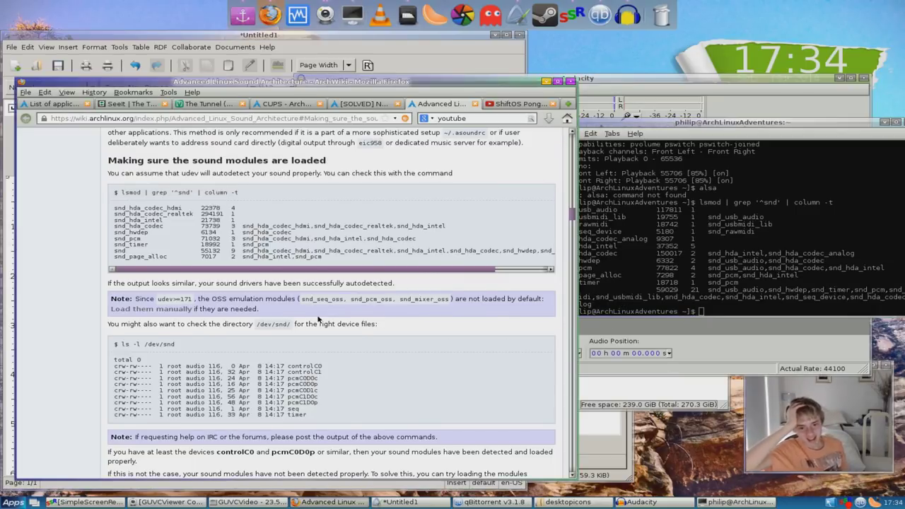
scroll(318, 320, down, 4)
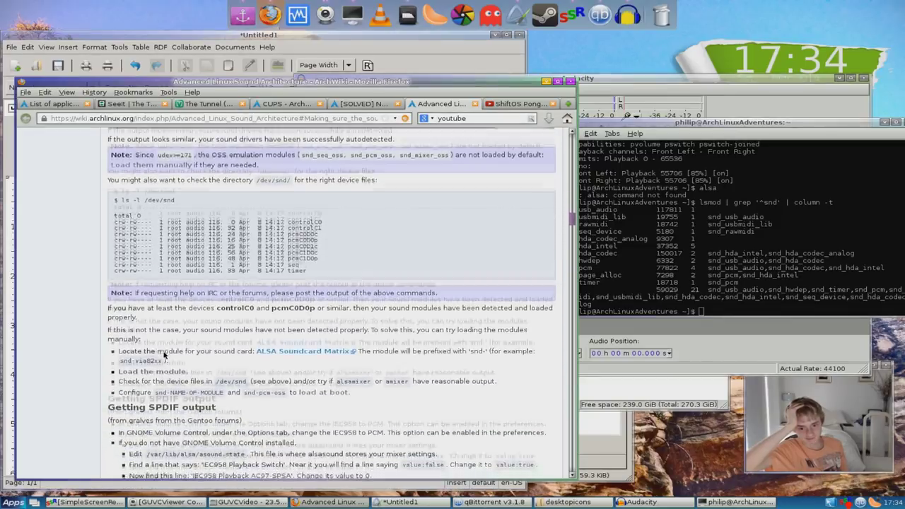
scroll(164, 356, down, 5)
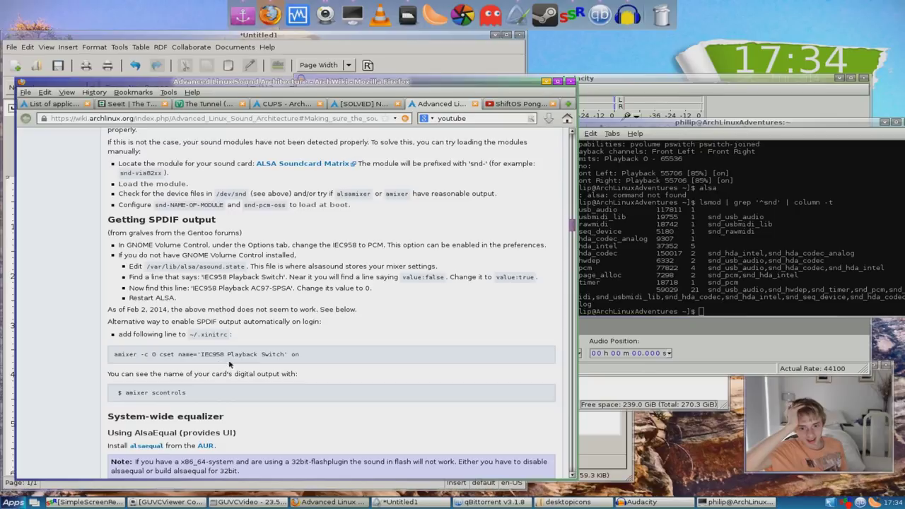
triple_click(118, 362)
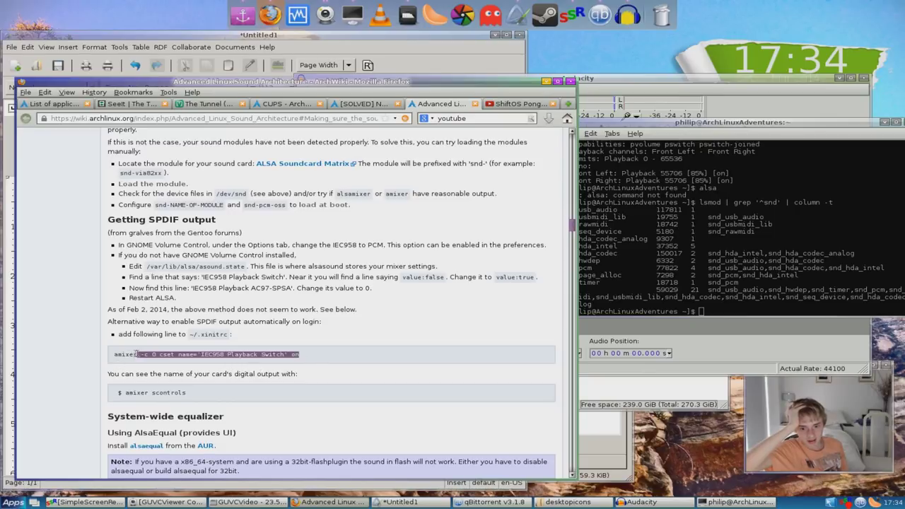
scroll(270, 335, up, 8)
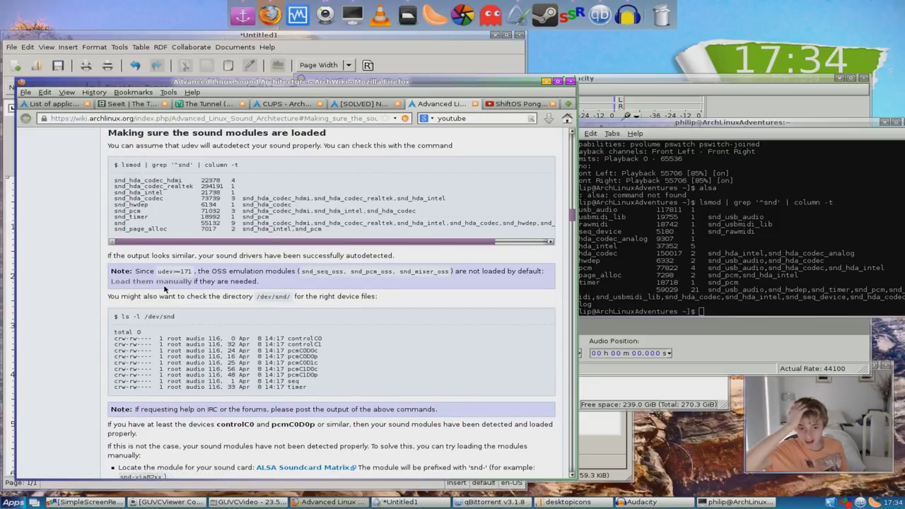
click(715, 304)
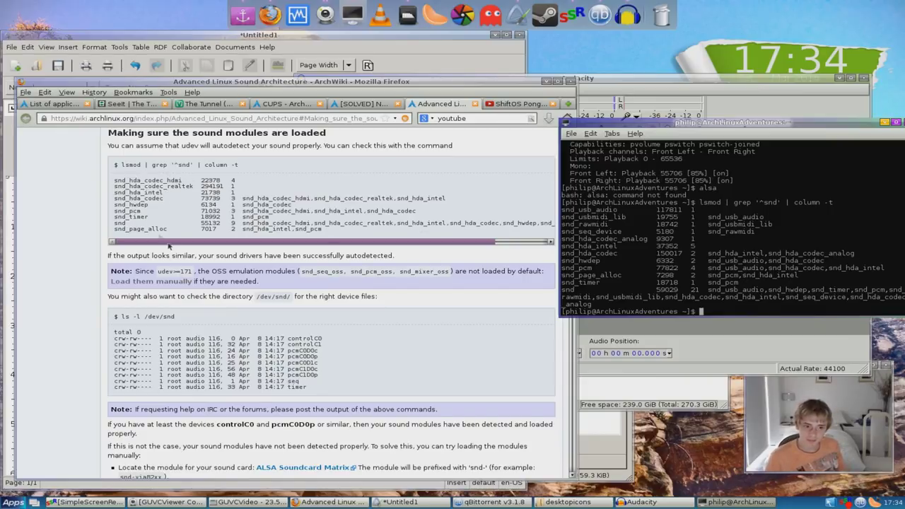
click(308, 299)
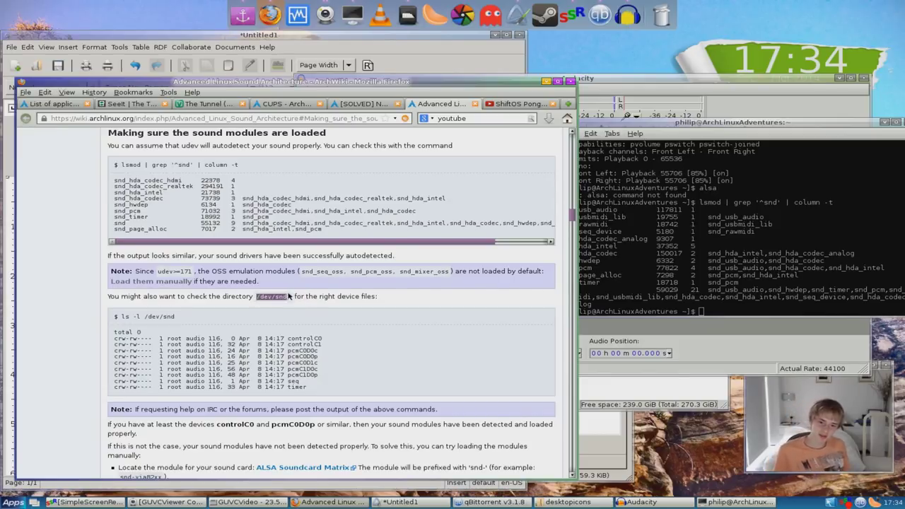
- Scroll to the ls -l /dev/snd check and place the terminal over the wiki page
scroll(290, 301, down, 2)
scroll(292, 331, down, 2)
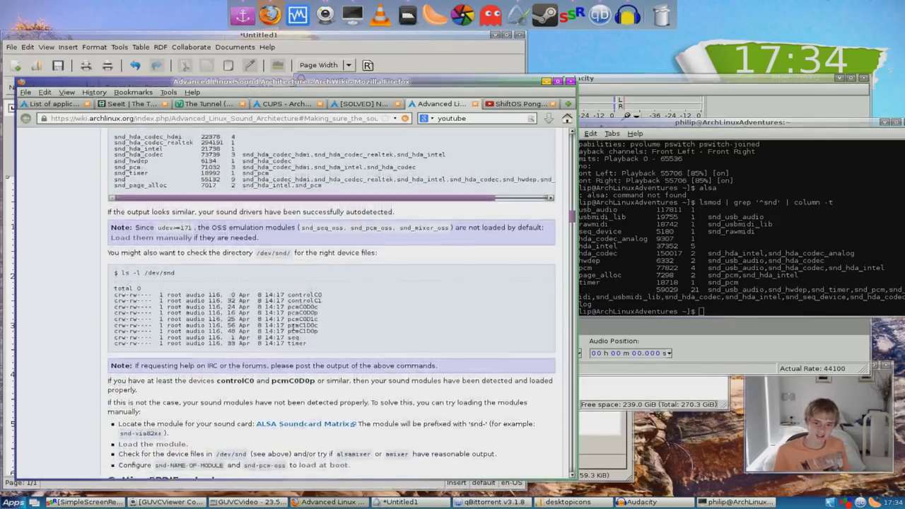
click(771, 278)
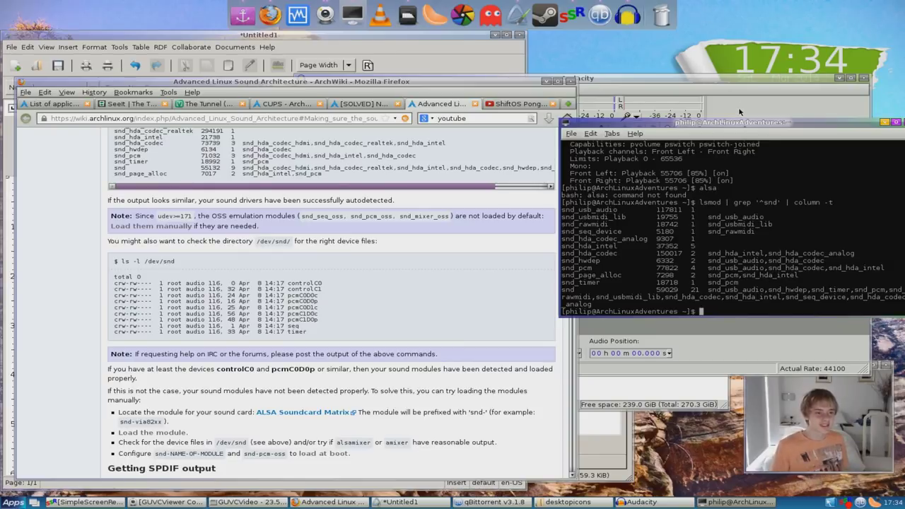
drag(749, 125, 582, 167)
drag(657, 170, 629, 198)
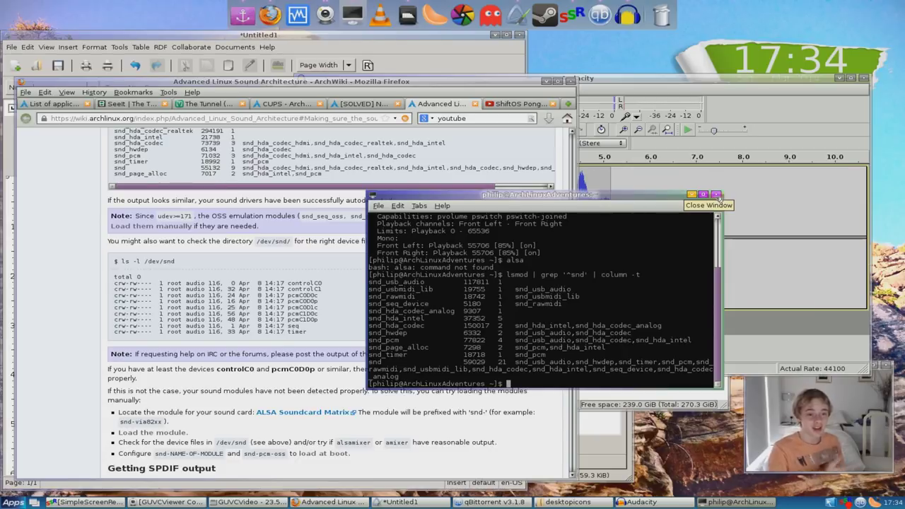
- Close LXTerminal, then close Audacity without saving its recording
click(716, 194)
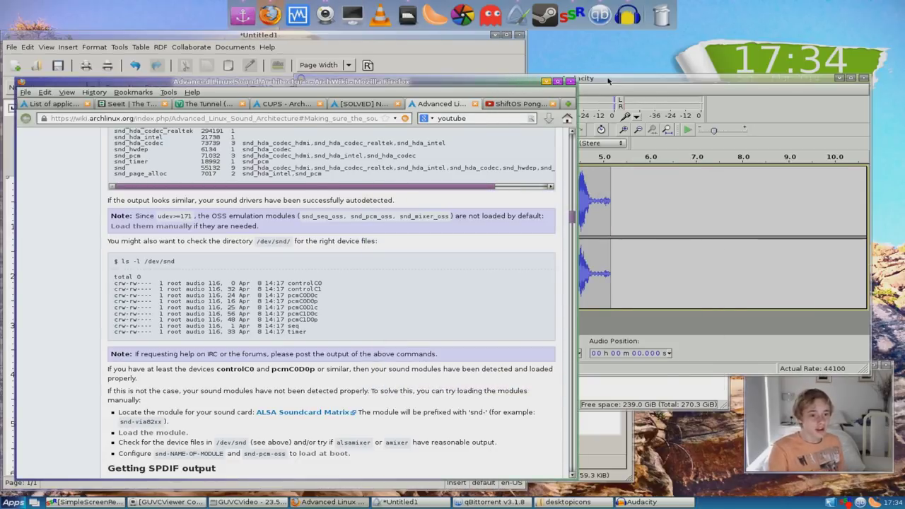
click(608, 79)
click(863, 77)
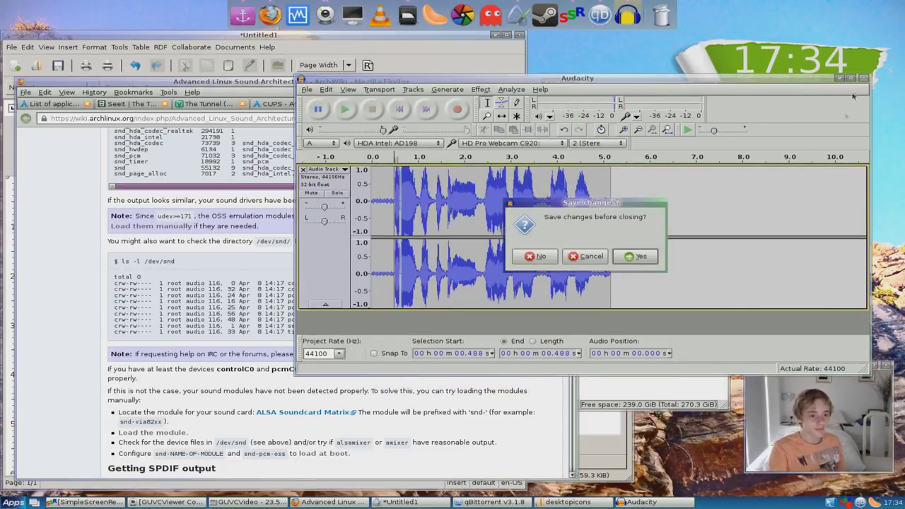
click(582, 256)
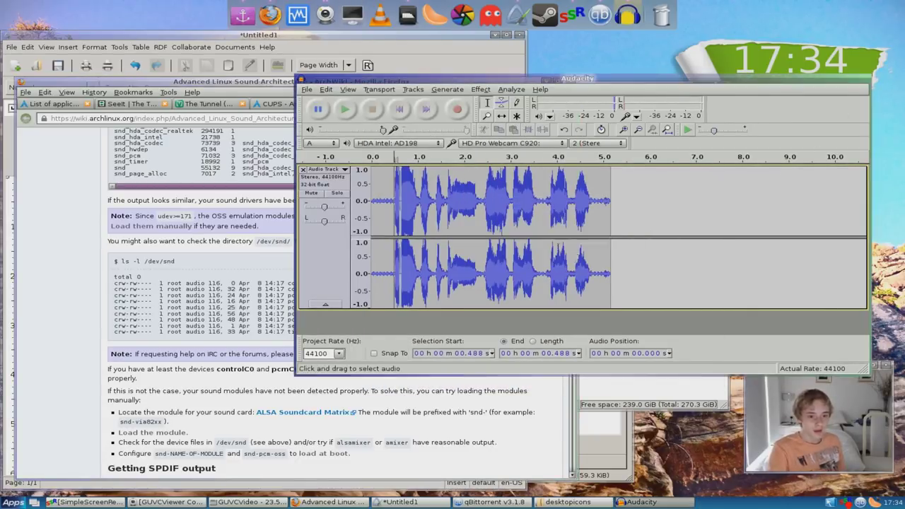
click(864, 79)
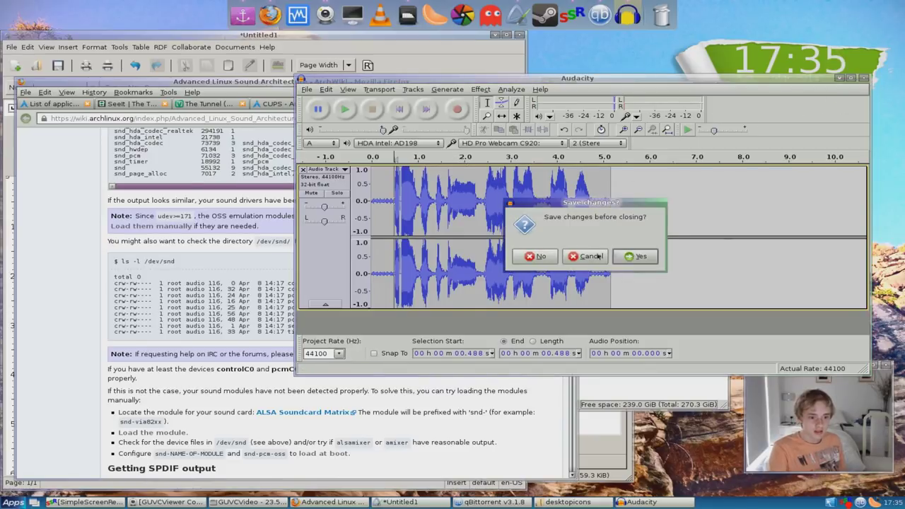
click(535, 256)
- Close the desktopicons folder window and nudge Firefox slightly right
click(601, 94)
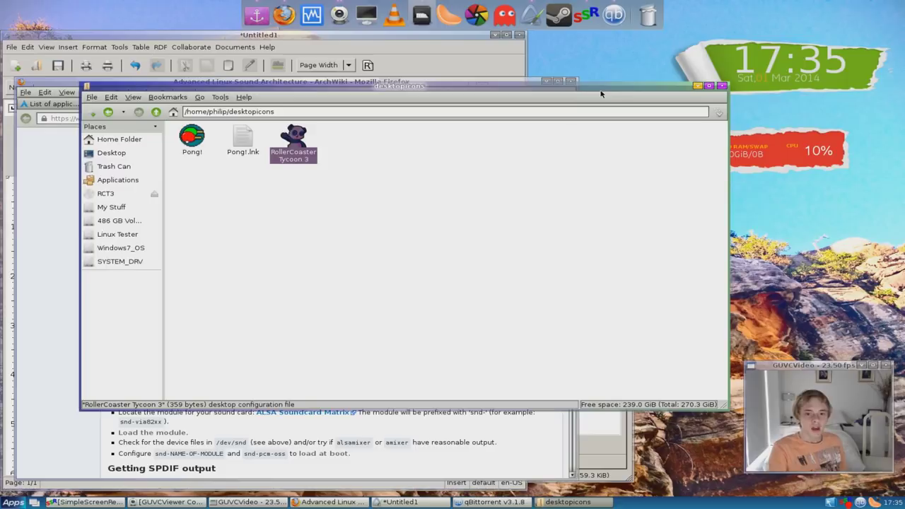
click(721, 86)
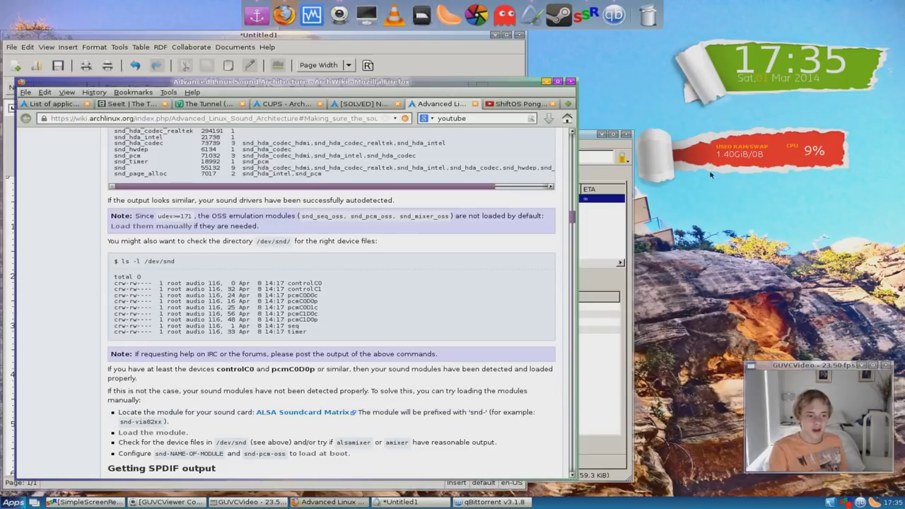
drag(400, 85, 420, 88)
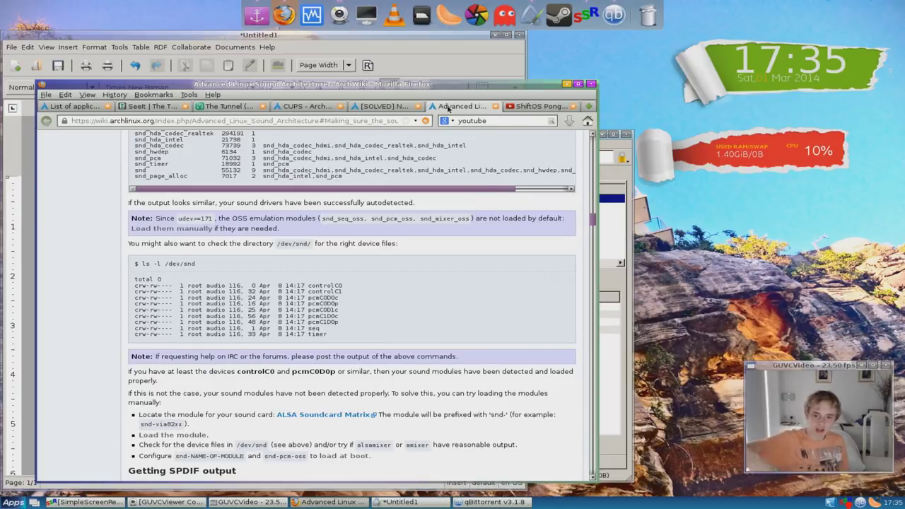
- Review AbiWord's Print dialog General and Page Setup tabs, where only Print to File appears
click(359, 36)
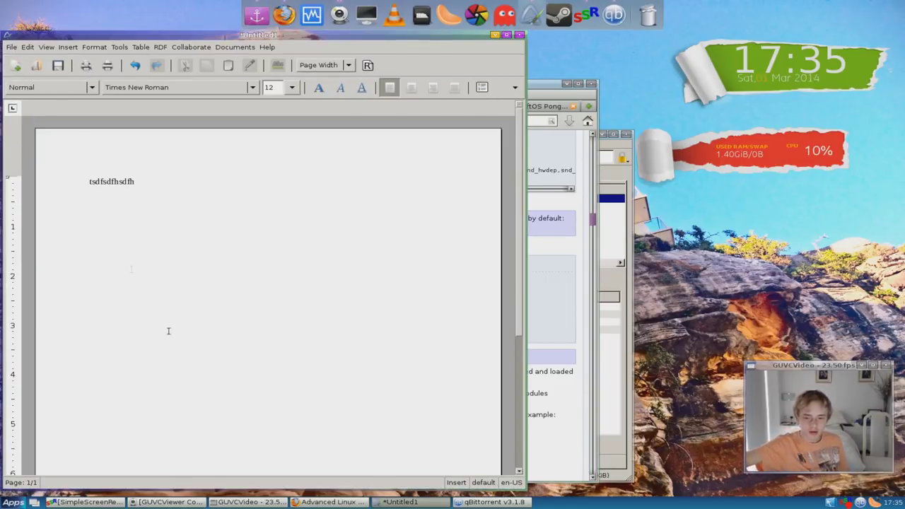
click(11, 47)
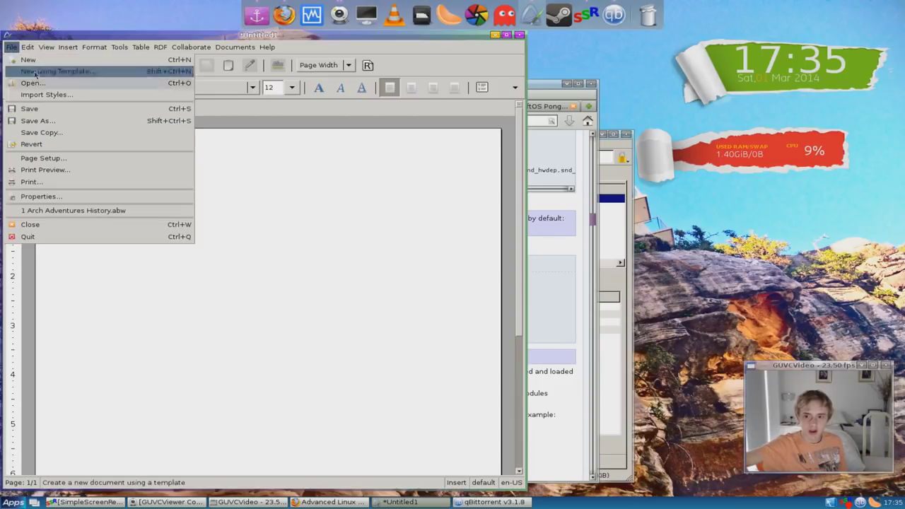
click(55, 183)
click(159, 199)
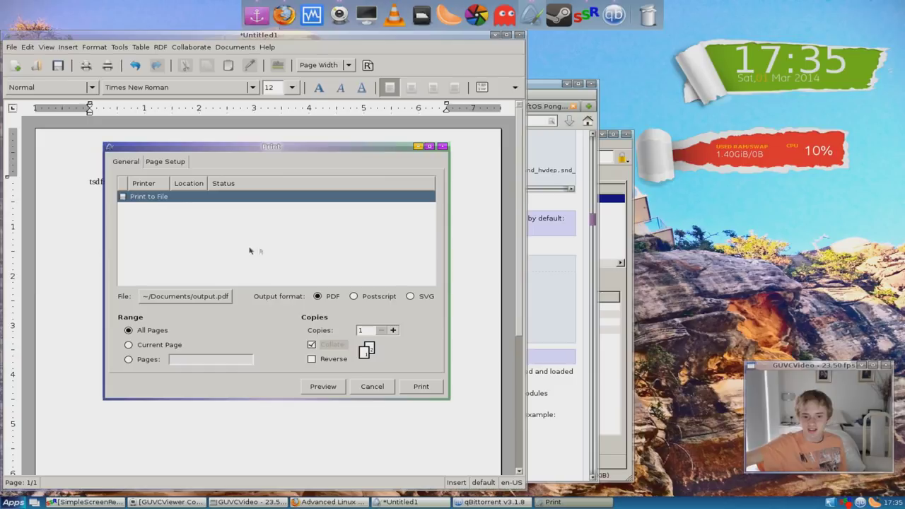
click(162, 162)
click(128, 163)
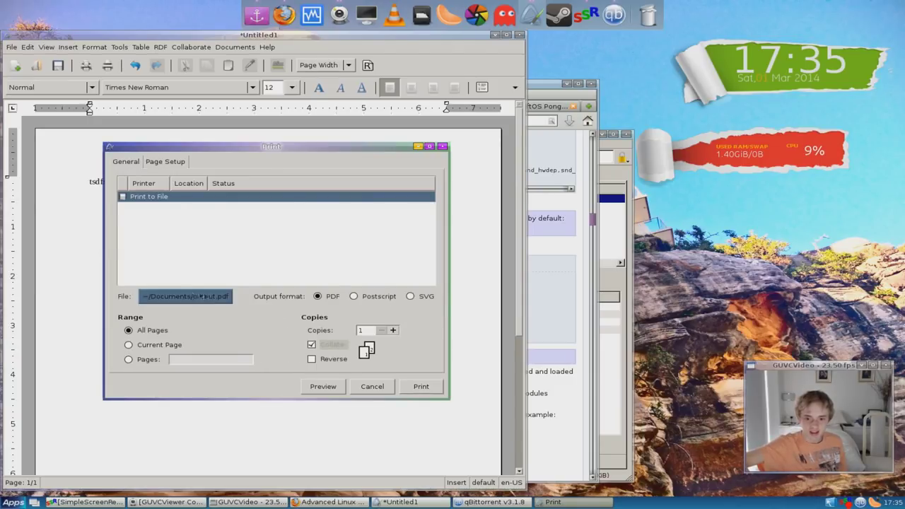
- Cancel printing and close Untitled1 without saving
click(370, 386)
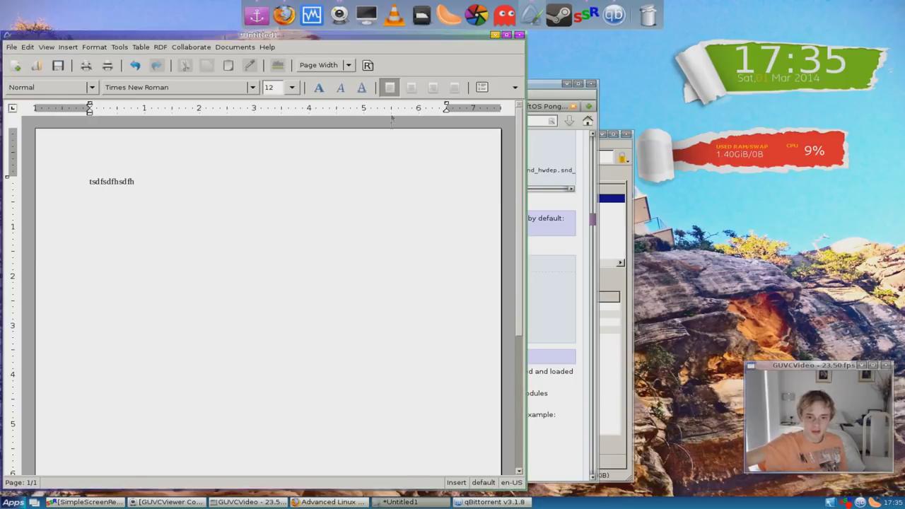
click(522, 34)
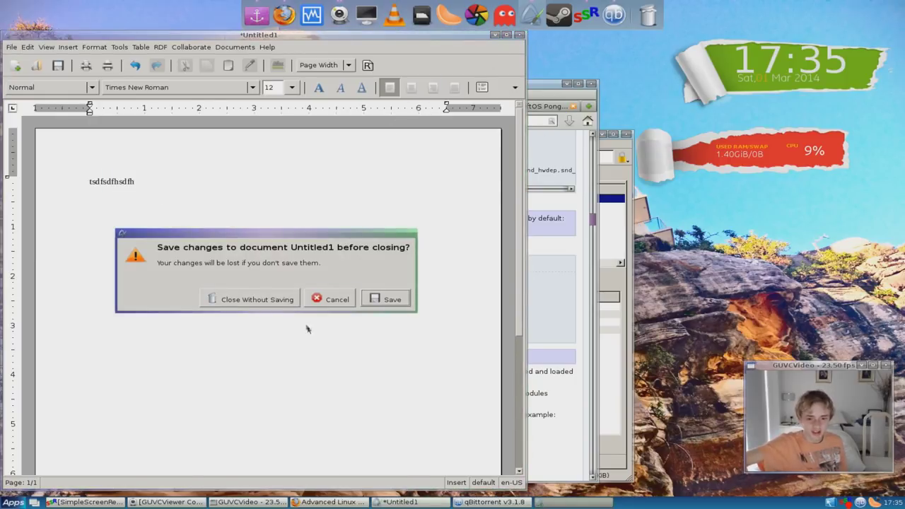
click(249, 295)
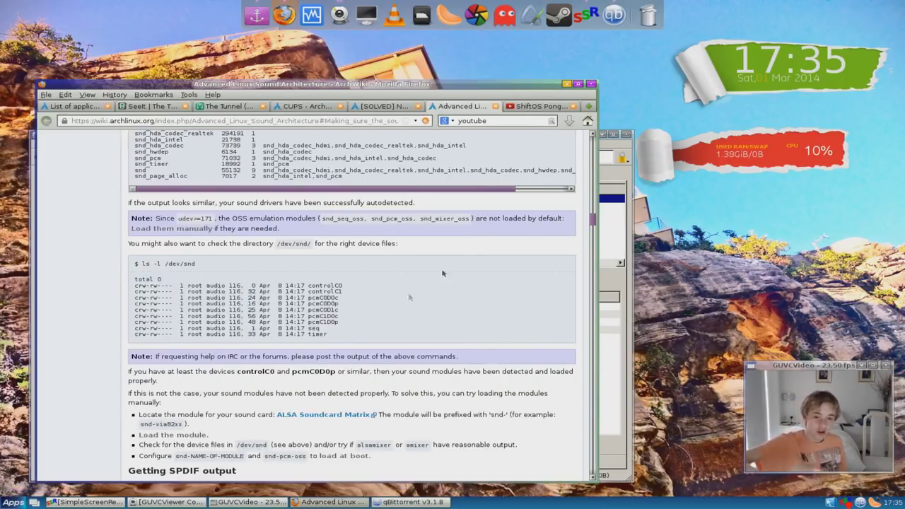
- Review the hplip driver entry on the CUPS wiki and open the gutenprint package page
scroll(411, 304, down, 10)
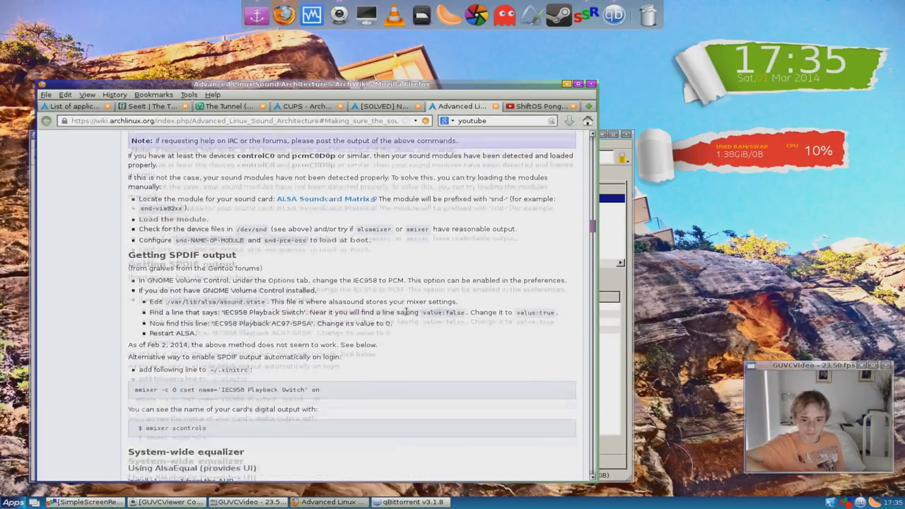
scroll(394, 307, down, 4)
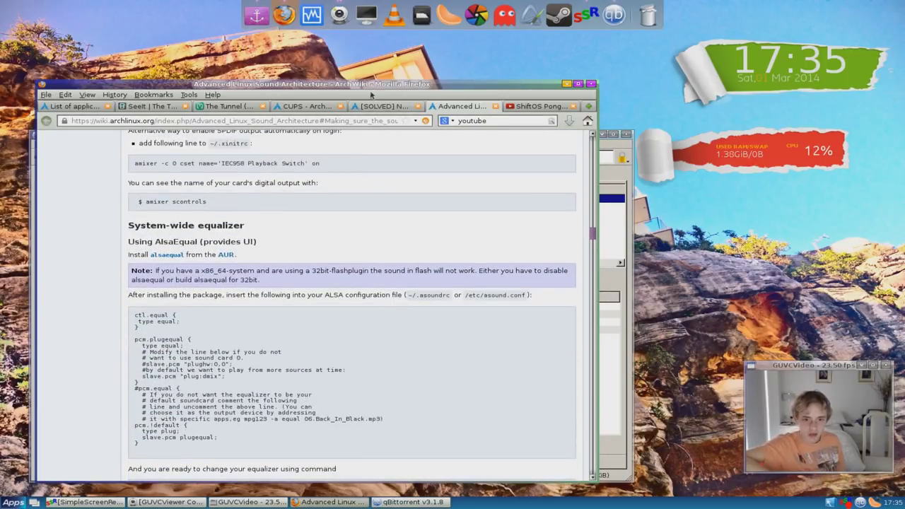
click(386, 106)
click(289, 108)
scroll(345, 183, down, 1)
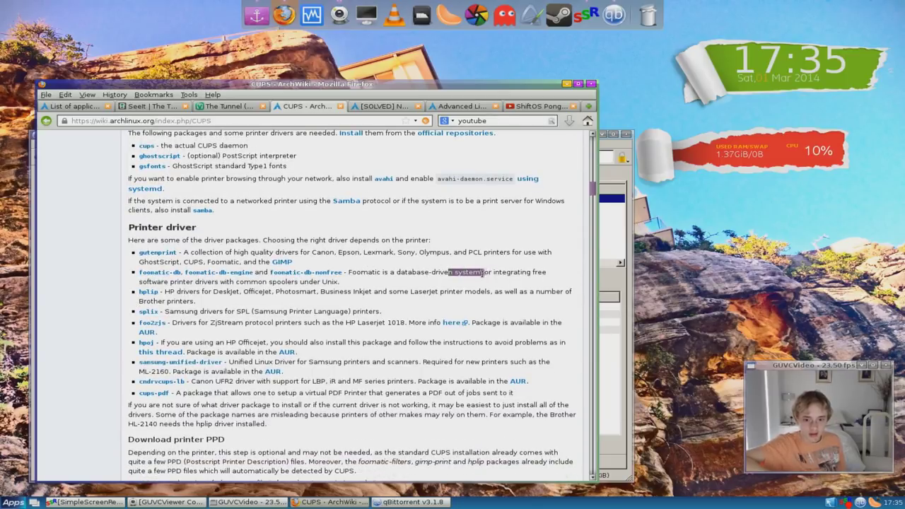
drag(163, 292, 197, 301)
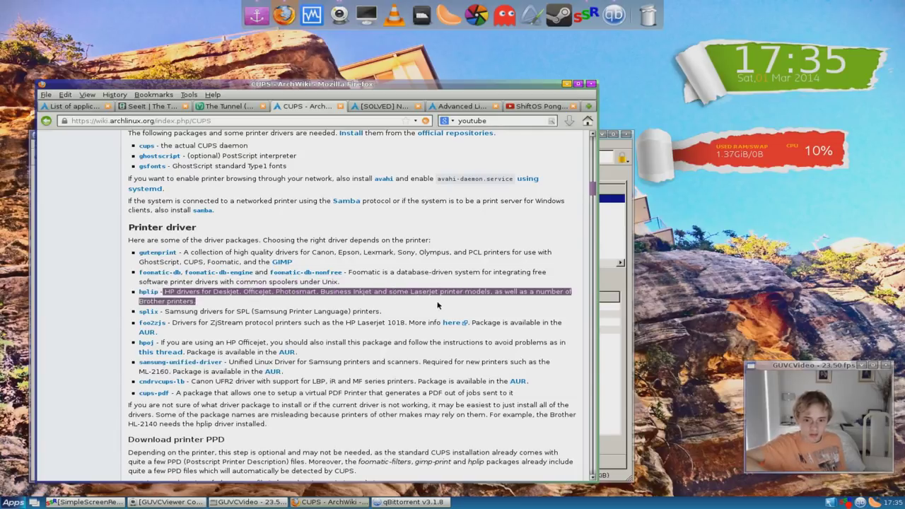
click(333, 342)
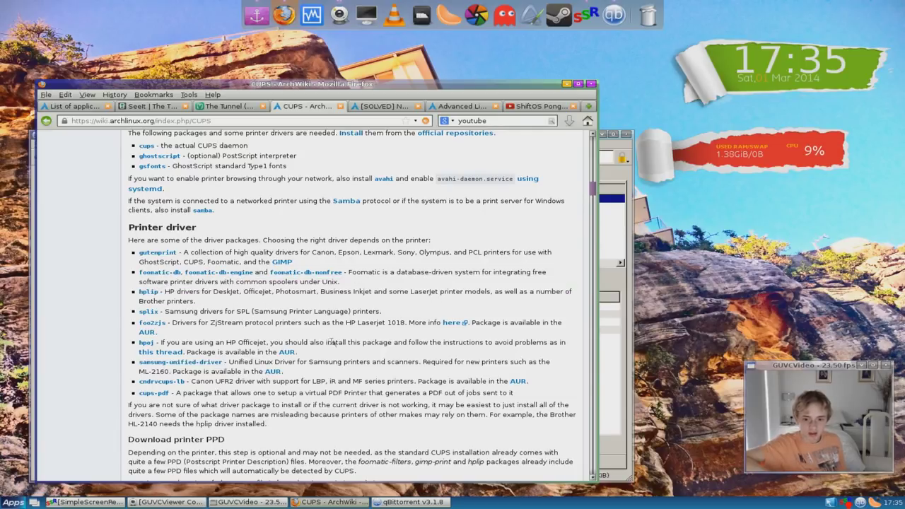
click(157, 252)
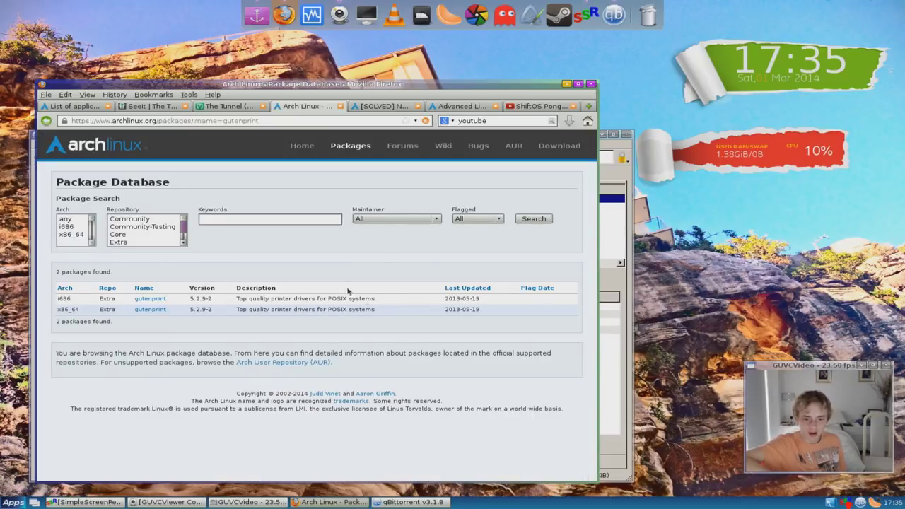
drag(237, 298, 385, 301)
click(382, 302)
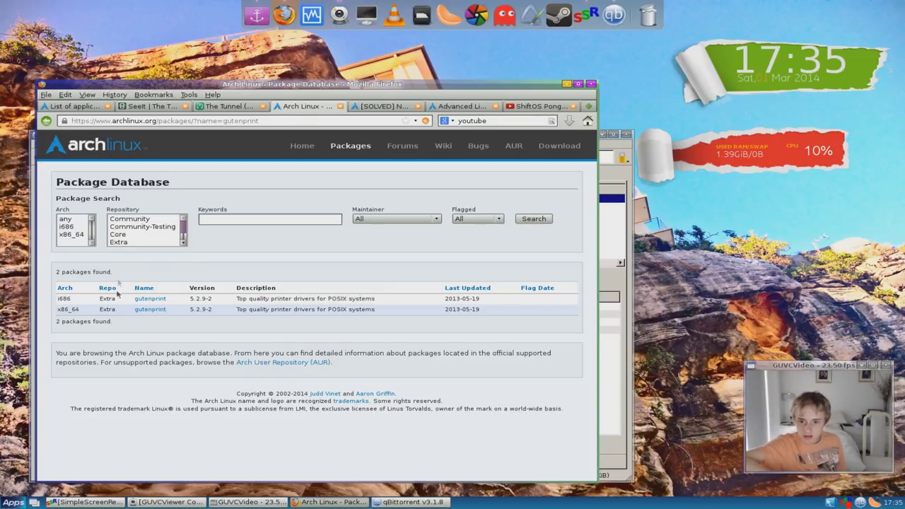
- Replace the old search text and search Google for 'cannon mg6150 arch'
click(503, 121)
key(BackSpace)
key(BackSpace)
key(BackSpace)
key(BackSpace)
key(BackSpace)
key(BackSpace)
key(BackSpace)
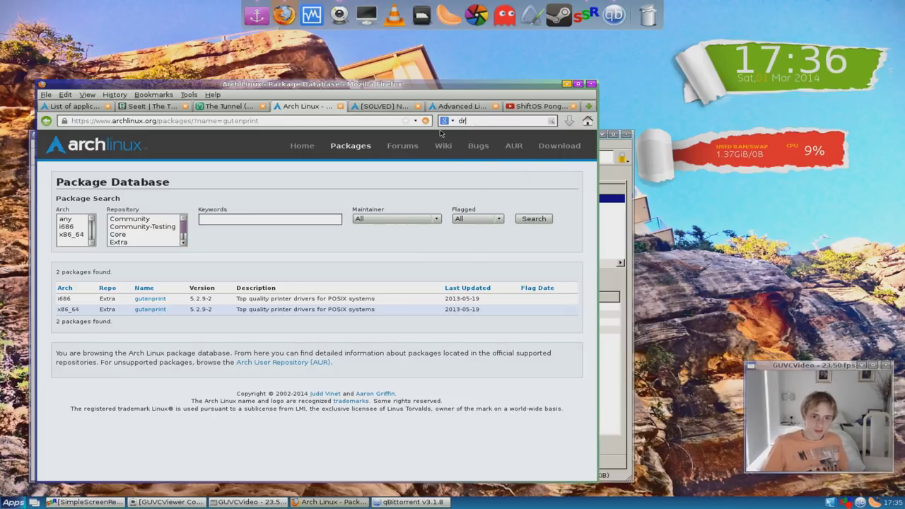
key(BackSpace)
key(BackSpace)
key(BackSpace)
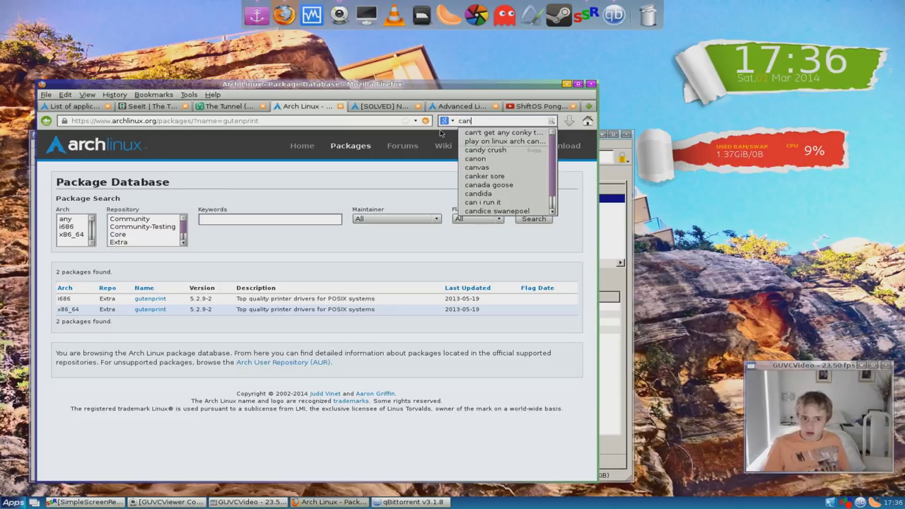
text(cannon )
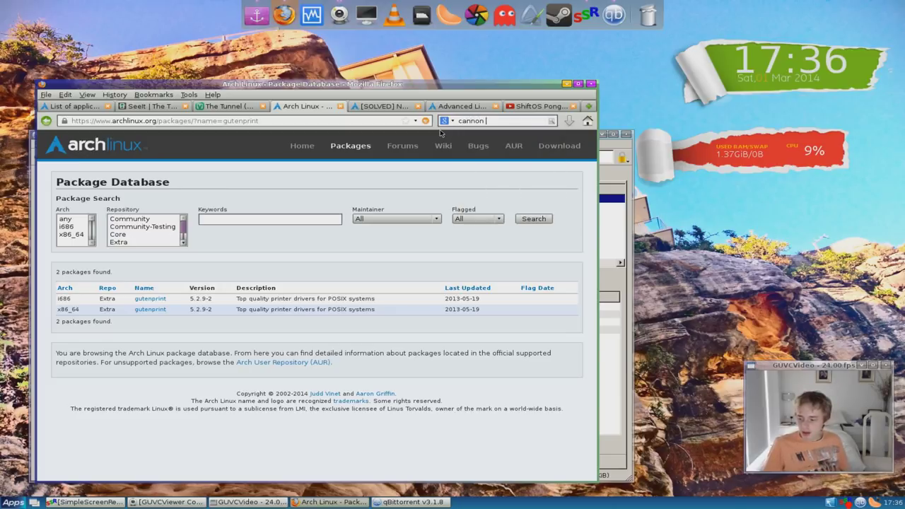
text(mg6150 arch)
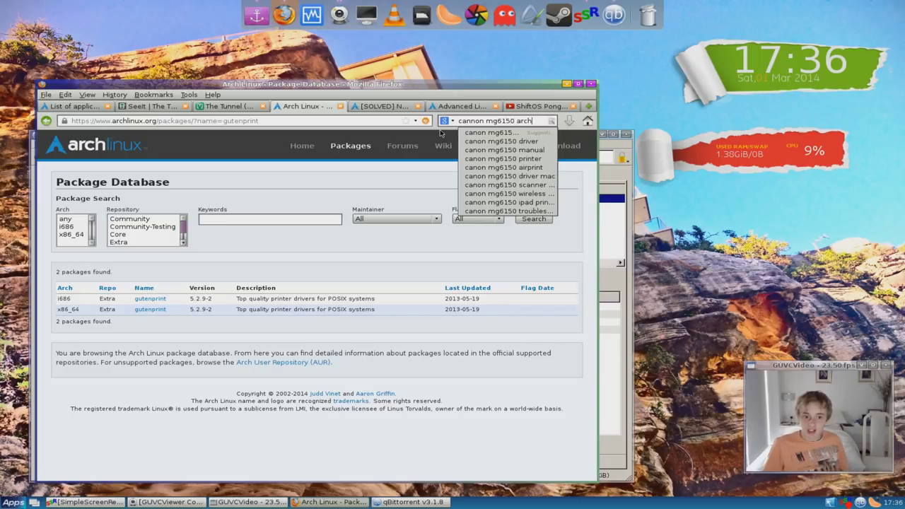
key(Return)
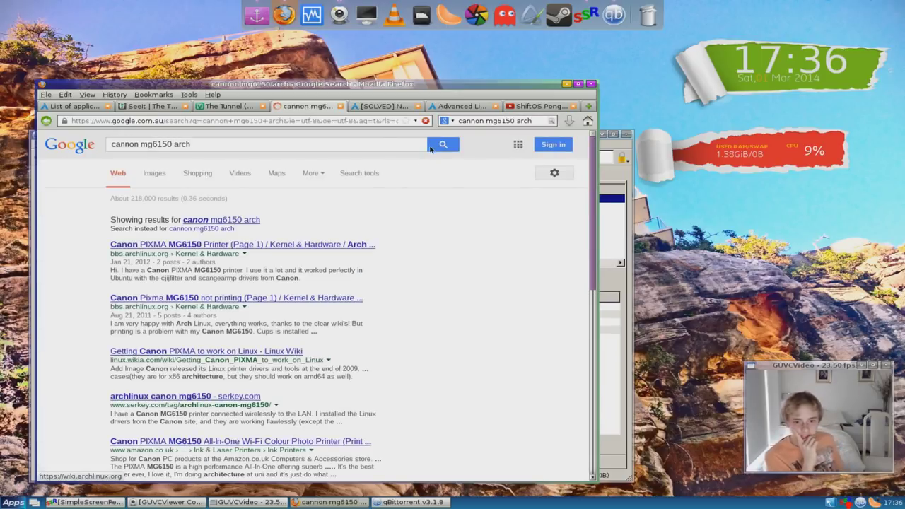
- Open the 'Canon PIXMA MG6150 Printer' thread and read the first post about cijfilter and the failing AUR install
click(288, 245)
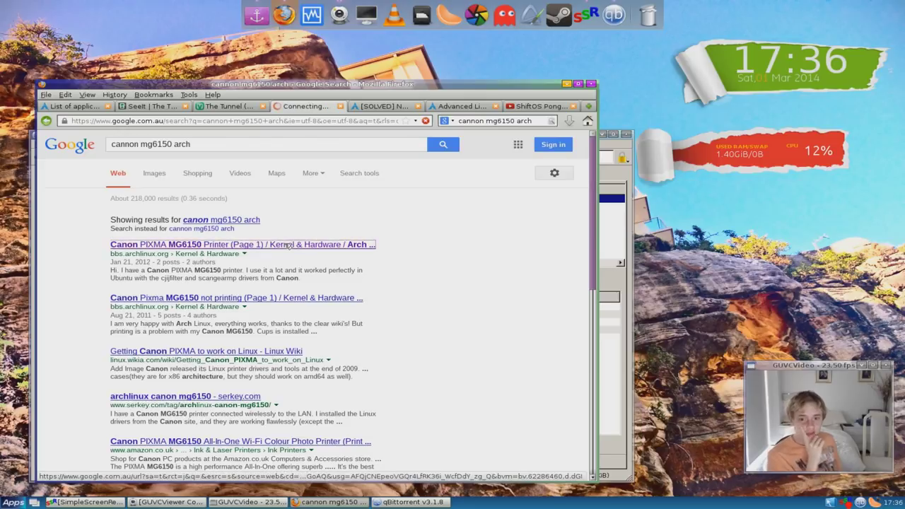
scroll(286, 246, down, 1)
drag(273, 226, 428, 234)
click(448, 238)
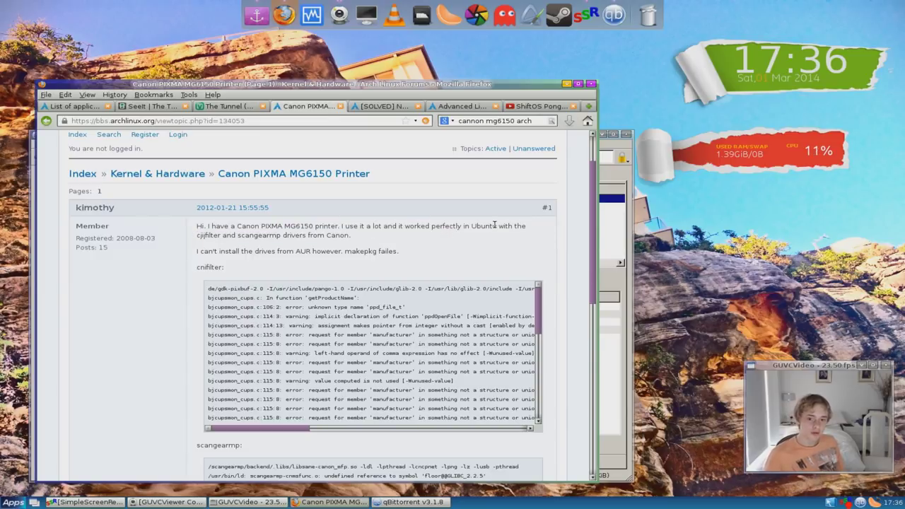
drag(494, 224, 280, 247)
click(209, 237)
drag(208, 237, 385, 237)
click(385, 237)
drag(195, 255, 374, 265)
click(373, 264)
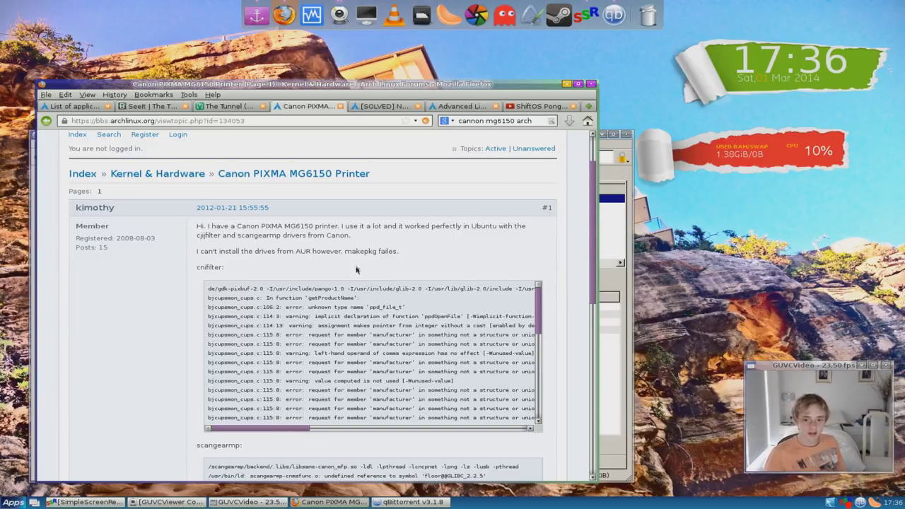
- Read the reply recommending Turboprint, including its scanner support and cost remarks
scroll(356, 270, down, 5)
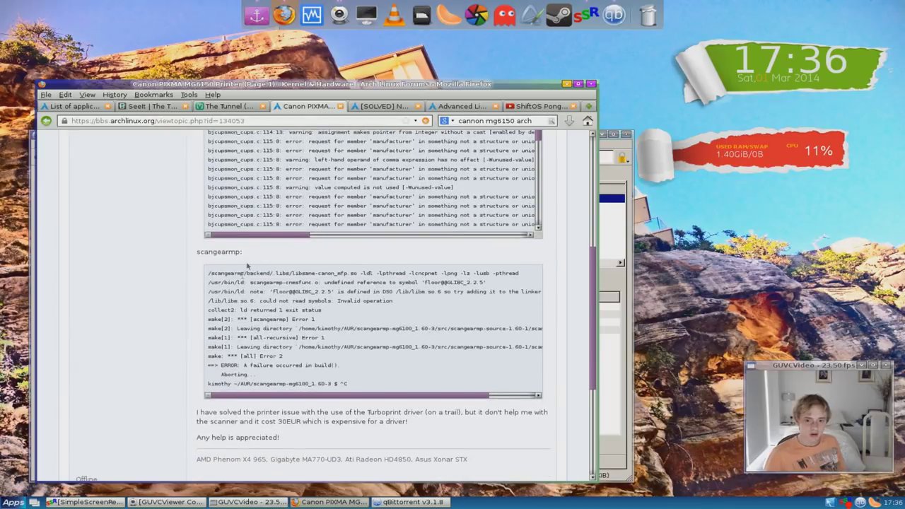
scroll(233, 301, down, 3)
drag(221, 311, 442, 302)
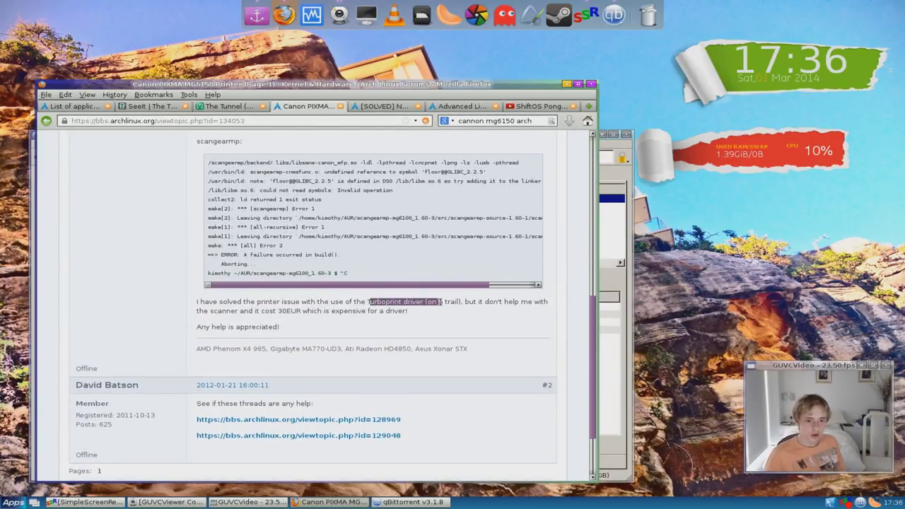
click(478, 307)
drag(470, 303, 438, 315)
click(437, 316)
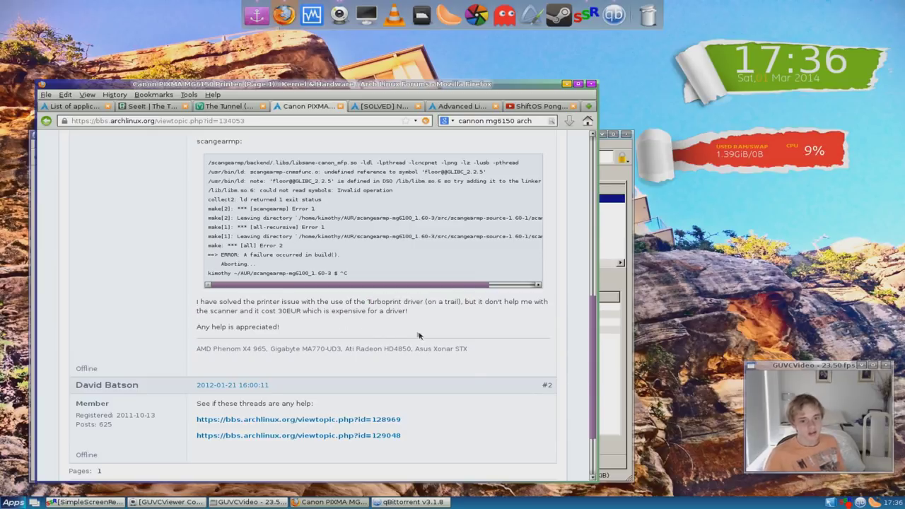
- Read the reply linking other threads and pick out the word Turboprint
scroll(418, 335, down, 3)
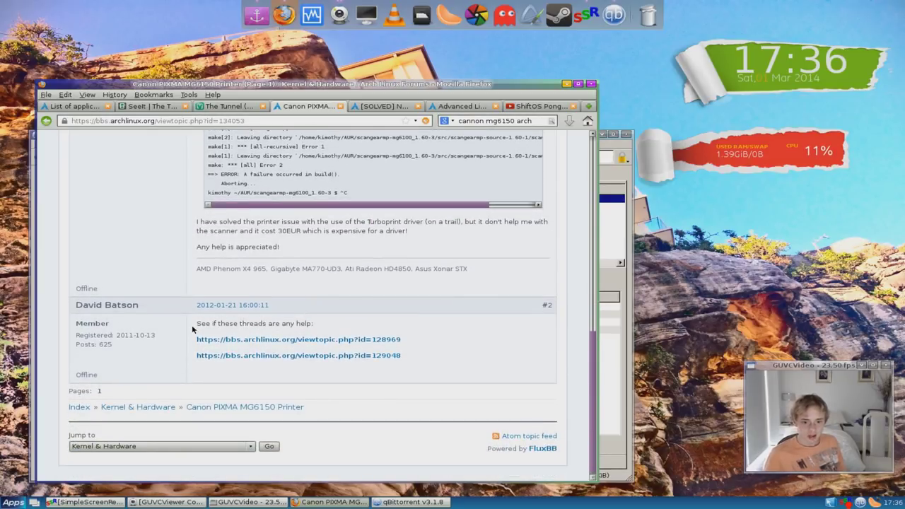
mouse_move(235, 325)
mouse_down()
mouse_move(307, 325)
mouse_move(307, 303)
mouse_move(237, 325)
mouse_up()
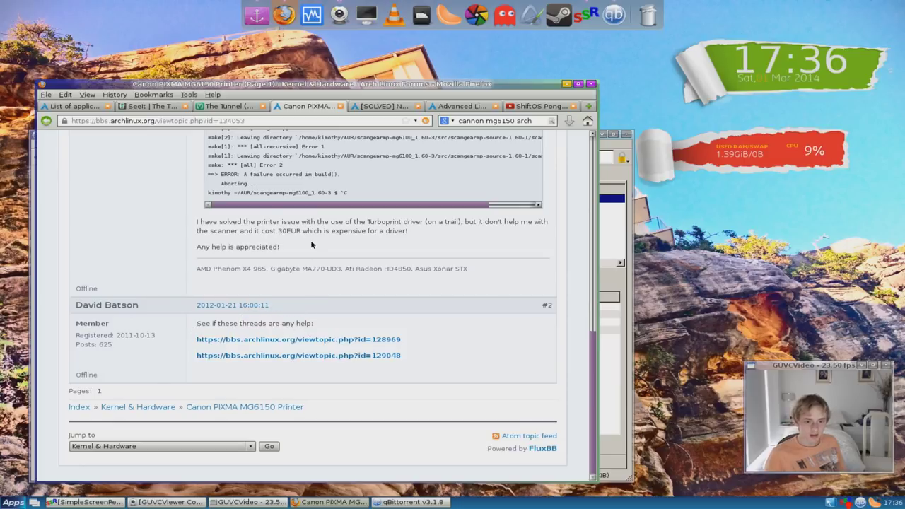
drag(379, 223, 417, 223)
click(398, 221)
double_click(398, 221)
scroll(375, 227, up, 4)
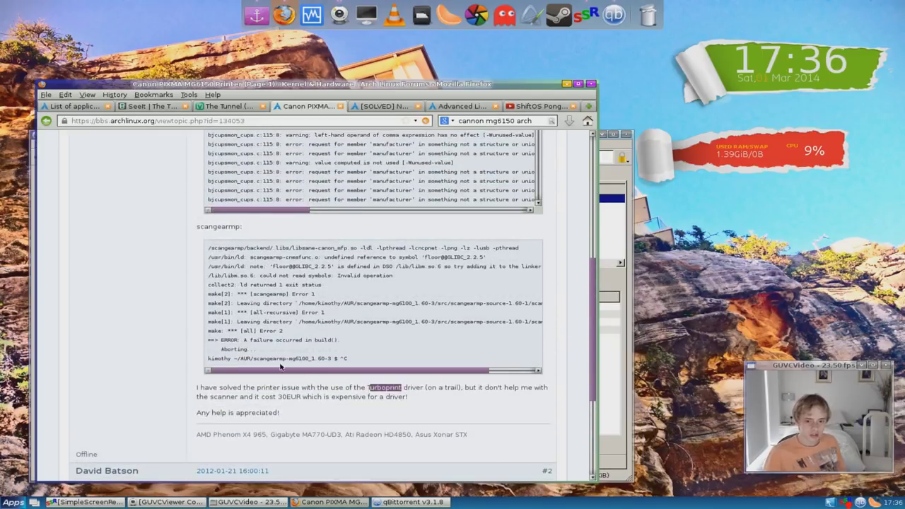
scroll(279, 366, up, 3)
scroll(277, 353, right, 2)
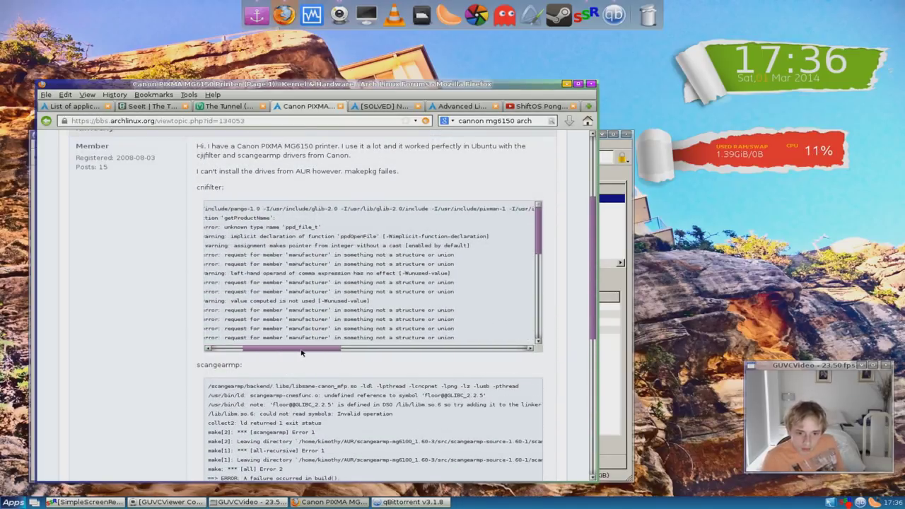
scroll(281, 352, left, 2)
scroll(228, 262, up, 3)
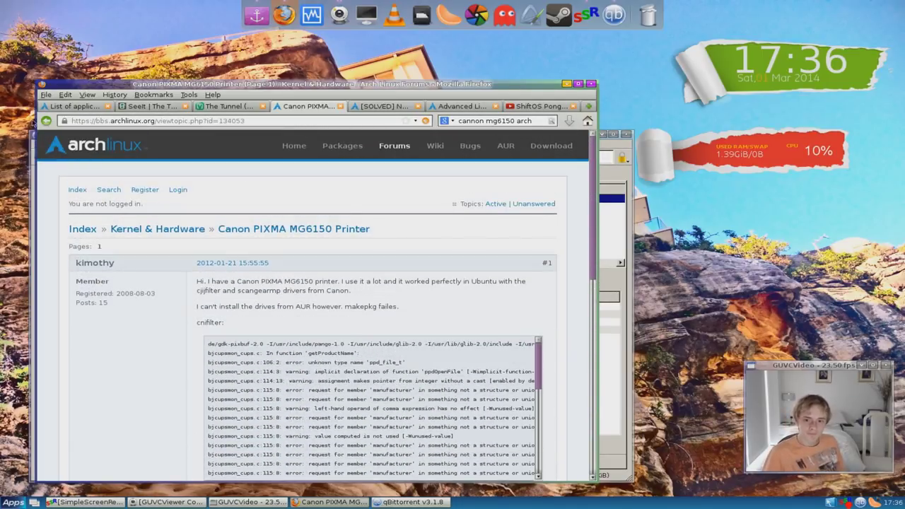
- Run 'yaourt turboprint' in a new terminal and choose package 1, aur/turboprint 2.31-1
click(366, 14)
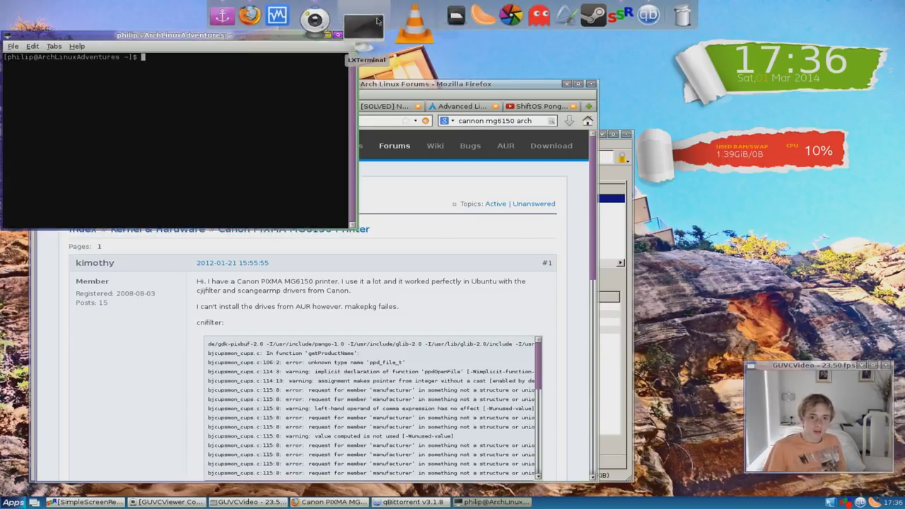
drag(208, 40, 669, 125)
text(yo)
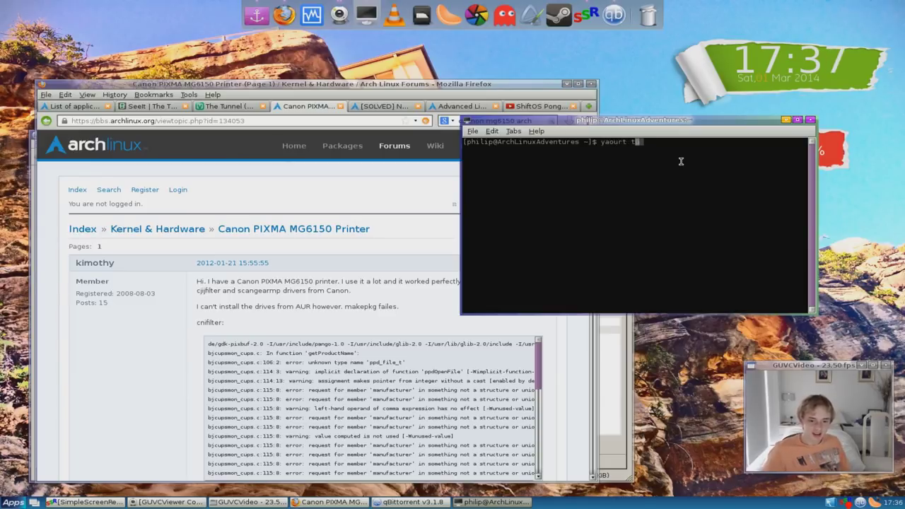
text(aourt turboprint)
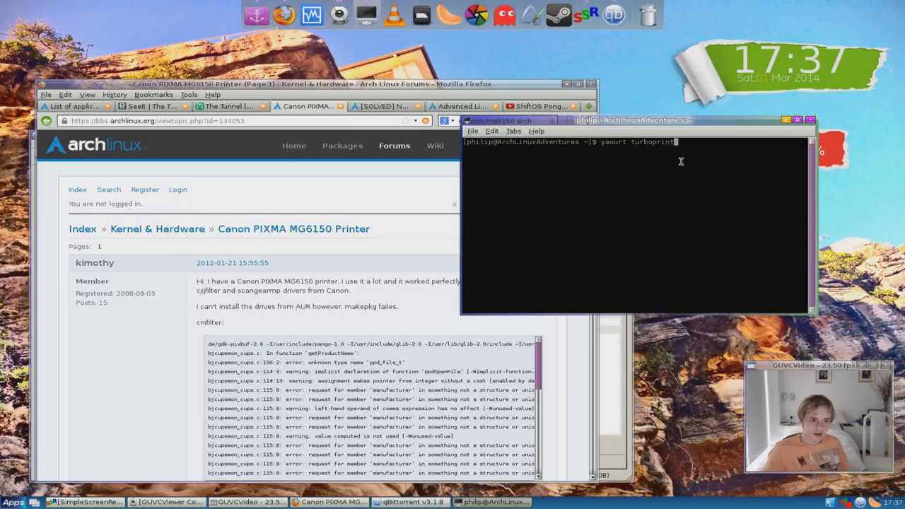
click(334, 345)
scroll(382, 305, down, 15)
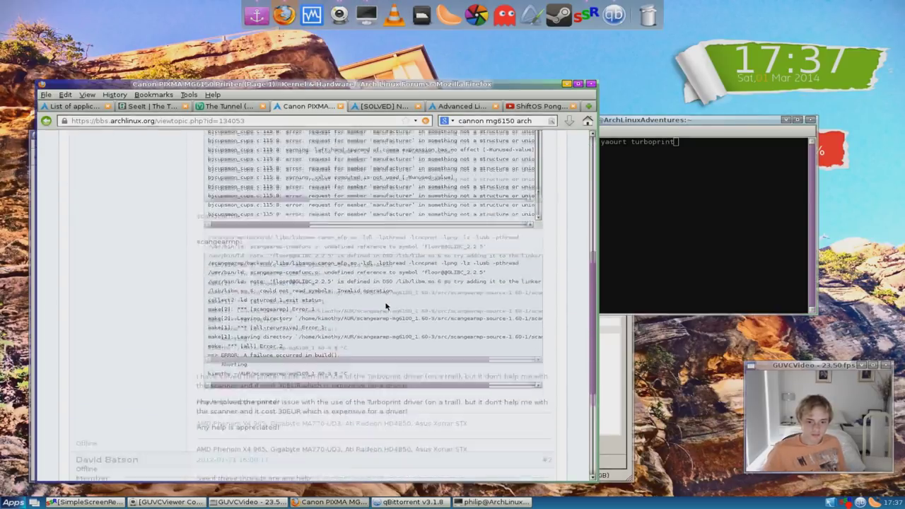
click(650, 265)
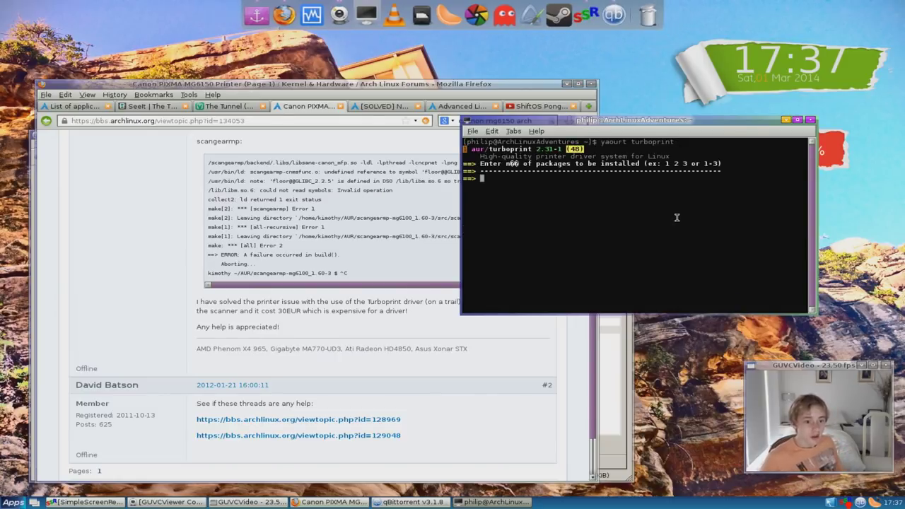
text(1)
key(Return)
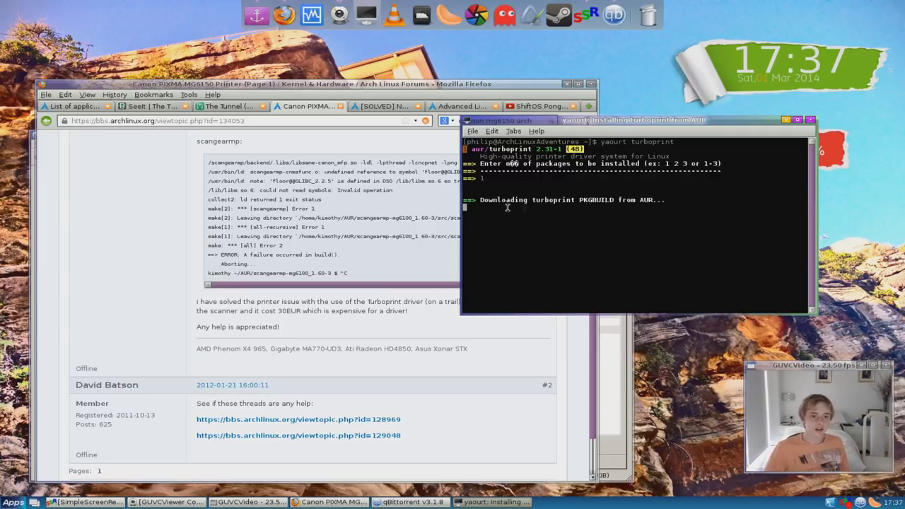
- Launch a blank AbiWord document, see that Print lists only Print to File, and cancel
click(617, 372)
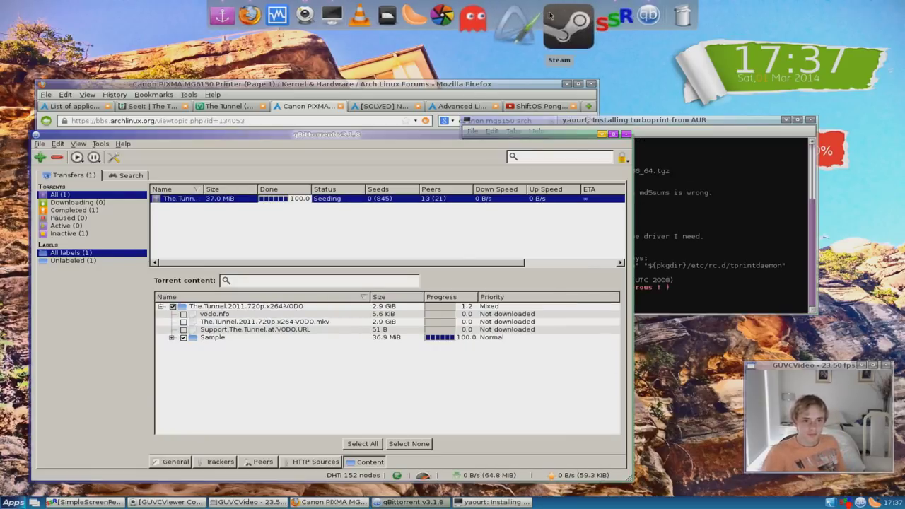
click(532, 25)
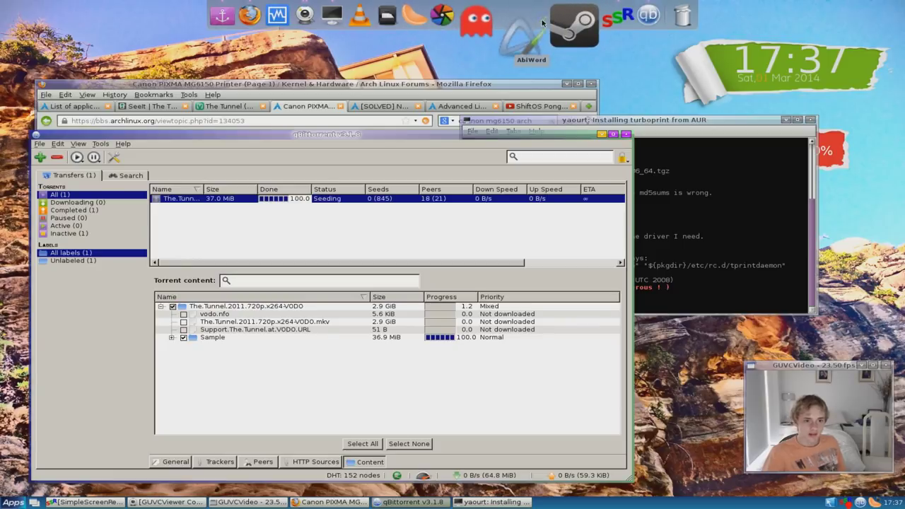
click(10, 47)
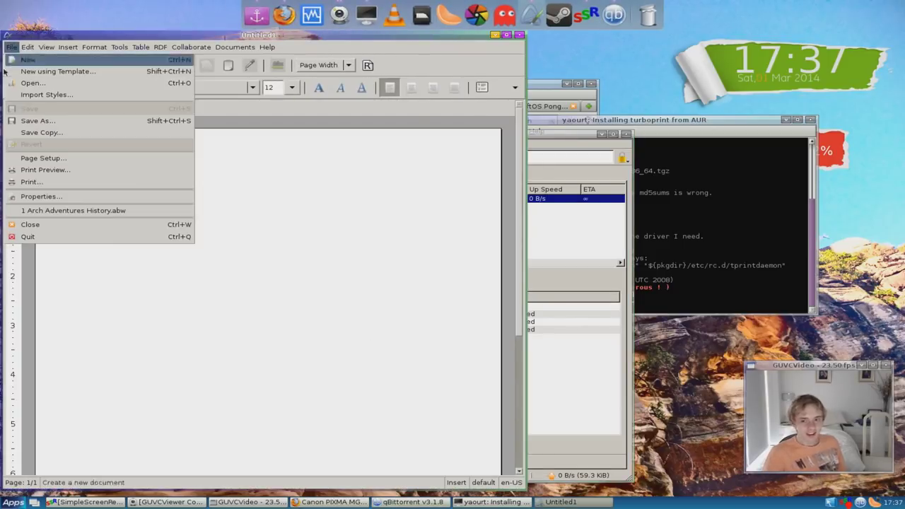
click(81, 182)
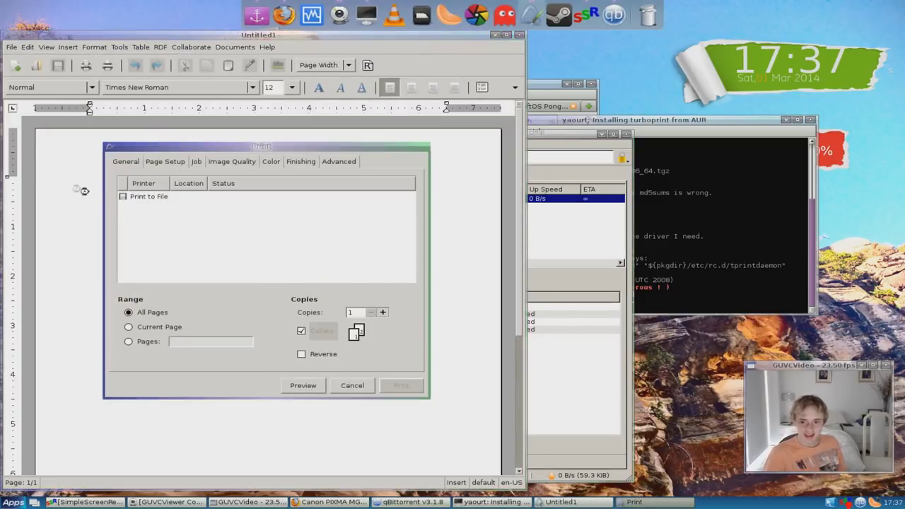
click(160, 196)
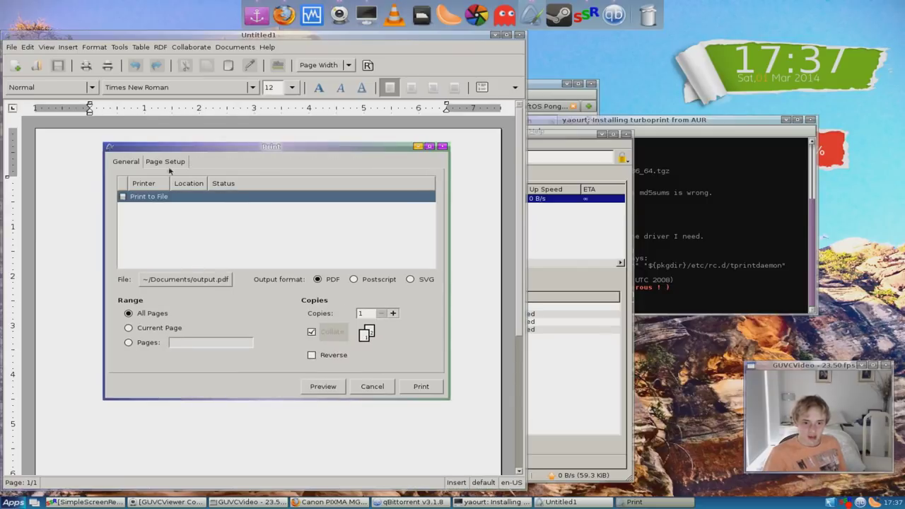
click(157, 161)
click(124, 161)
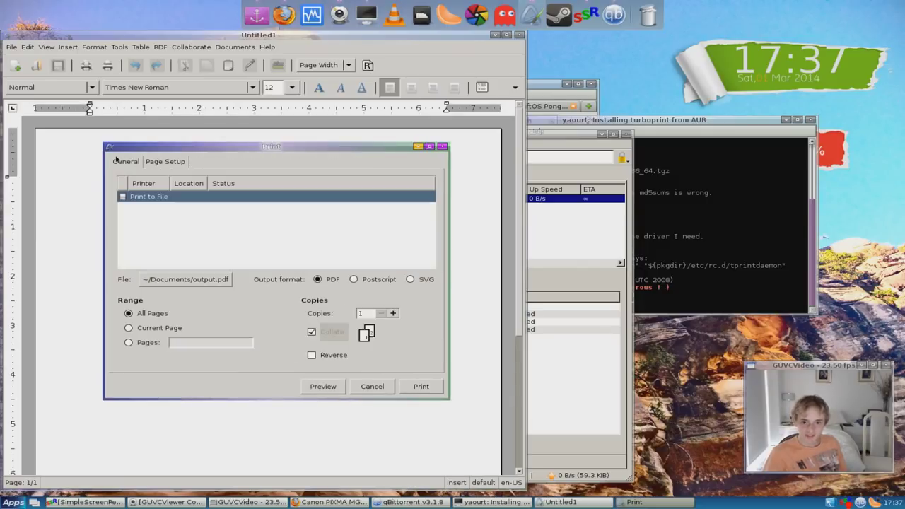
click(368, 390)
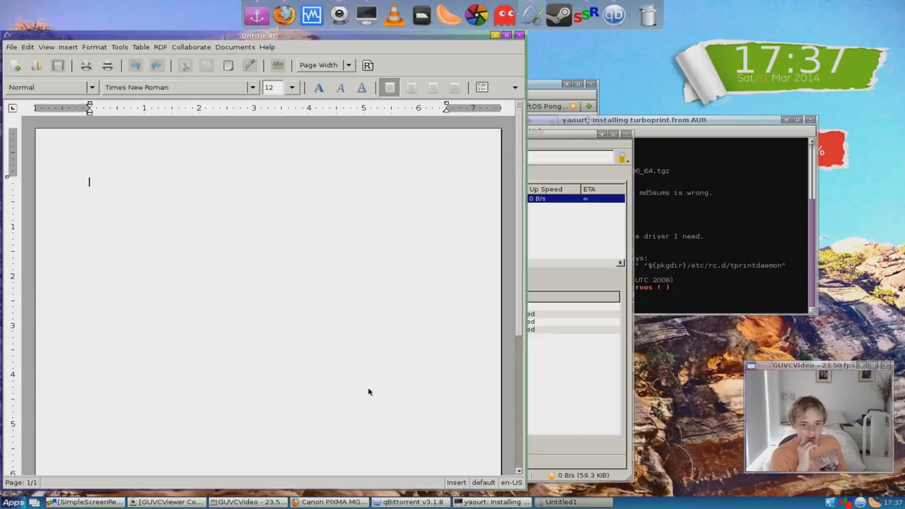
- Search 'add printer to arch' in a new tab and open the CUPS ArchWiki page
click(294, 503)
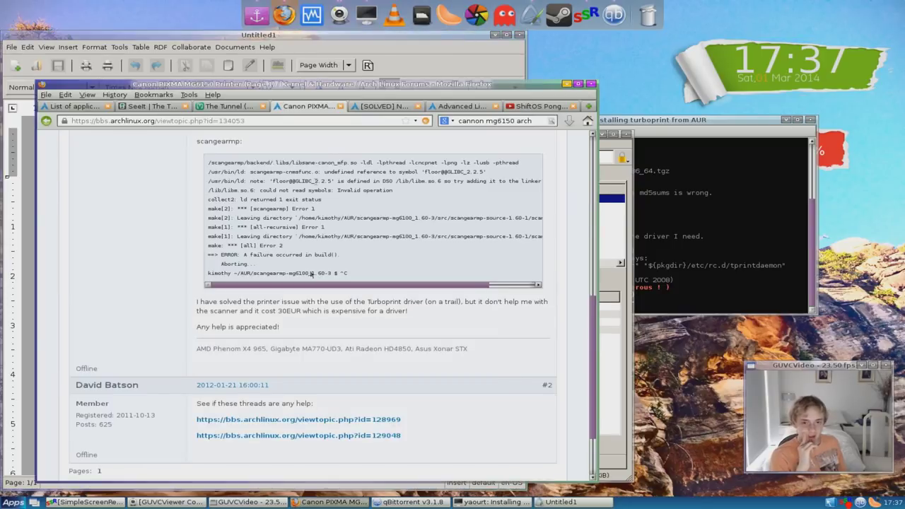
click(590, 106)
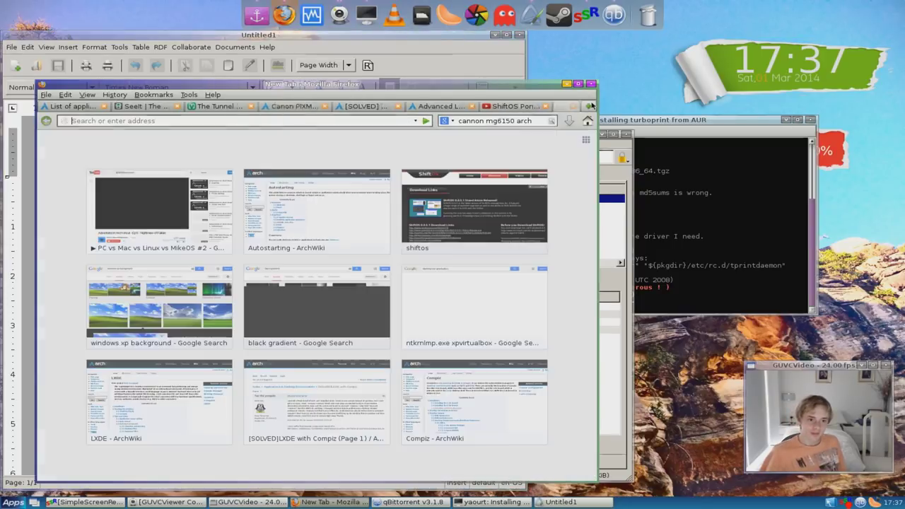
click(534, 123)
key(BackSpace)
key(BackSpace)
key(BackSpace)
key(BackSpace)
key(BackSpace)
key(BackSpace)
key(BackSpace)
key(BackSpace)
key(BackSpace)
key(BackSpace)
key(BackSpace)
key(BackSpace)
key(BackSpace)
key(BackSpace)
key(BackSpace)
key(BackSpace)
key(BackSpace)
key(BackSpace)
text(add)
key(BackSpace)
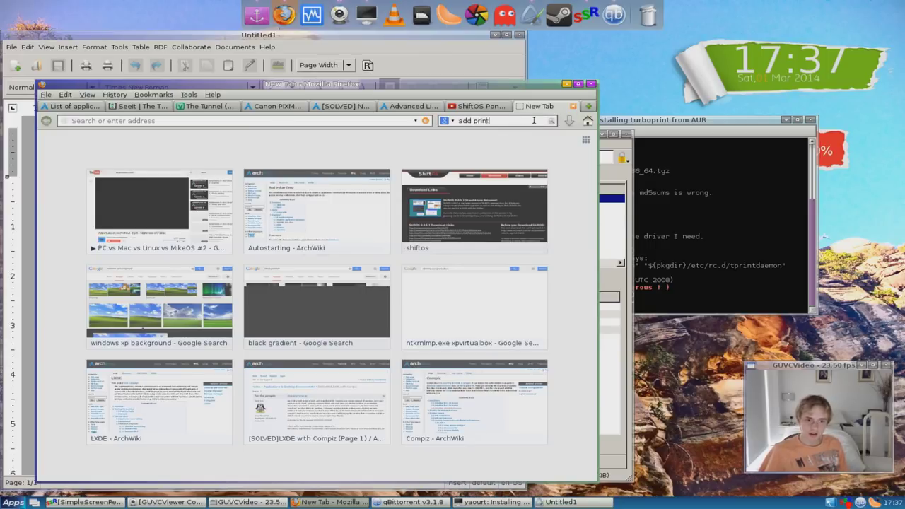
text(printer to arch)
key(Return)
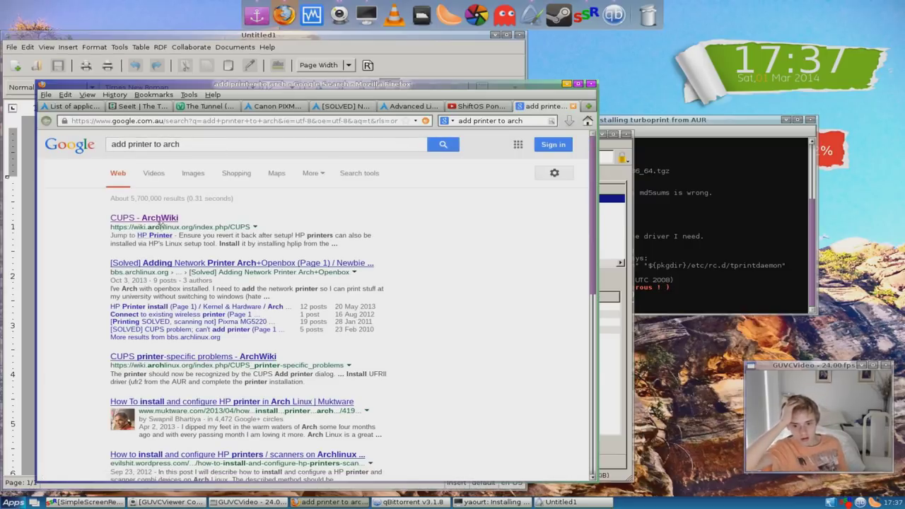
click(159, 219)
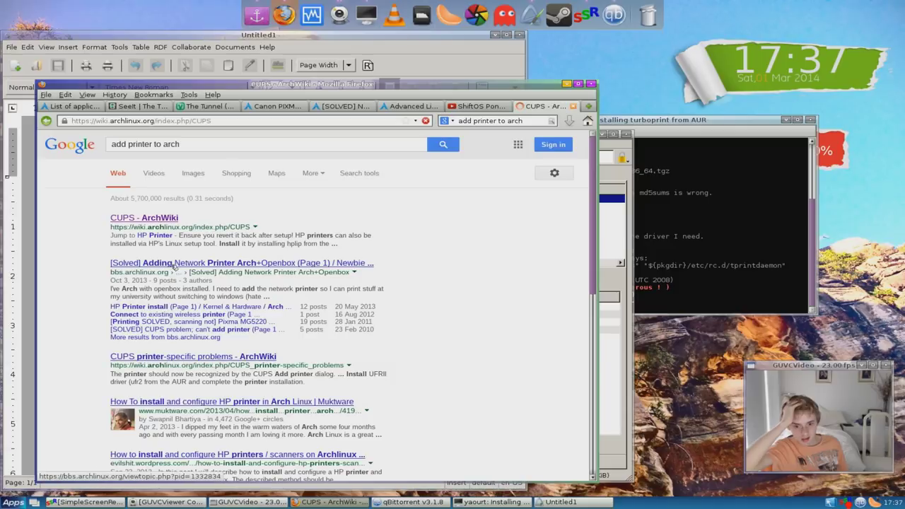
- Jump to '3.1 Printer driver', read down to the CUPS daemon, and select its start command
scroll(227, 249, down, 2)
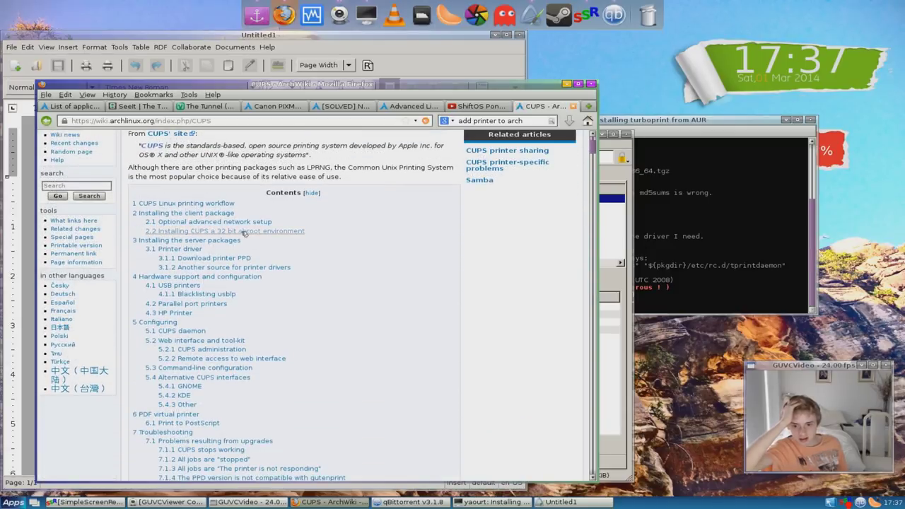
click(191, 250)
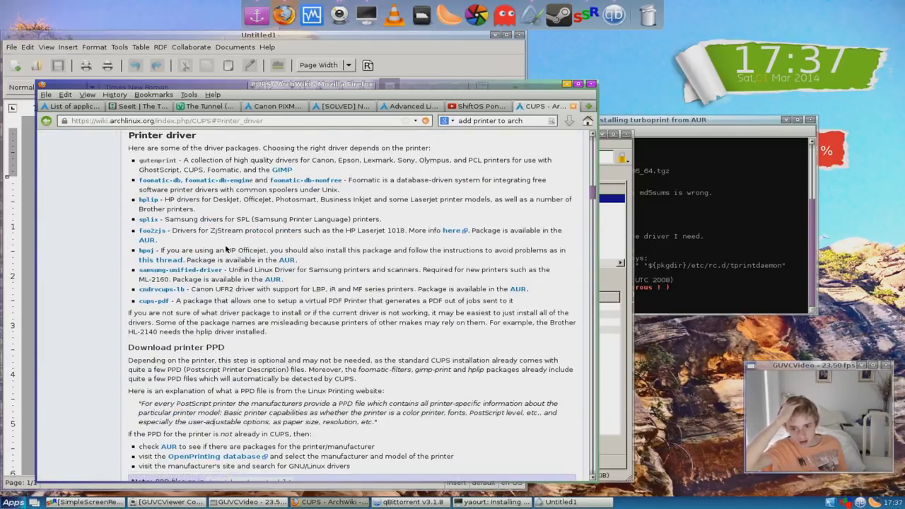
scroll(330, 186, down, 4)
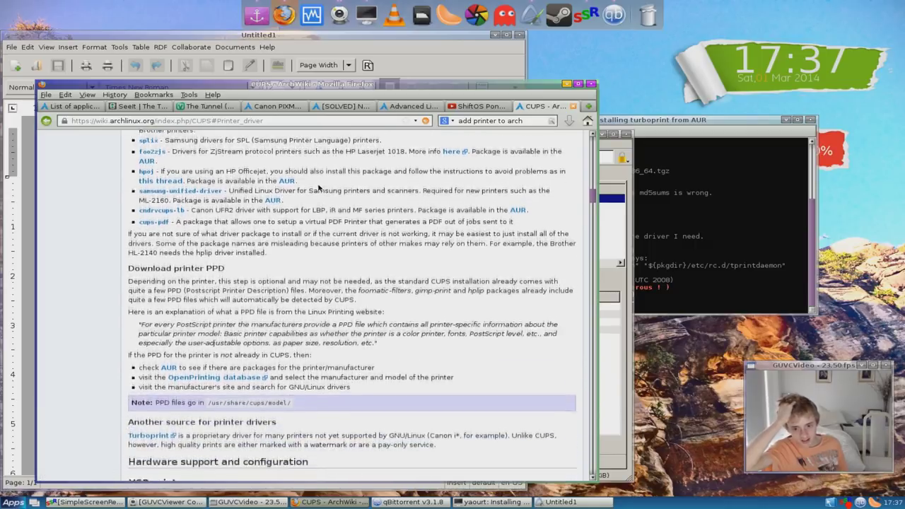
scroll(344, 376, down, 5)
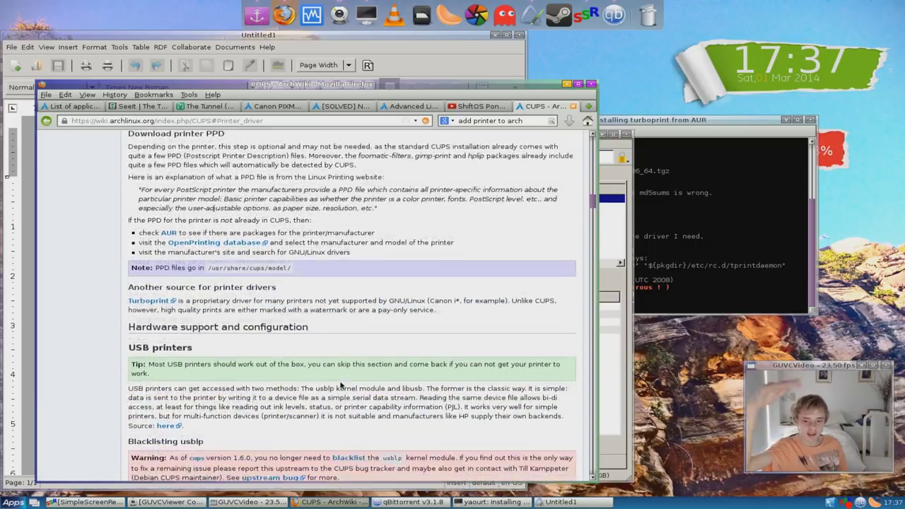
scroll(344, 375, down, 12)
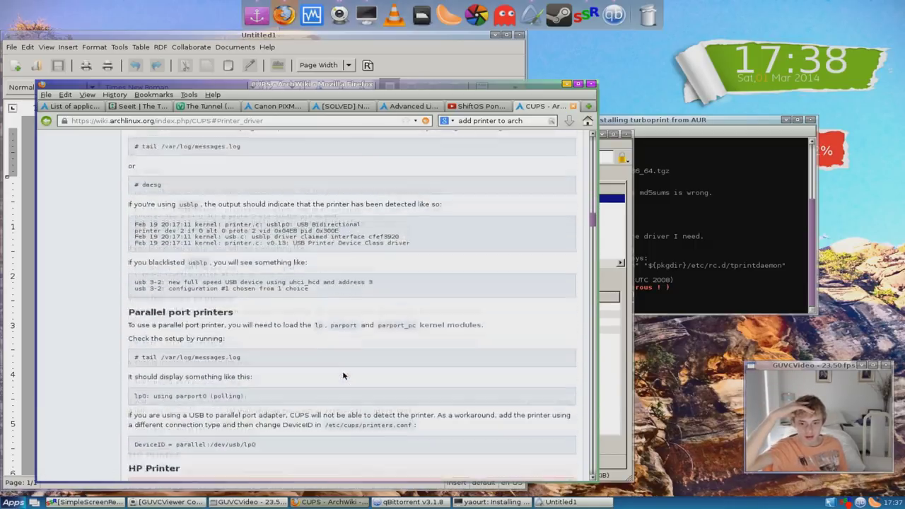
scroll(344, 375, down, 10)
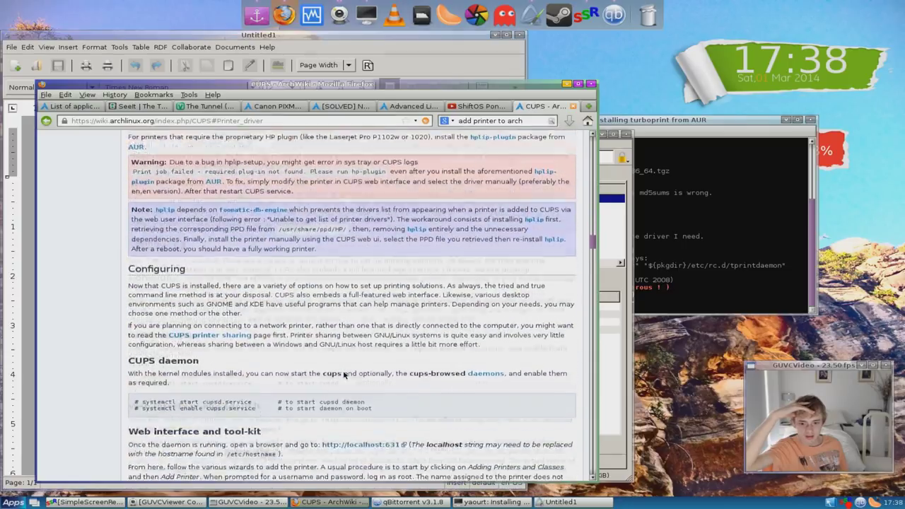
scroll(343, 374, down, 1)
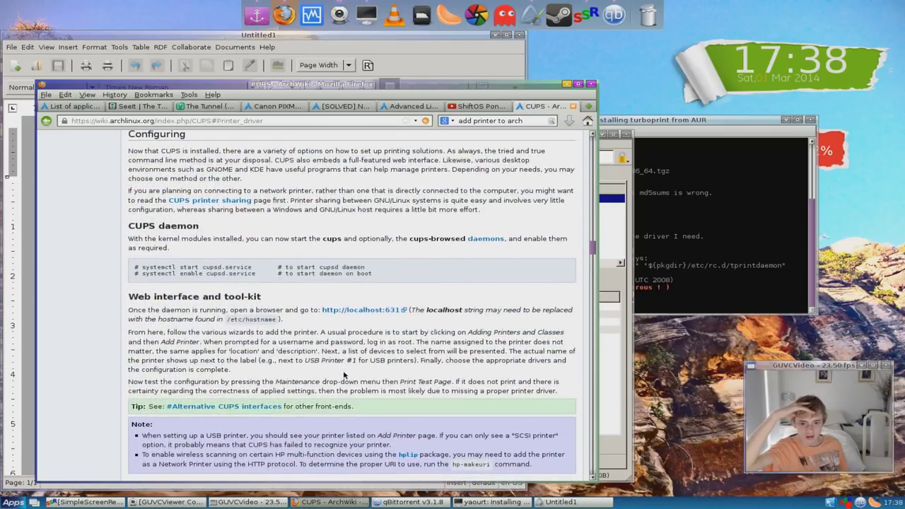
scroll(344, 376, down, 1)
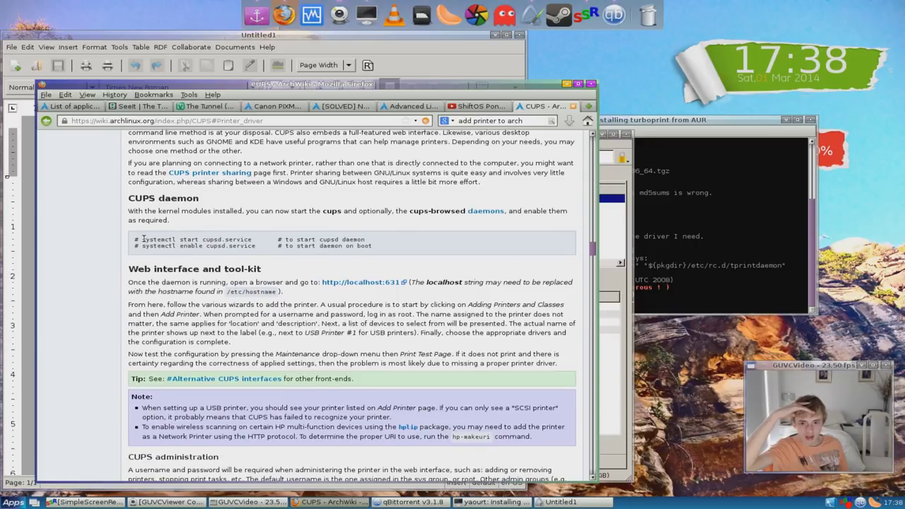
scroll(143, 239, up, 2)
drag(140, 266, 312, 267)
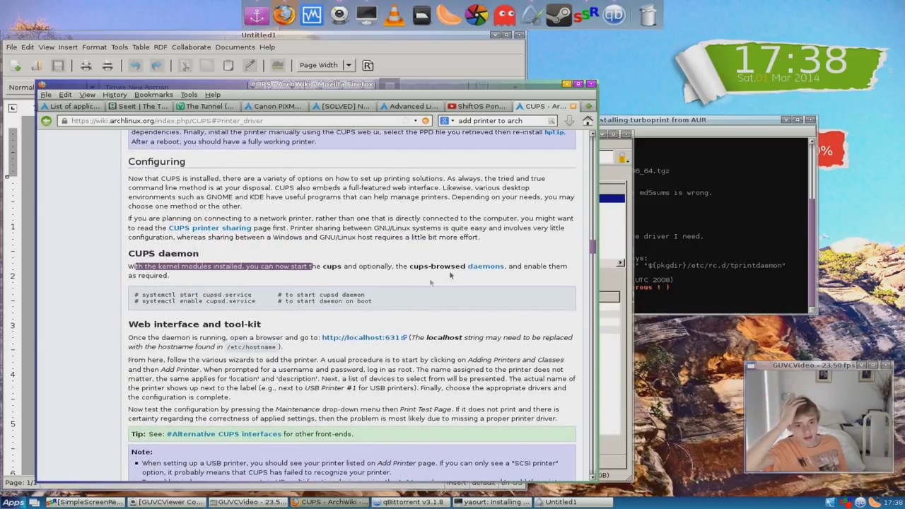
drag(140, 294, 248, 293)
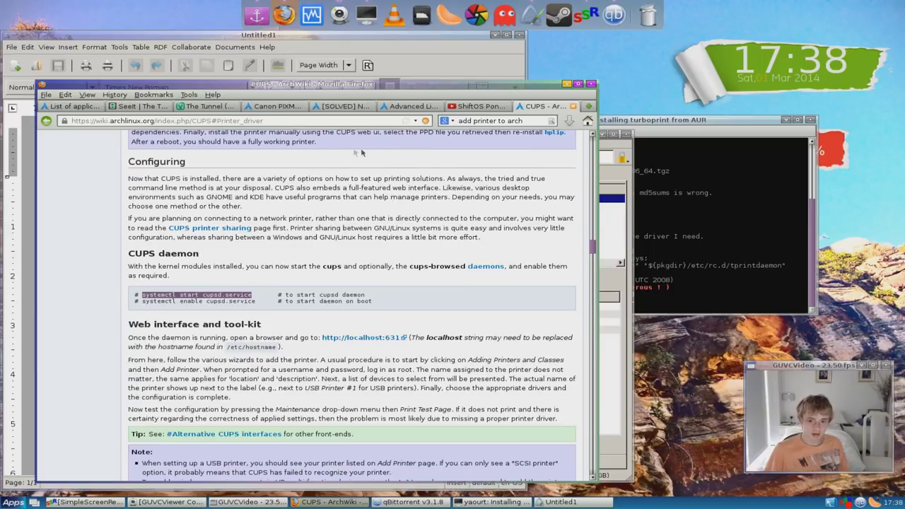
click(367, 20)
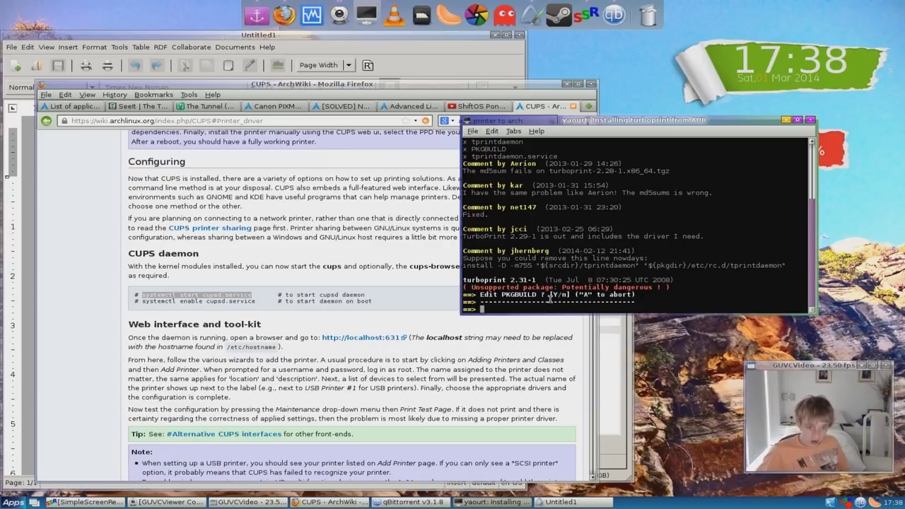
- Decline editing the PKGBUILD and turboprint.install, and proceed with building turboprint
text(n)
key(Return)
text(n)
key(Return)
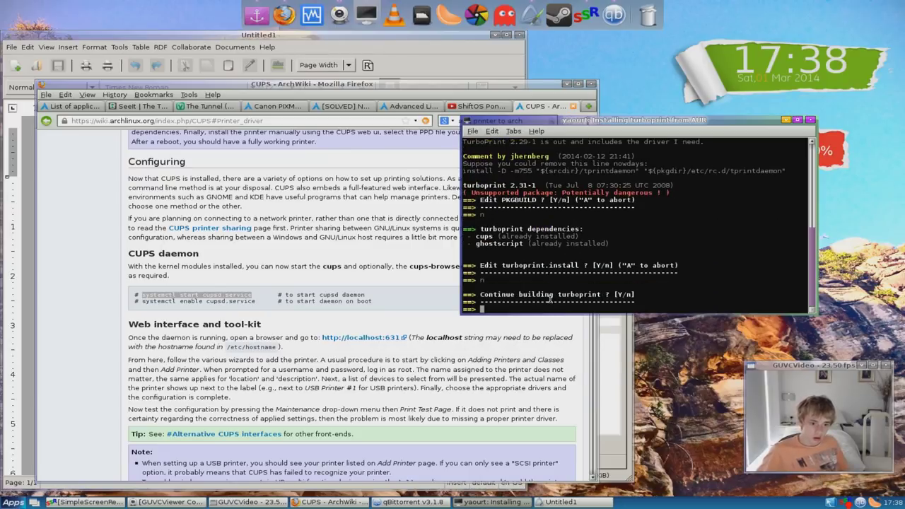
key(Return)
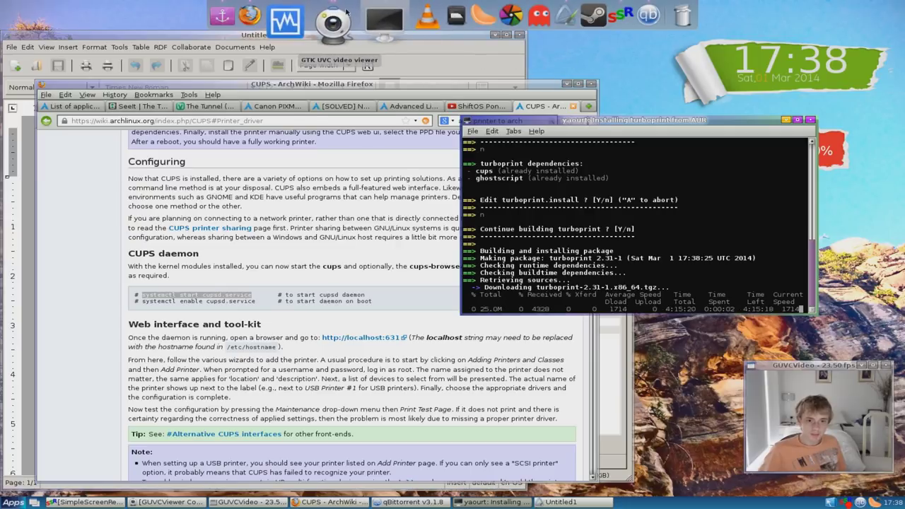
- In a second terminal, start cupsd.service, rerunning the command with sudo
right_click(368, 18)
click(348, 76)
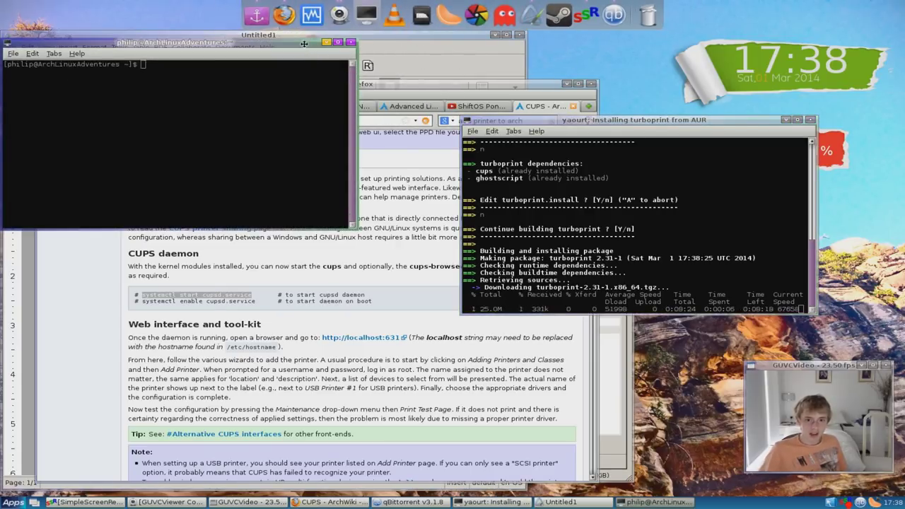
drag(303, 42, 787, 189)
text(systemc)
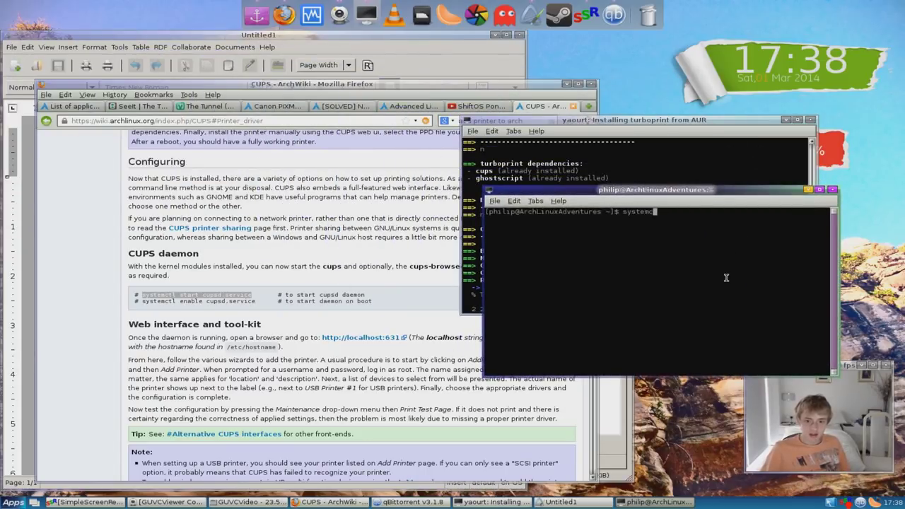
text(tl start cupsd.service)
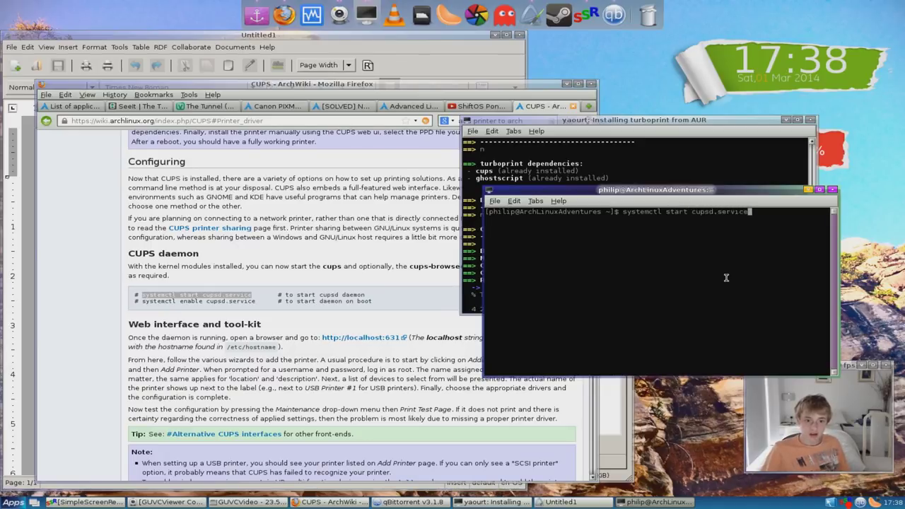
key(Return)
key(Up)
key(ctrl+Left)
key(ctrl+Left)
key(ctrl+Left)
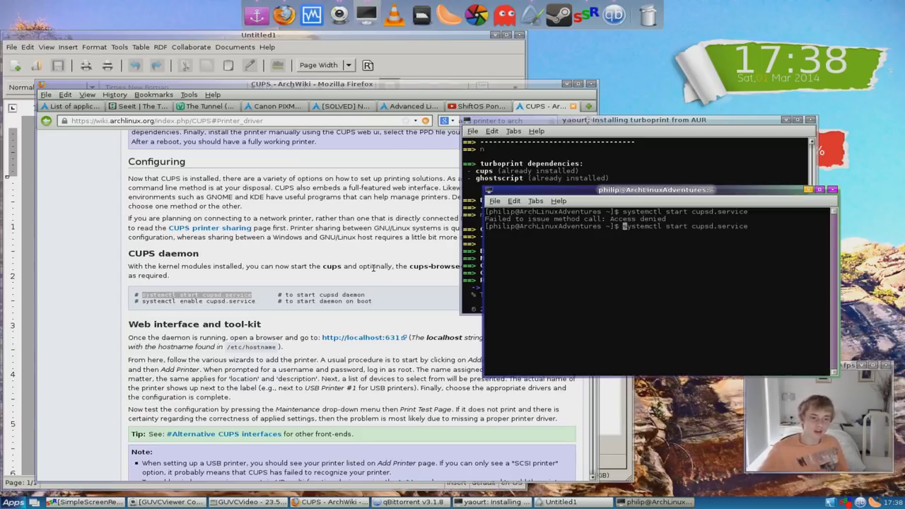
text(sudo)
key(Return)
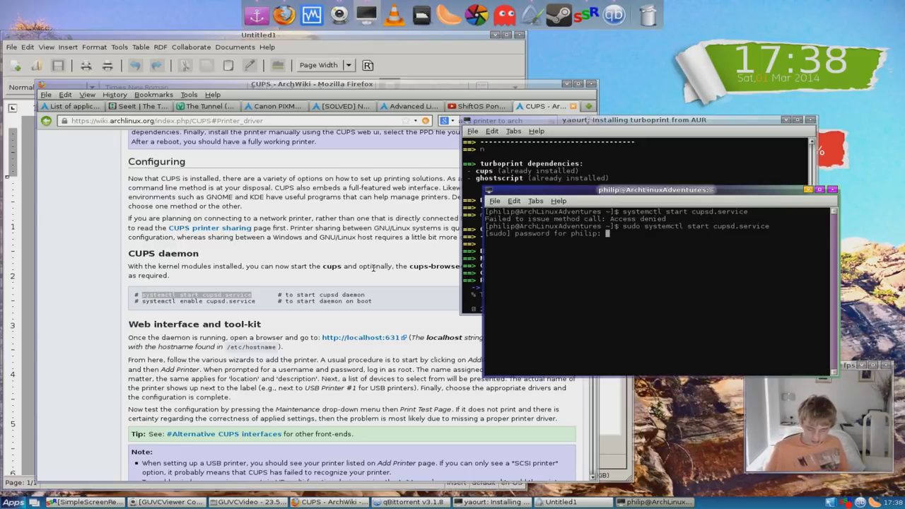
key(Return)
- Edit the command to 'sudo systemctl enable cupsd.service' and run it, which fails
key(Up)
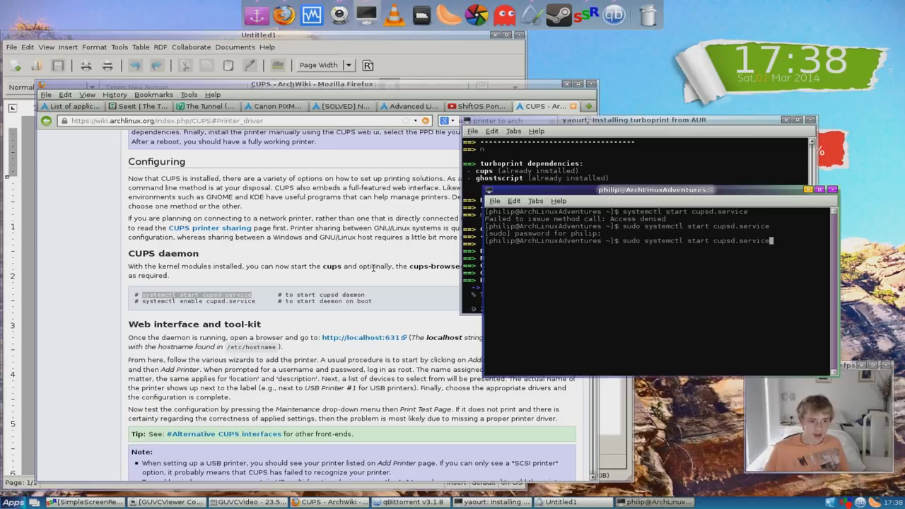
key(Left)
key(Left)
key(Left)
key(Left)
key(Left)
key(Left)
key(Left)
key(Left)
key(Left)
key(Left)
key(Left)
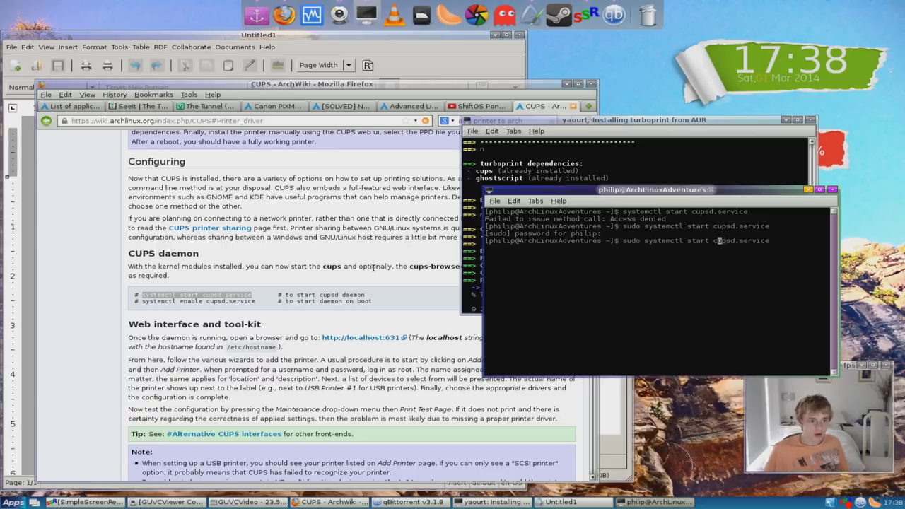
key(BackSpace)
key(BackSpace)
key(BackSpace)
key(BackSpace)
key(BackSpace)
text(enable)
key(Return)
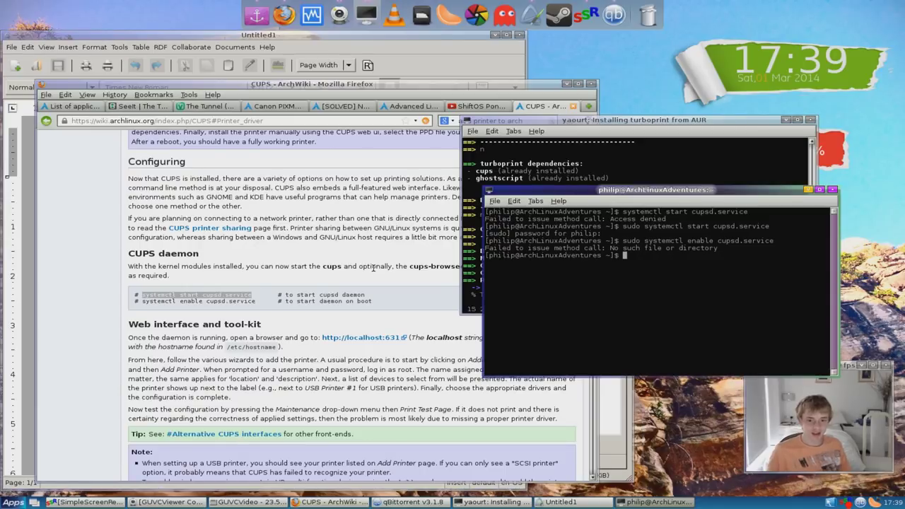
- Copy 'systemctl enable cupsd.service' from the wiki, paste it into the terminal, and run it
drag(260, 301, 143, 303)
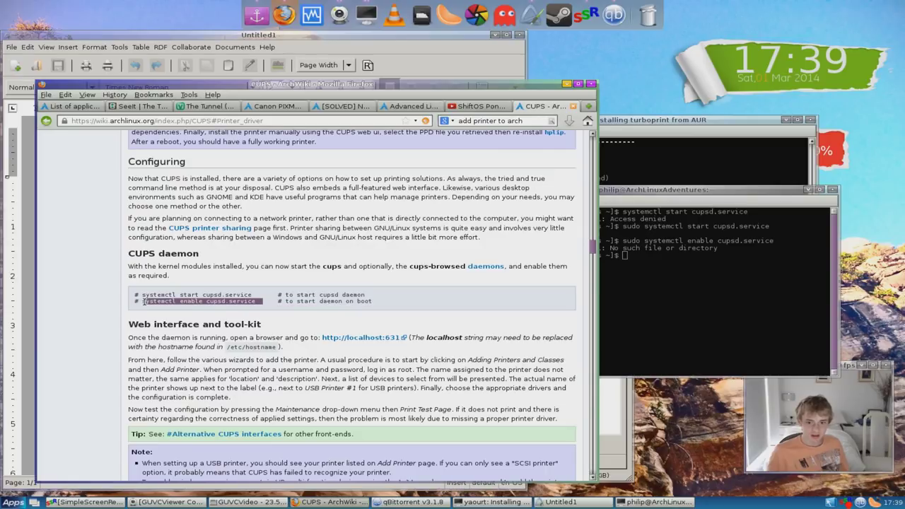
right_click(161, 301)
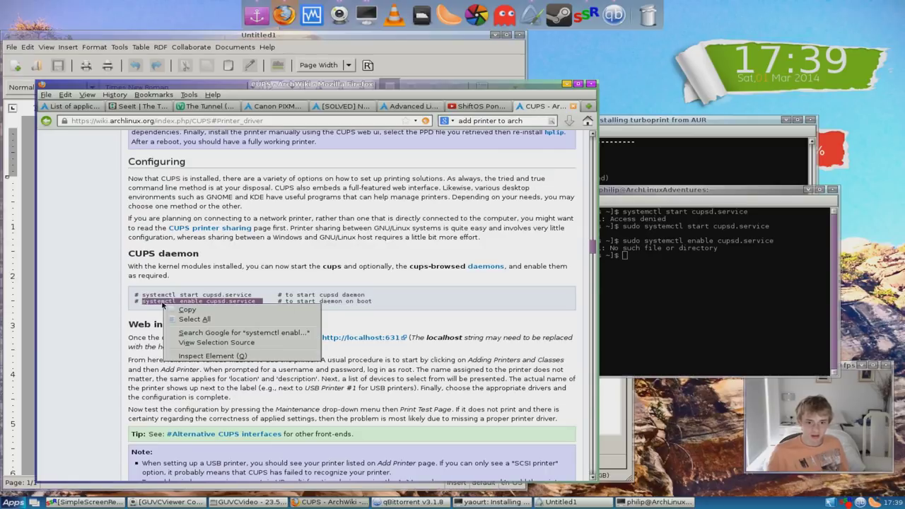
click(194, 311)
click(710, 312)
right_click(701, 280)
click(753, 320)
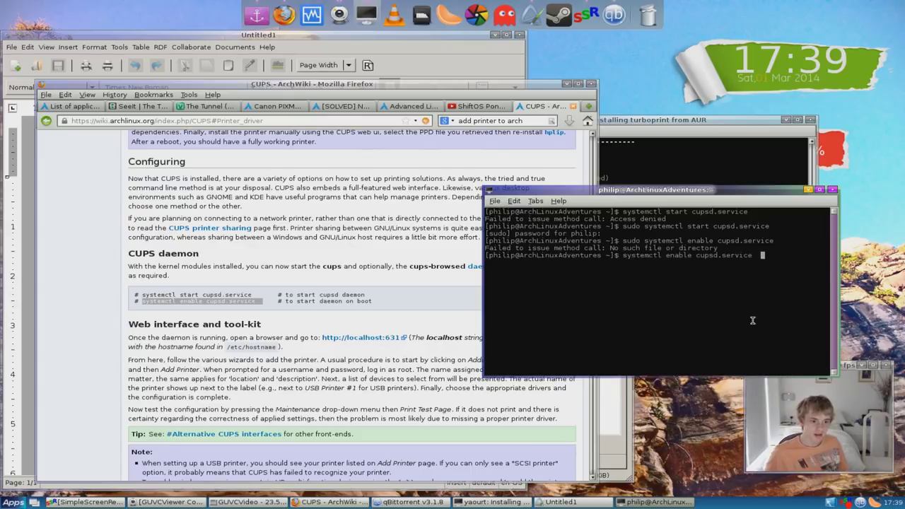
key(Return)
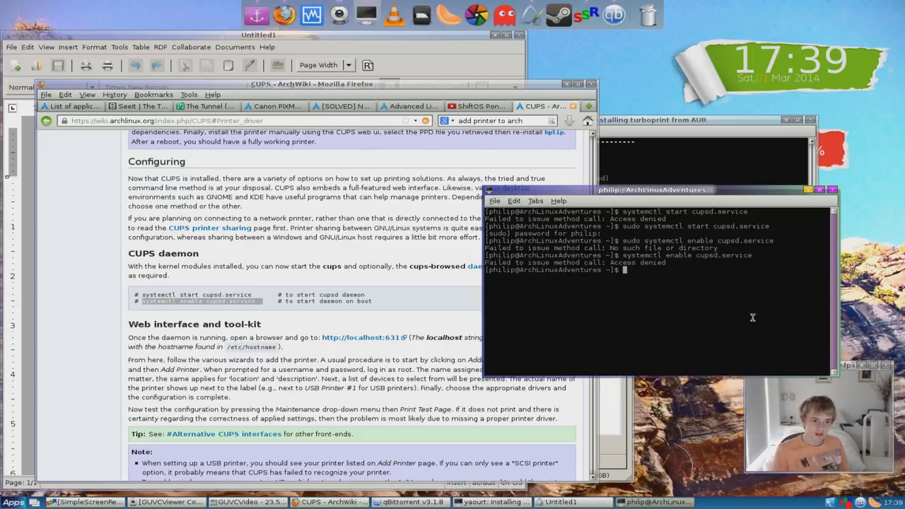
- Rerun the enable command prefixed with sudo
key(Up)
key(Left)
key(Left)
key(Left)
key(Left)
key(Left)
key(Left)
key(Left)
key(Left)
key(Left)
key(Left)
key(Left)
key(Left)
key(Left)
key(Left)
key(Left)
key(Left)
key(Left)
key(Left)
key(Left)
key(Left)
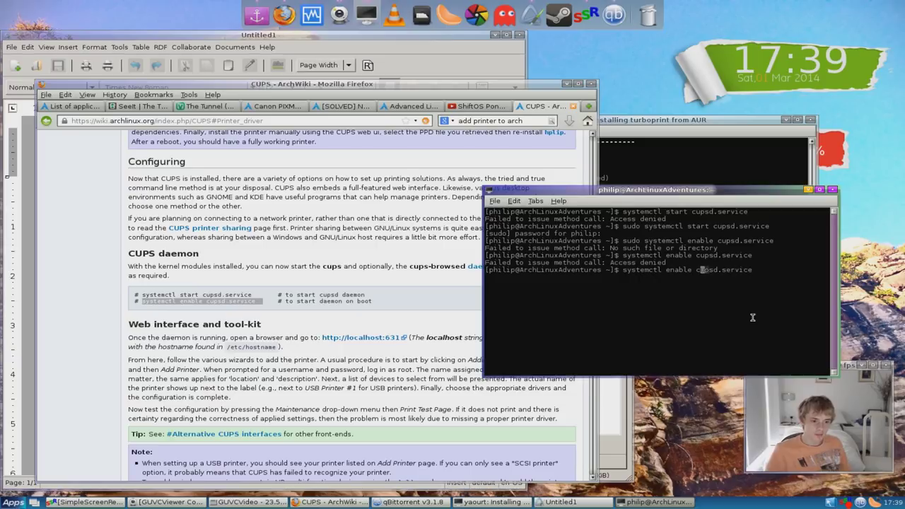
text(sudo)
key(Return)
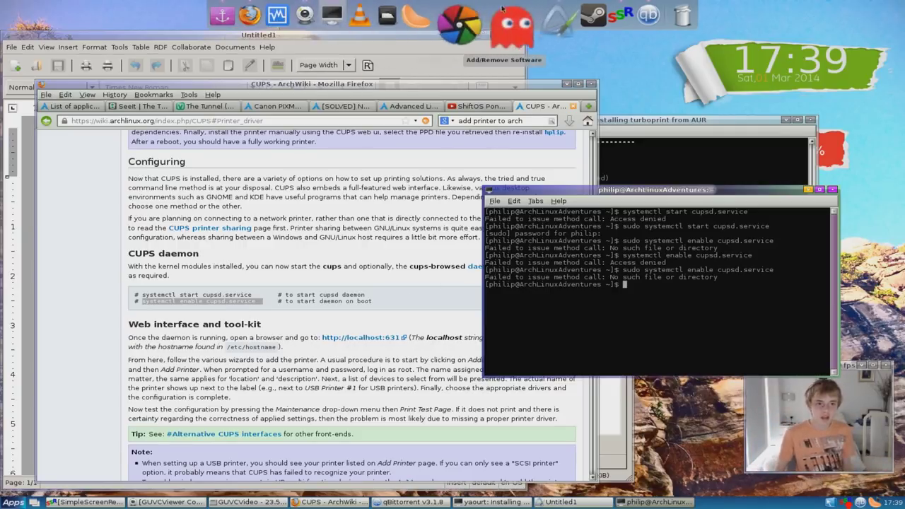
- Reopen AbiWord's Print dialog, check the Page Setup and General tabs, and cancel
click(438, 35)
click(12, 47)
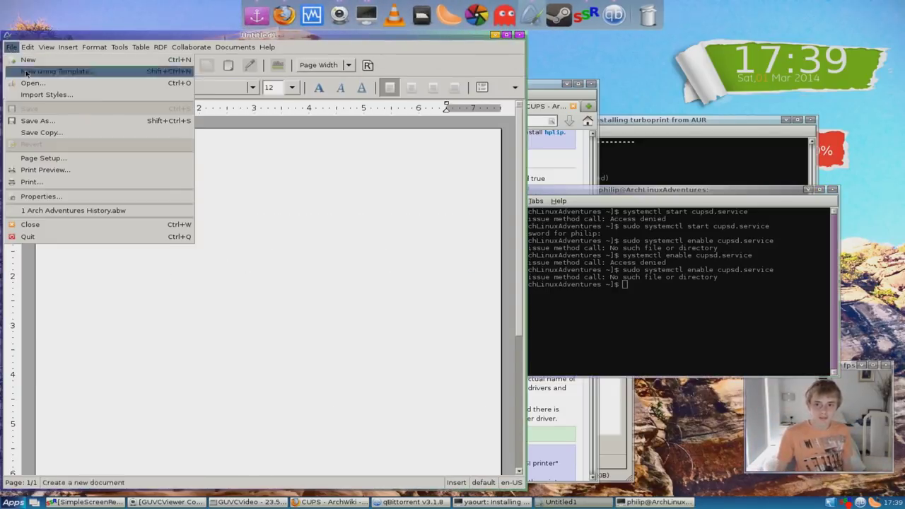
click(63, 186)
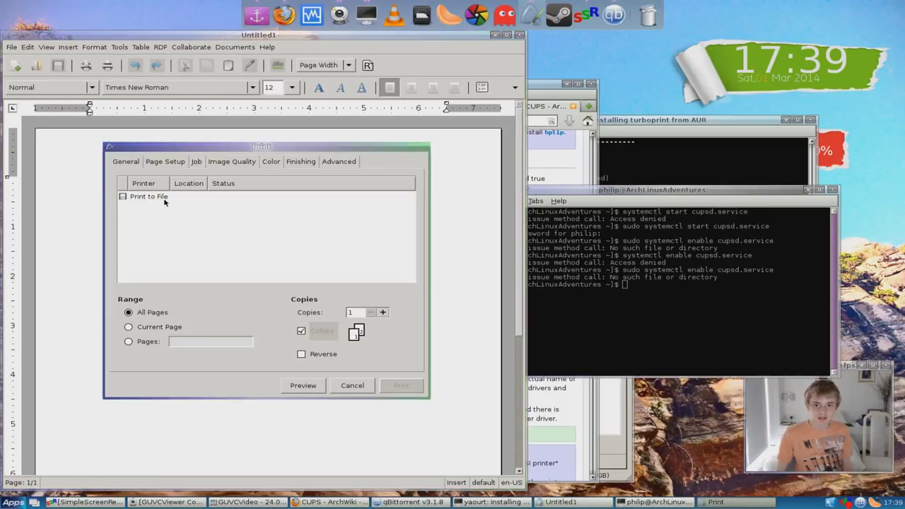
click(165, 198)
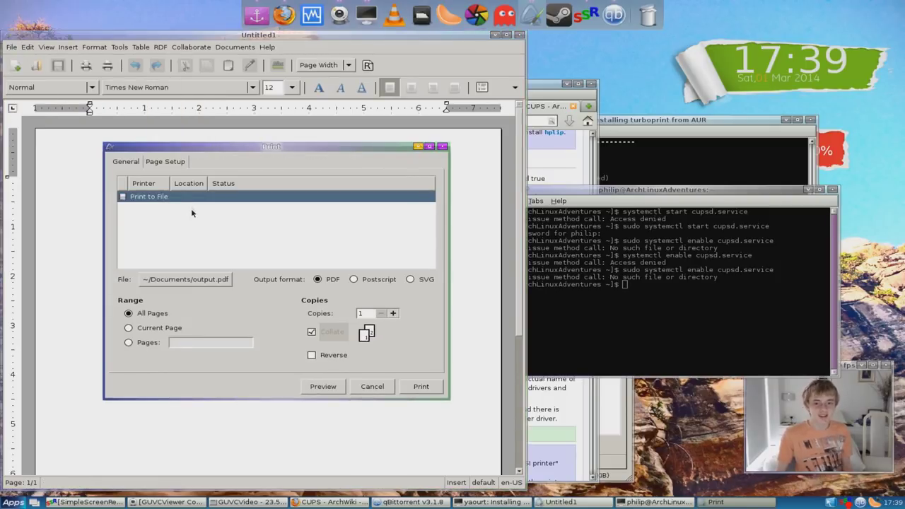
click(159, 165)
click(126, 164)
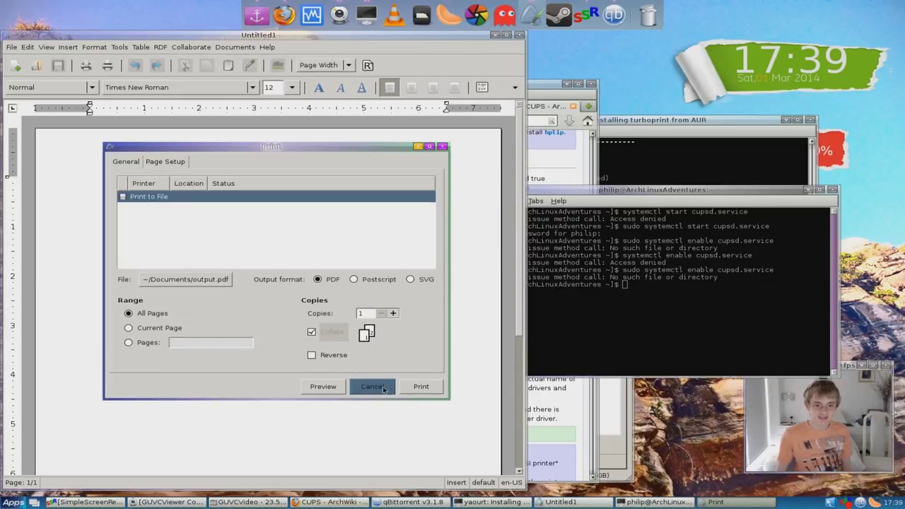
click(372, 386)
- Check the turboprint download progress in the terminal, then return to the CUPS ArchWiki page
click(719, 269)
click(682, 161)
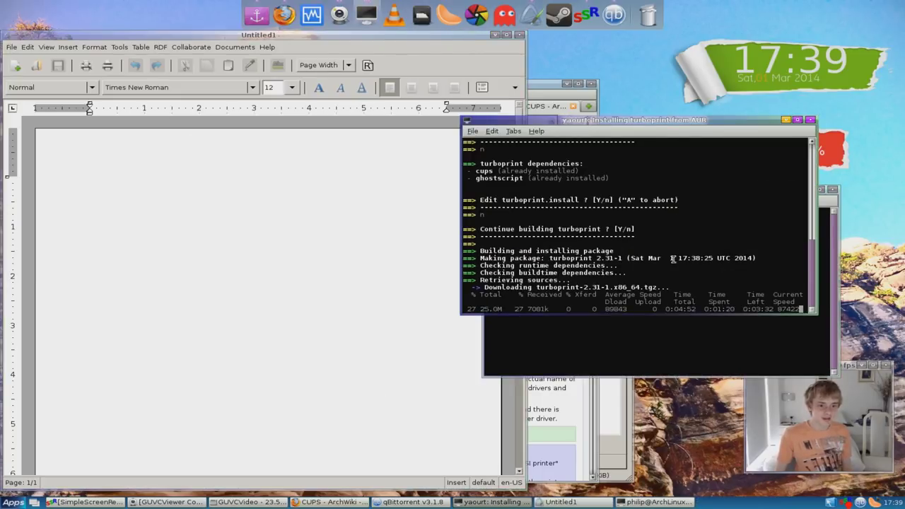
click(422, 50)
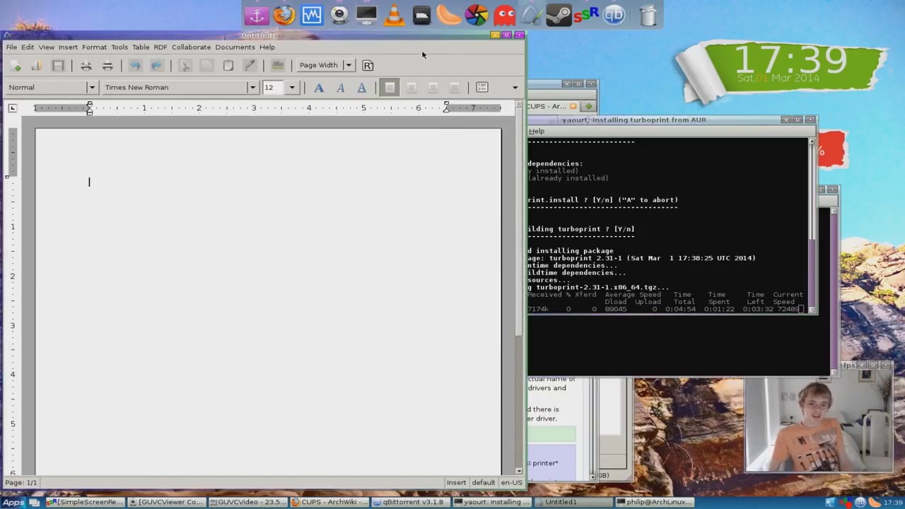
click(540, 91)
- Scroll to CUPS administration and select 'groupadd printadmin' for copying
scroll(407, 173, down, 5)
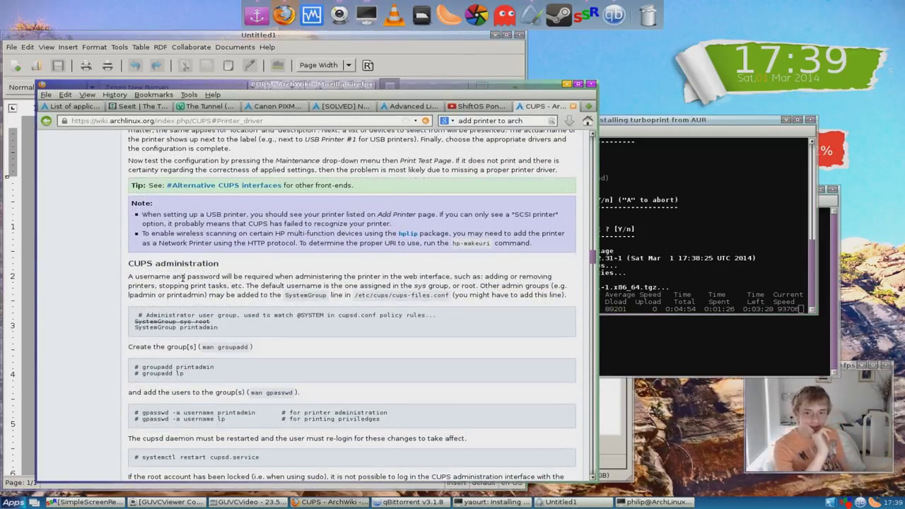
scroll(183, 279, down, 4)
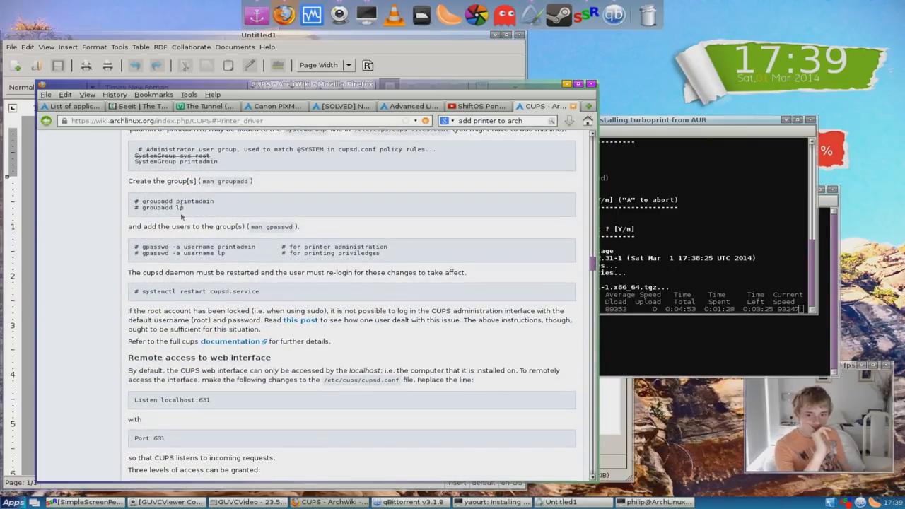
scroll(186, 203, up, 1)
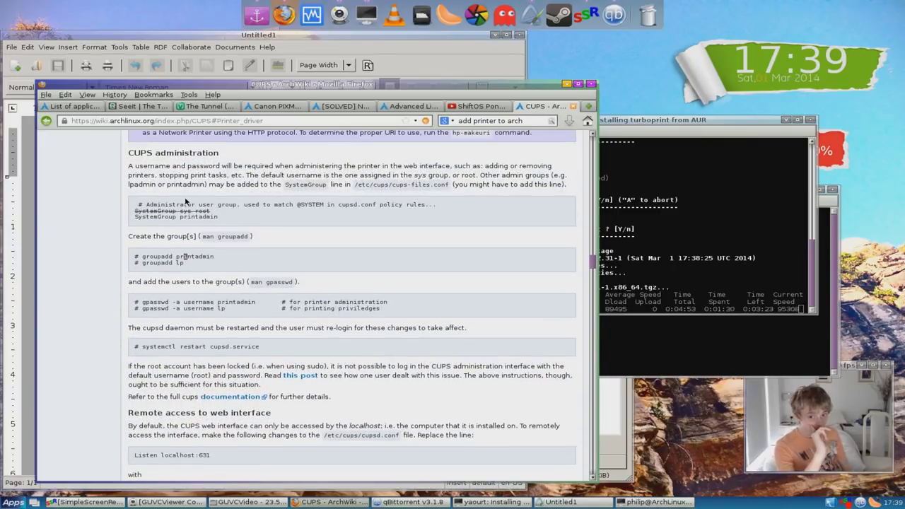
drag(215, 167, 270, 189)
click(367, 164)
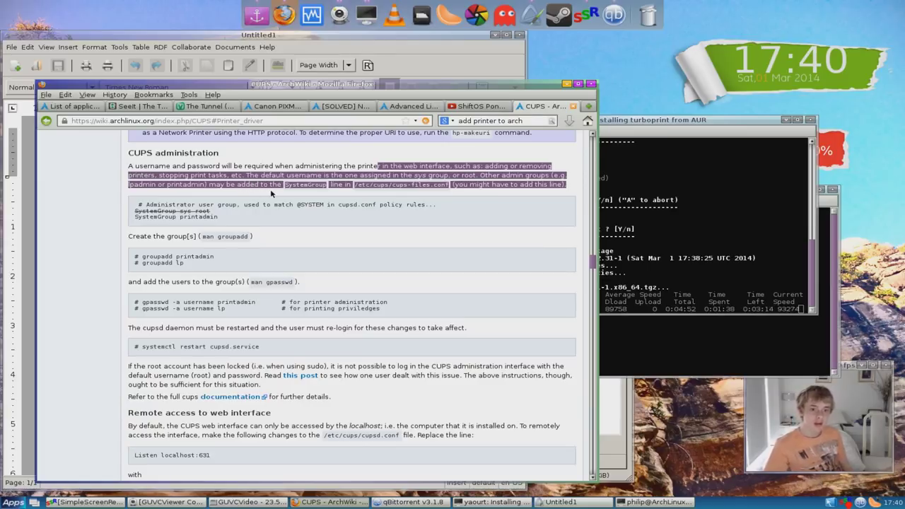
click(270, 189)
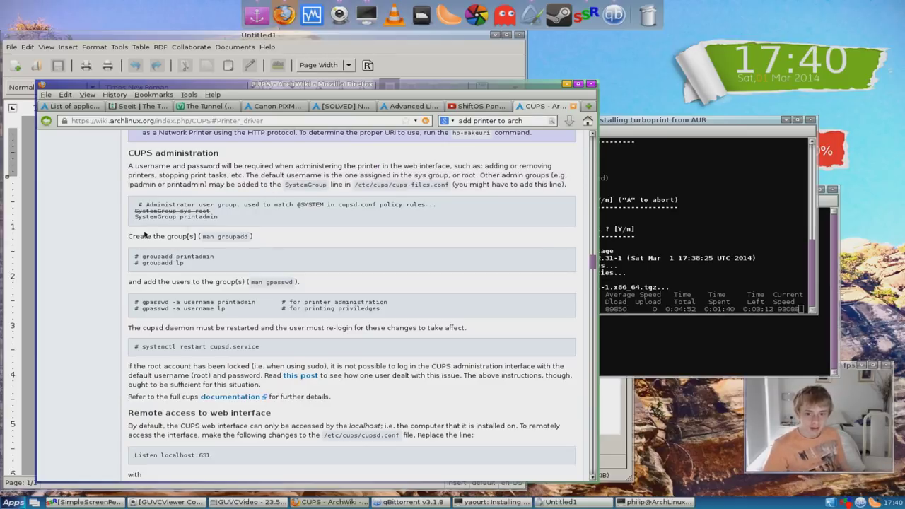
drag(217, 257, 139, 256)
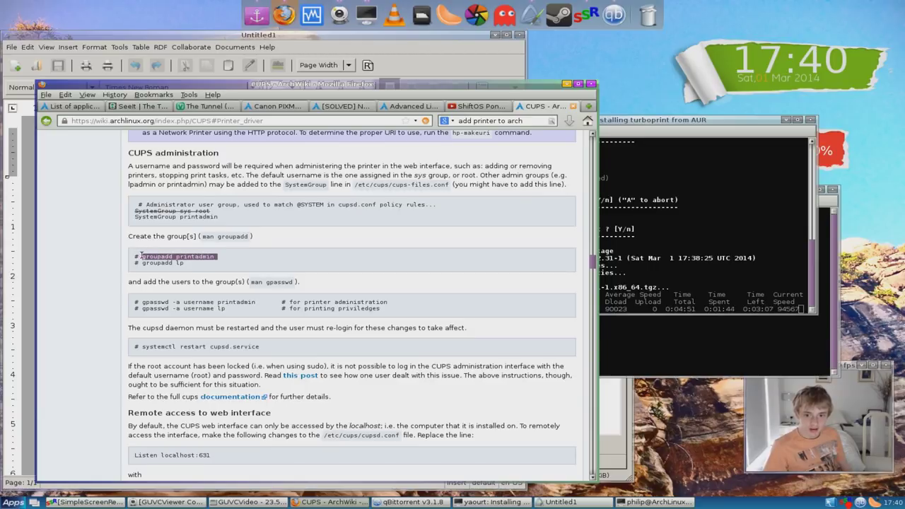
right_click(157, 256)
- Create the printadmin group by running sudo groupadd printadmin copied from the wiki
click(177, 263)
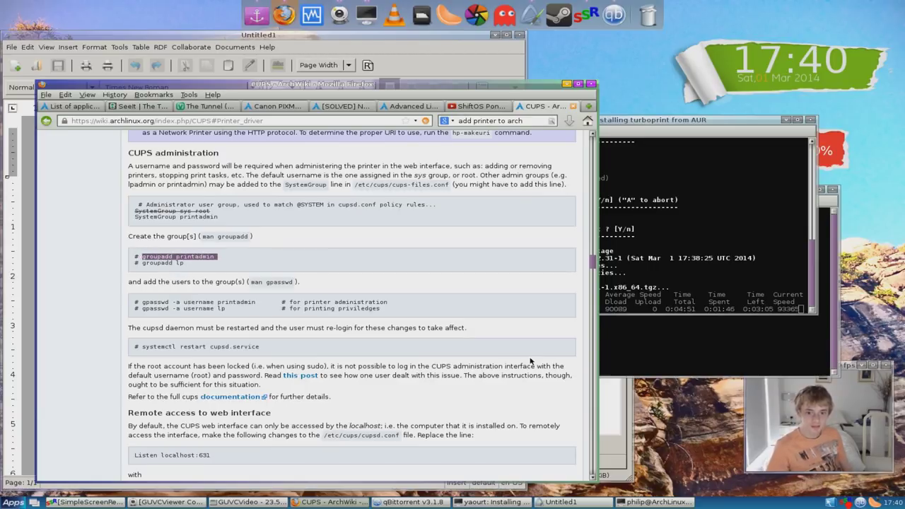
click(717, 310)
click(721, 348)
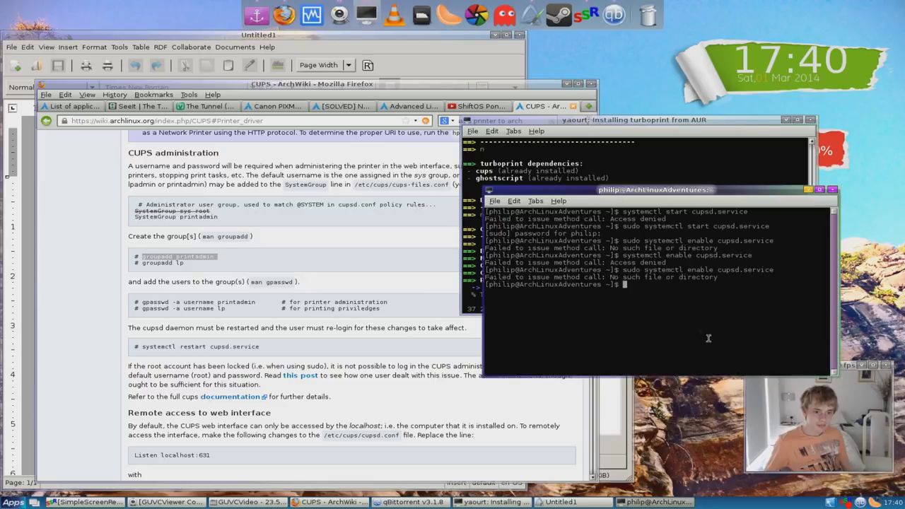
right_click(704, 330)
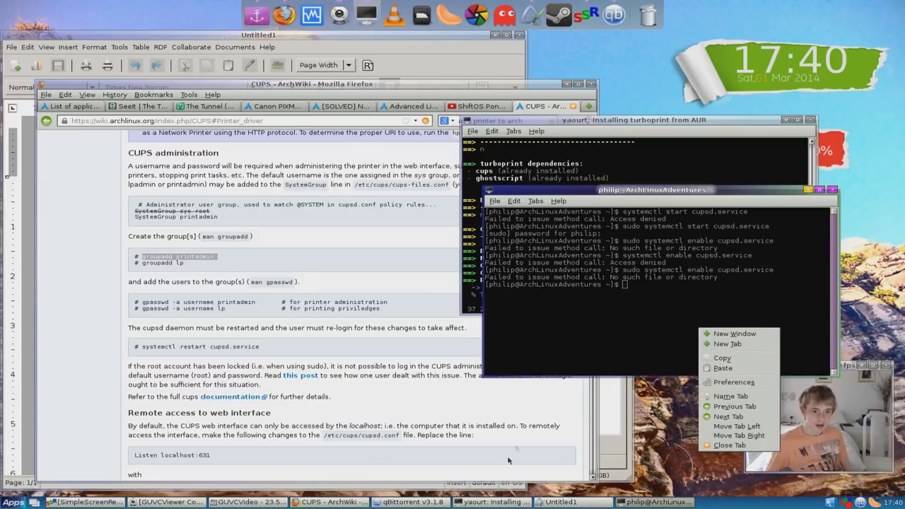
click(657, 292)
text(sud)
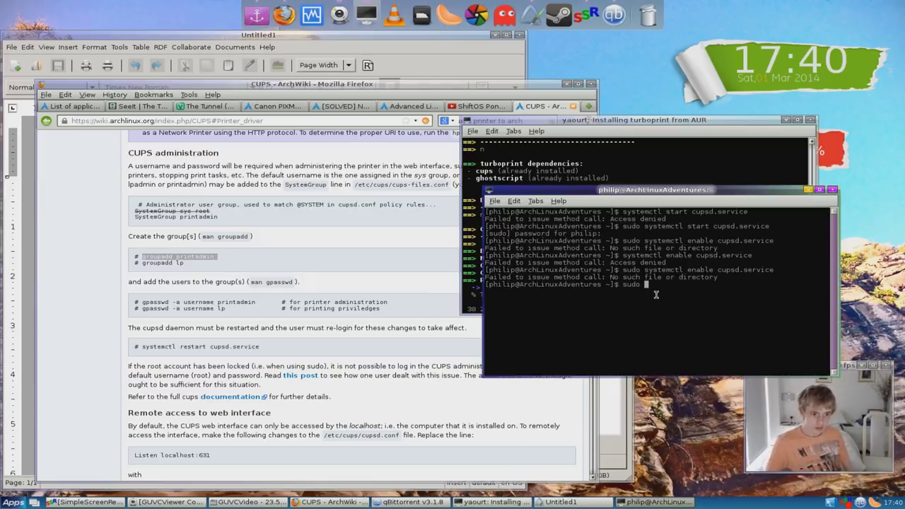
text(o)
right_click(656, 295)
click(678, 334)
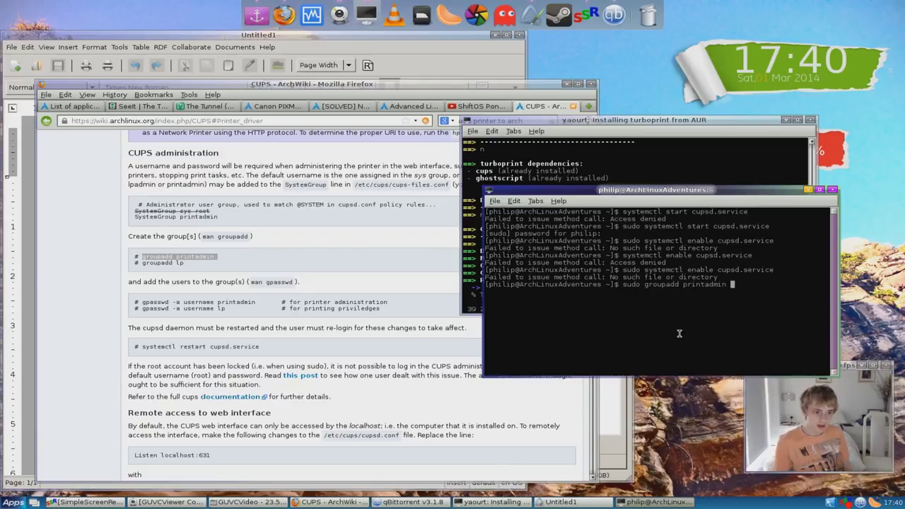
key(Return)
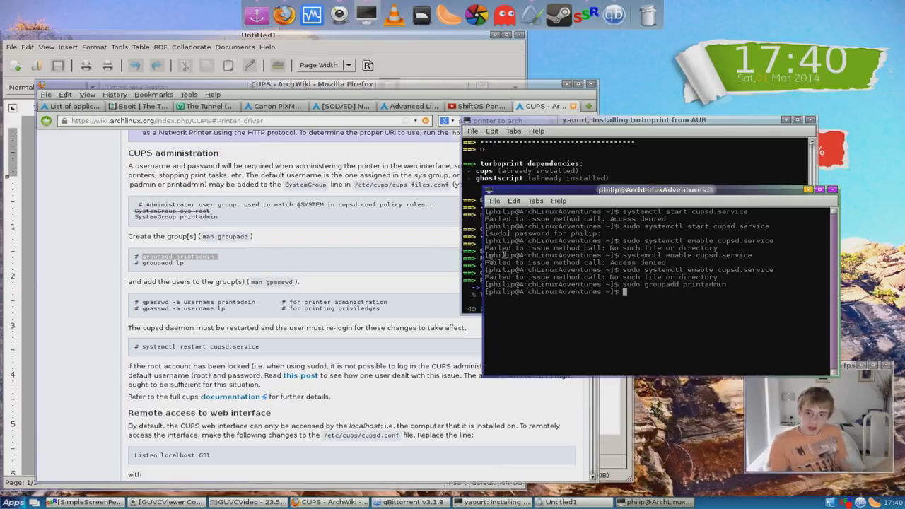
- Run sudo groupadd lp from the wiki, which reports the lp group already exists
click(191, 269)
drag(191, 269, 141, 263)
right_click(152, 263)
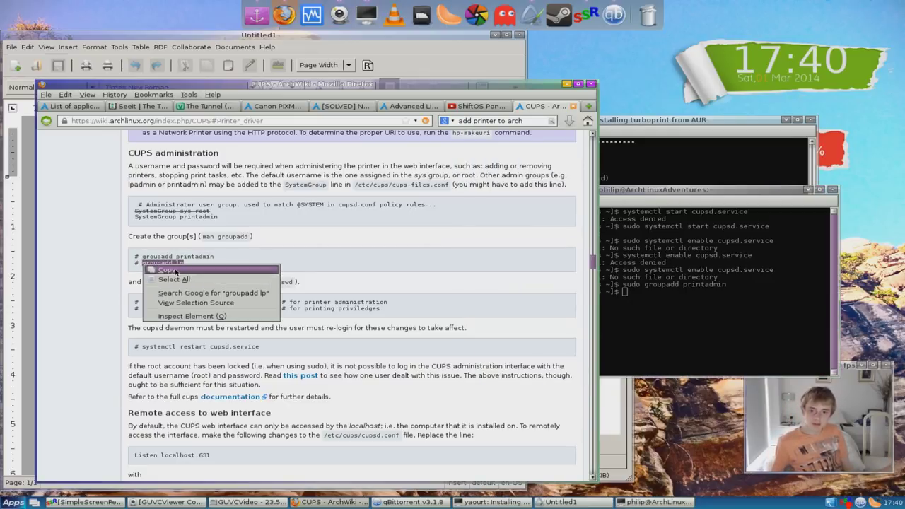
click(163, 267)
right_click(659, 302)
click(637, 287)
text(sudo)
right_click(662, 297)
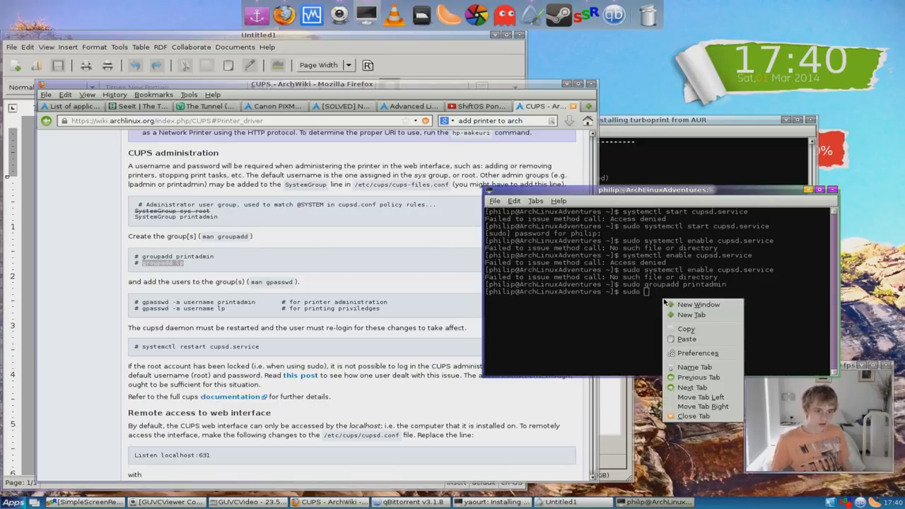
click(700, 340)
key(Return)
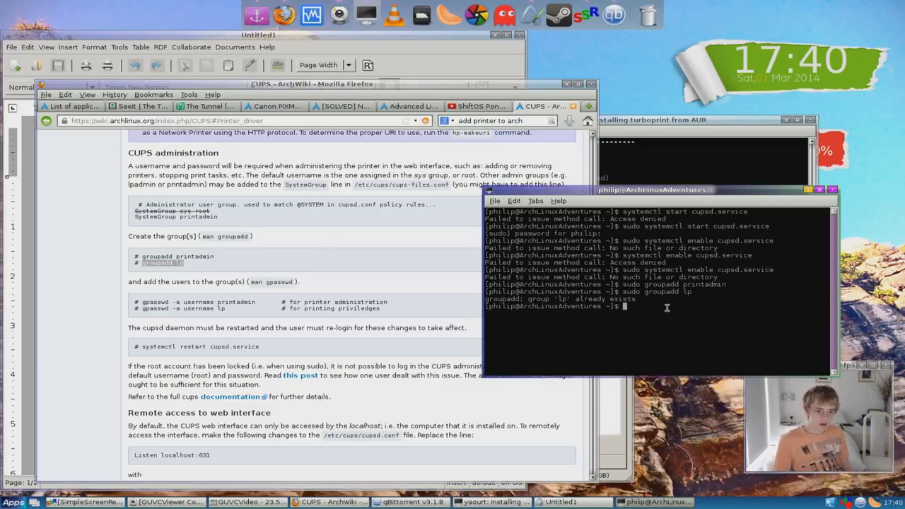
click(158, 273)
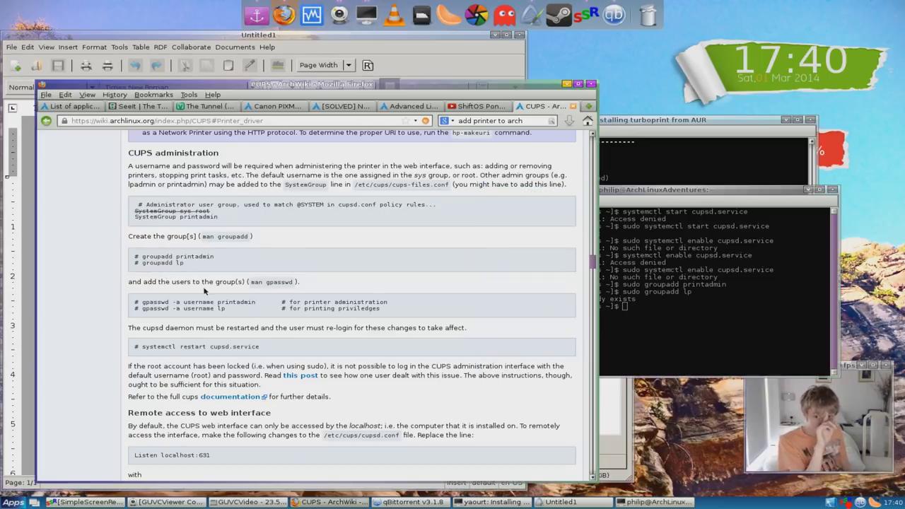
- Run the wiki's gpasswd -a username printadmin command with sudo
scroll(193, 262, down, 3)
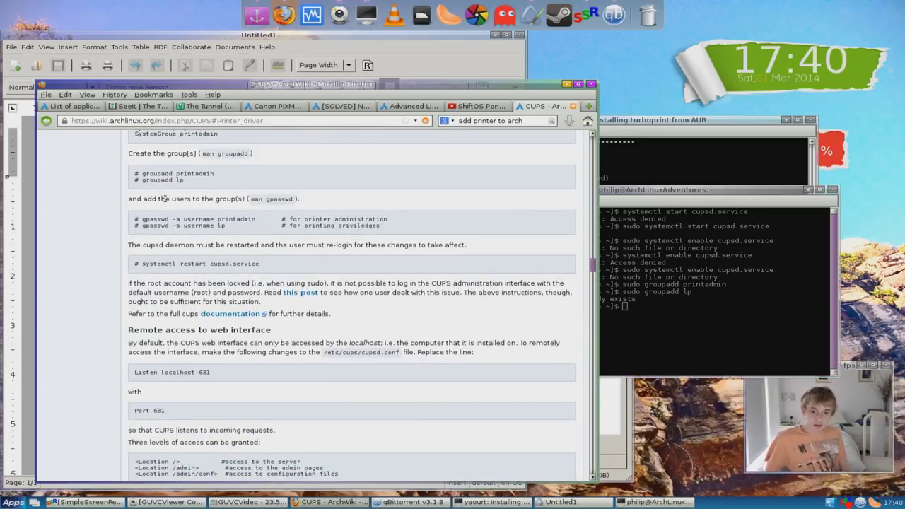
mouse_move(256, 218)
mouse_down()
mouse_move(139, 220)
mouse_move(261, 218)
mouse_up()
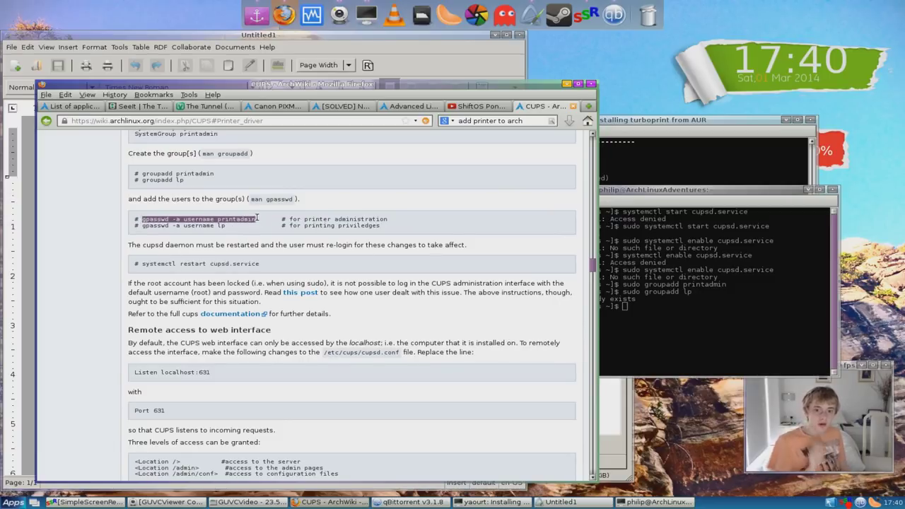
right_click(256, 219)
click(267, 223)
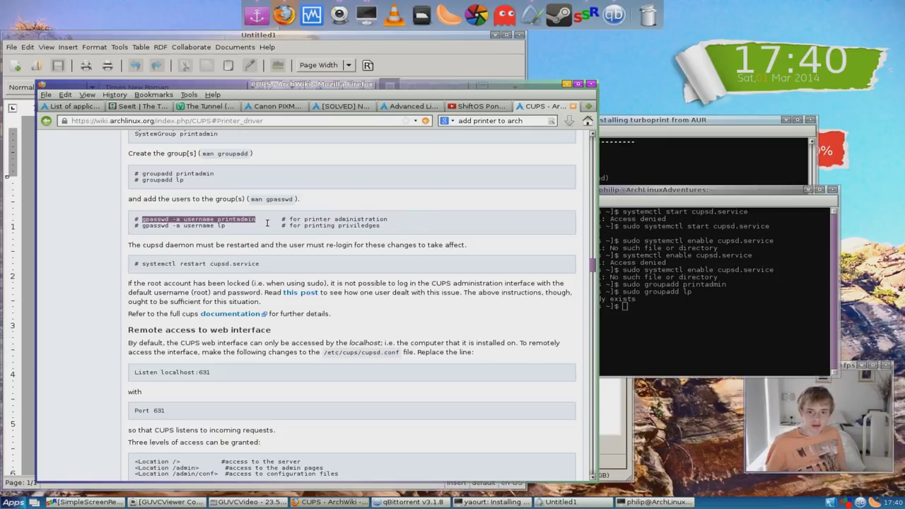
click(686, 317)
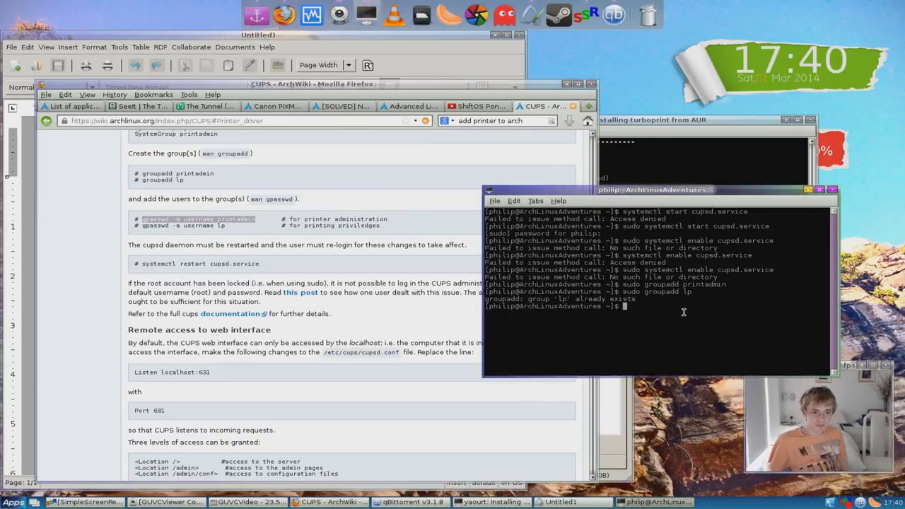
right_click(682, 308)
click(722, 349)
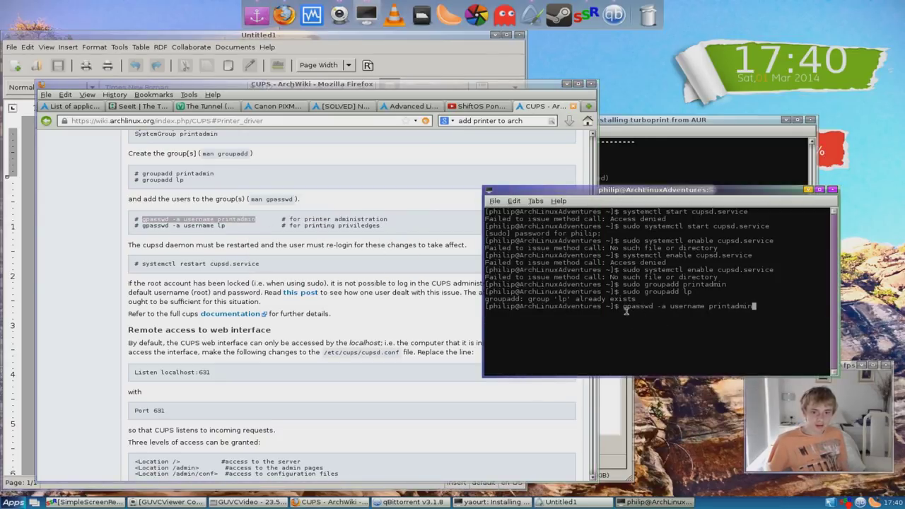
key(Left)
key(Left)
key(Left)
key(Left)
key(Left)
key(Left)
key(Left)
key(Left)
key(Left)
key(Left)
key(Left)
key(Left)
key(Left)
key(Left)
key(Left)
key(Left)
key(Left)
key(Left)
key(Left)
key(Left)
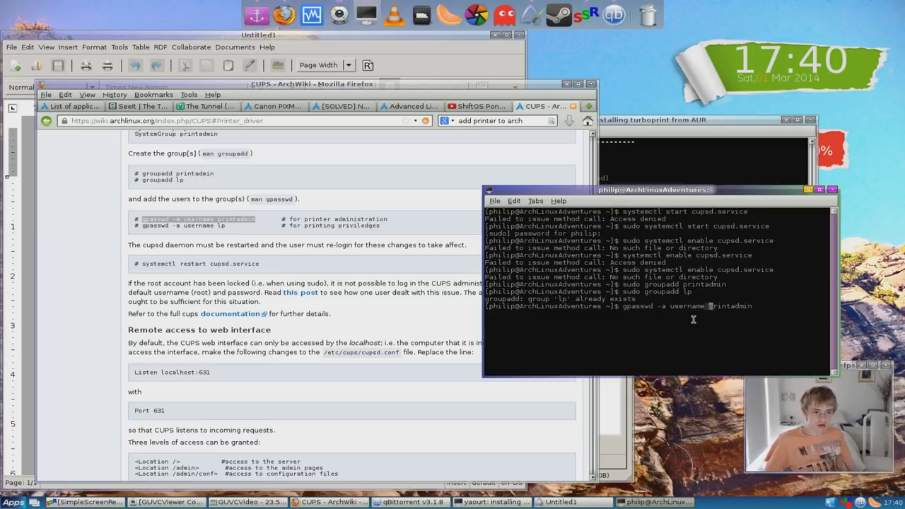
text(sudo)
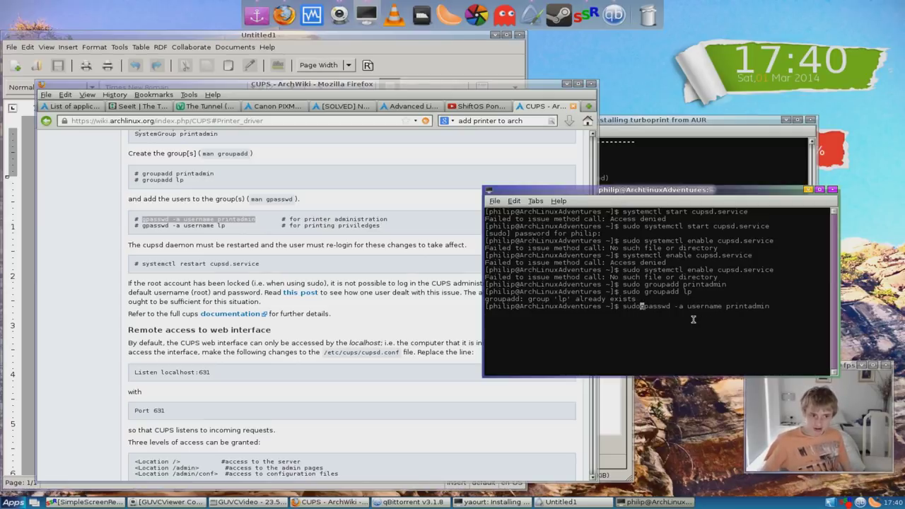
key(Return)
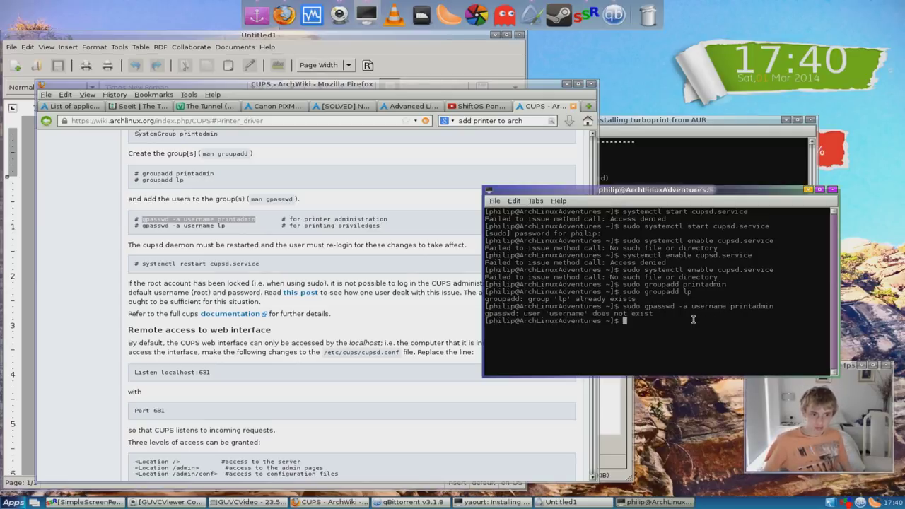
- Rerun the gpasswd command with the placeholder replaced by the user's own account name
key(Up)
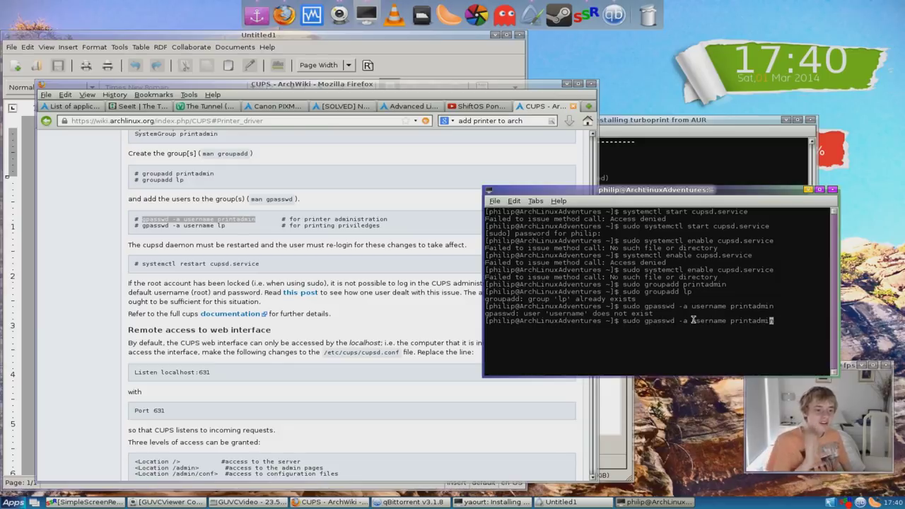
key(Left)
key(Left)
key(Left)
key(Left)
key(Left)
key(Left)
key(Left)
key(Left)
key(Left)
key(BackSpace)
key(BackSpace)
key(BackSpace)
key(BackSpace)
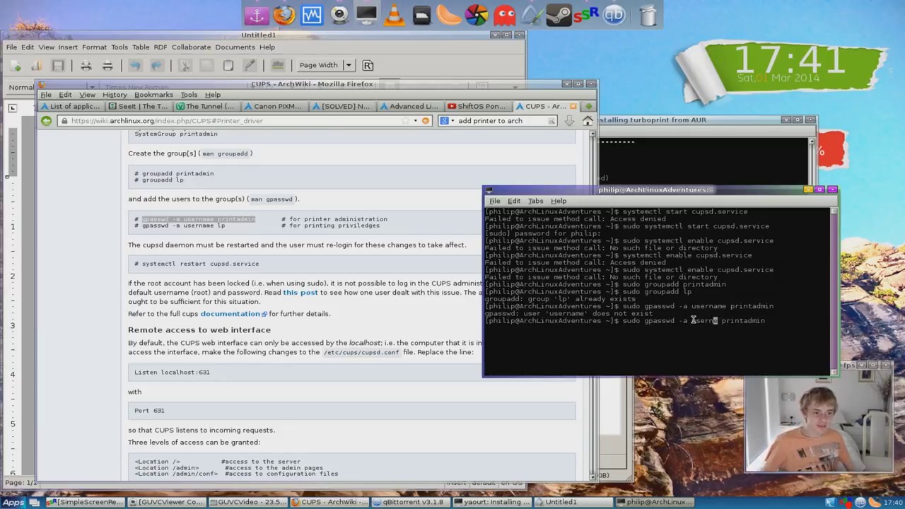
key(BackSpace)
key(BackSpace)
key(BackSpace)
key(BackSpace)
text(philip)
key(Return)
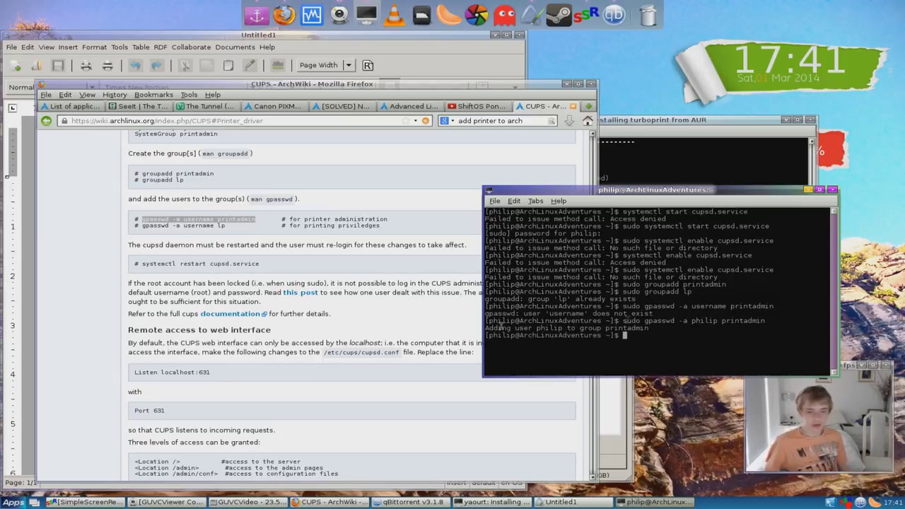
- Restart CUPS with sudo systemctl restart cupsd.service copied from the wiki
click(256, 262)
triple_click(258, 263)
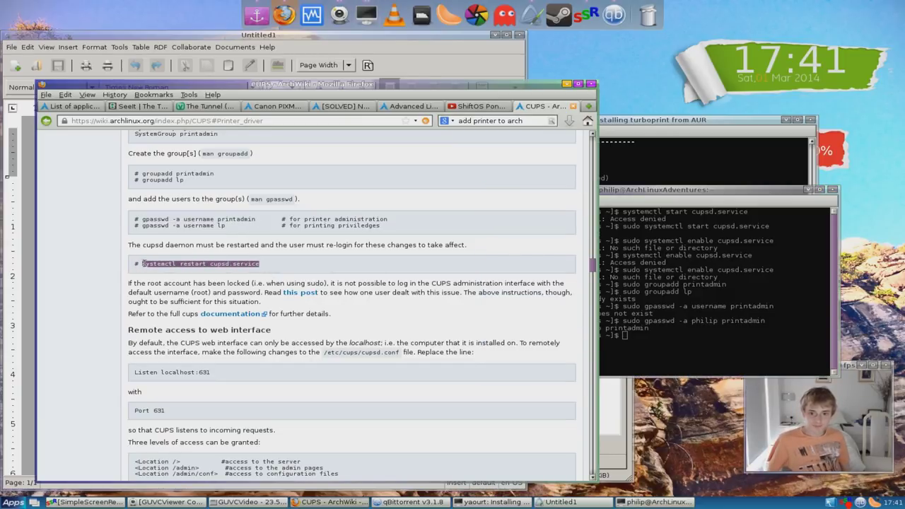
right_click(160, 263)
click(185, 274)
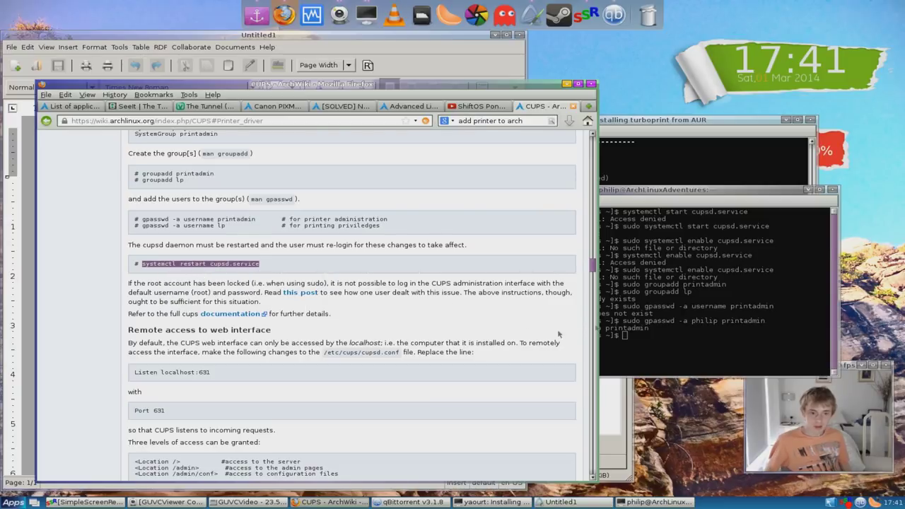
click(670, 336)
text(sudo)
right_click(666, 340)
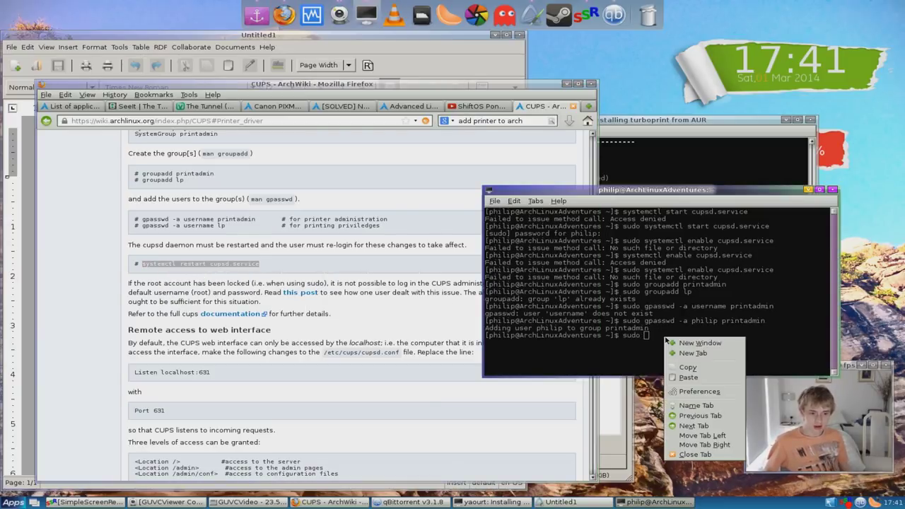
click(690, 377)
key(Return)
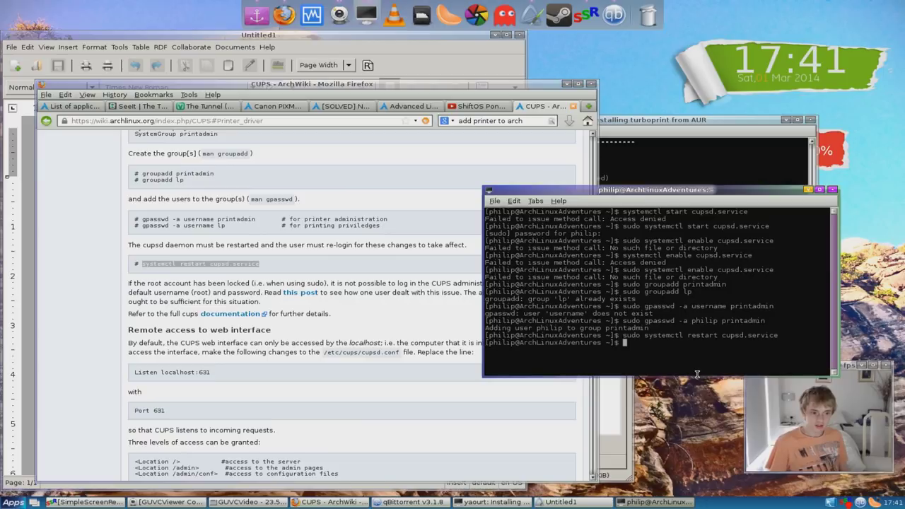
click(425, 283)
- Read the CUPS wiki's remote access, Listen localhost:631 and lpadmin sections
scroll(425, 283, down, 2)
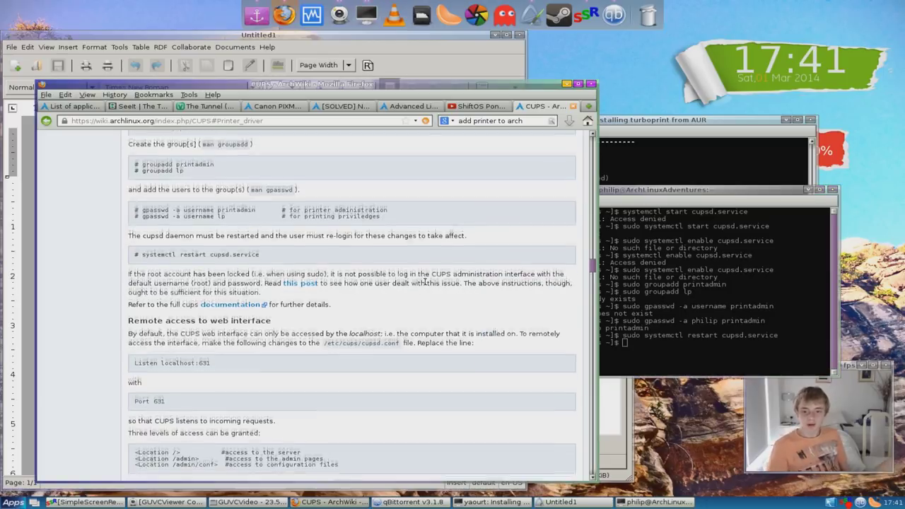
drag(151, 247, 199, 256)
click(211, 269)
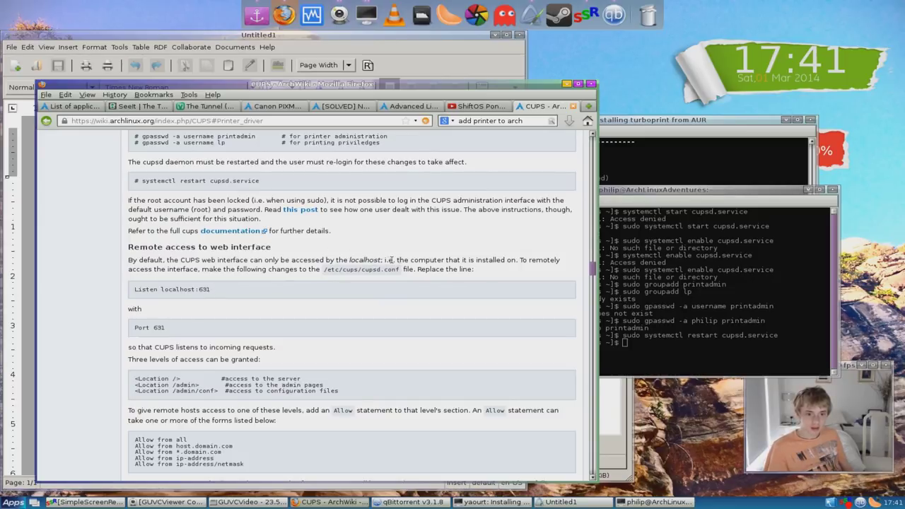
drag(229, 293, 128, 292)
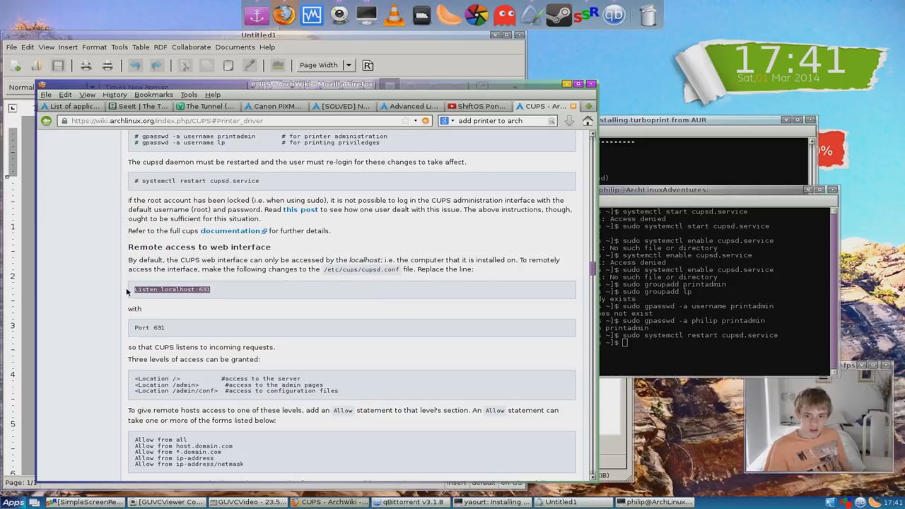
click(182, 303)
scroll(196, 330, down, 2)
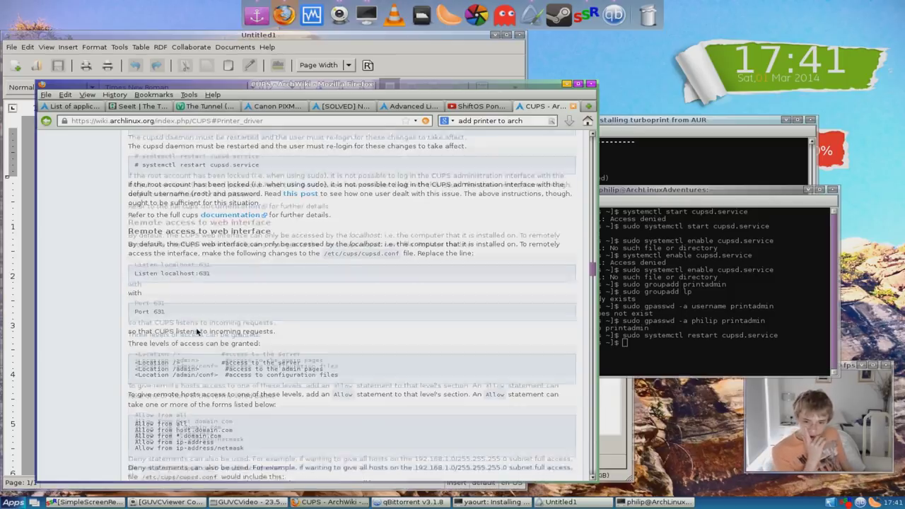
drag(195, 353, 246, 356)
scroll(271, 396, down, 12)
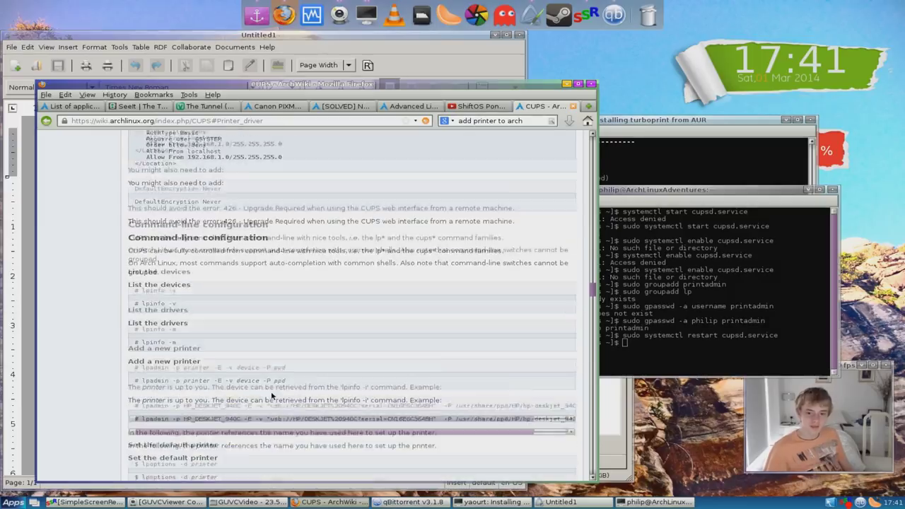
scroll(268, 326, down, 2)
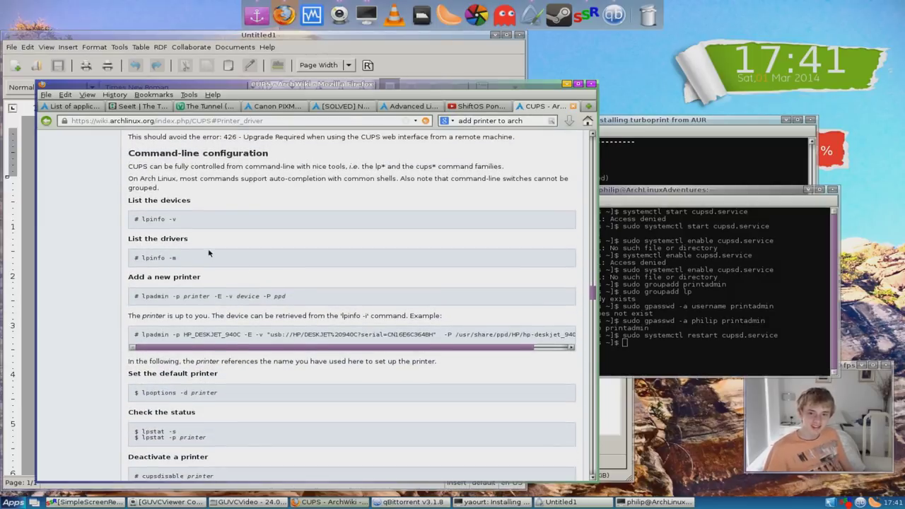
scroll(205, 247, down, 3)
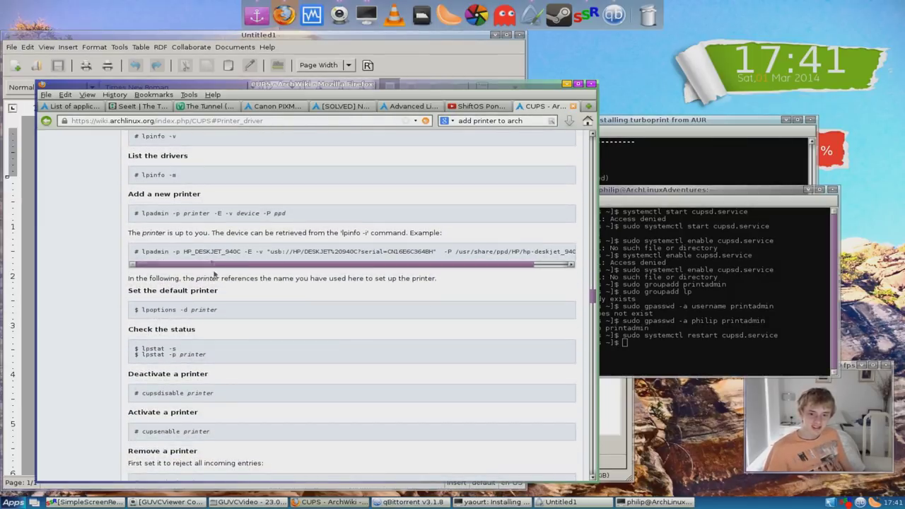
scroll(219, 317, up, 2)
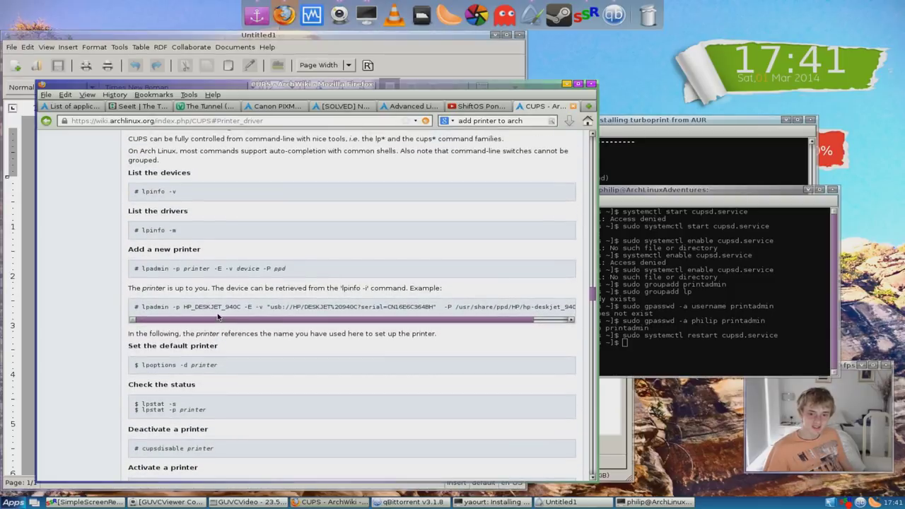
scroll(212, 248, up, 1)
scroll(212, 254, down, 3)
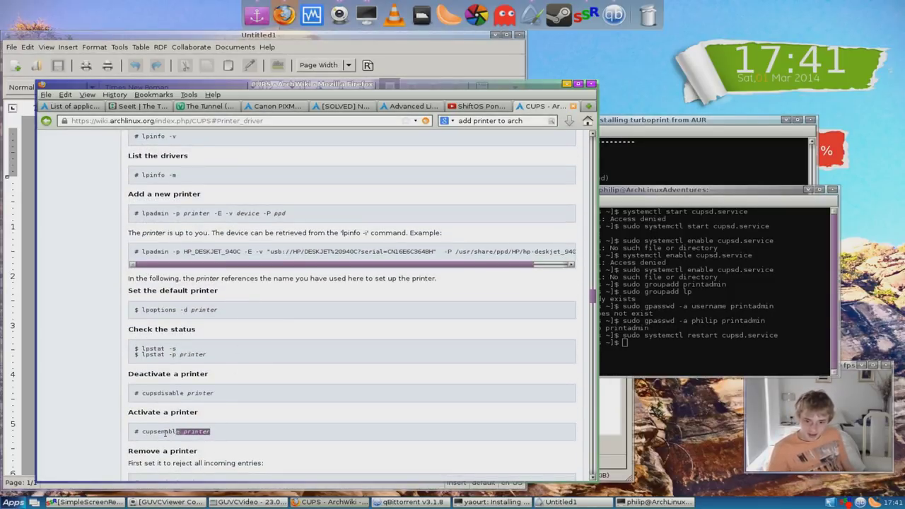
scroll(154, 438, down, 3)
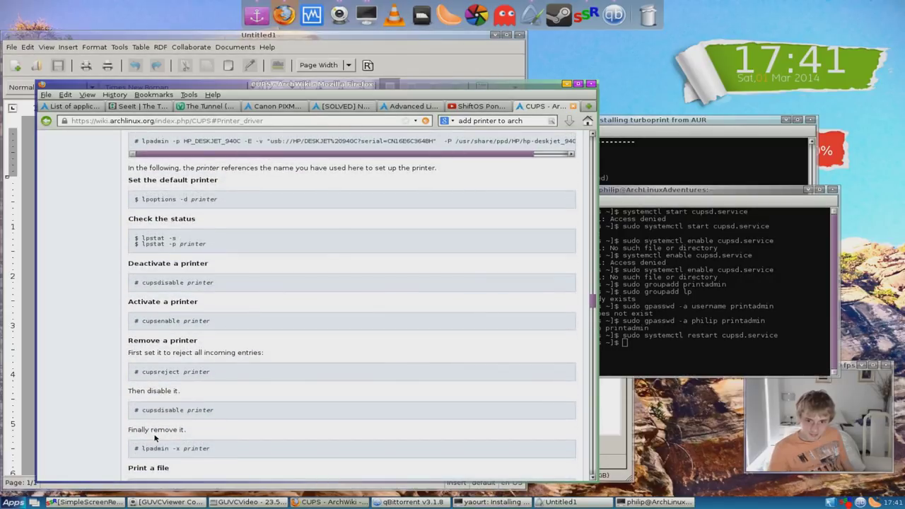
scroll(154, 438, down, 6)
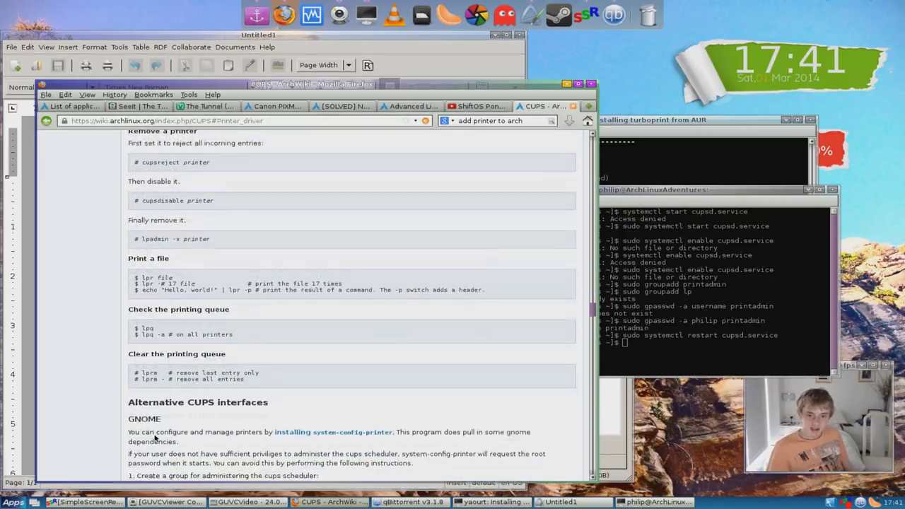
scroll(154, 438, down, 10)
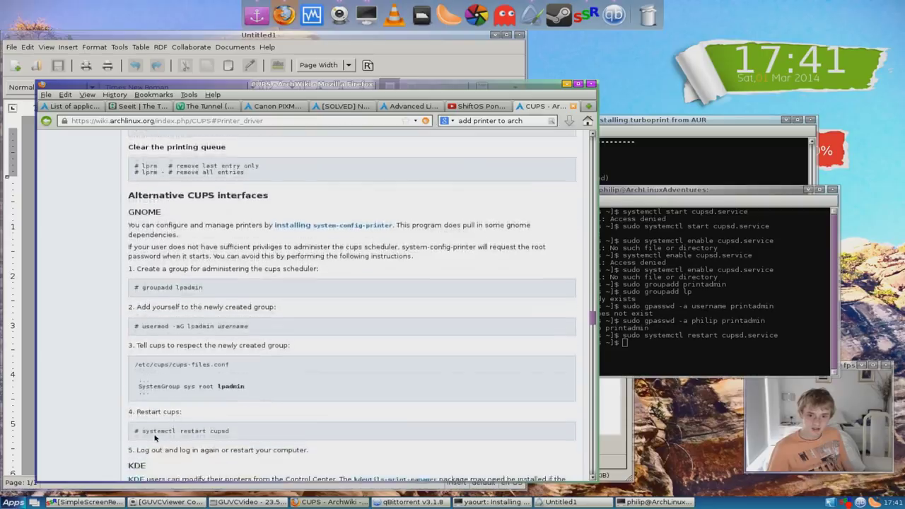
scroll(154, 436, up, 20)
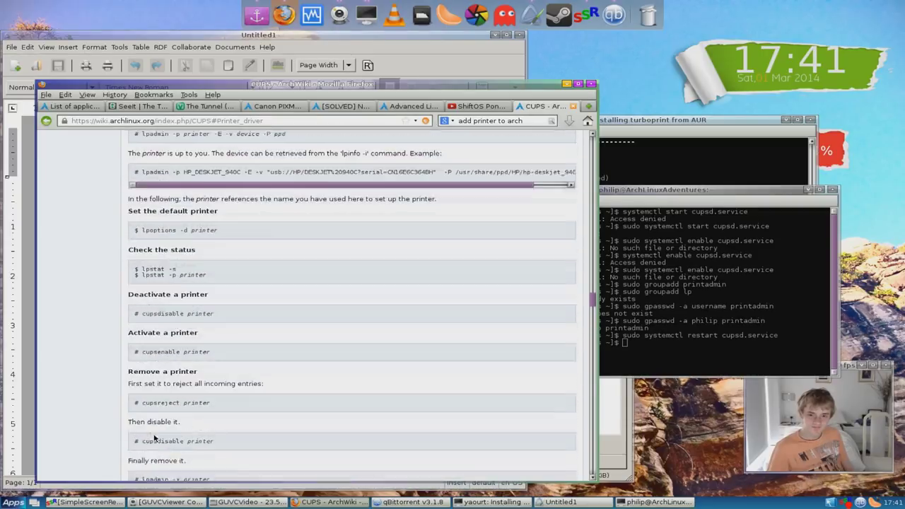
mouse_move(307, 241)
mouse_down()
mouse_move(134, 241)
mouse_move(322, 245)
mouse_up()
click(268, 147)
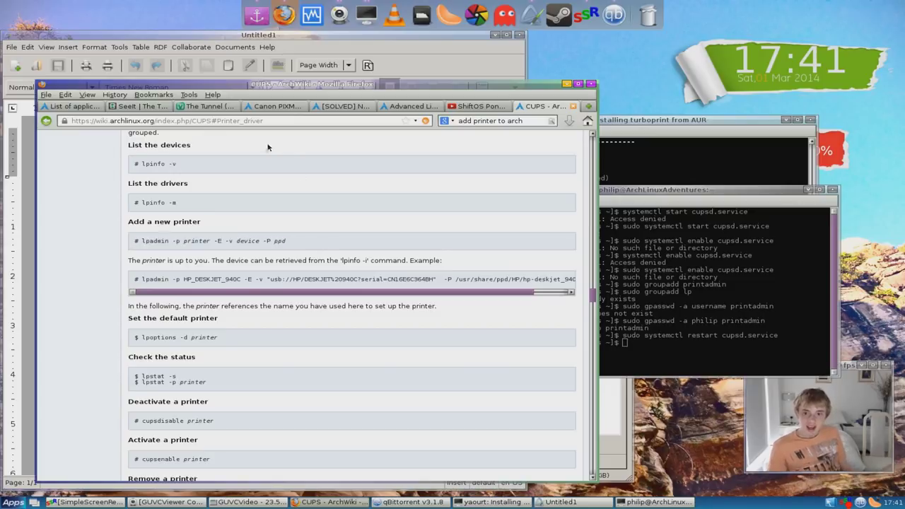
scroll(245, 174, up, 1)
- Copy the lpinfo -v command and begin typing a sudo lpinfo command in the terminal
drag(178, 219, 144, 220)
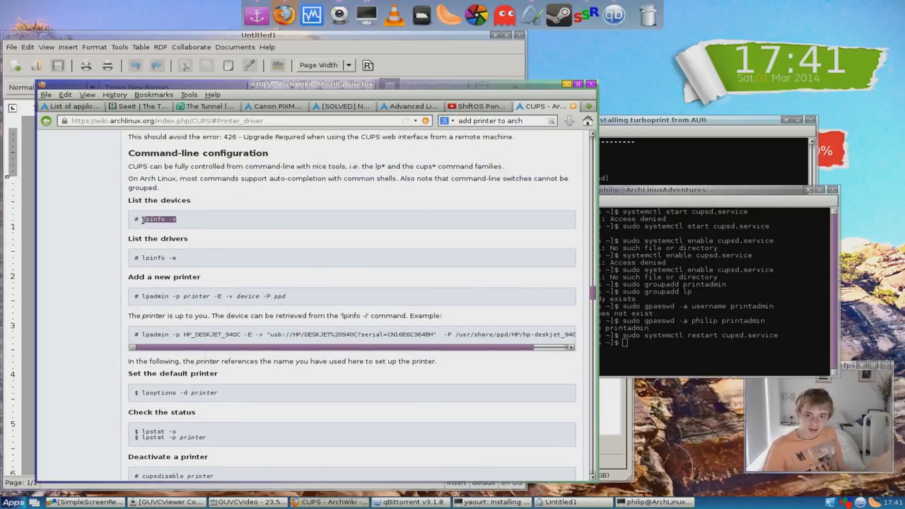
right_click(144, 219)
click(175, 227)
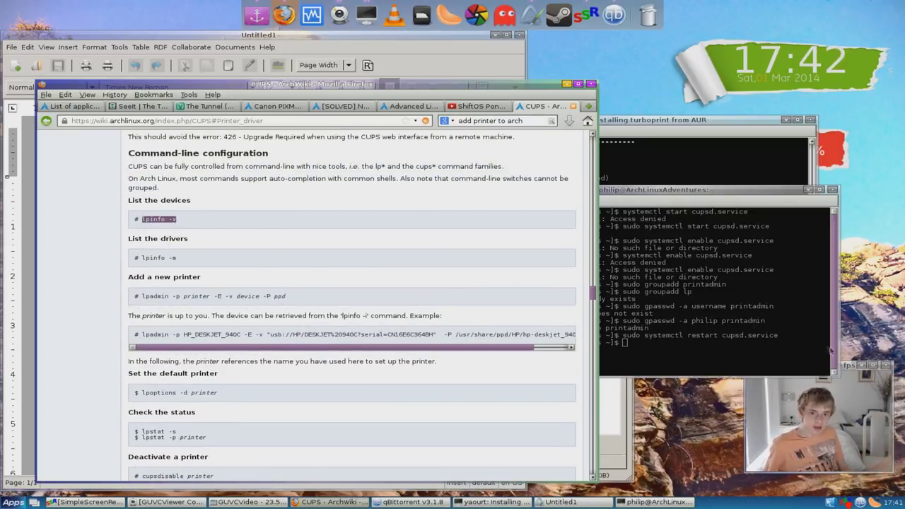
click(740, 355)
text(l)
text(udo lpinfo -v)
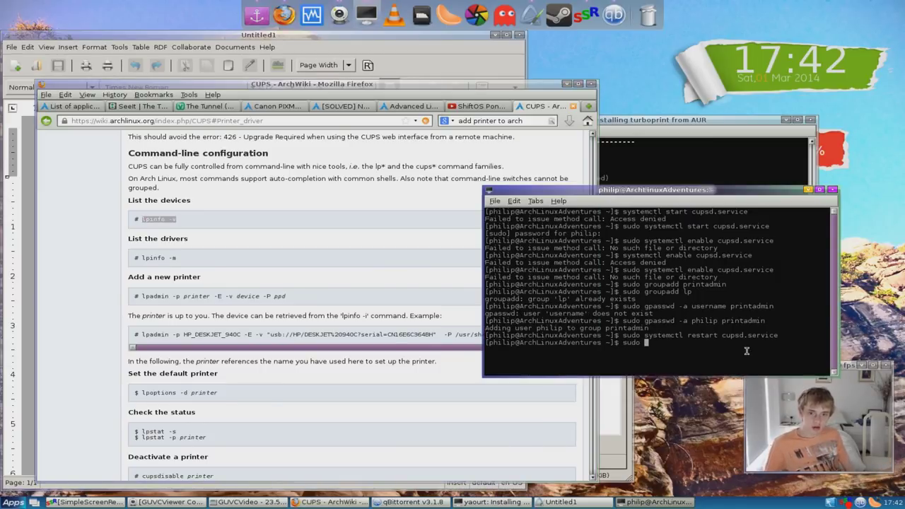
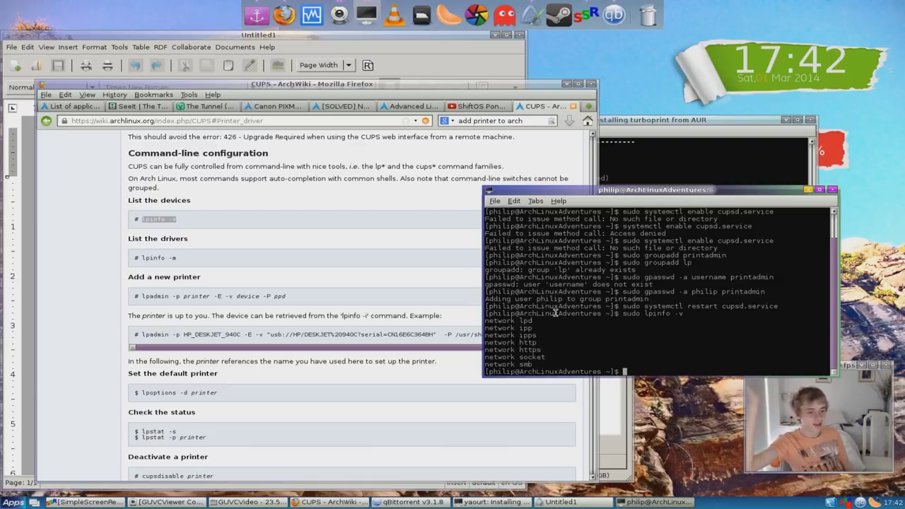
- Copy 'lpinfo -m' from the ArchWiki page and run it in the terminal
click(180, 257)
drag(178, 257, 143, 258)
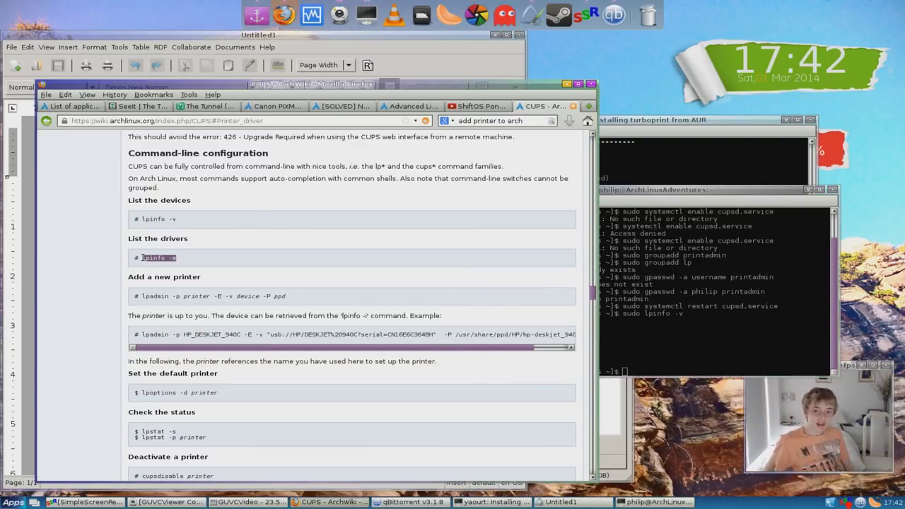
right_click(141, 258)
click(169, 265)
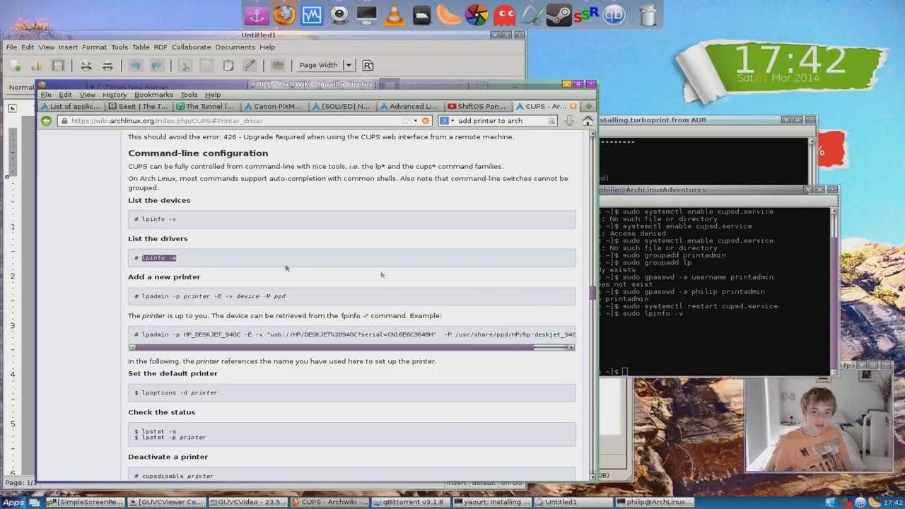
click(682, 364)
click(694, 119)
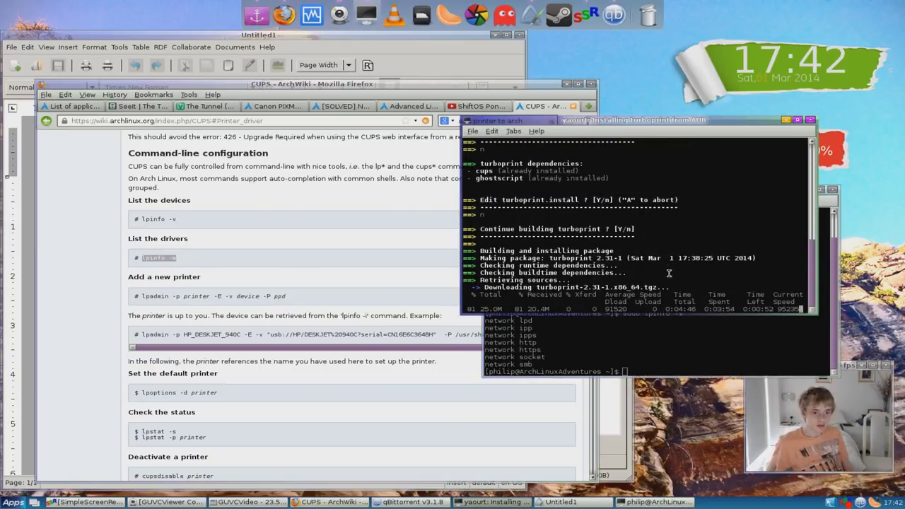
click(716, 363)
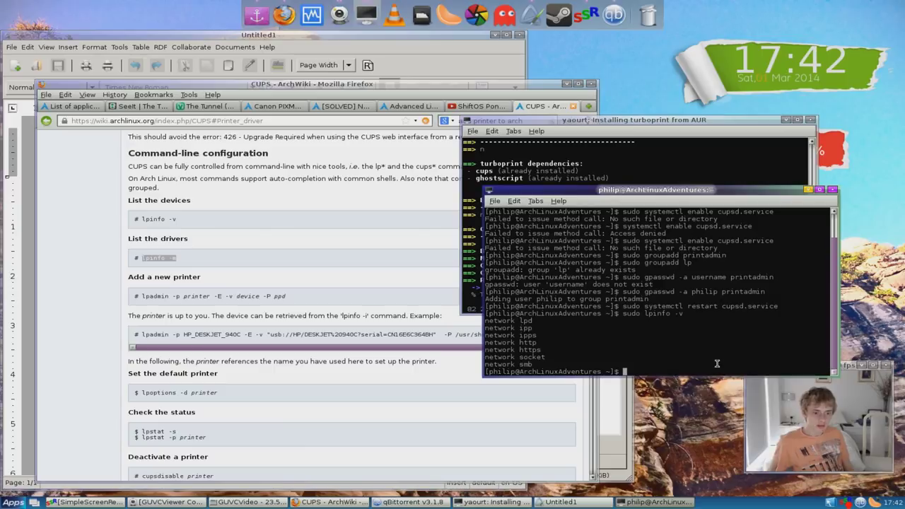
right_click(716, 363)
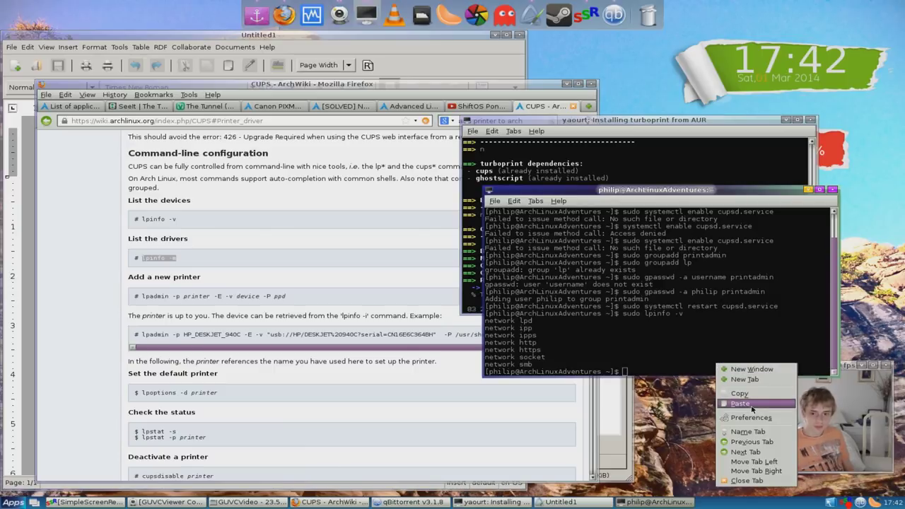
click(752, 410)
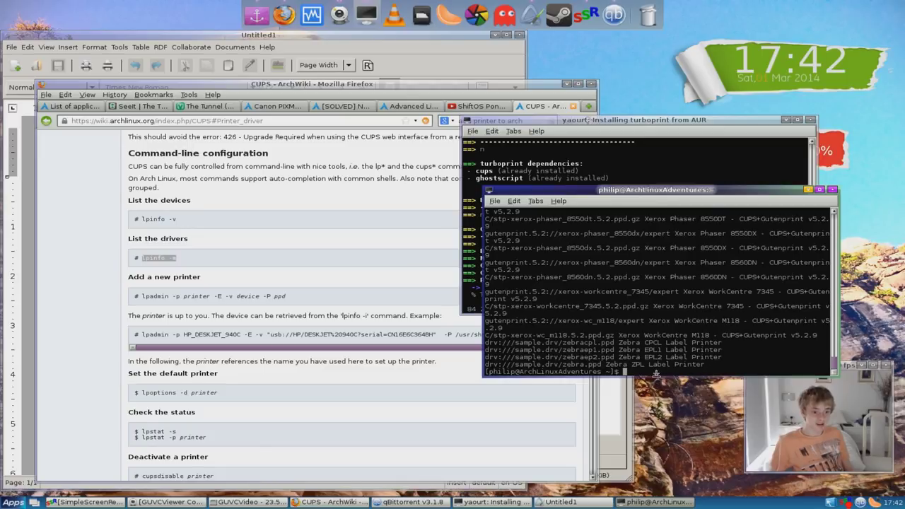
- Enlarge the terminal window so the long Gutenprint driver lines fit
drag(659, 378, 622, 443)
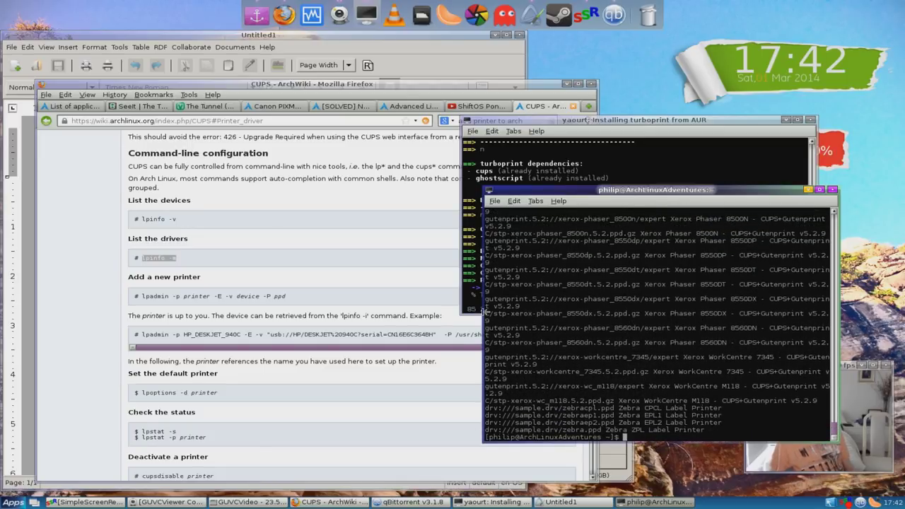
drag(482, 311, 238, 330)
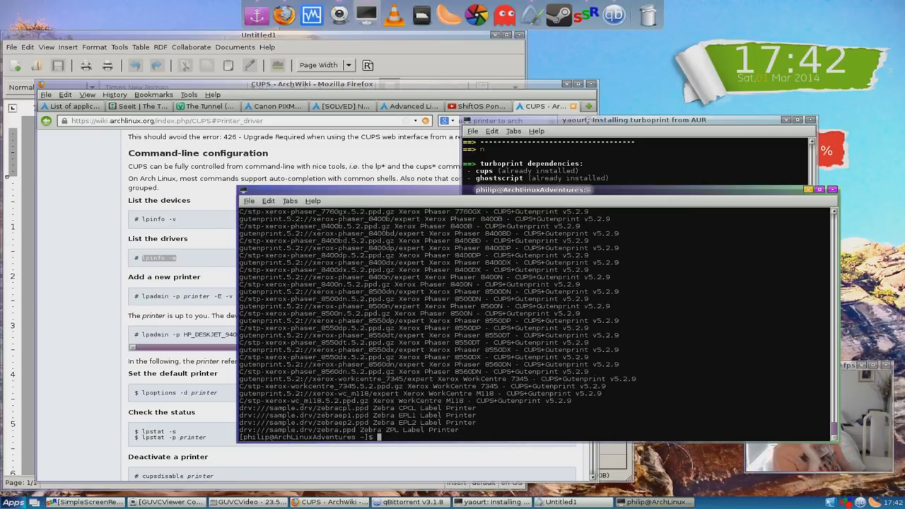
drag(836, 375, 849, 101)
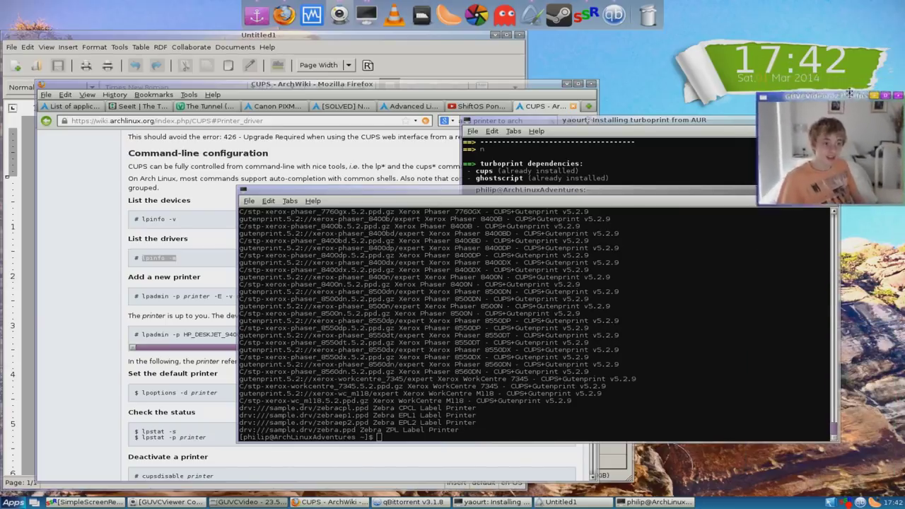
click(749, 196)
drag(749, 196, 745, 217)
scroll(499, 316, up, 7)
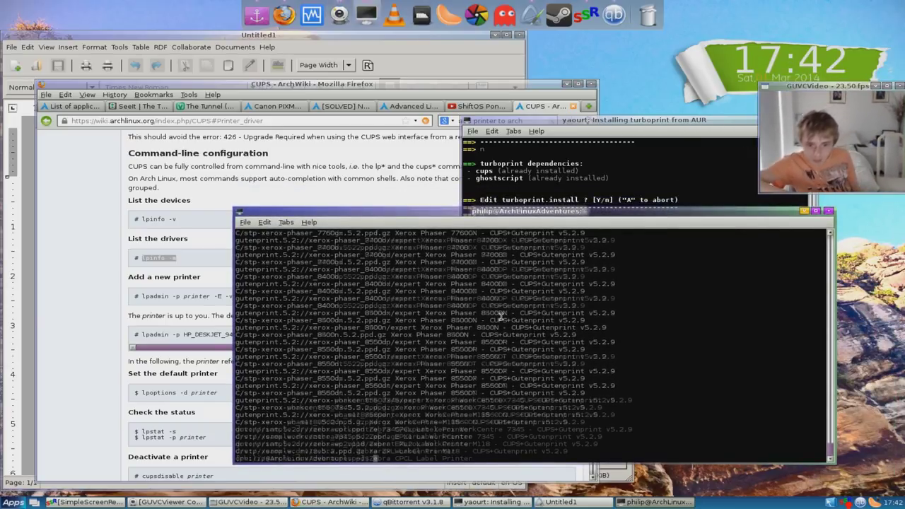
scroll(256, 303, up, 20)
scroll(256, 303, up, 20)
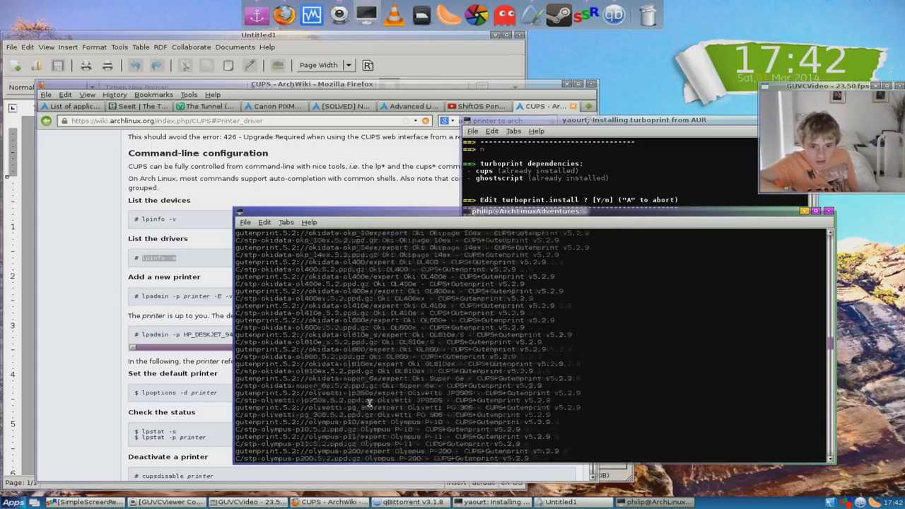
scroll(368, 401, up, 20)
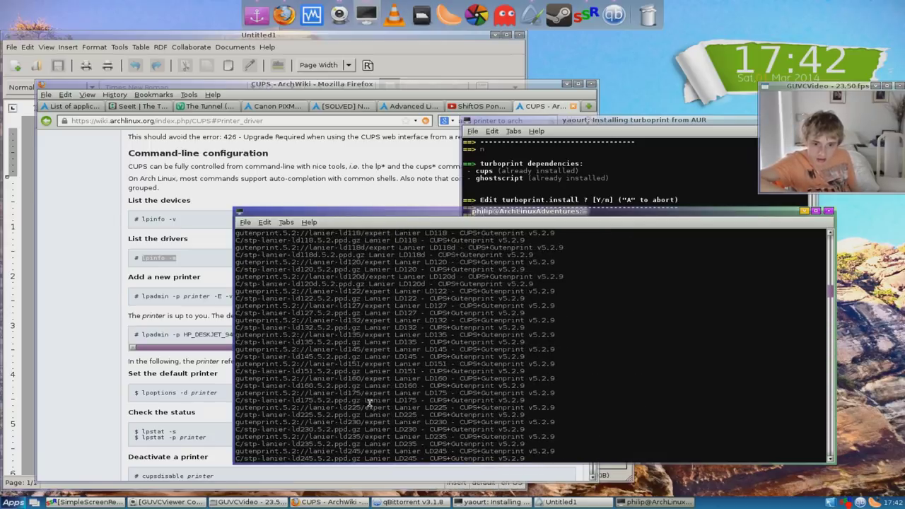
scroll(368, 402, up, 10)
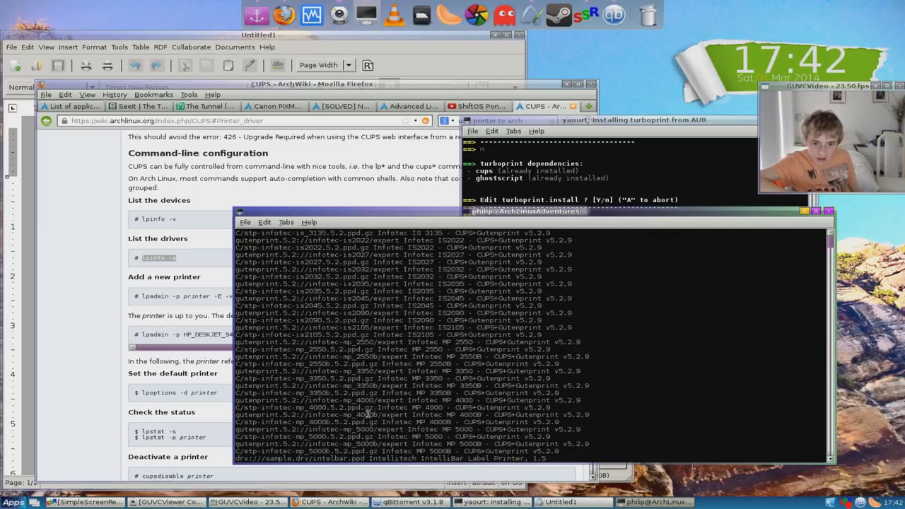
scroll(362, 416, down, 20)
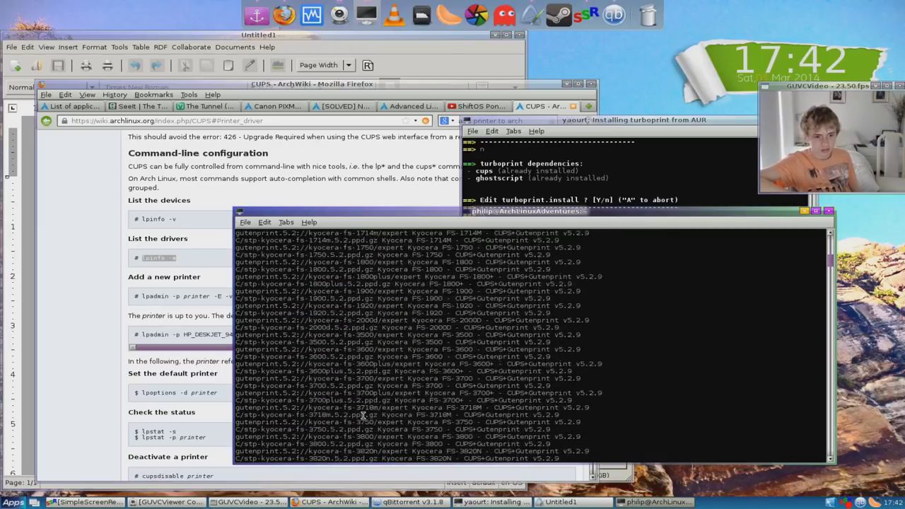
scroll(362, 416, down, 20)
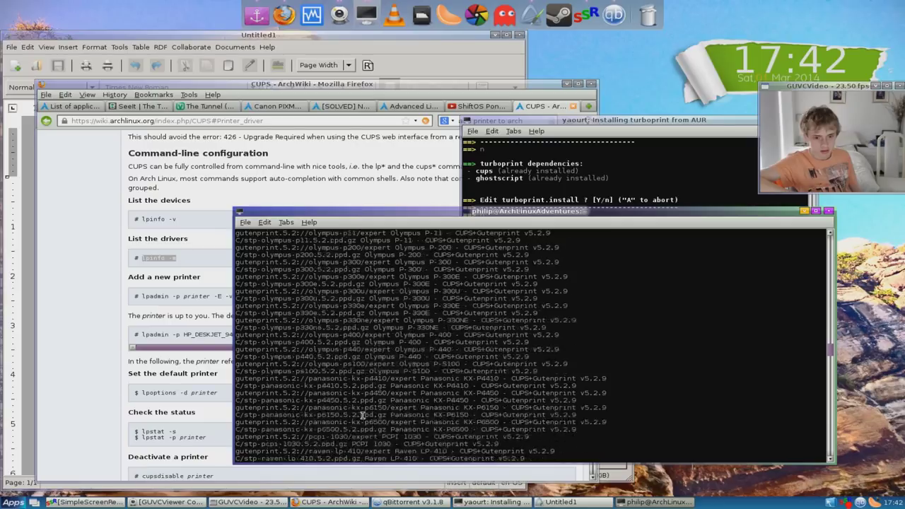
scroll(362, 416, up, 20)
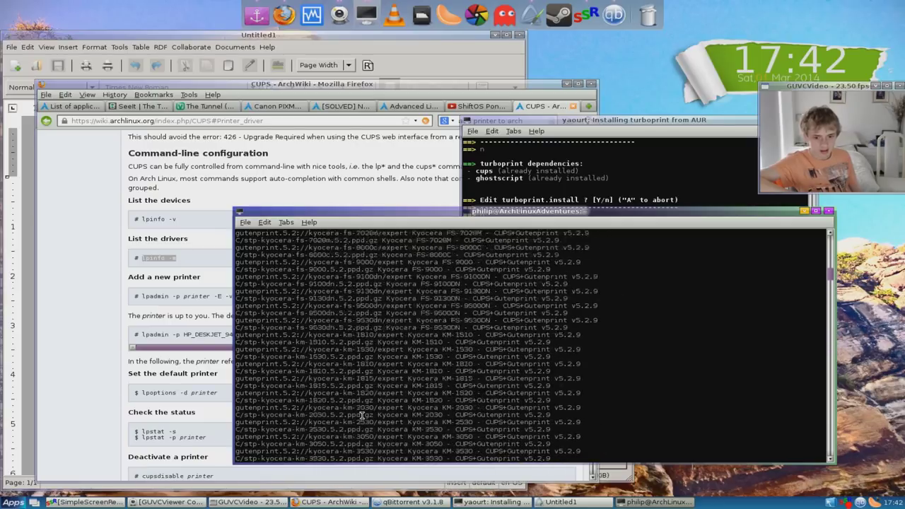
scroll(362, 416, up, 10)
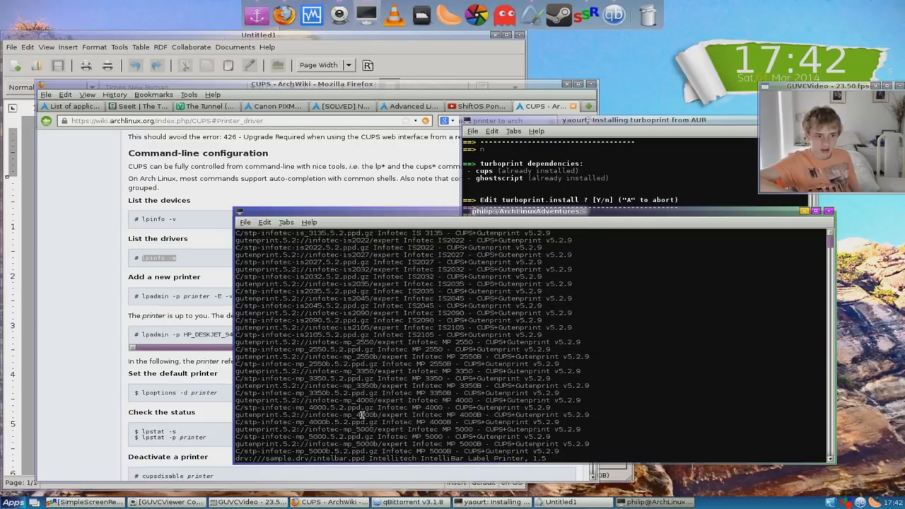
scroll(362, 416, up, 3)
scroll(353, 396, down, 3)
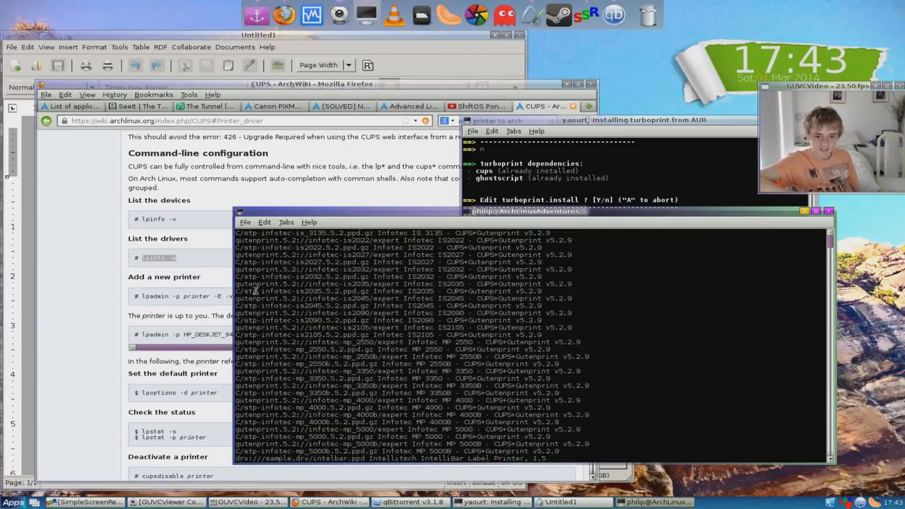
- Change the Display preference Scrollback lines from 1000 to 10000
right_click(824, 244)
click(817, 254)
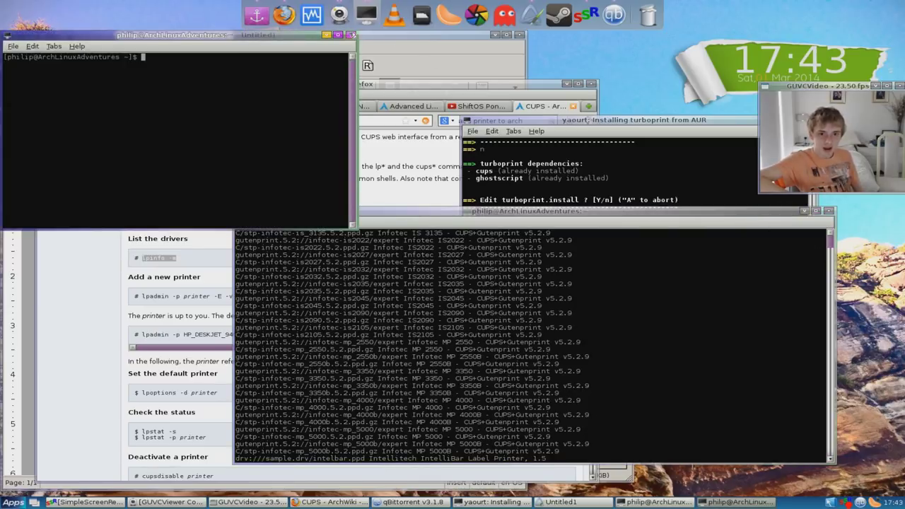
click(349, 35)
right_click(691, 287)
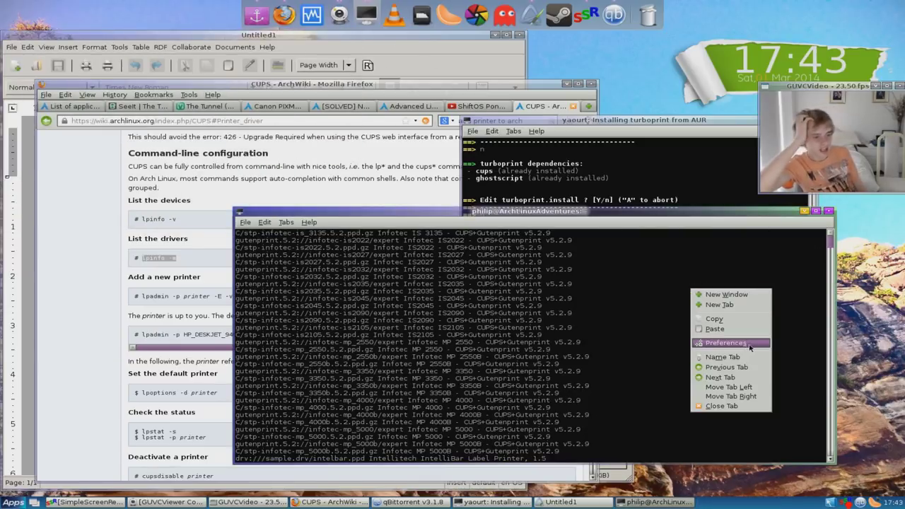
click(725, 342)
click(44, 50)
click(176, 88)
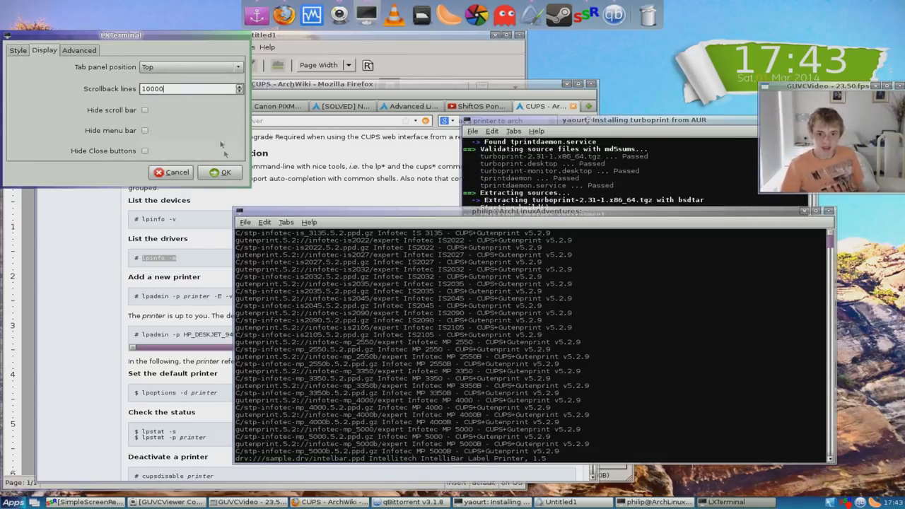
key(Return)
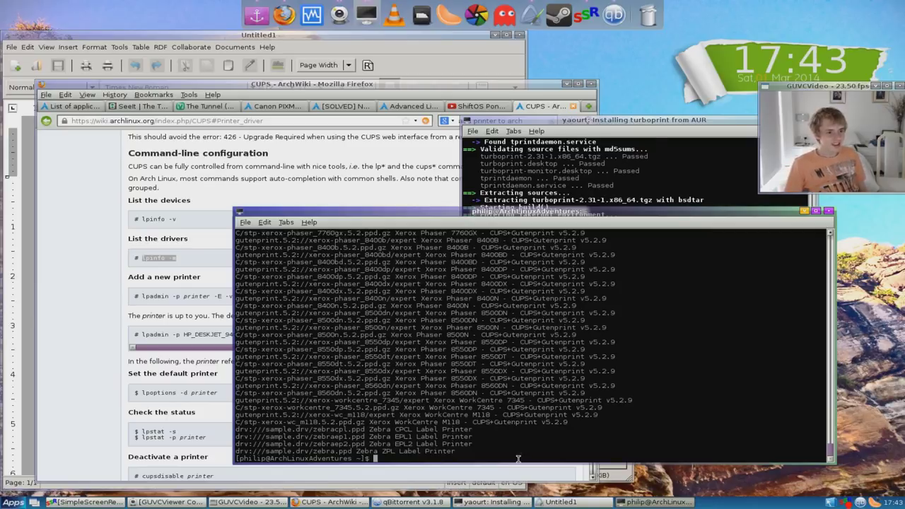
- Rerun lpinfo -m and scroll through the driver output
right_click(520, 338)
click(559, 377)
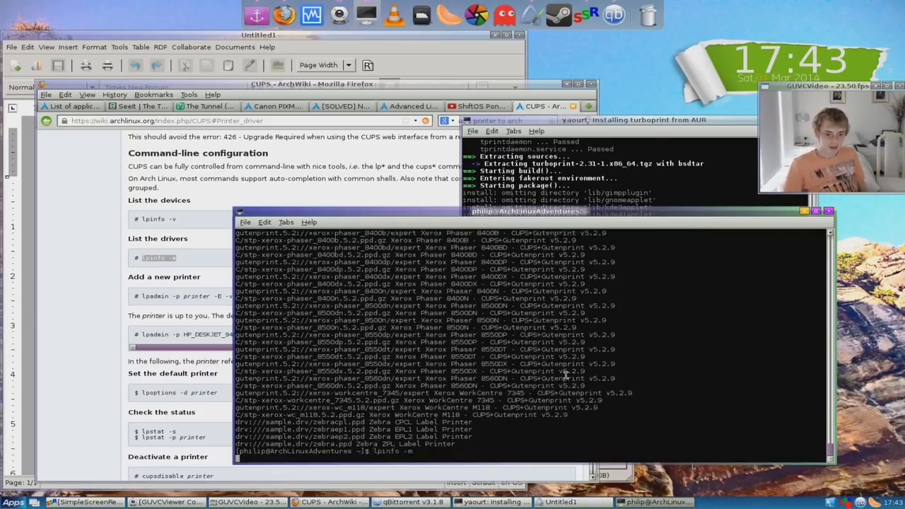
drag(832, 449, 828, 258)
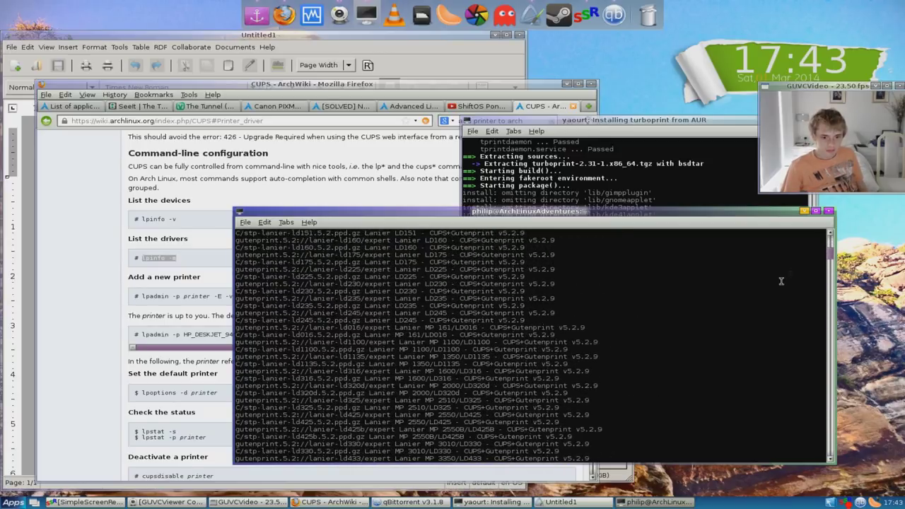
scroll(781, 280, up, 3)
scroll(698, 339, up, 15)
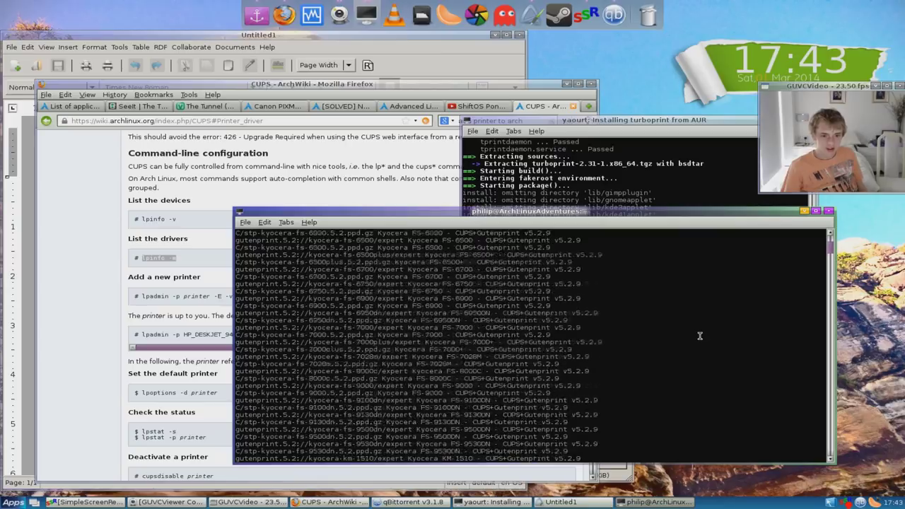
scroll(700, 336, down, 20)
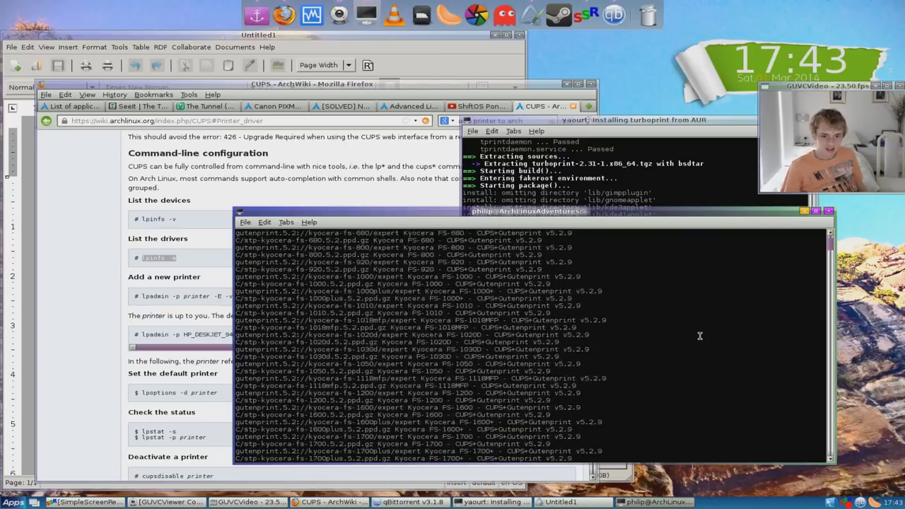
scroll(700, 335, down, 20)
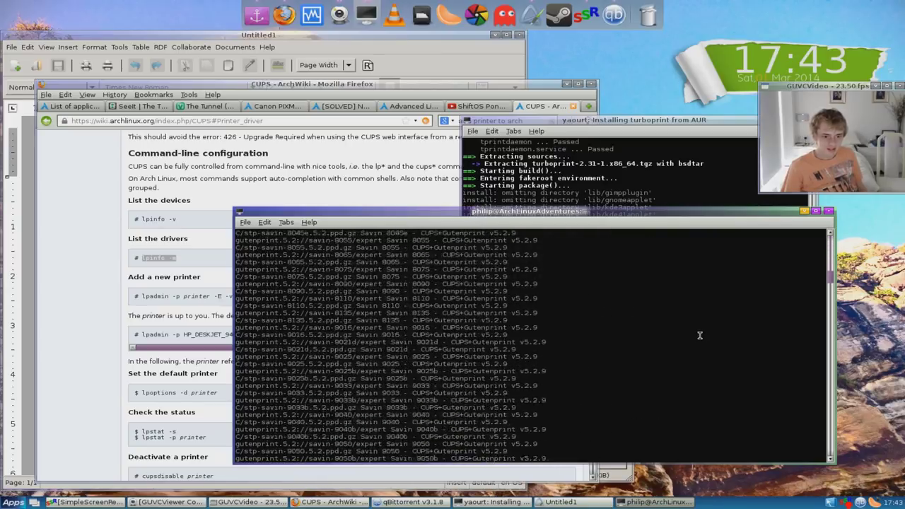
scroll(698, 334, up, 10)
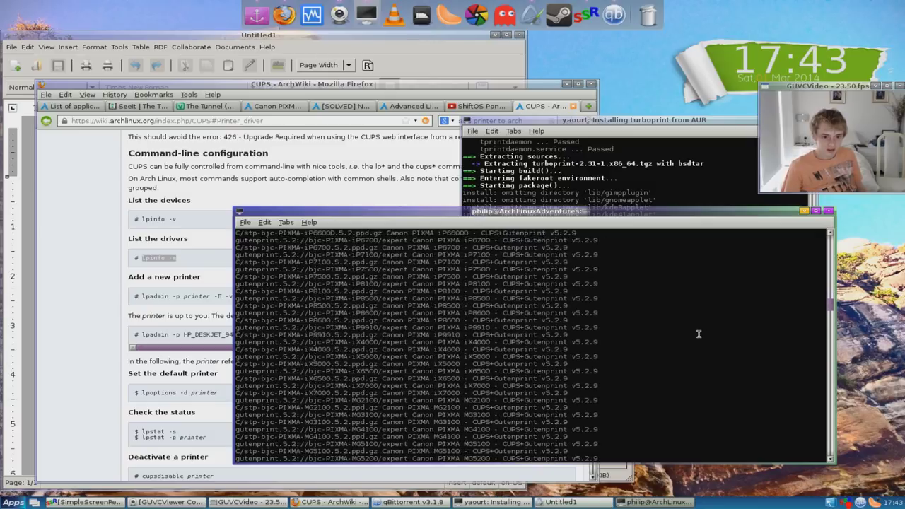
scroll(698, 333, down, 15)
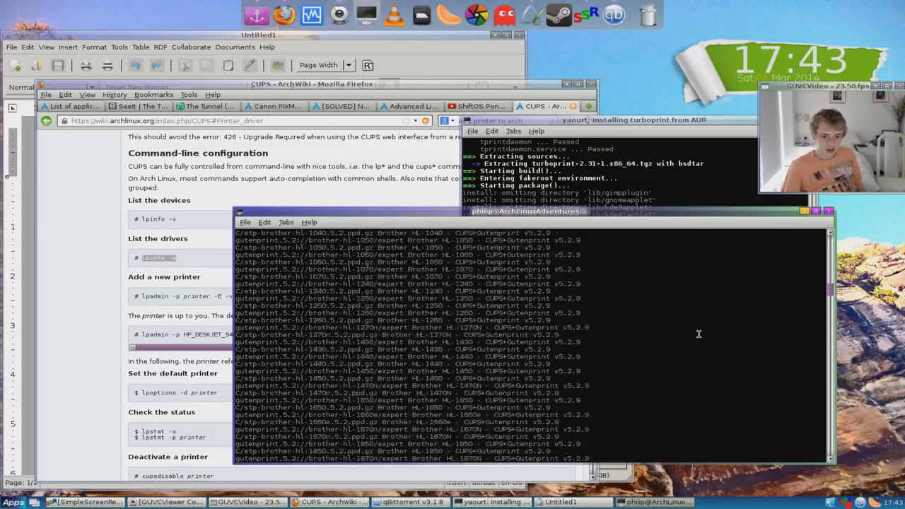
scroll(699, 333, down, 3)
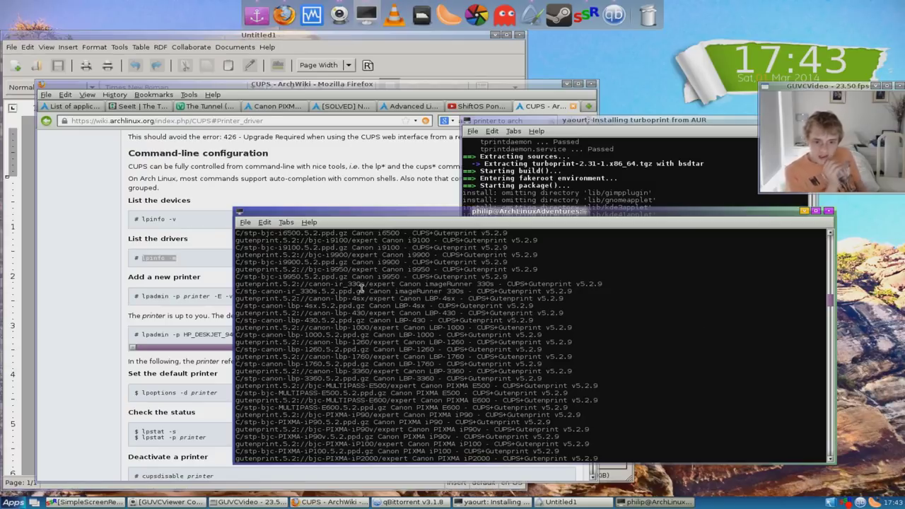
- Scroll up past the Canon LBP-3360 and CP-200 entries toward the Canon BJC drivers
drag(317, 380, 361, 374)
click(377, 380)
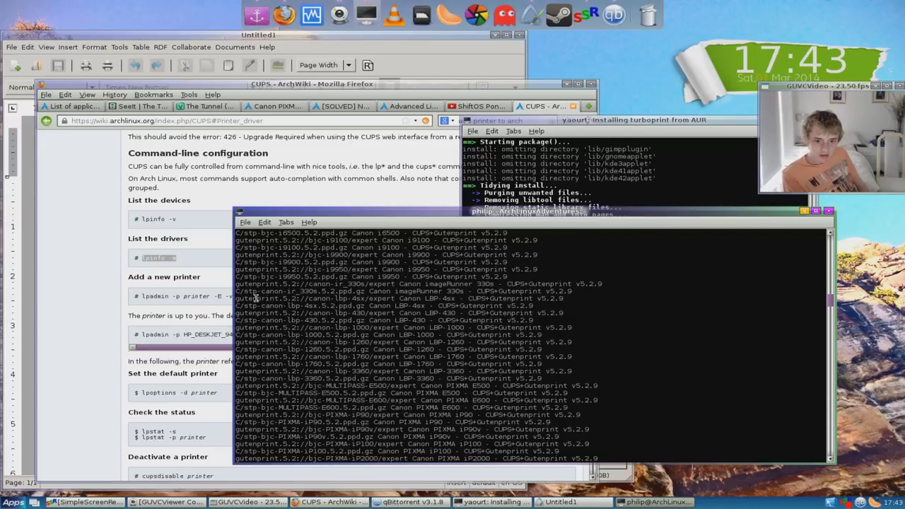
scroll(305, 274, up, 10)
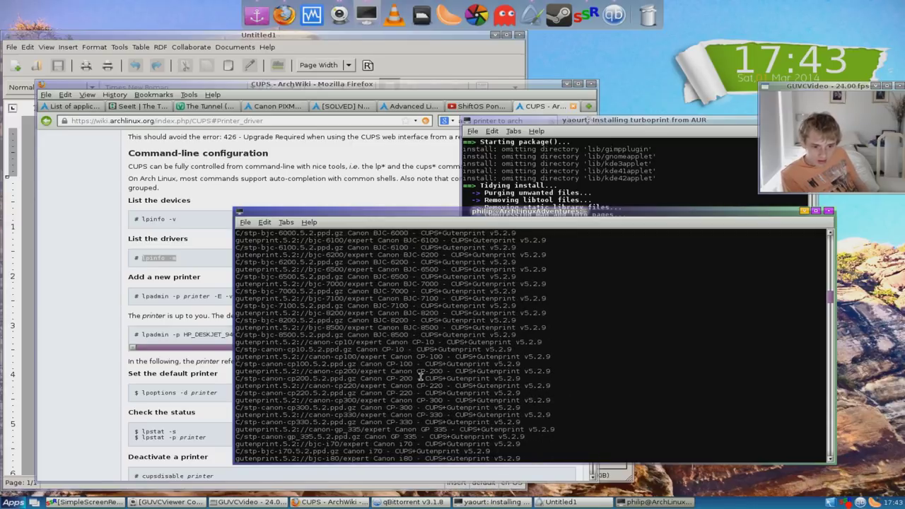
drag(443, 369, 382, 382)
click(393, 397)
scroll(393, 396, up, 15)
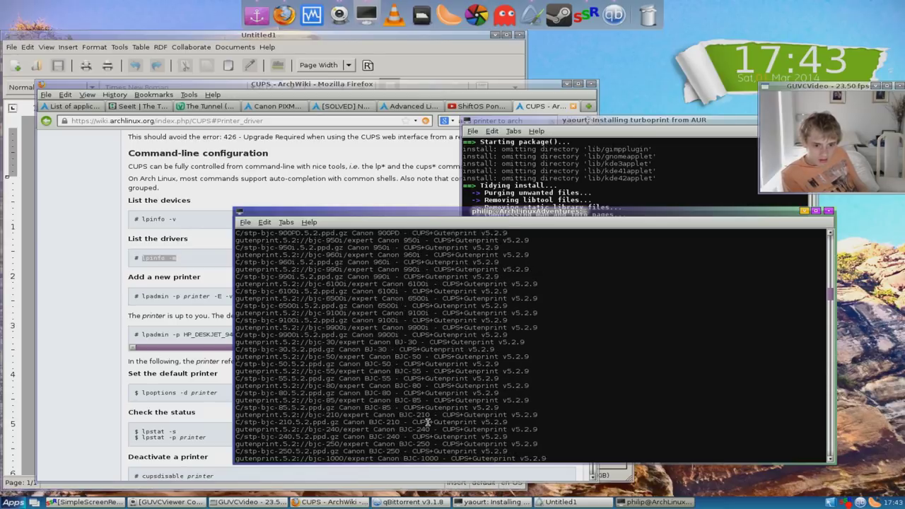
scroll(427, 422, up, 3)
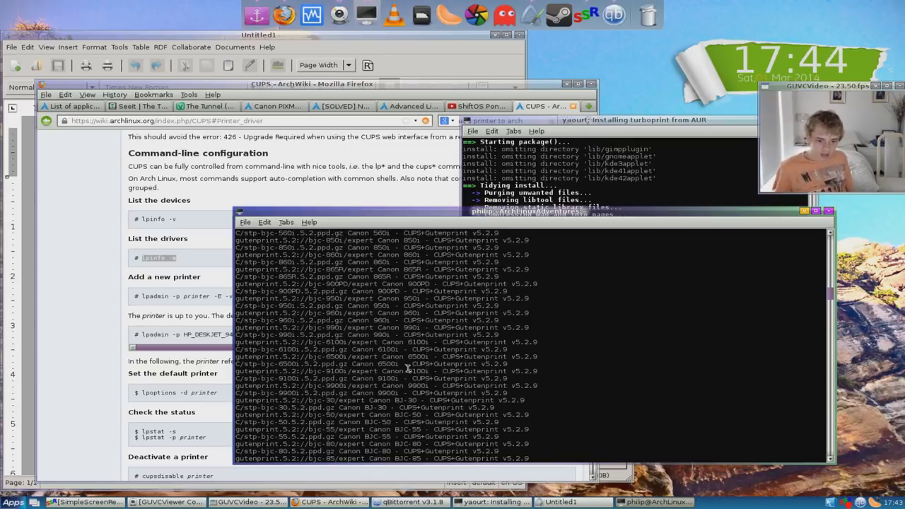
- Jump to the end of the driver list in the terminal
key(shift+End)
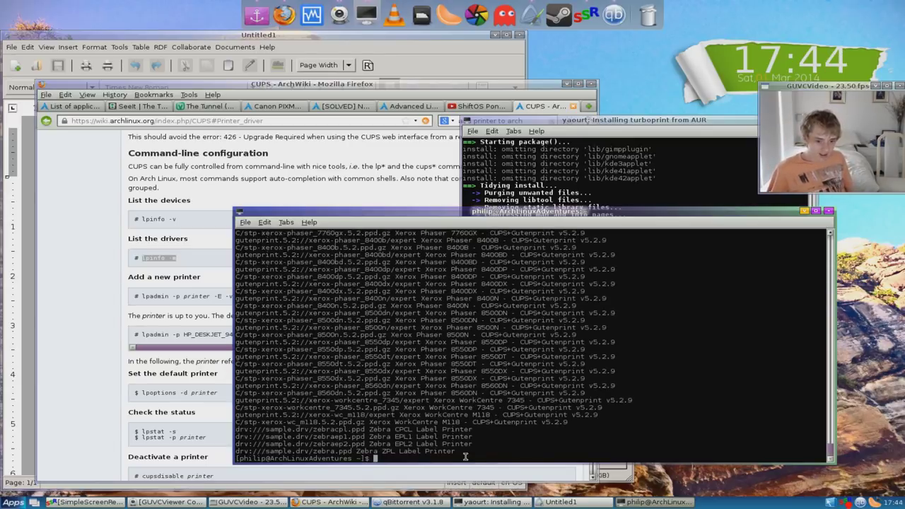
scroll(464, 442, up, 10)
scroll(470, 441, up, 2)
- Complete the yaourt turboprint 2.31-1 install, answering prompts and entering the sudo password
click(703, 171)
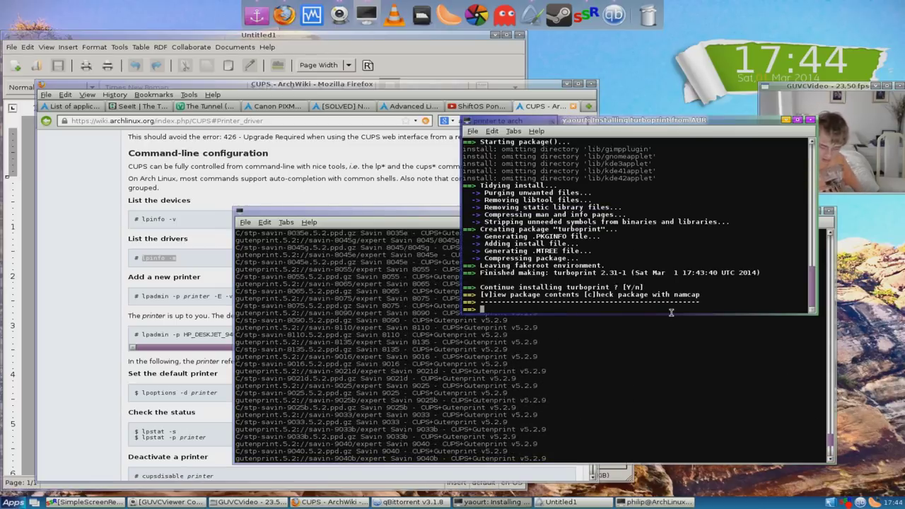
text(u)
key(Return)
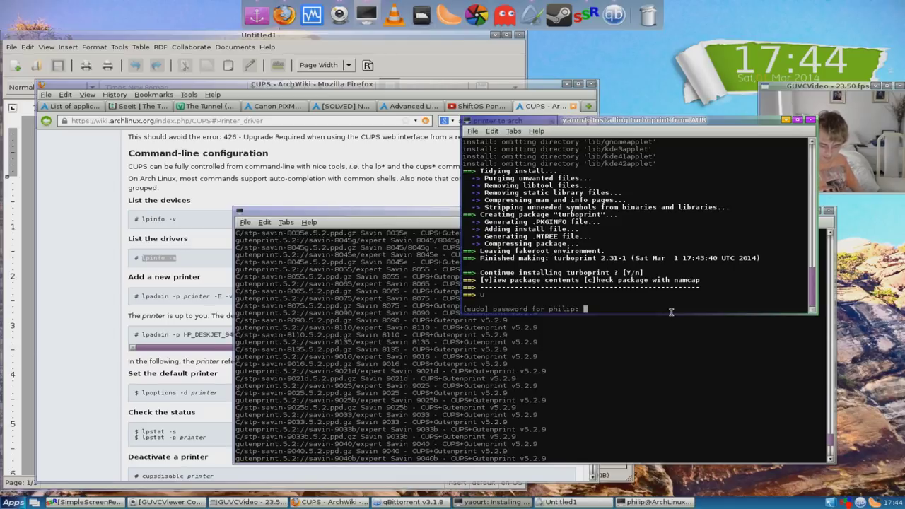
key(Return)
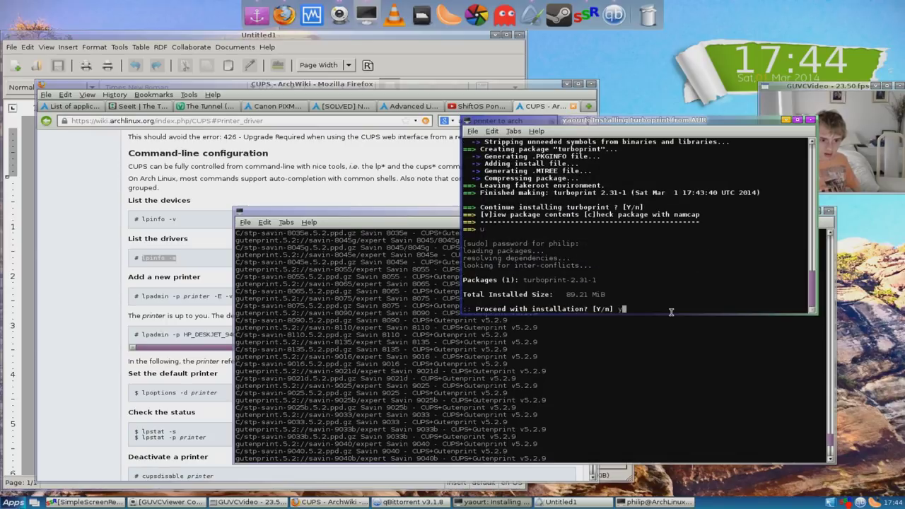
key(Return)
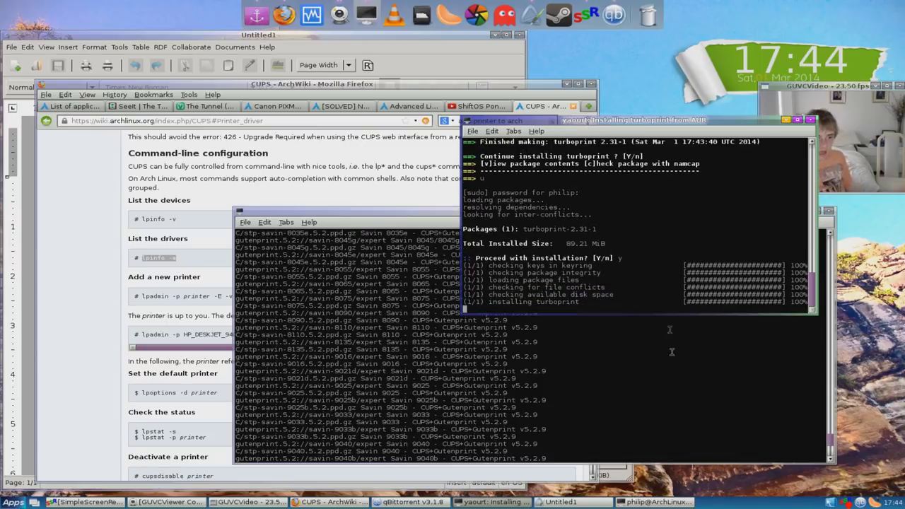
click(452, 141)
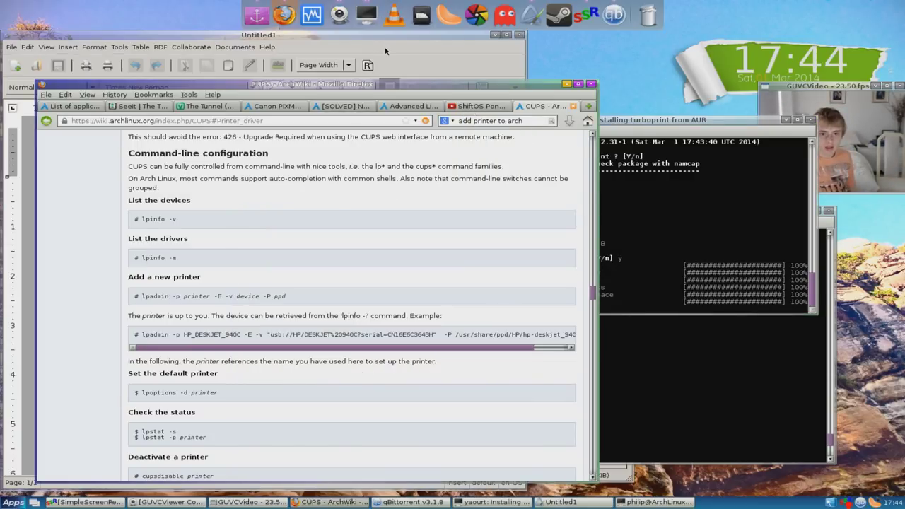
- Confirm AbiWord can only Print to File, cancel, and close the blank document
click(243, 32)
click(12, 47)
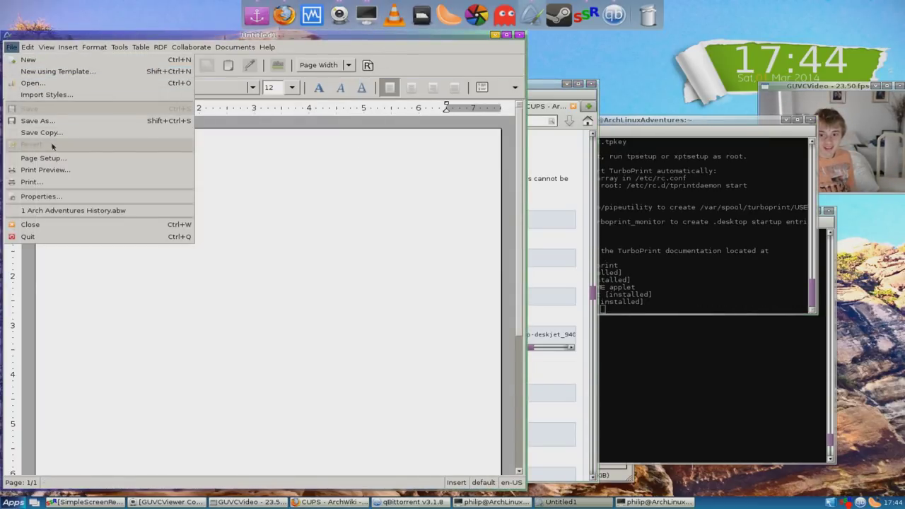
click(57, 181)
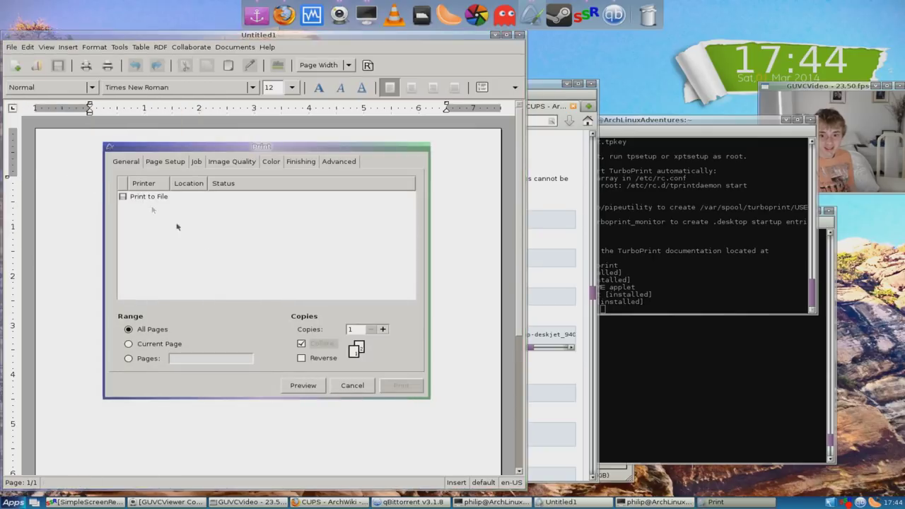
click(352, 385)
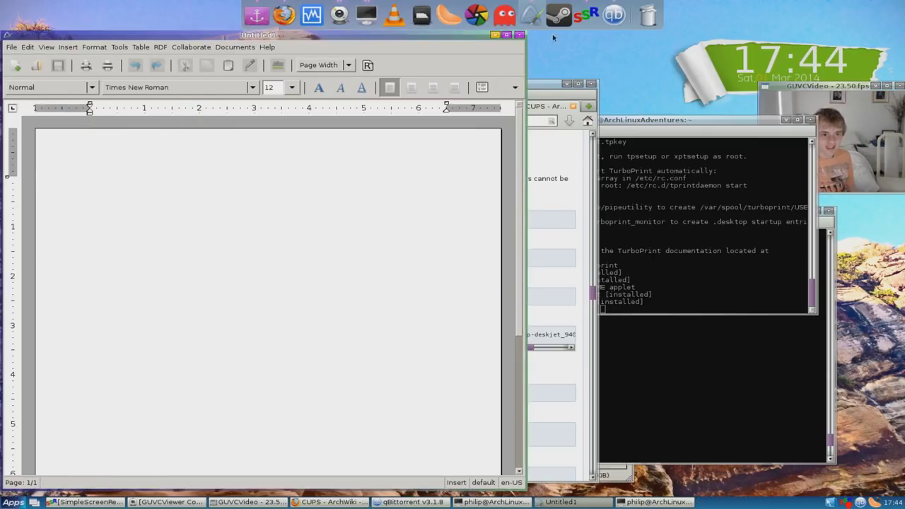
click(519, 34)
- Return to the CUPS ArchWiki page and select the lpadmin command under Add a new printer
click(789, 274)
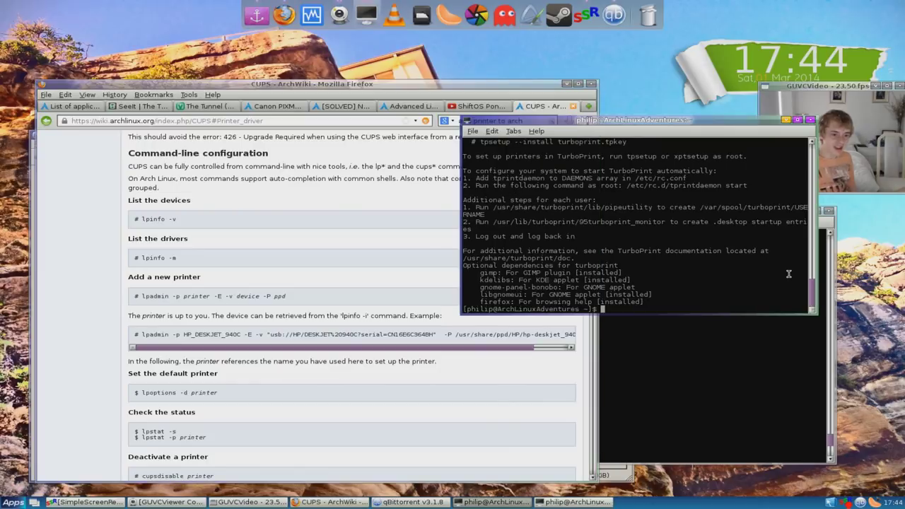
click(683, 331)
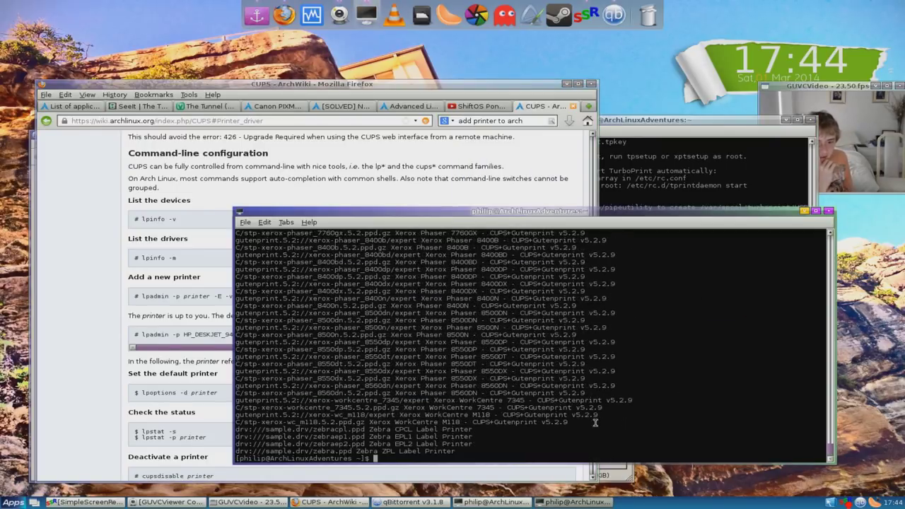
click(149, 273)
drag(299, 297, 139, 295)
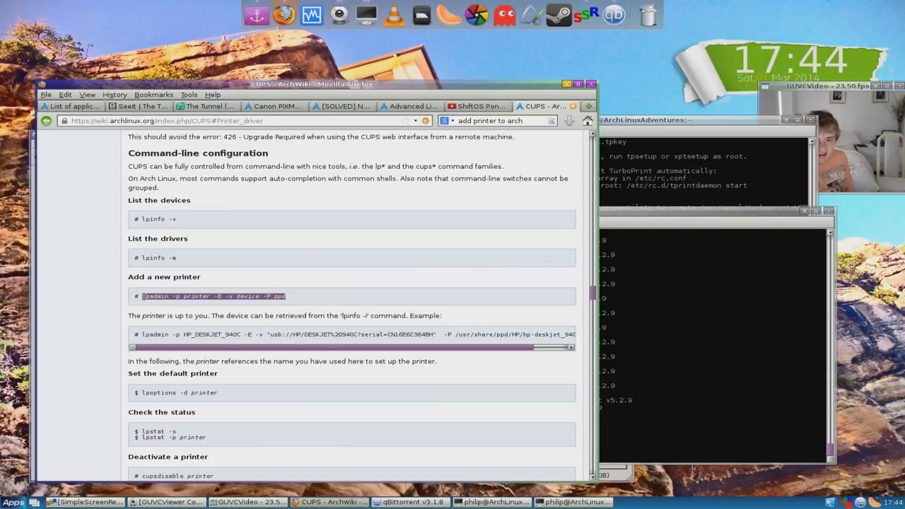
scroll(207, 329, down, 3)
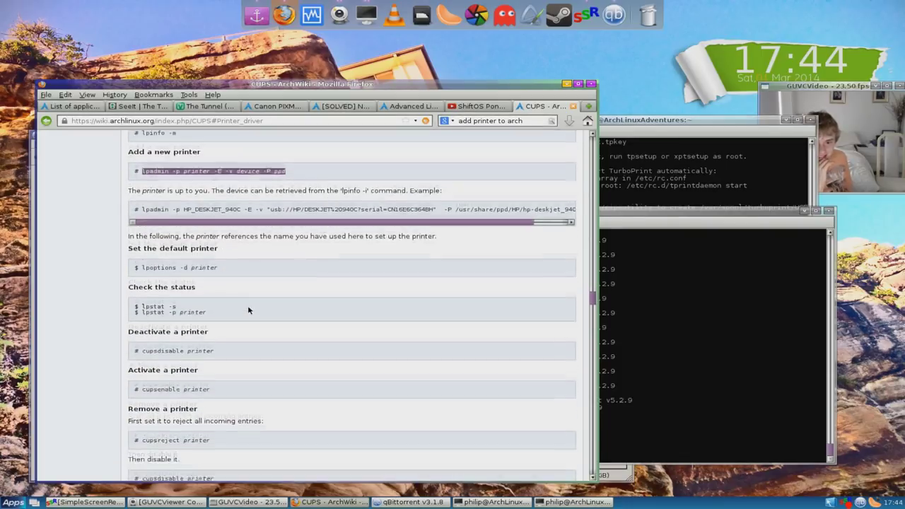
- Google 'add printer to arch', then refine the search to 'add wireless printer arch'
click(573, 106)
click(537, 121)
key(Return)
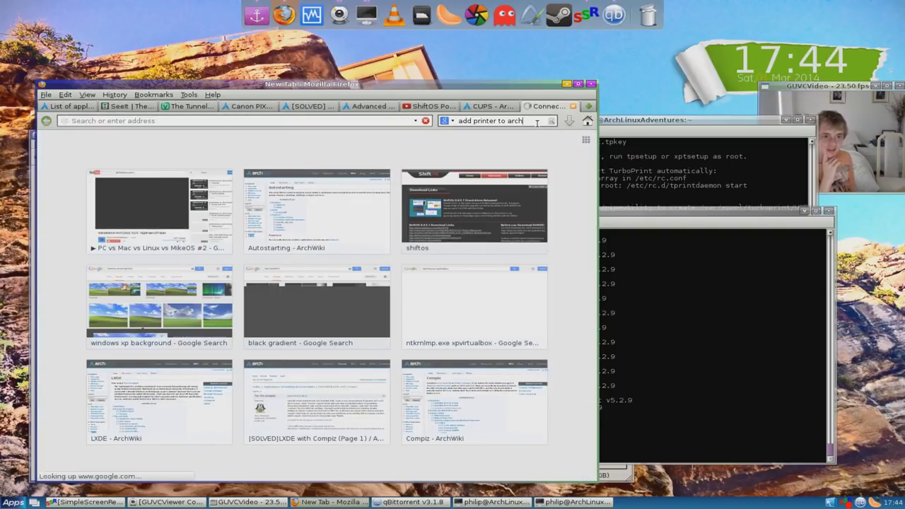
drag(537, 121, 473, 121)
key(BackSpace)
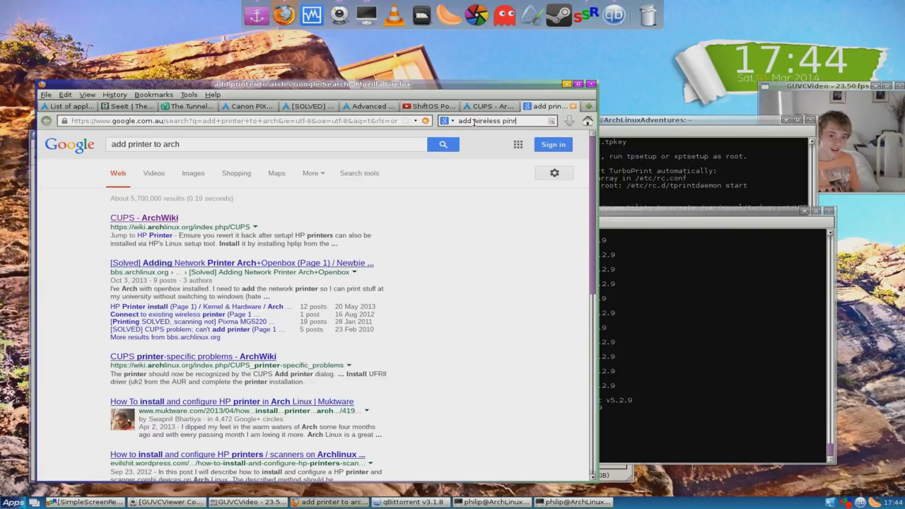
text(wireless printer arch)
key(Return)
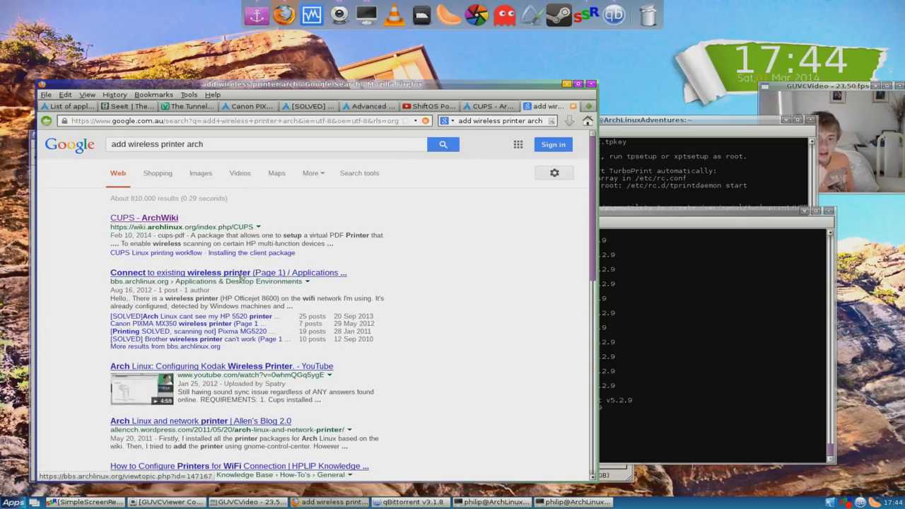
- Open and read the Arch forum thread 'Connect to existing wireless printer'
click(241, 275)
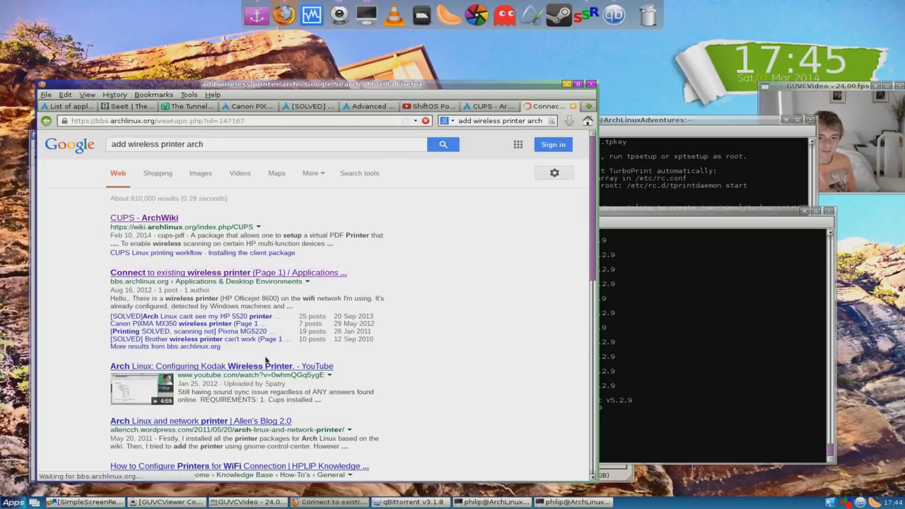
scroll(270, 365, down, 2)
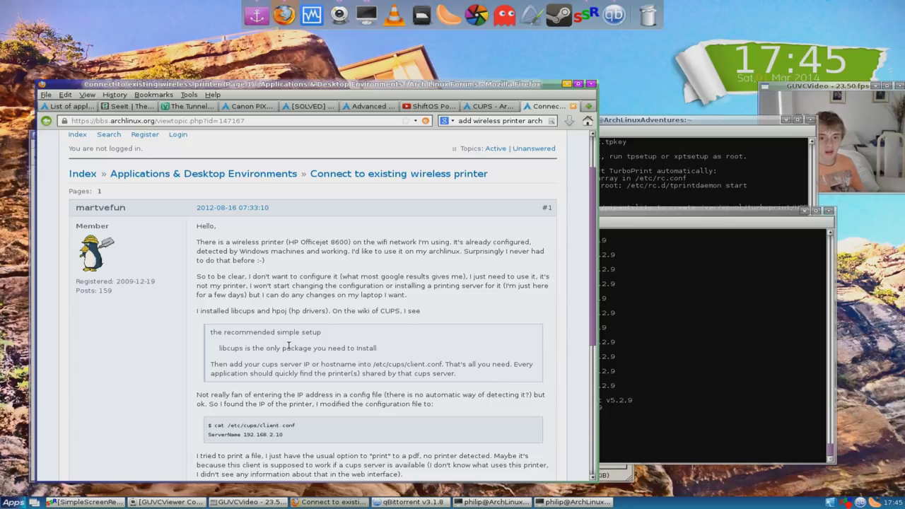
scroll(289, 345, down, 2)
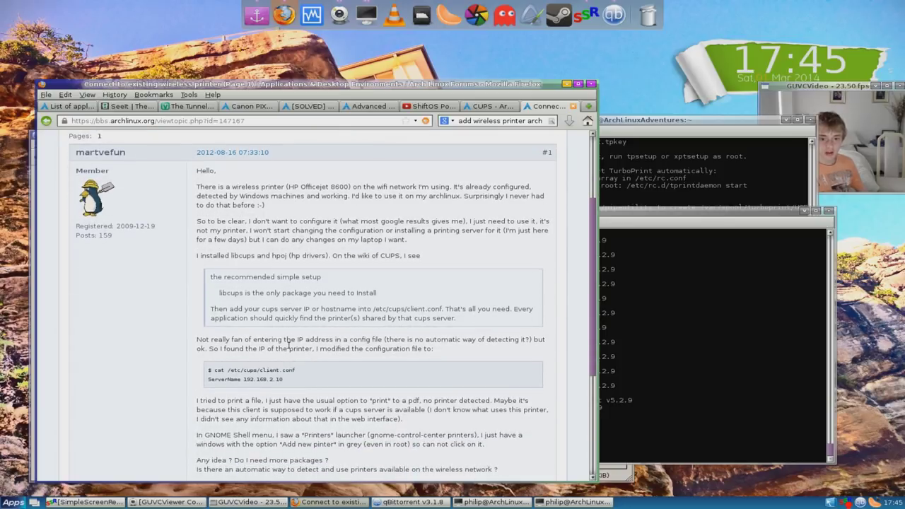
scroll(288, 345, down, 2)
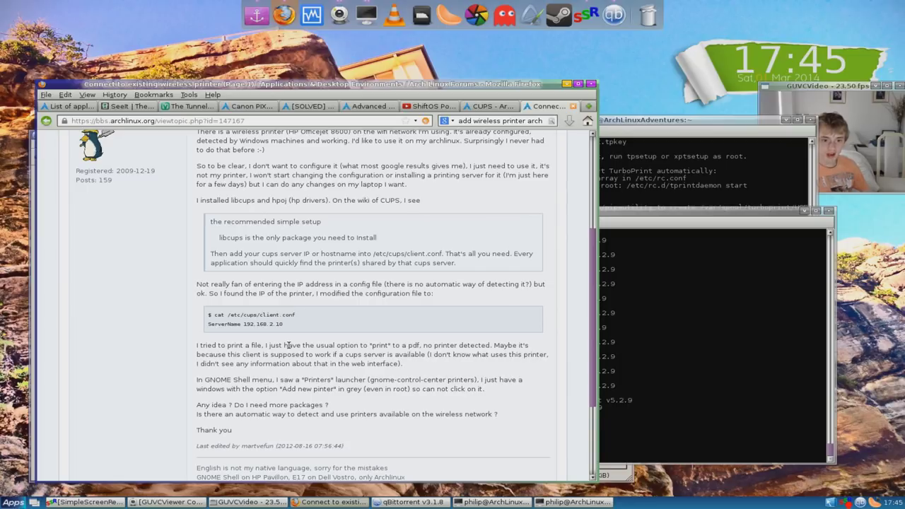
scroll(288, 345, down, 3)
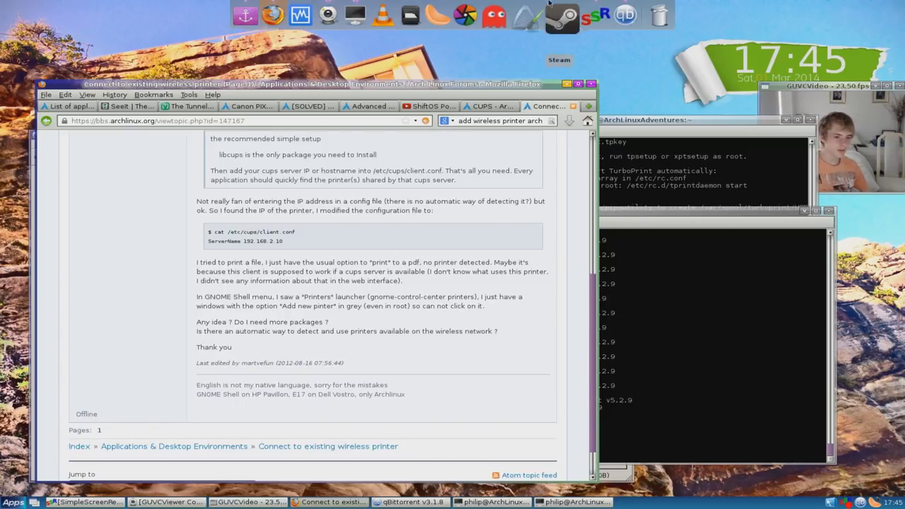
click(587, 106)
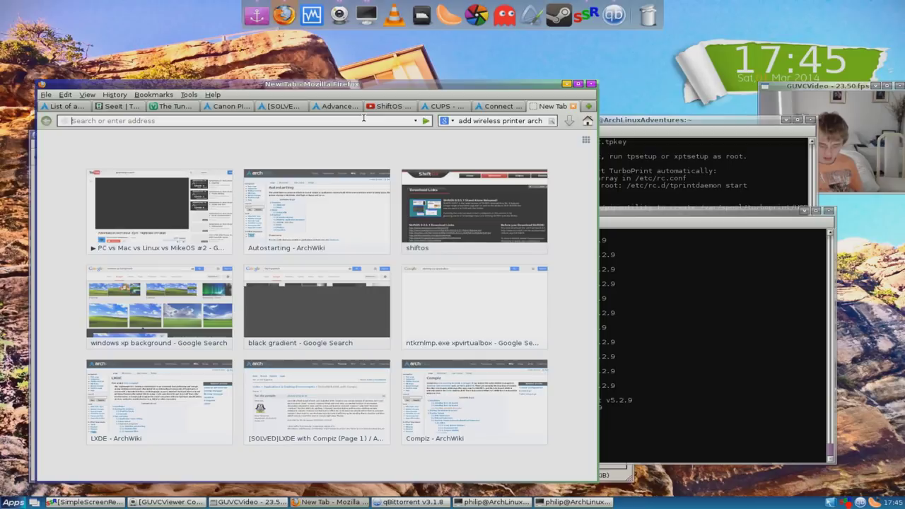
text(routerlogin.net)
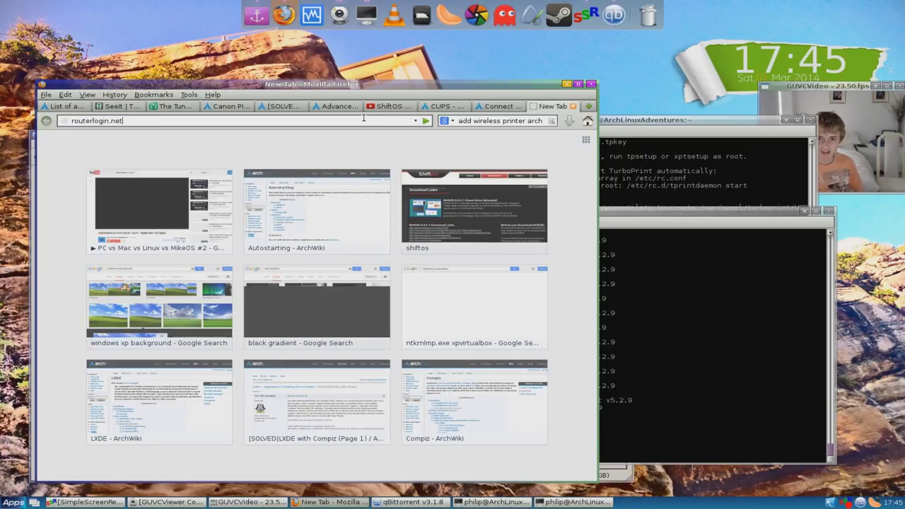
key(Home)
text(http://)
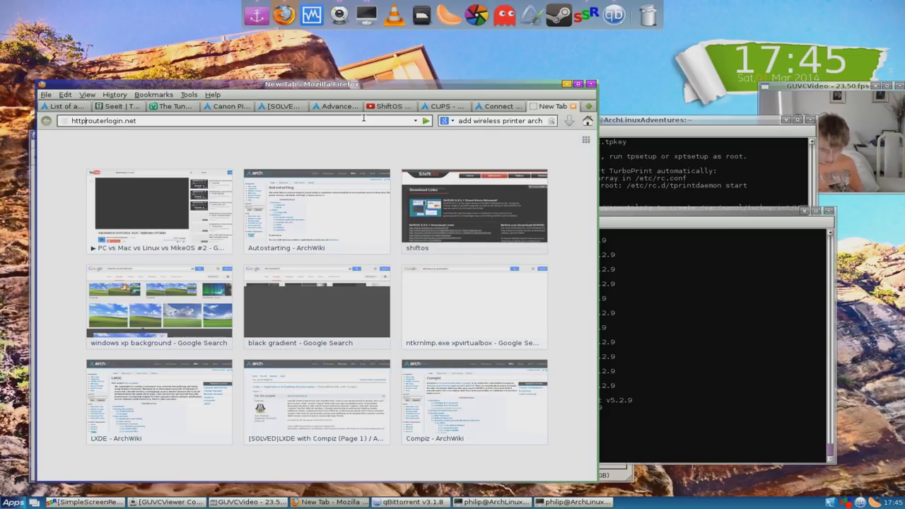
key(Return)
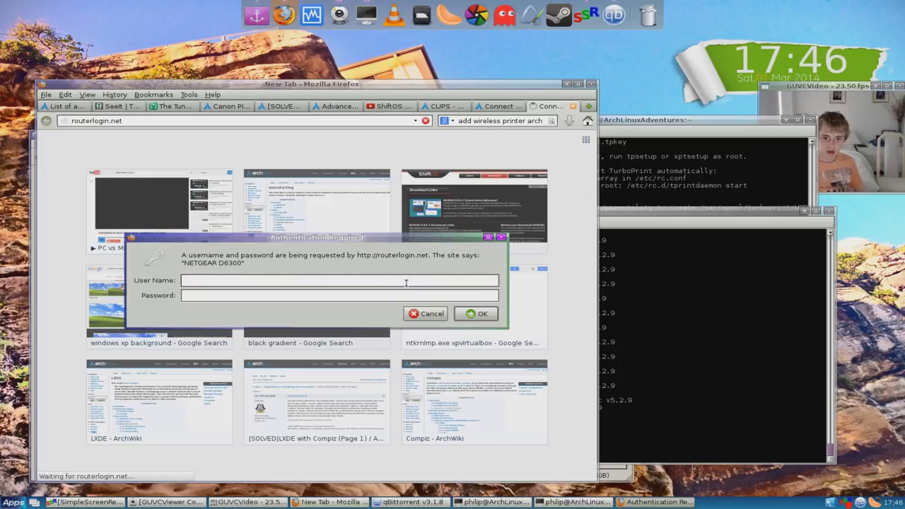
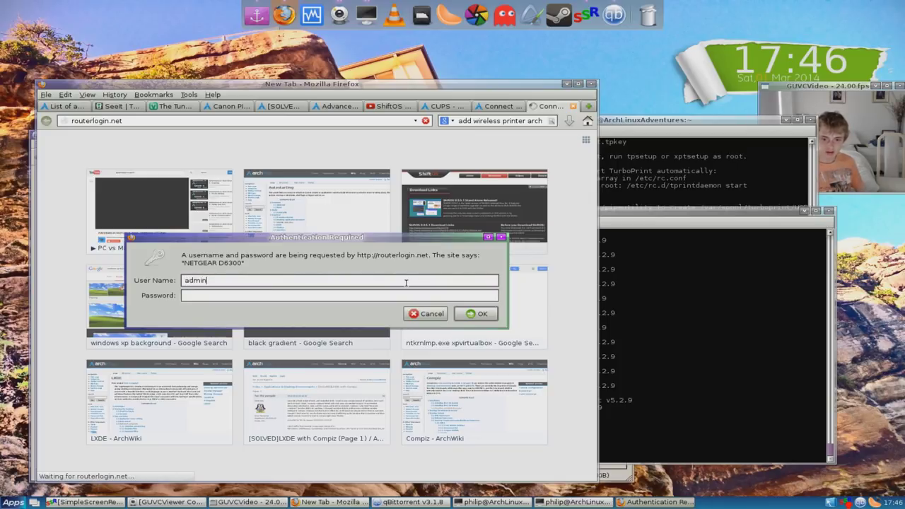
- Log in to the router as admin with its password, retrying until accepted
key(Tab)
text(********)
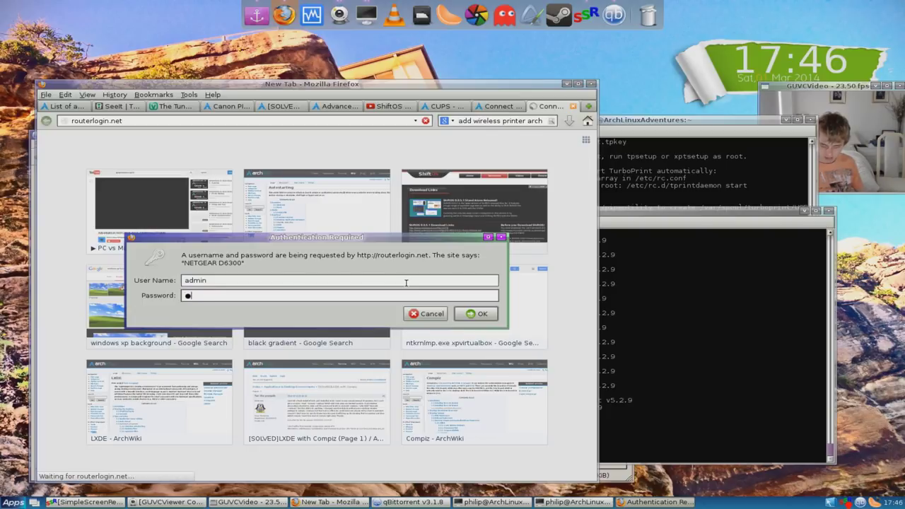
text(*****)
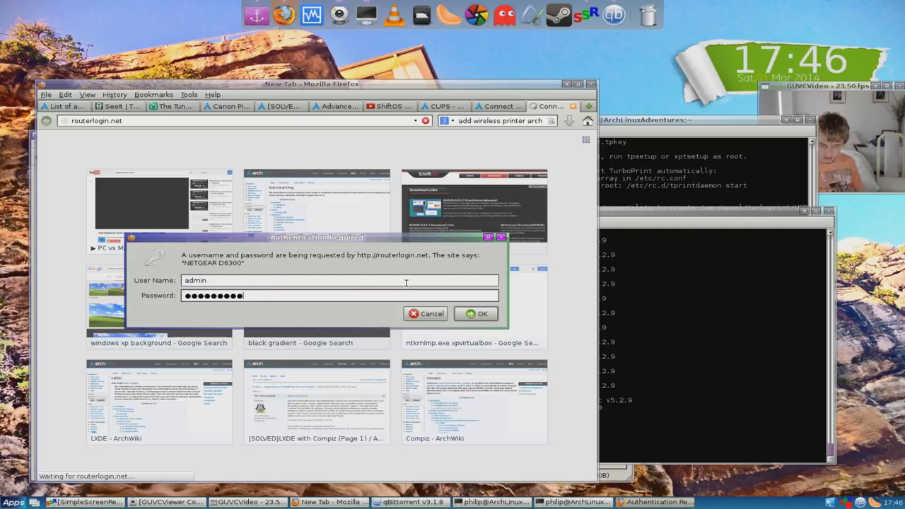
text(***)
key(Return)
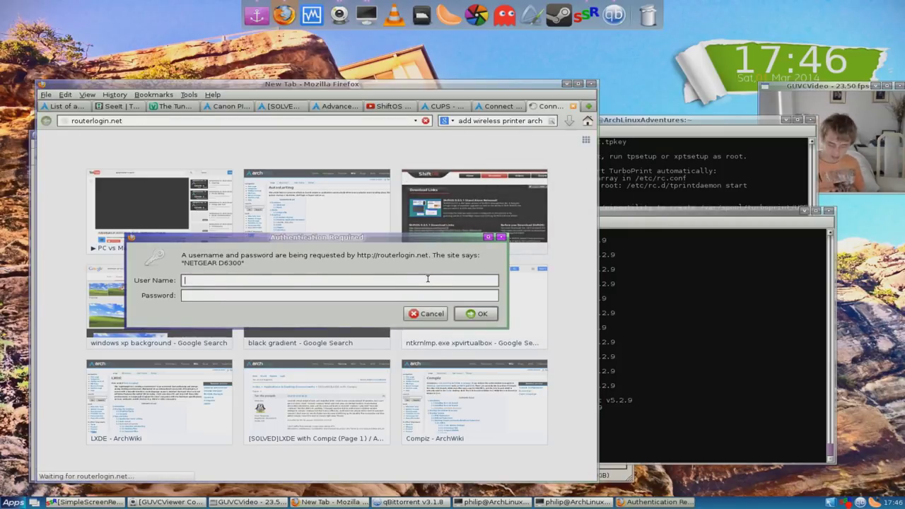
key(Return)
key(Tab)
text(password)
key(Return)
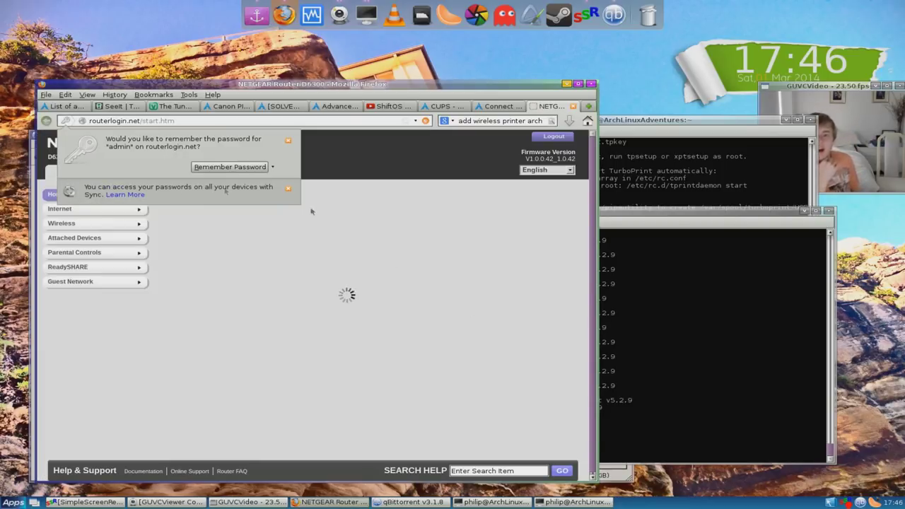
- Dismiss the remember-password prompt and show the router's Attached Devices list
click(311, 210)
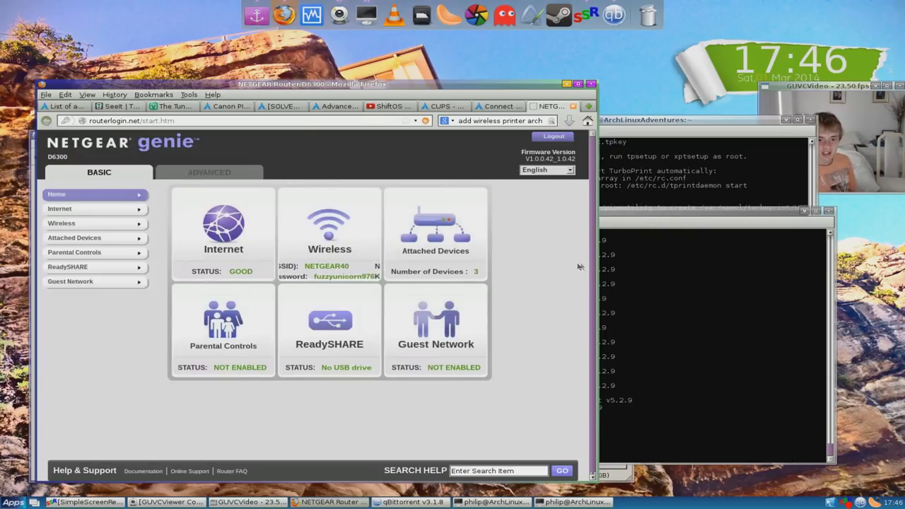
click(92, 239)
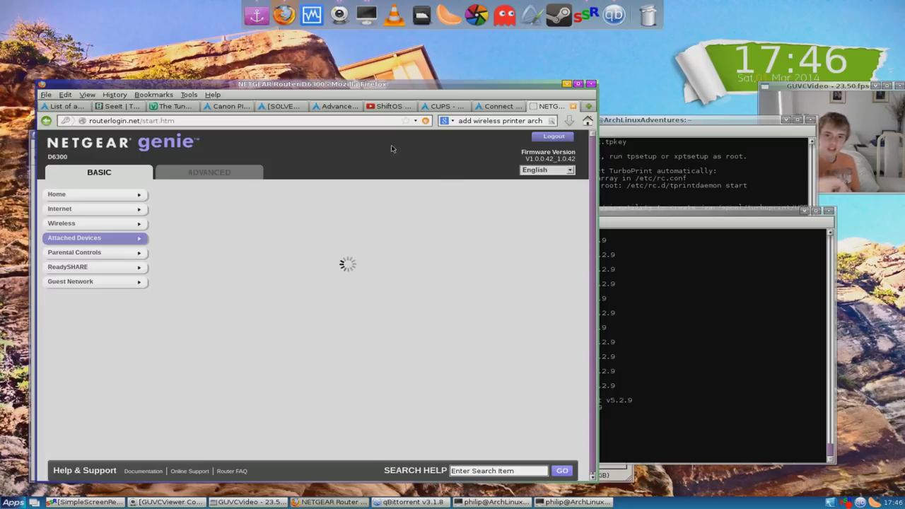
drag(466, 91, 448, 93)
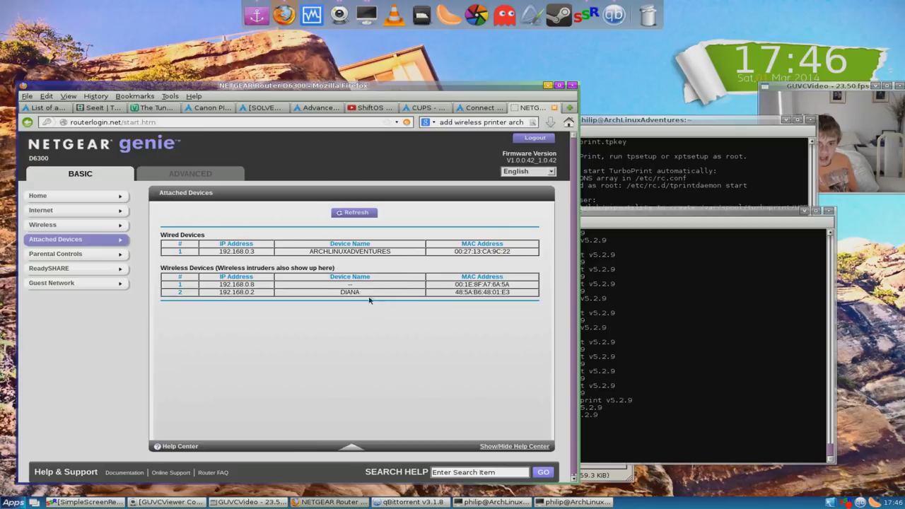
- Copy the wireless device's IP address 192.168.0.8
drag(396, 253, 319, 255)
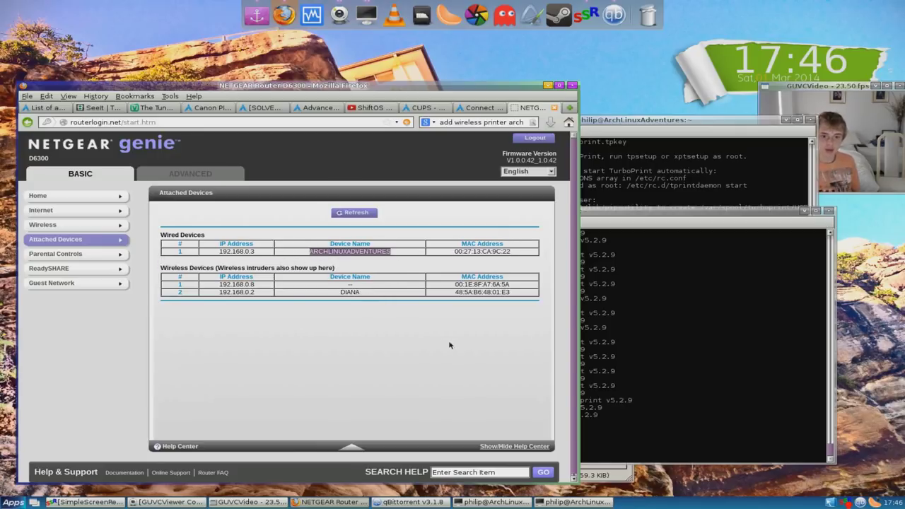
drag(391, 292, 263, 285)
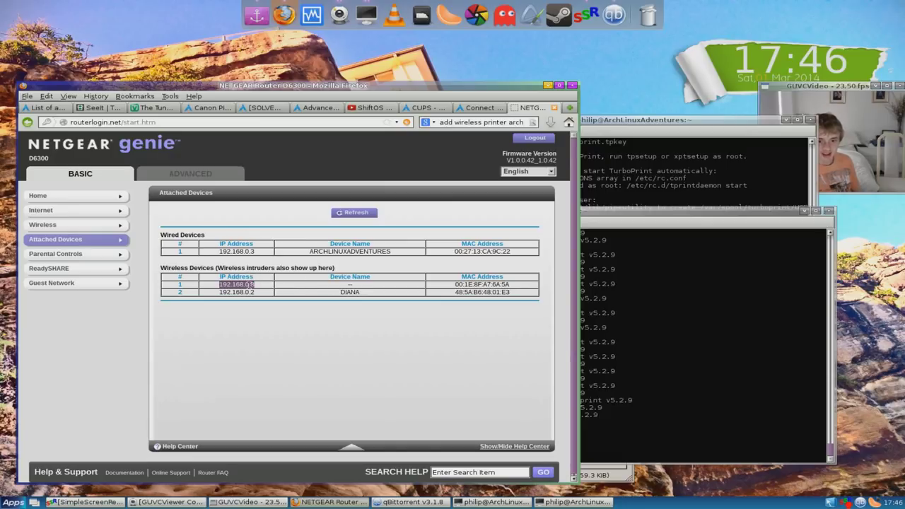
right_click(250, 285)
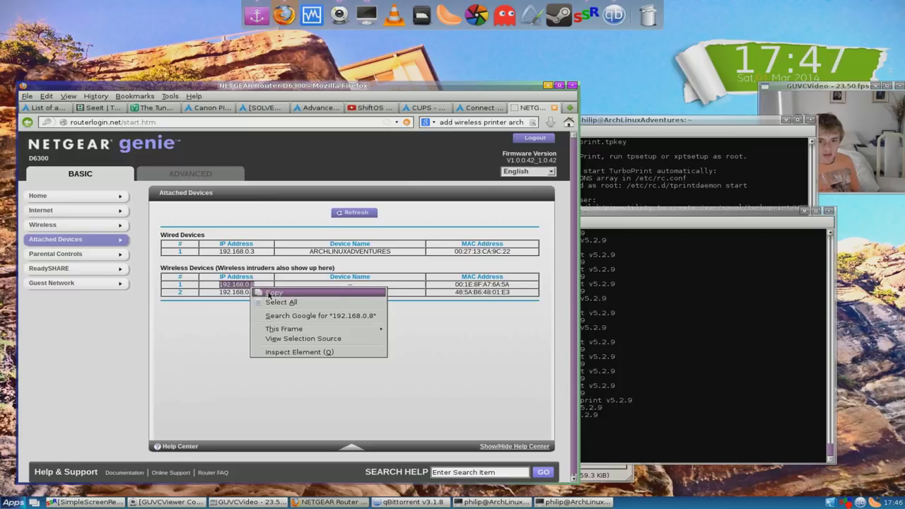
click(269, 294)
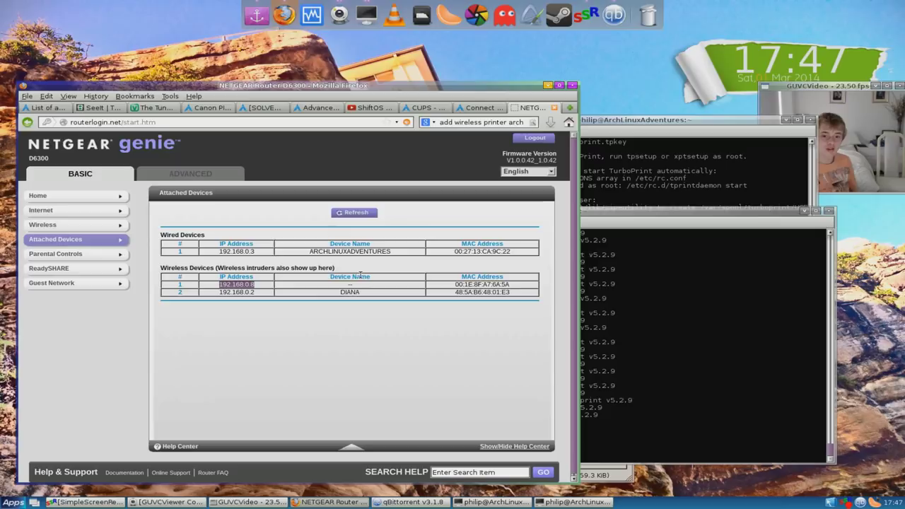
right_click(247, 284)
click(280, 291)
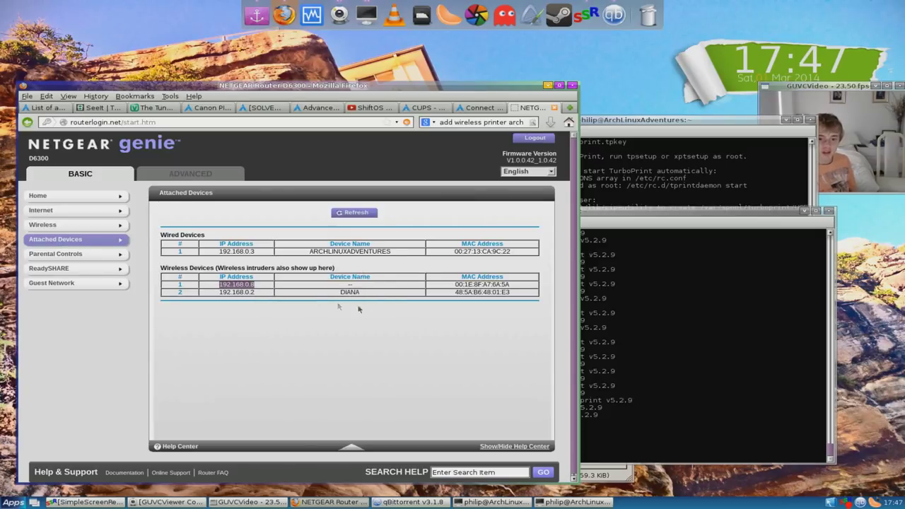
click(720, 390)
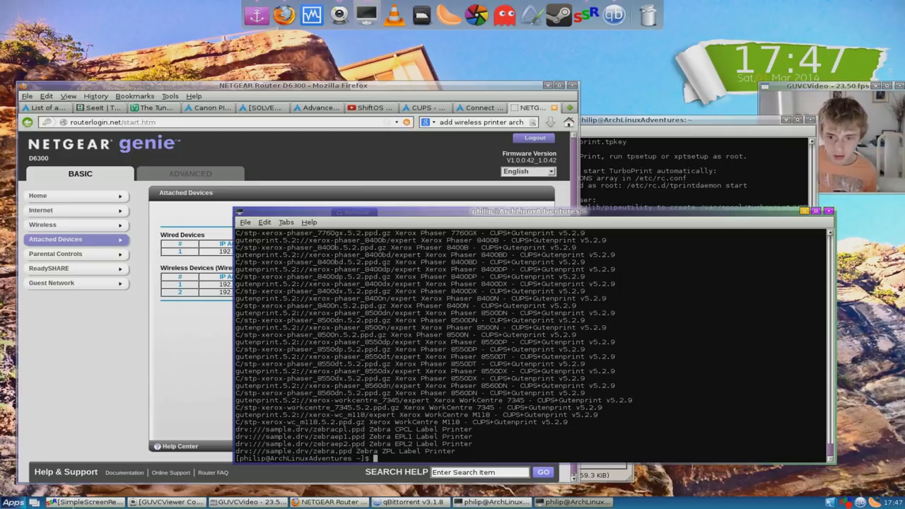
- Bring the screen recorder, then the TurboPrint install terminal, to the front
click(82, 502)
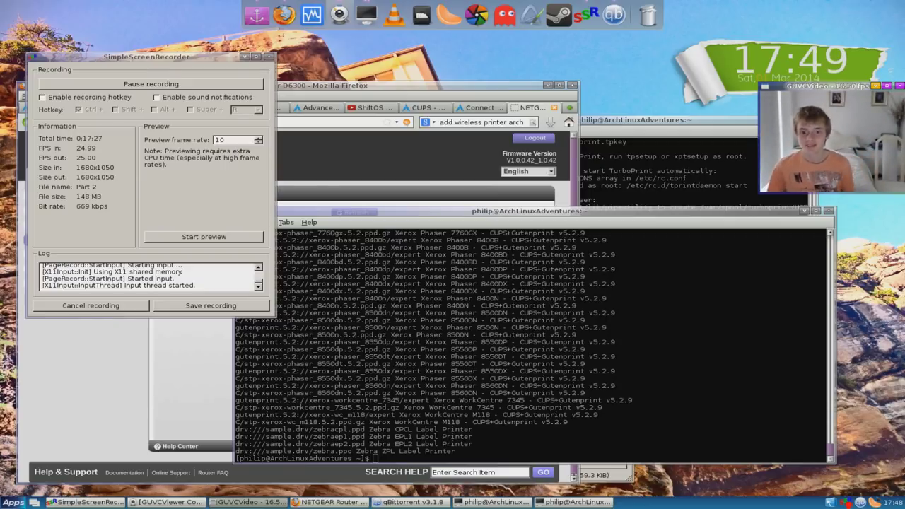
click(710, 171)
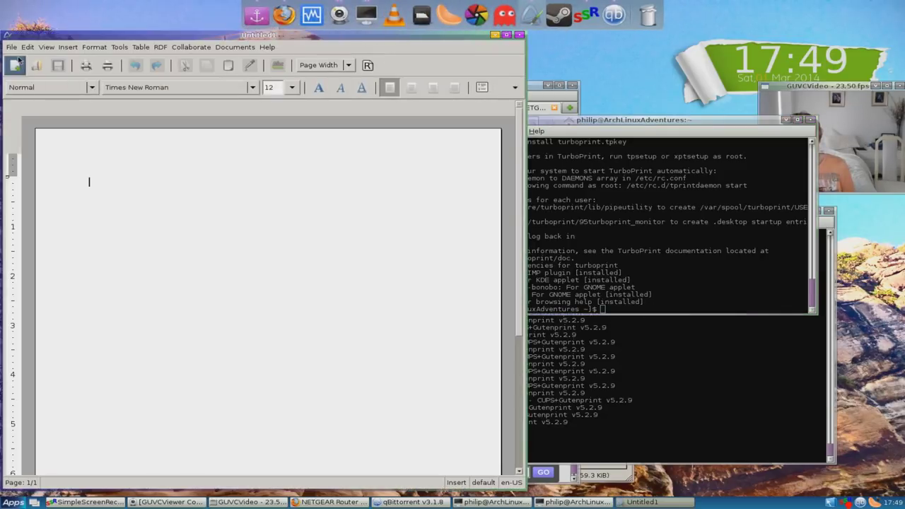
- Check AbiWord's Print dialog, which only offers Print to File, then close it without printing
click(11, 46)
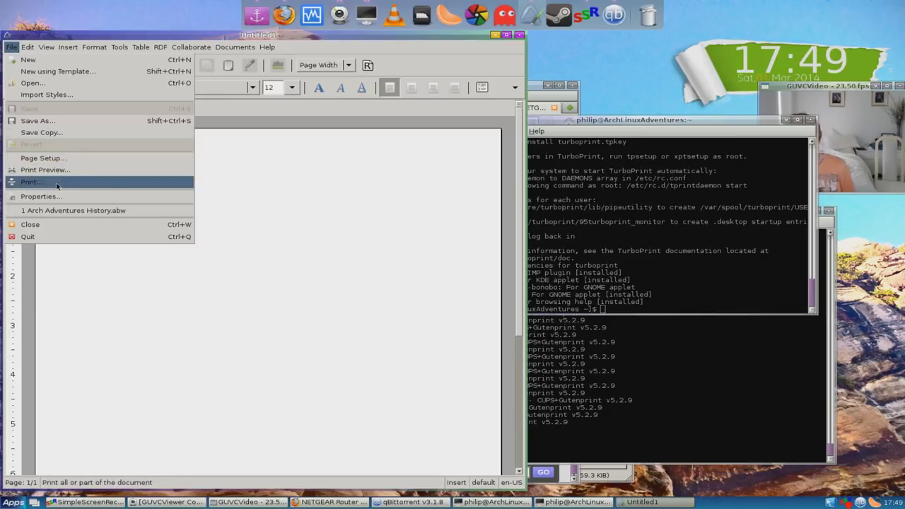
click(49, 182)
click(160, 196)
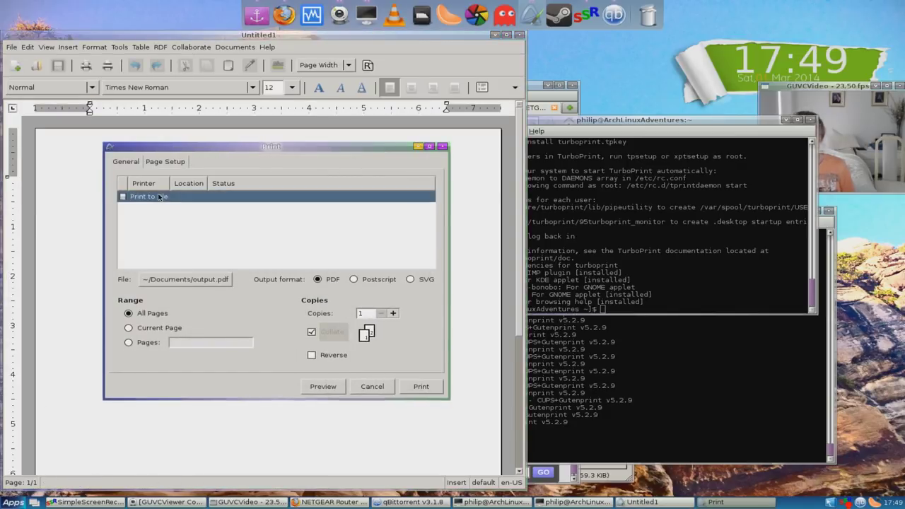
click(444, 147)
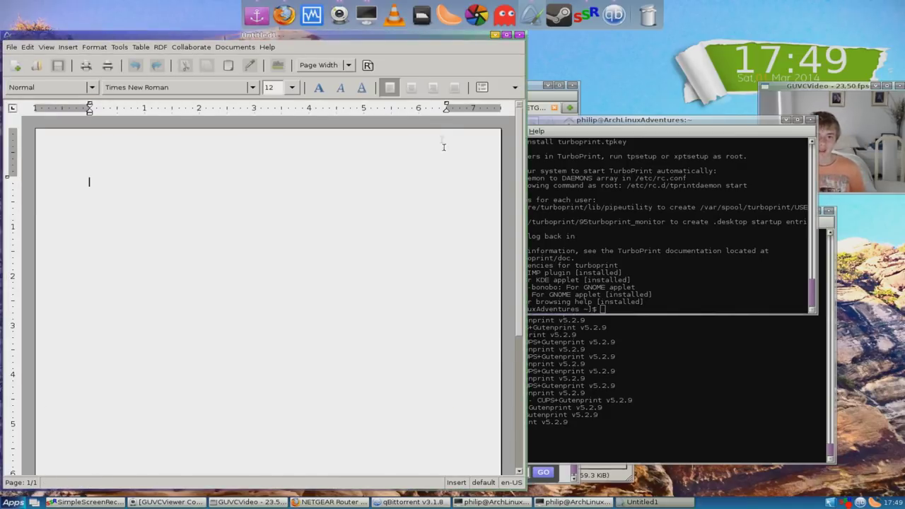
- Return to Firefox's CUPS ArchWiki tab with the lpadmin instructions
click(533, 106)
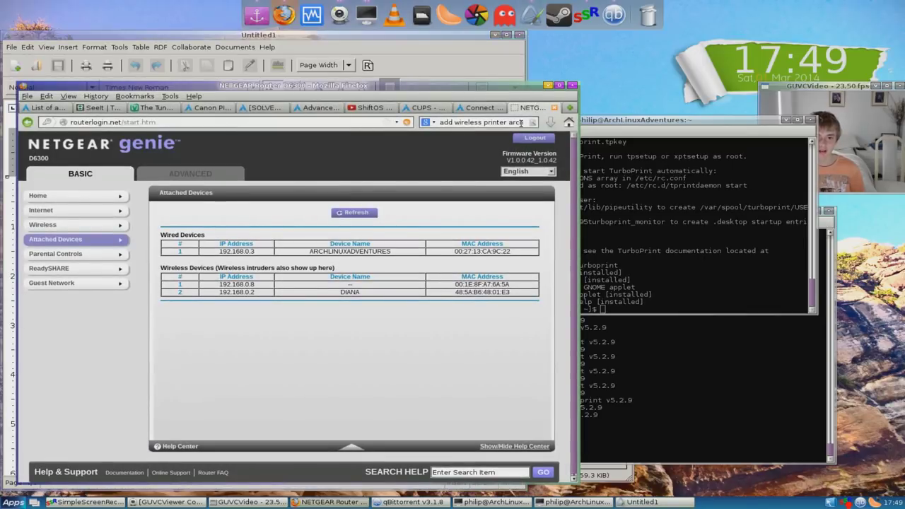
click(479, 107)
click(424, 107)
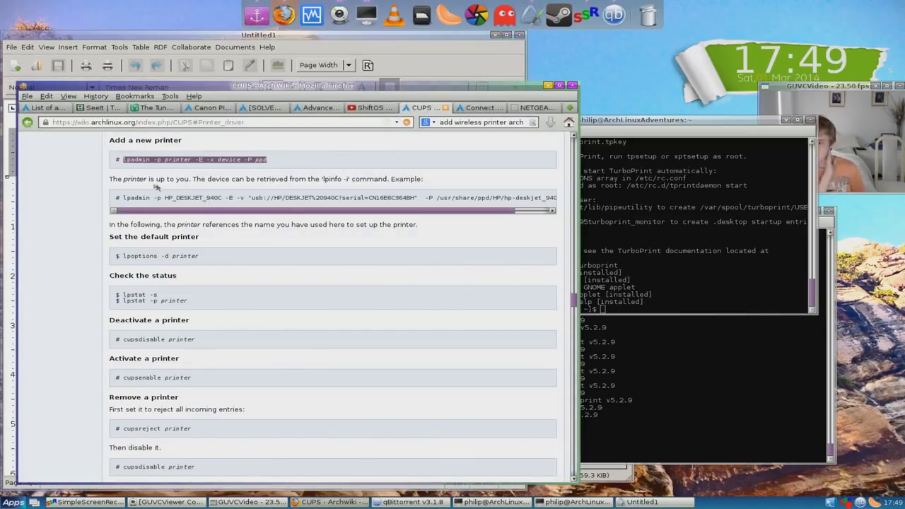
- Copy 'Listen localhost:631' from ArchWiki's Remote access section and Google it in a new tab
scroll(148, 188, up, 1)
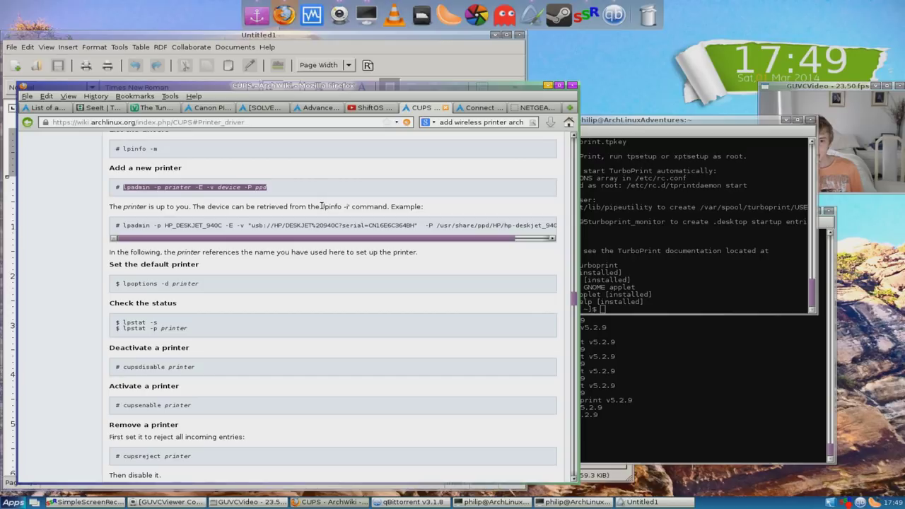
drag(322, 207, 328, 207)
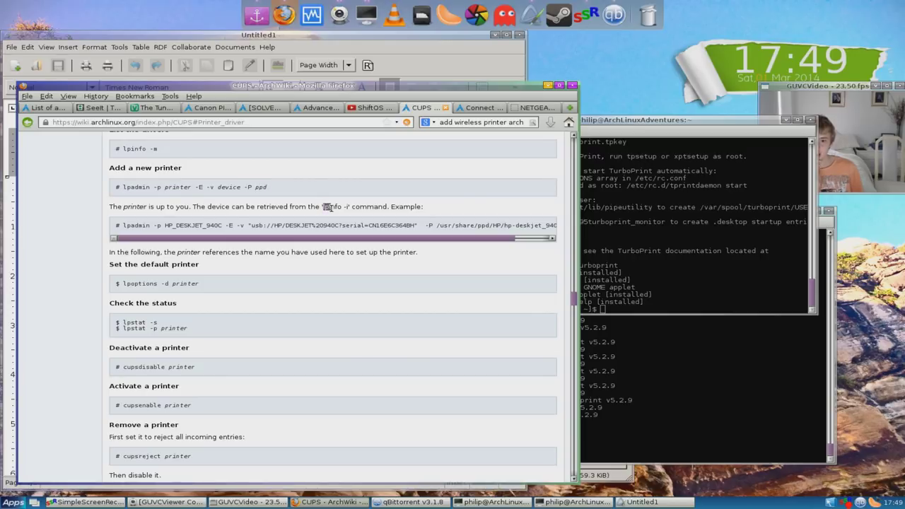
scroll(327, 207, up, 5)
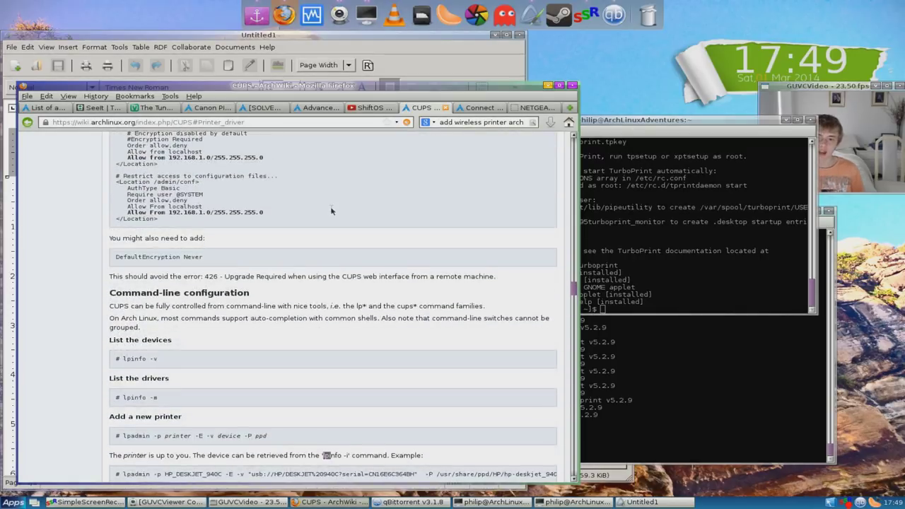
scroll(330, 211, up, 5)
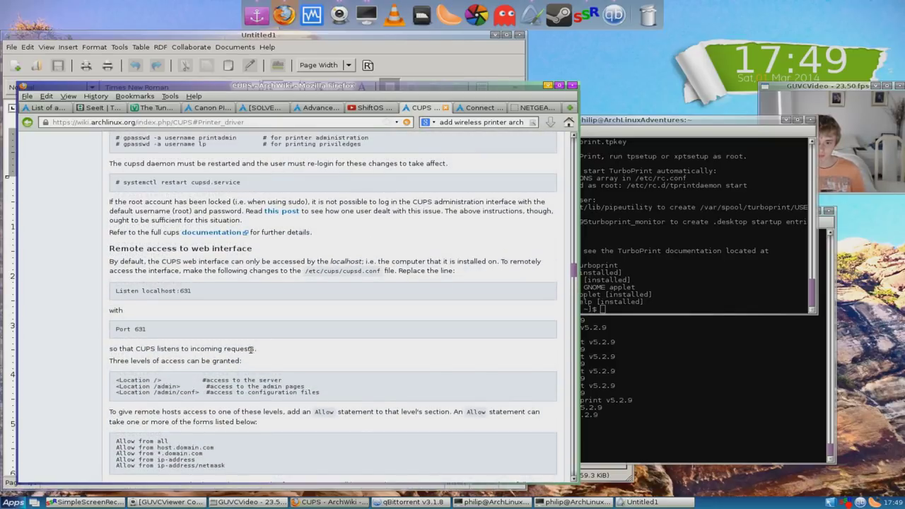
drag(194, 293, 117, 290)
right_click(163, 290)
click(165, 298)
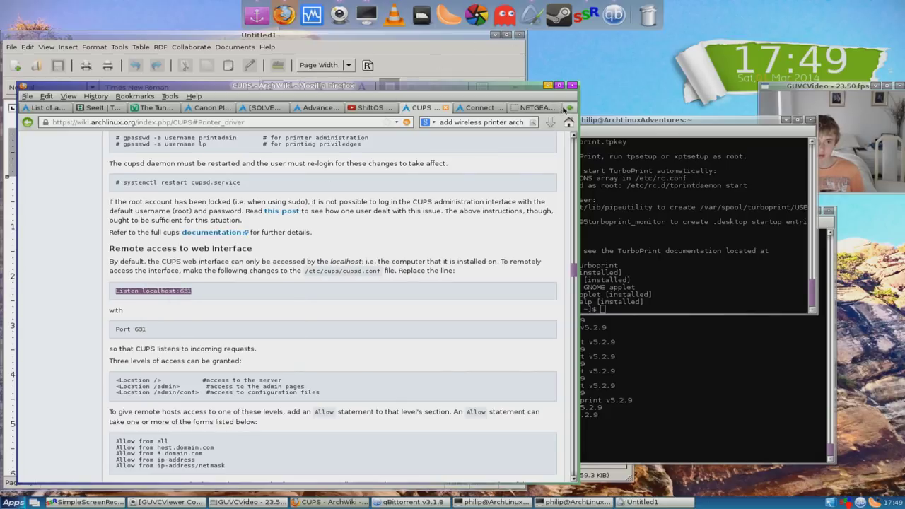
click(566, 108)
key(ctrl+v)
key(Return)
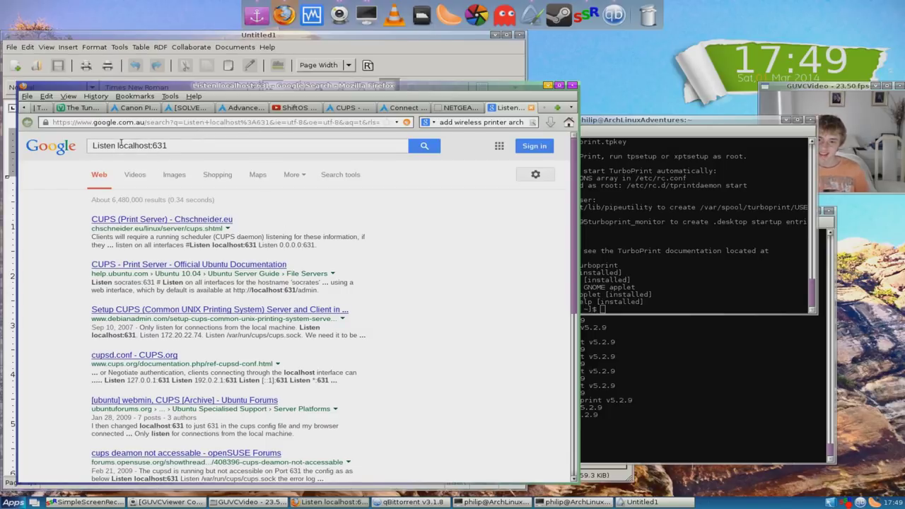
- Load localhost:631 in the address bar to reach the CUPS 1.7.1 web interface
drag(176, 145, 117, 144)
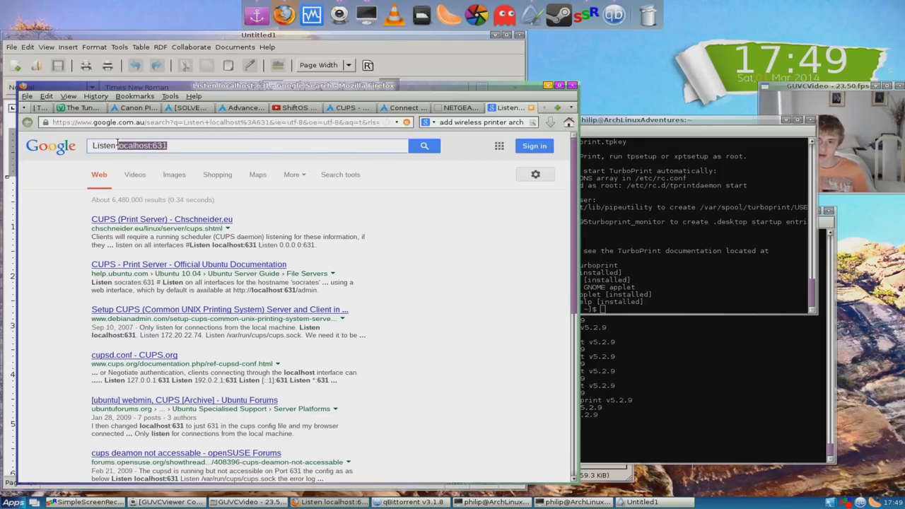
click(120, 122)
key(ctrl+a)
key(ctrl+v)
key(Return)
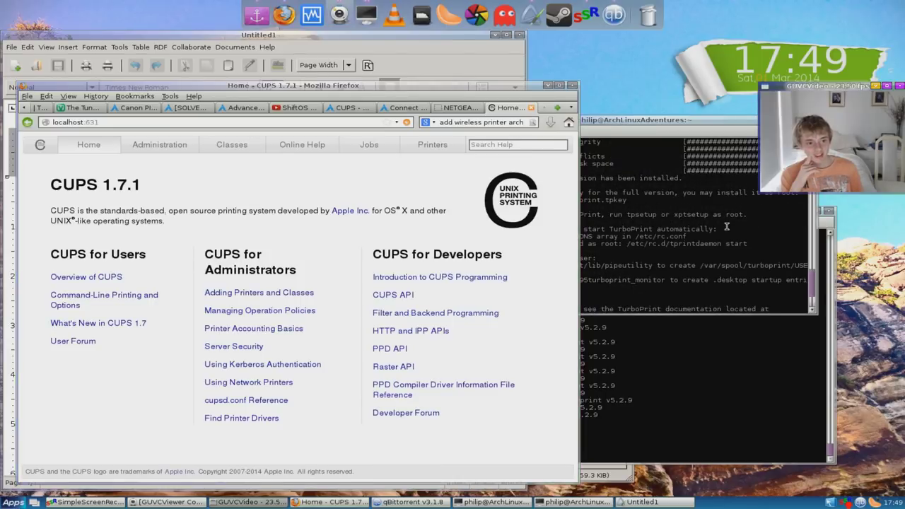
- Follow the Apple Inc. link, return to the CUPS home page, and open Adding Printers and Classes
click(726, 226)
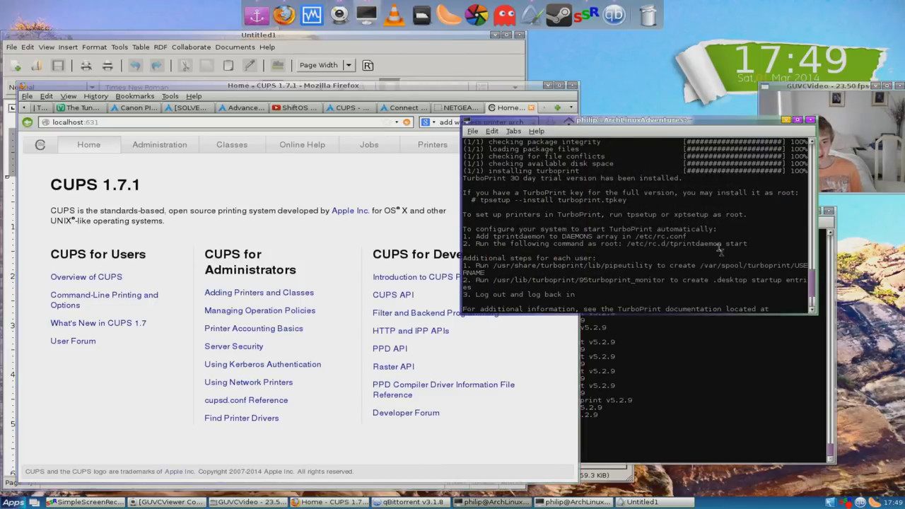
scroll(721, 233, down, 3)
click(350, 211)
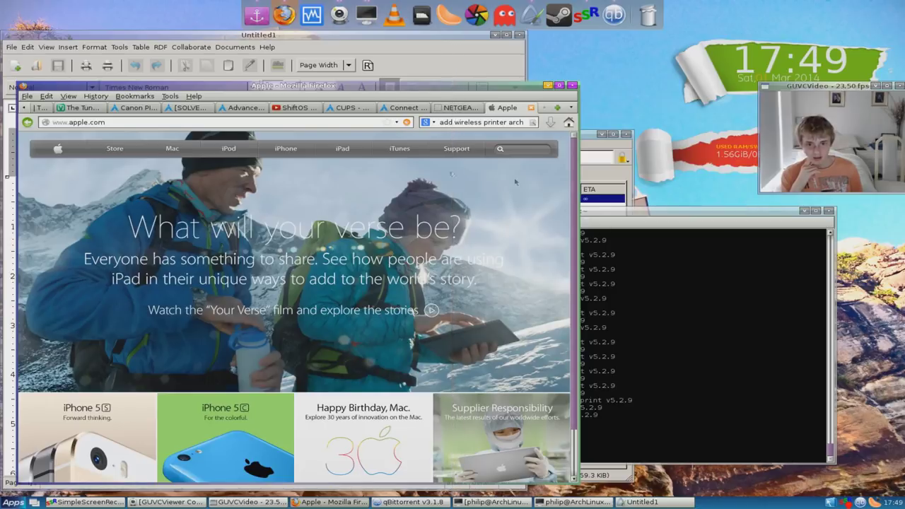
click(27, 121)
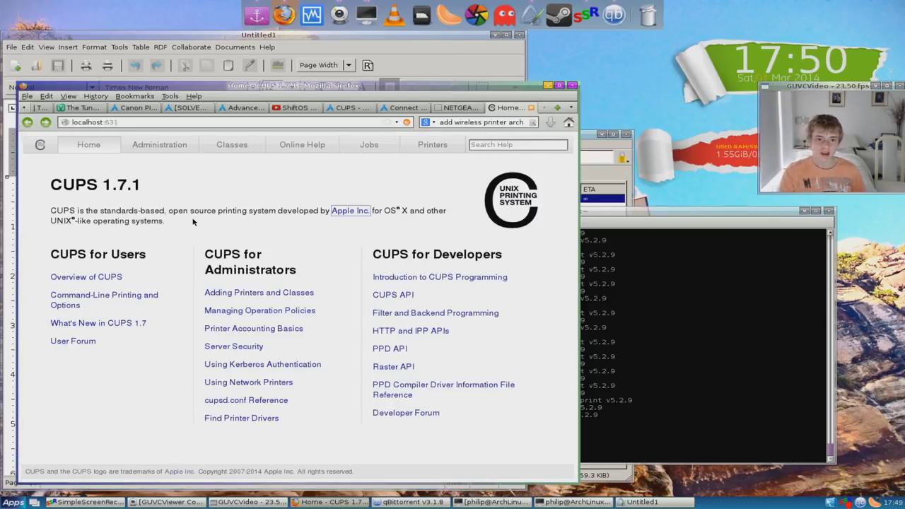
click(299, 207)
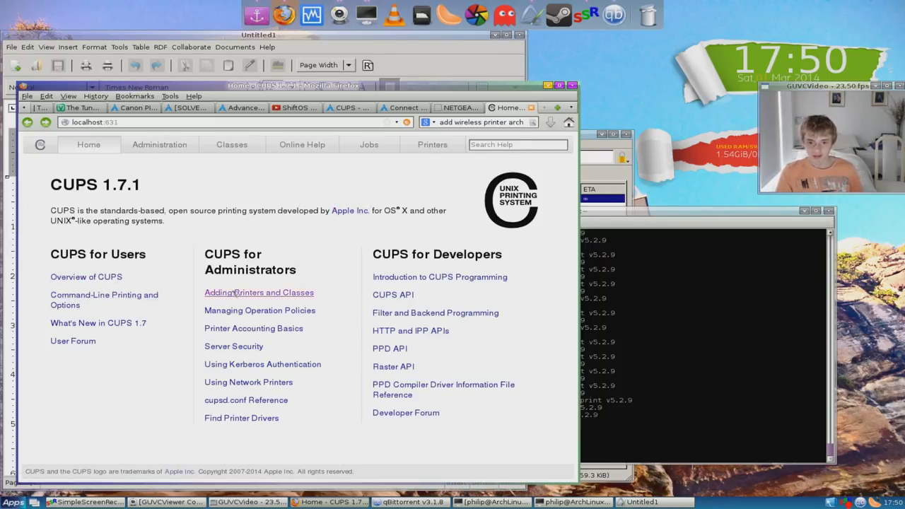
- Start adding a printer and submit the administrator user name and password when prompted
click(259, 294)
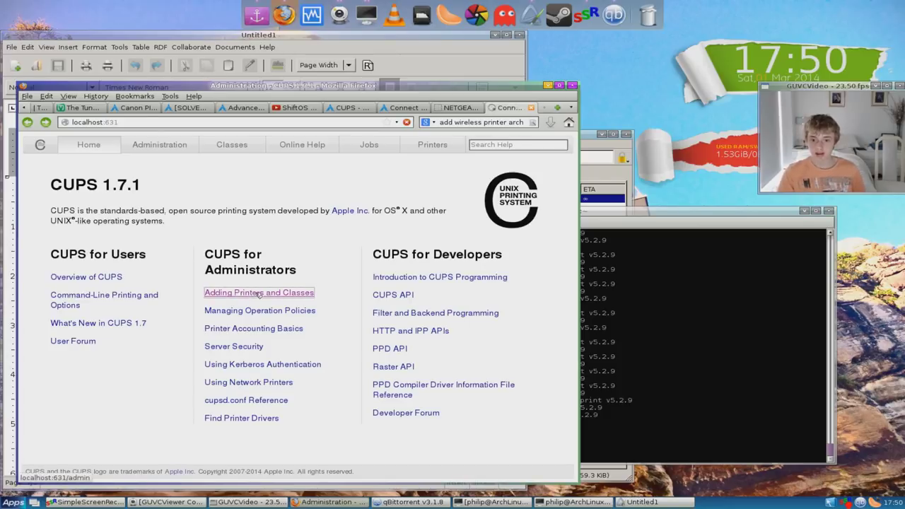
click(85, 212)
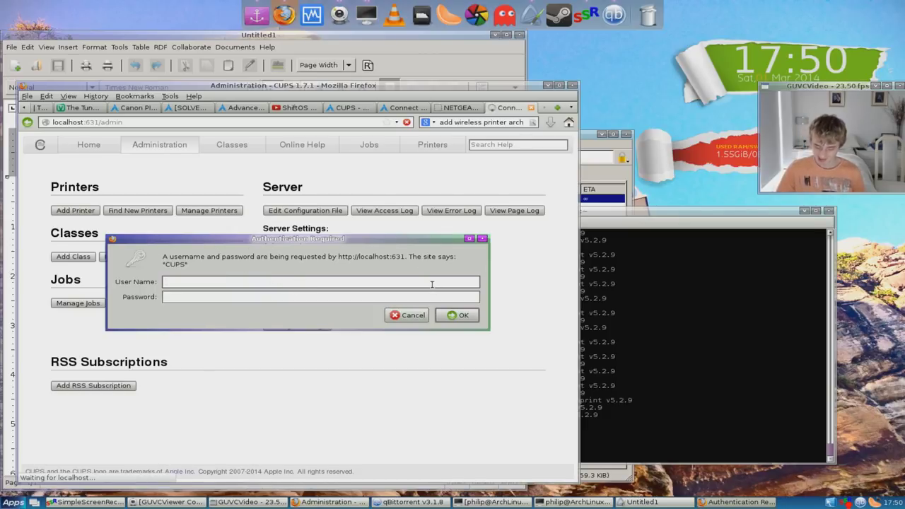
text(admin)
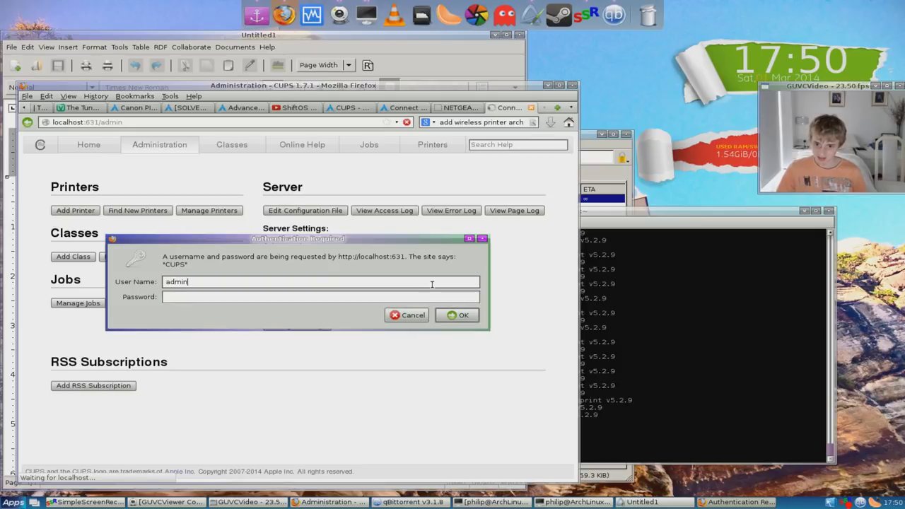
key(Tab)
text(••••••••)
key(Return)
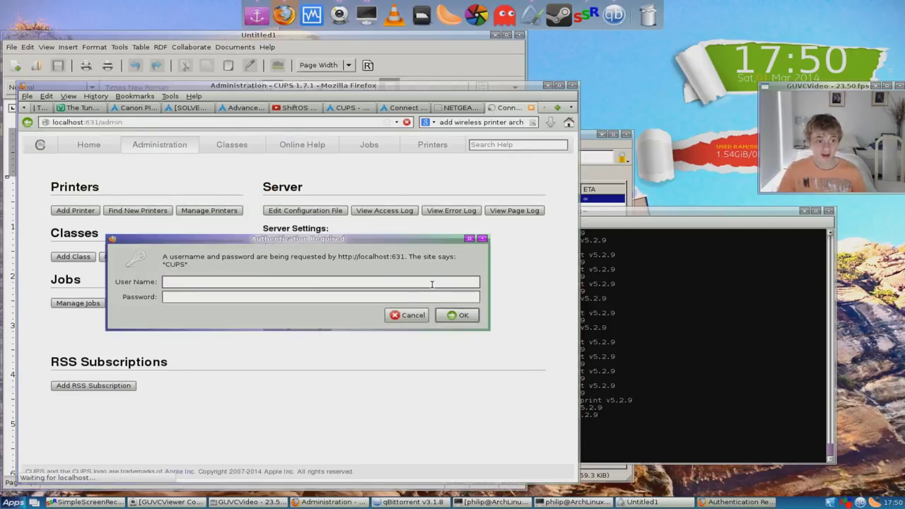
- Log in again with the account user name, which ends on 'Unable to add printer: Forbidden'
click(432, 284)
text(philip)
key(Tab)
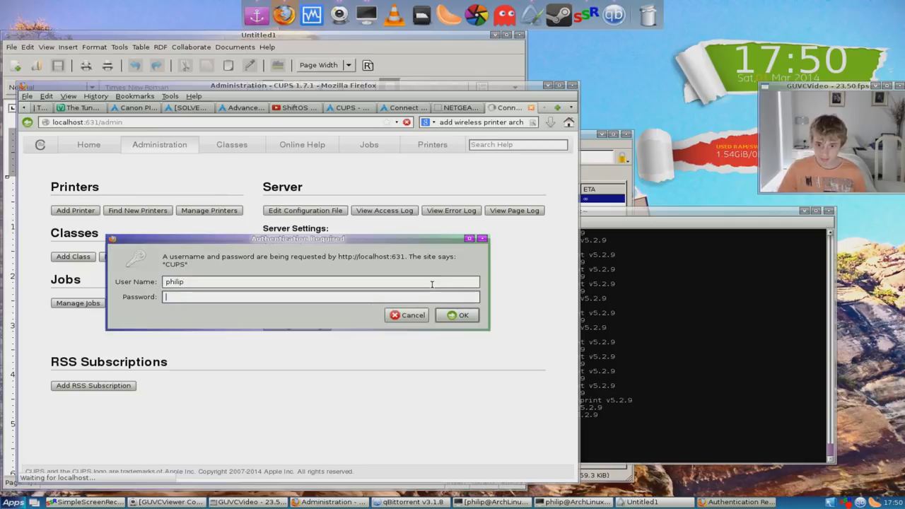
key(Return)
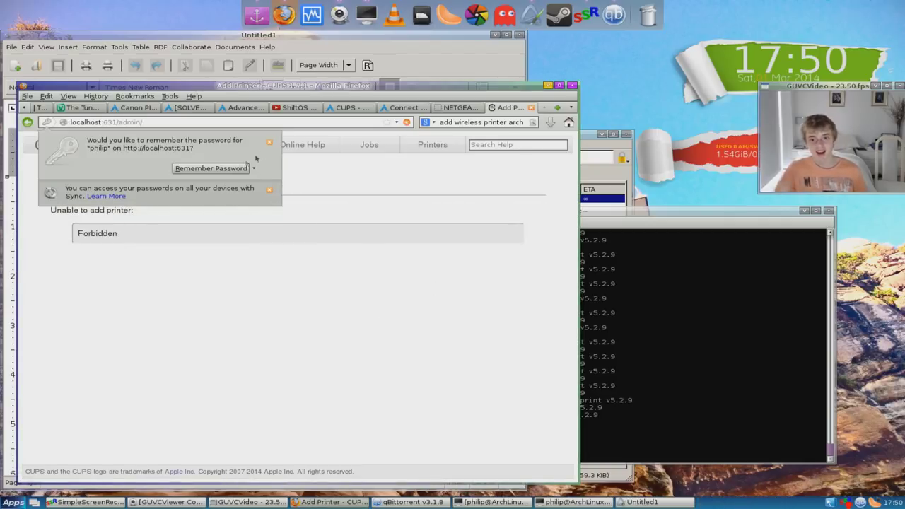
- Decline saving the password, then retry Add Printer, Find New Printers and Manage Printers from Administration
click(269, 142)
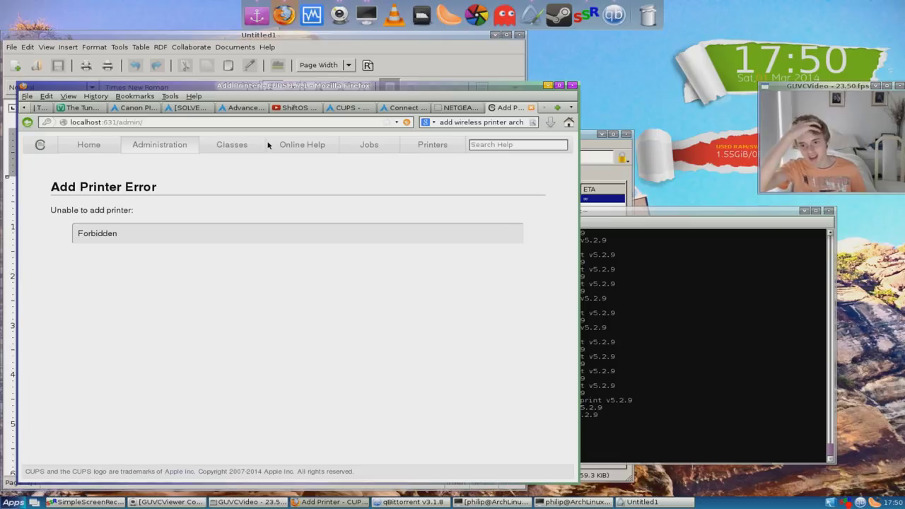
click(27, 122)
click(87, 210)
click(28, 122)
click(126, 212)
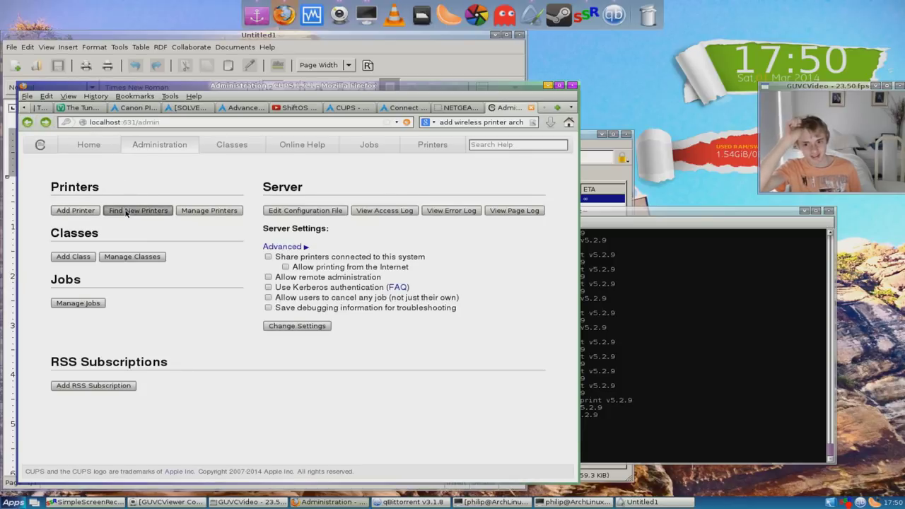
click(27, 123)
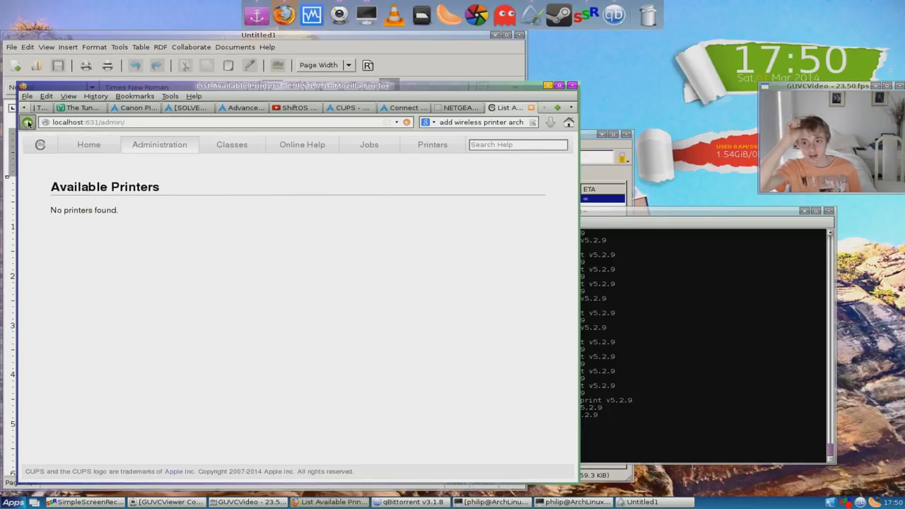
click(222, 209)
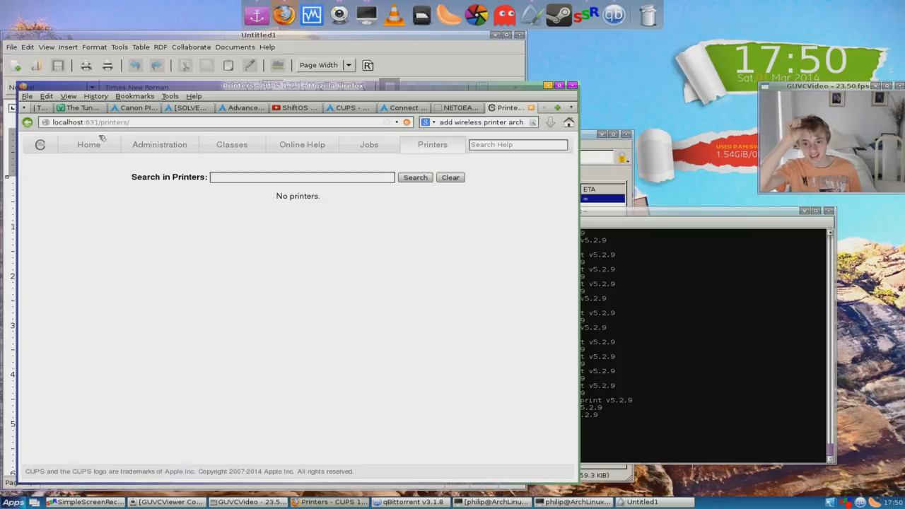
click(27, 121)
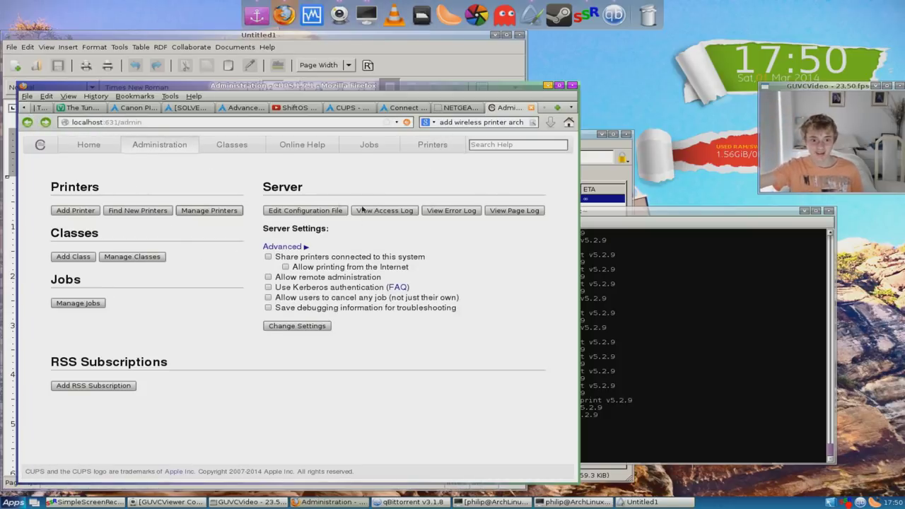
click(86, 211)
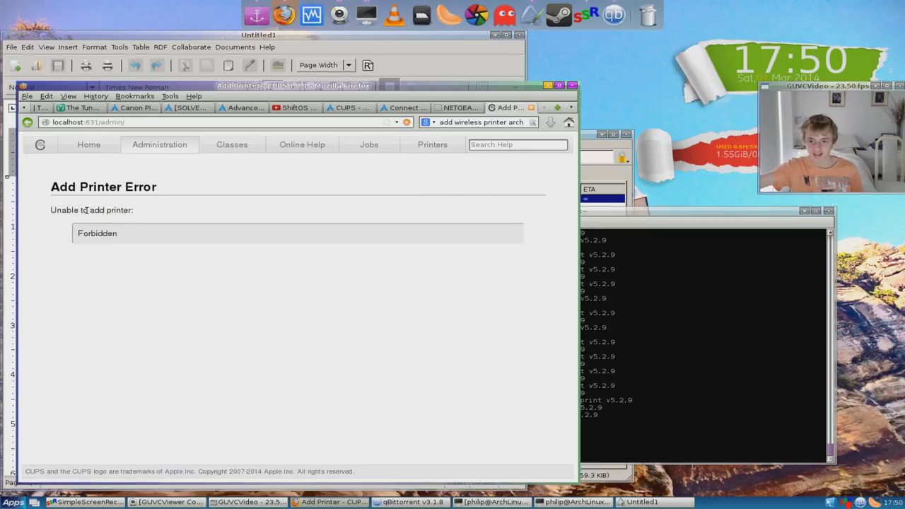
- Reload localhost:631, retry Add Printer, select the Forbidden error line, then open a new tab
double_click(108, 230)
click(103, 233)
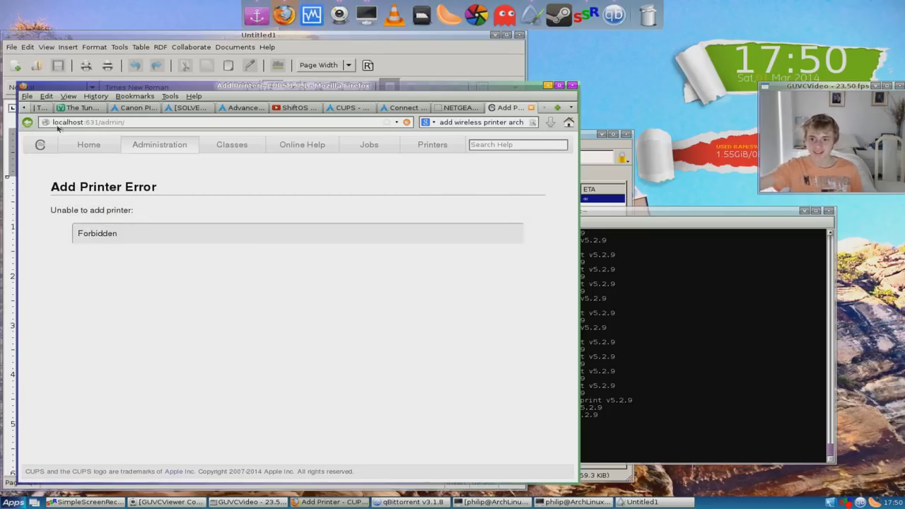
click(137, 122)
key(BackSpace)
key(BackSpace)
key(BackSpace)
key(Return)
click(244, 291)
click(78, 211)
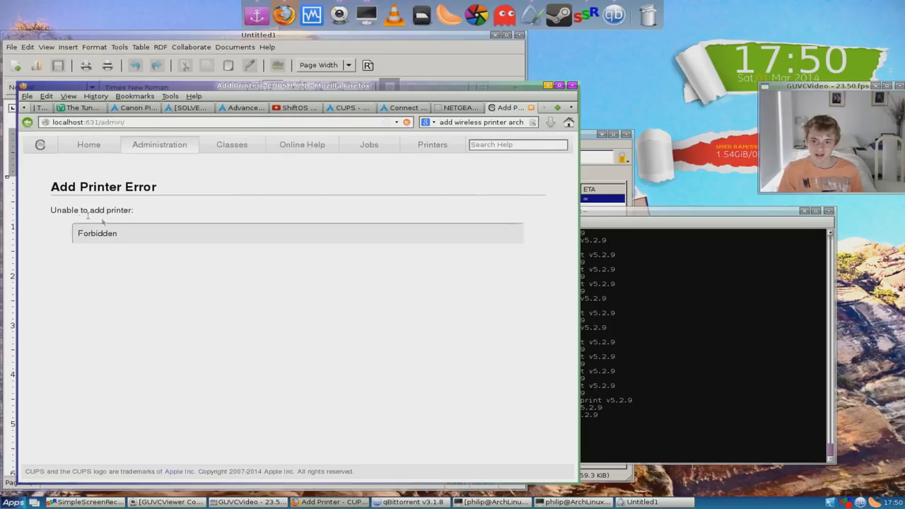
drag(134, 210, 80, 210)
triple_click(92, 210)
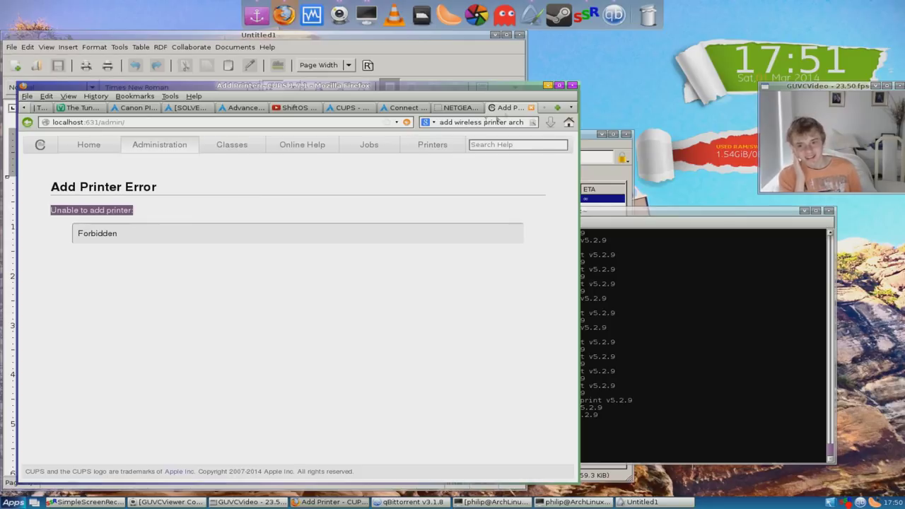
click(557, 107)
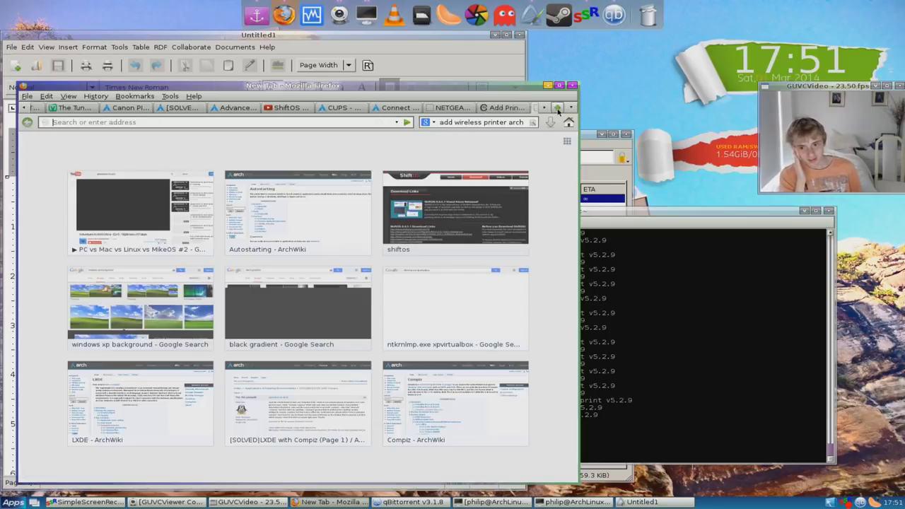
- Search Google for 'cups add printer error forbidden' and open the Chakra forum result
click(514, 122)
text(cups add printer e)
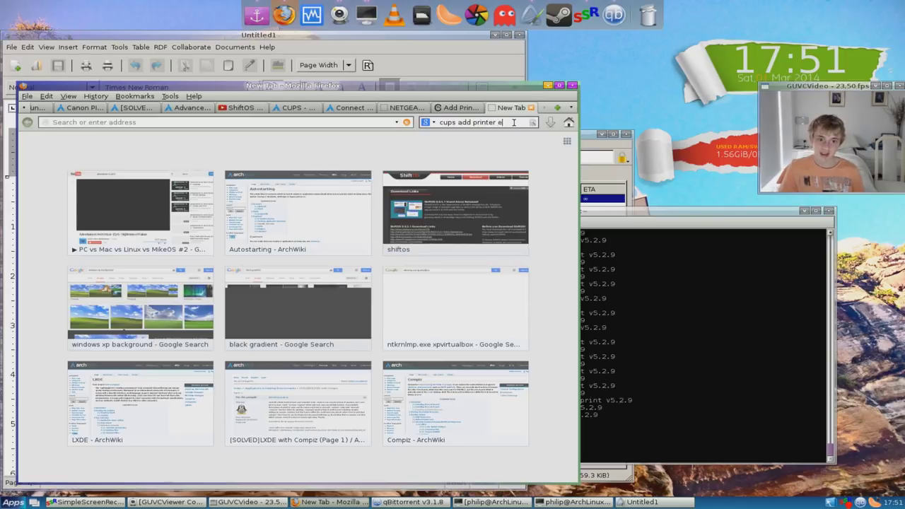
text(bidden)
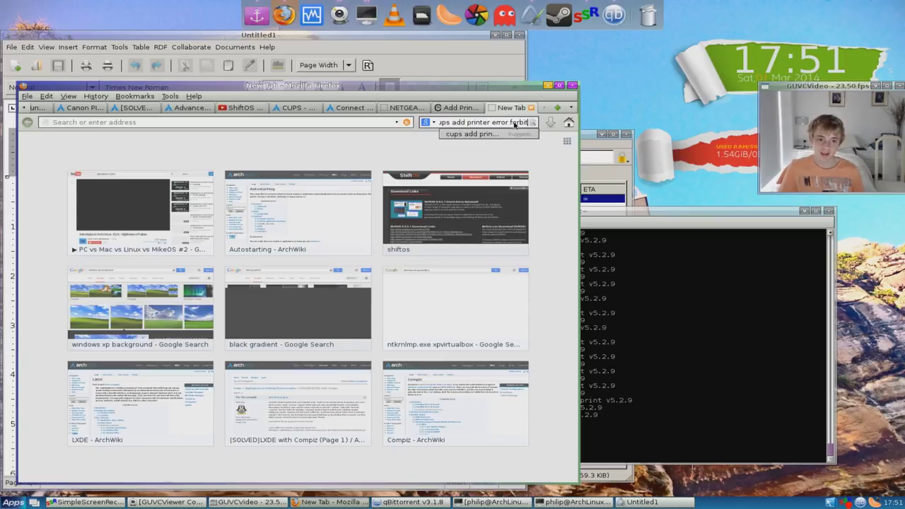
key(Return)
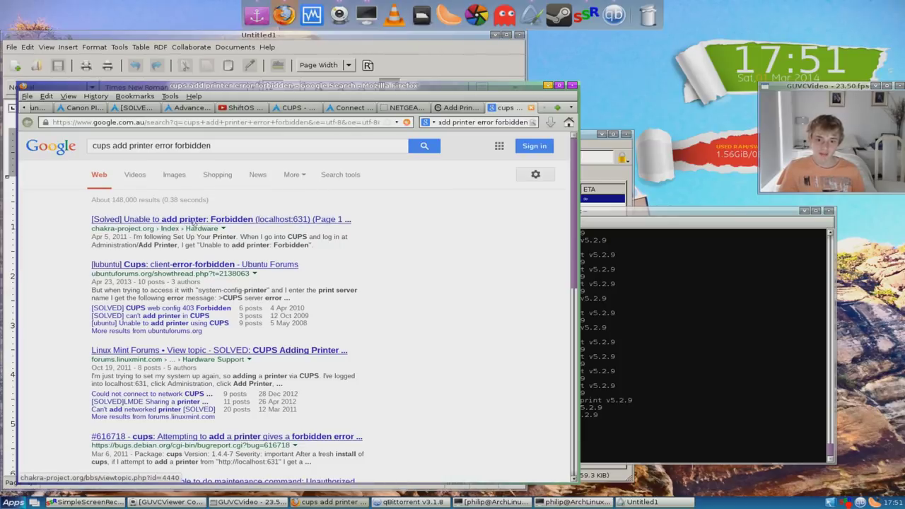
click(251, 220)
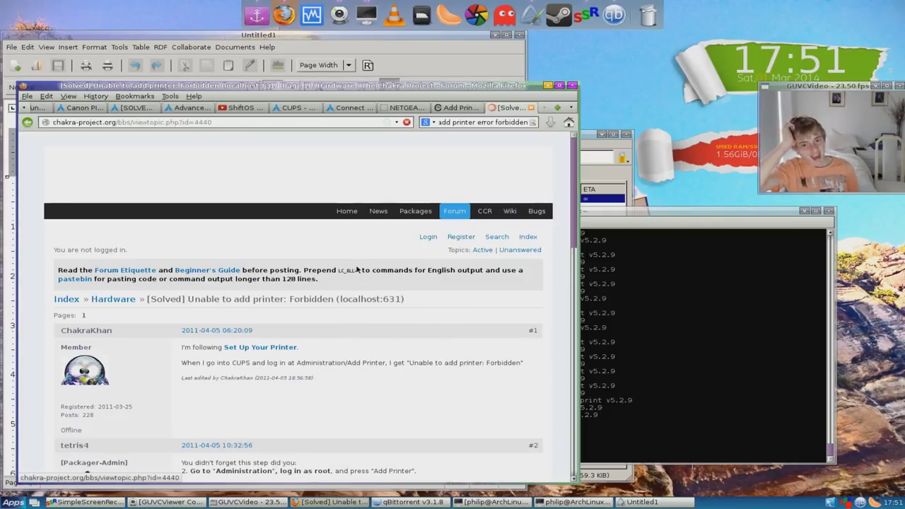
- Read through the thread's replies, highlighting the advice to log in as root
scroll(350, 274, down, 2)
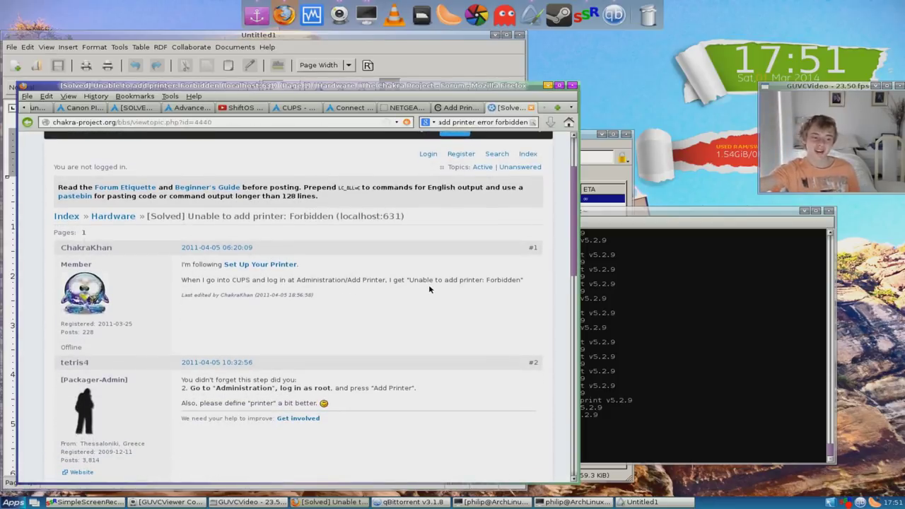
scroll(414, 294, down, 1)
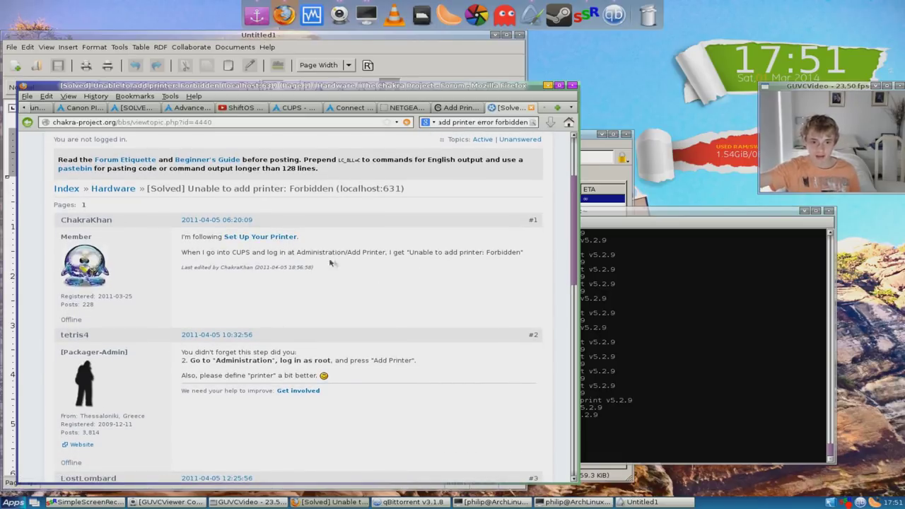
scroll(445, 261, down, 3)
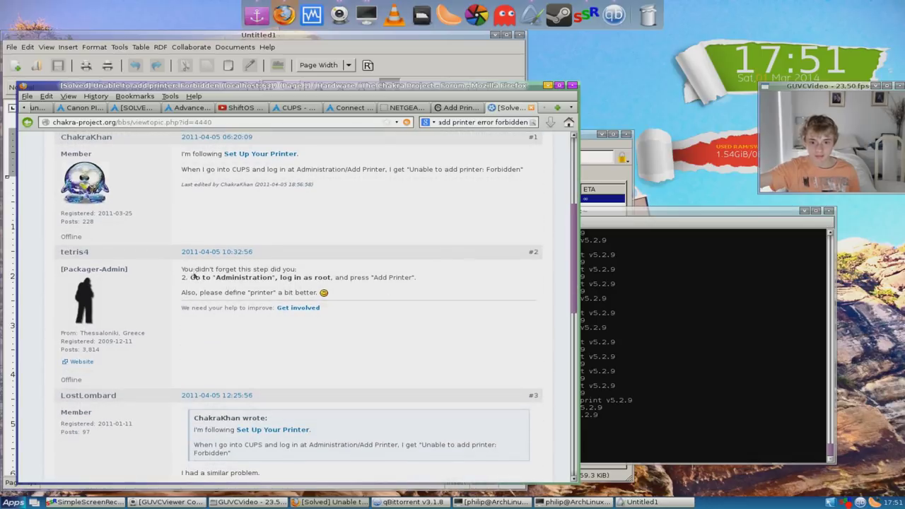
drag(192, 270, 315, 273)
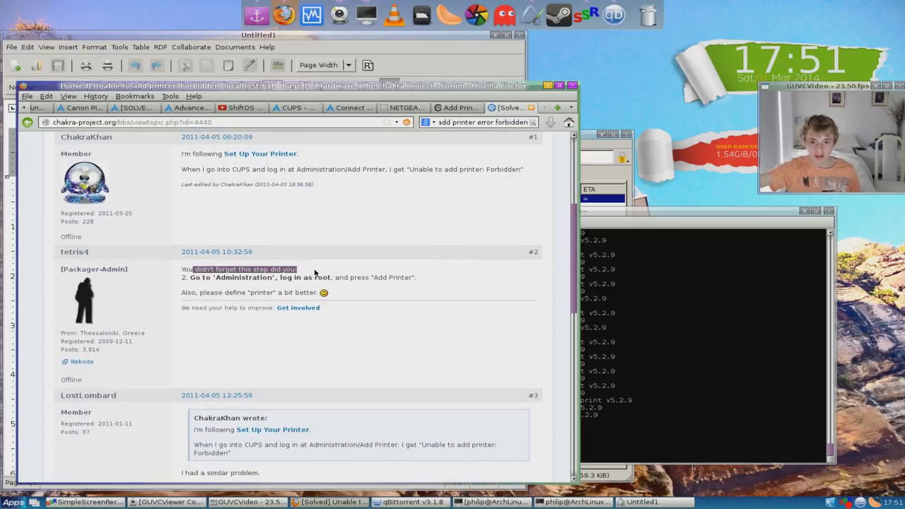
drag(211, 276, 324, 280)
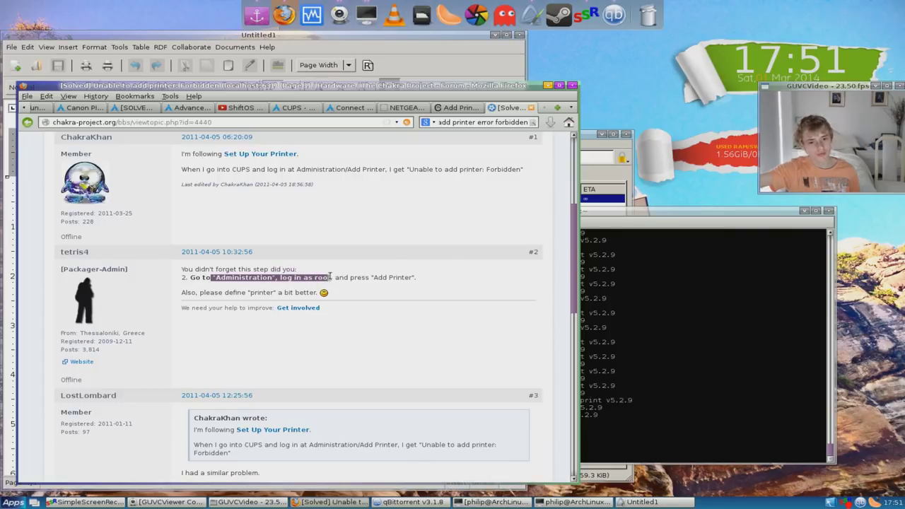
mouse_move(349, 277)
mouse_down()
mouse_move(415, 277)
mouse_move(184, 278)
mouse_move(333, 278)
mouse_up()
click(333, 277)
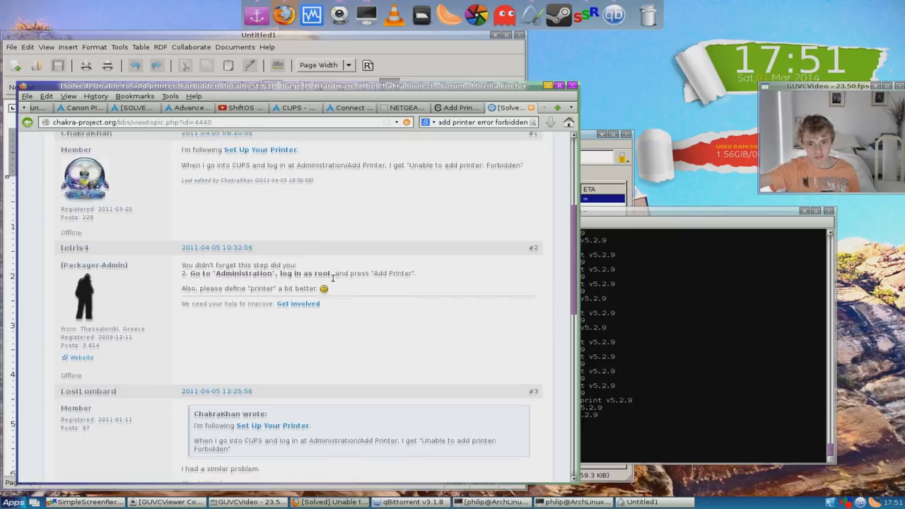
scroll(333, 280, down, 4)
scroll(333, 280, down, 1)
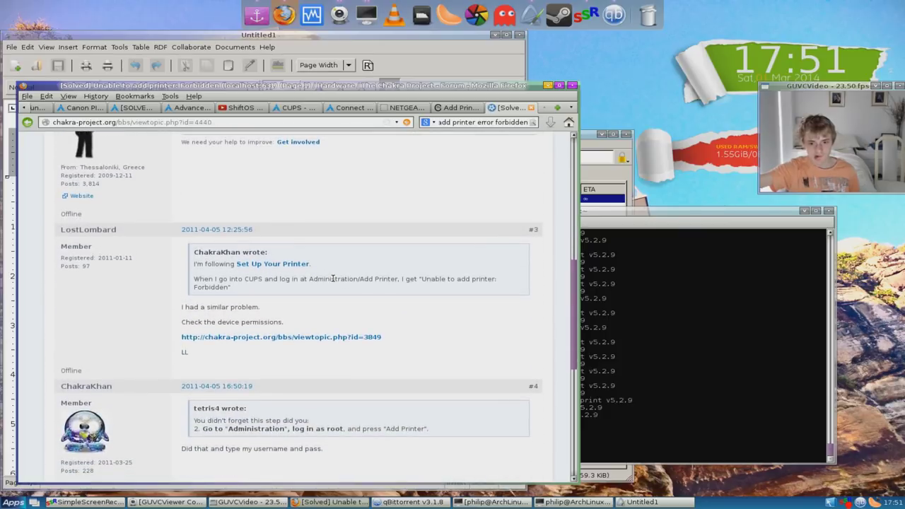
scroll(333, 279, up, 1)
scroll(333, 281, down, 5)
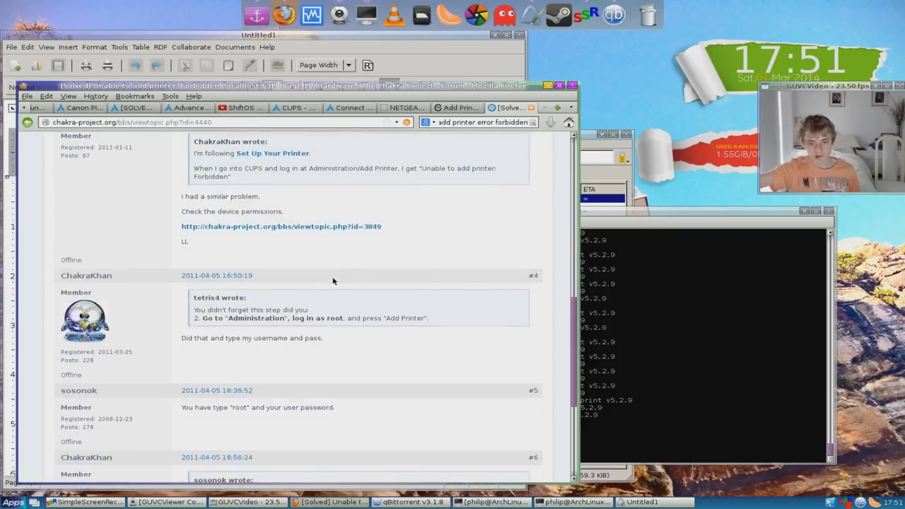
scroll(333, 281, up, 9)
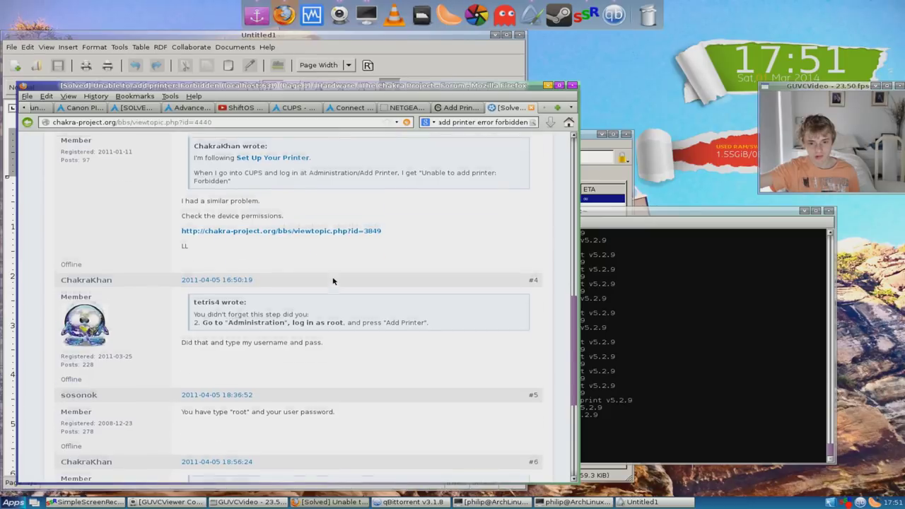
- From the CUPS Add Printer error tab, go to Administration and inspect the access log's recent entries
click(459, 107)
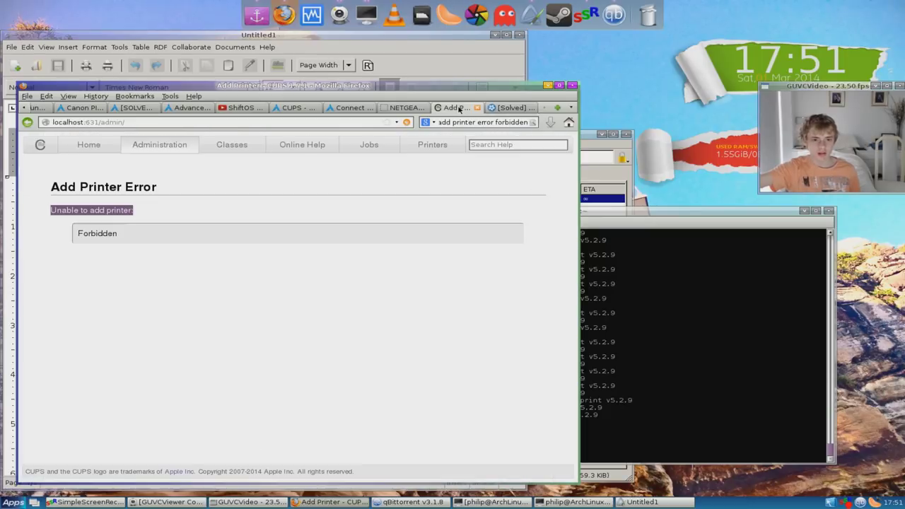
click(188, 149)
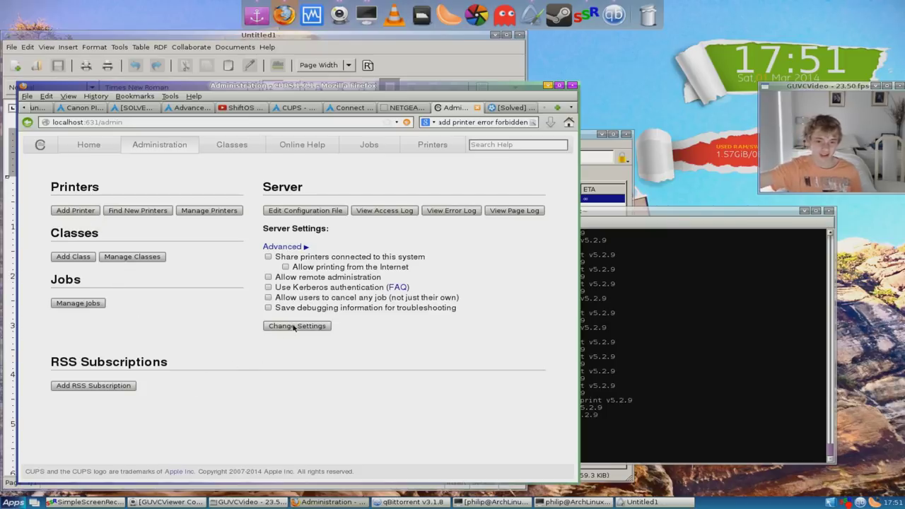
click(384, 210)
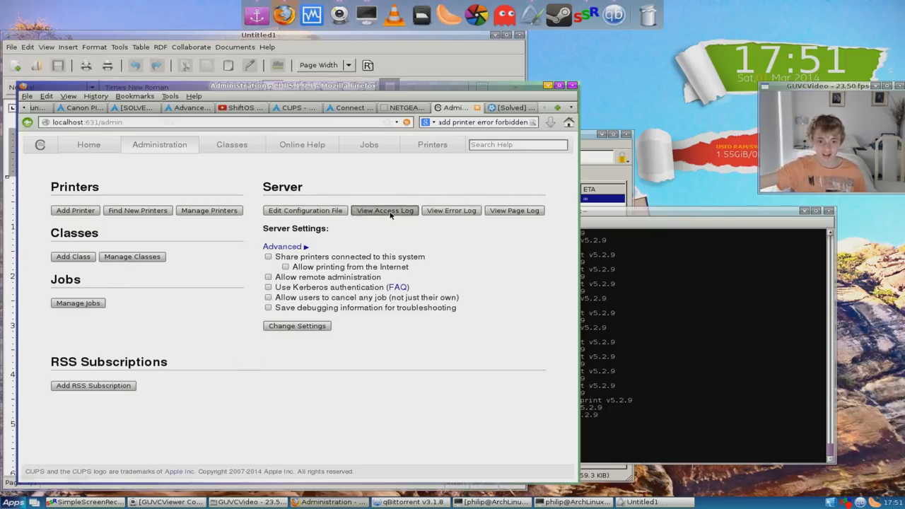
drag(357, 368, 179, 220)
click(204, 247)
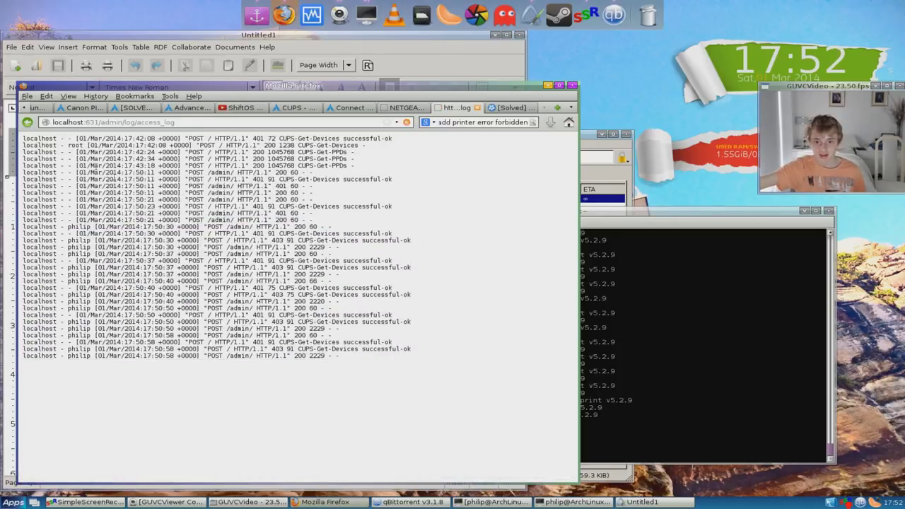
click(27, 122)
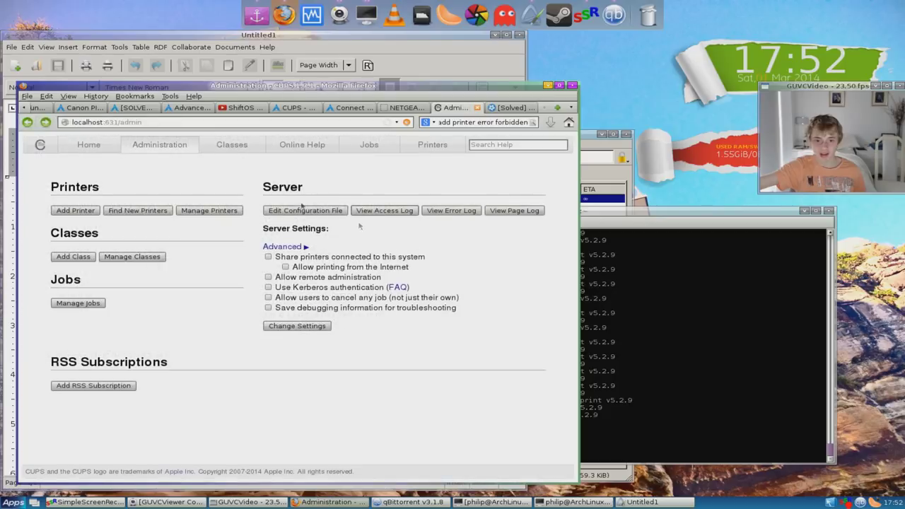
- Look at the server configuration file and the page log, then bring the terminal and Firefox forward
click(331, 212)
scroll(287, 252, down, 20)
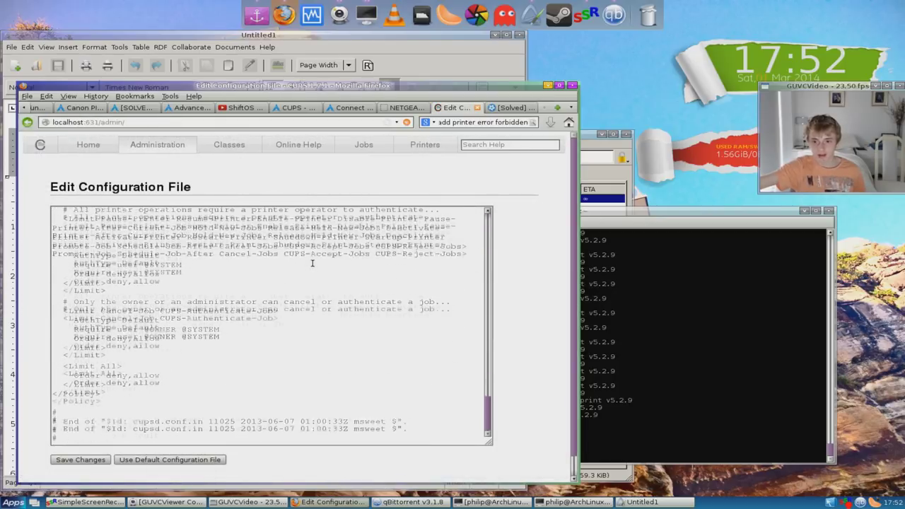
click(27, 122)
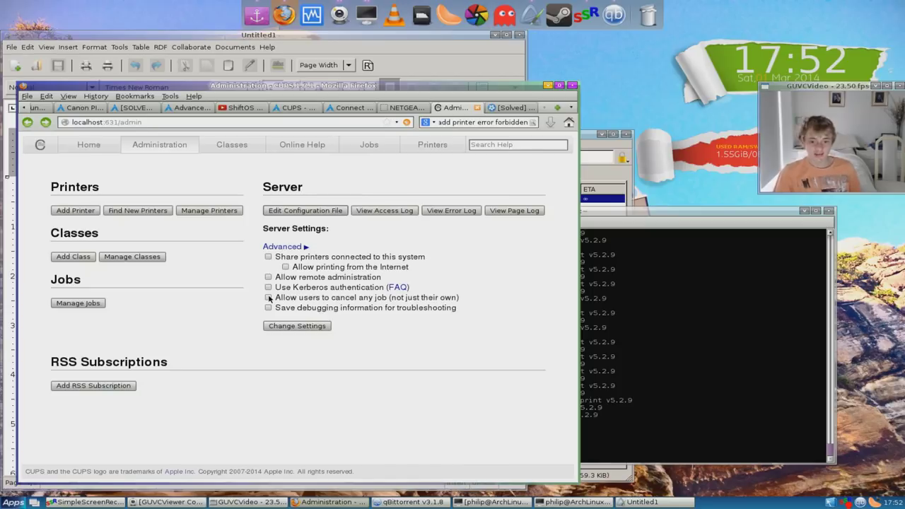
click(516, 211)
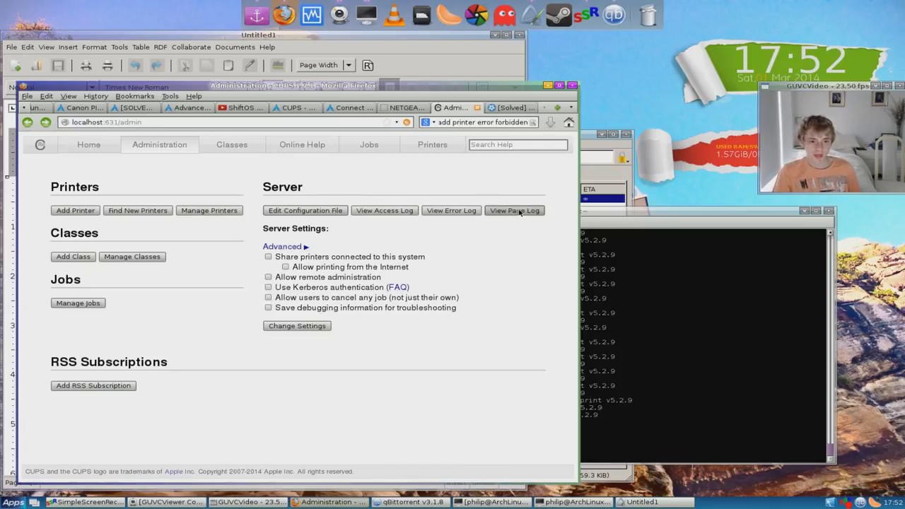
click(27, 123)
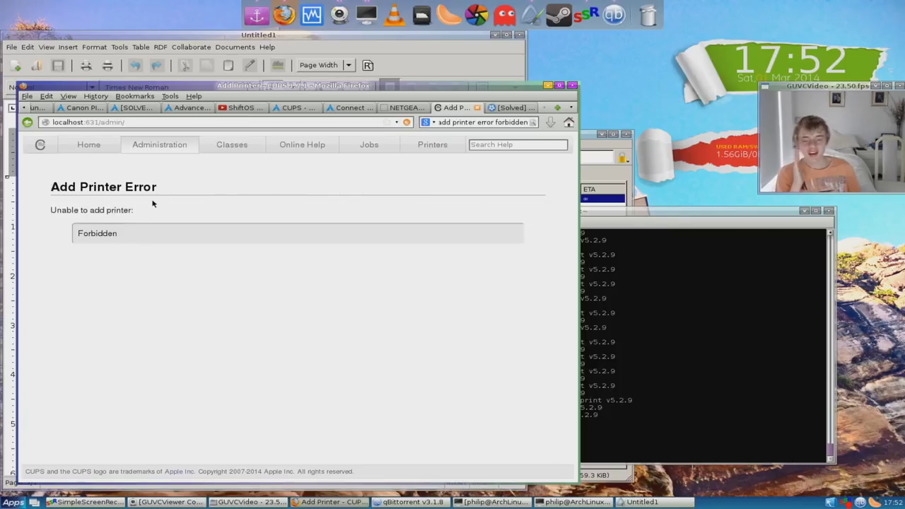
click(678, 308)
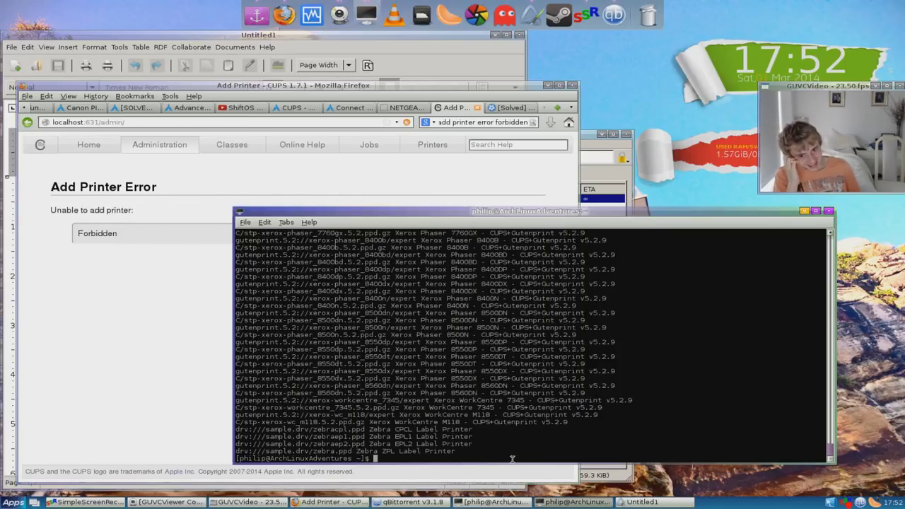
click(406, 108)
- Switch to the CUPS wiki tab and scroll through its remote-access cupsd.conf settings
click(349, 108)
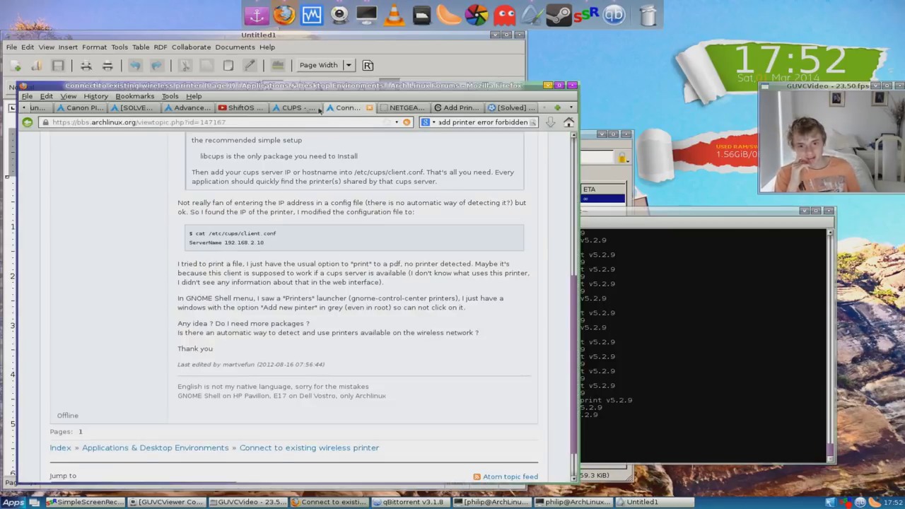
click(293, 110)
scroll(355, 258, down, 2)
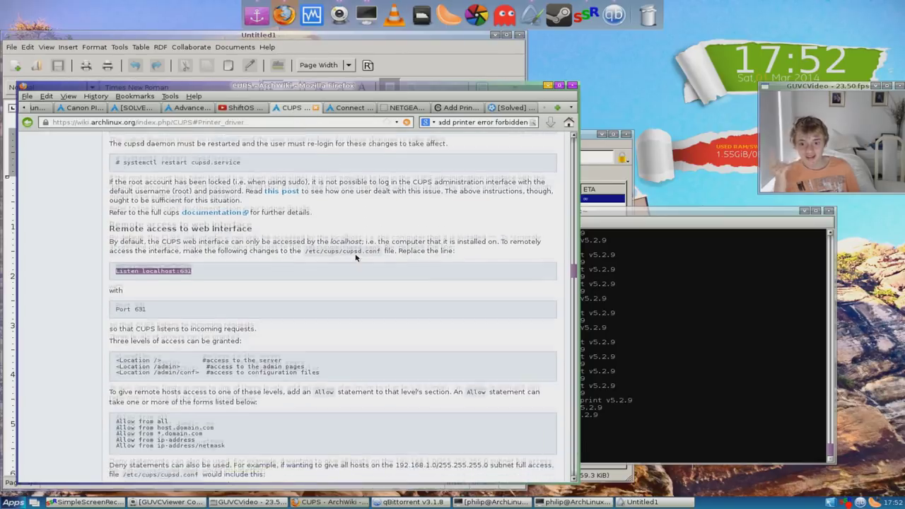
scroll(348, 258, down, 3)
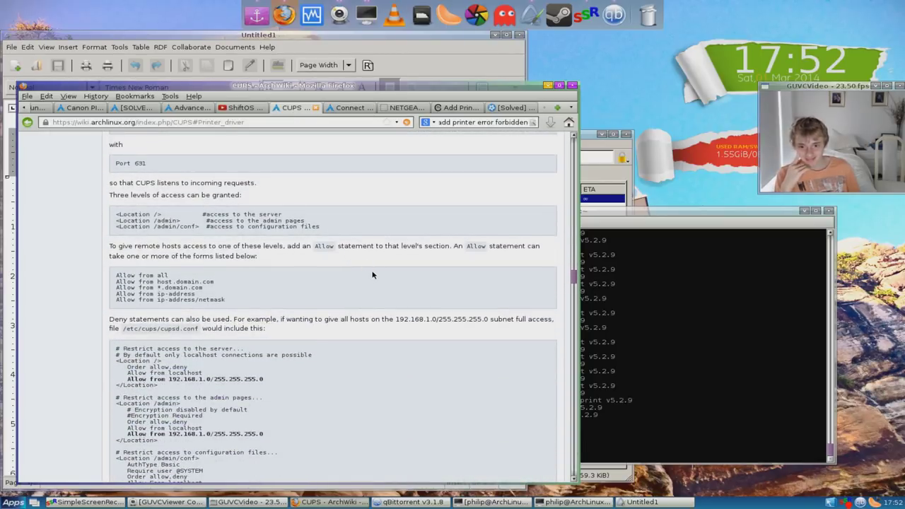
scroll(370, 271, down, 4)
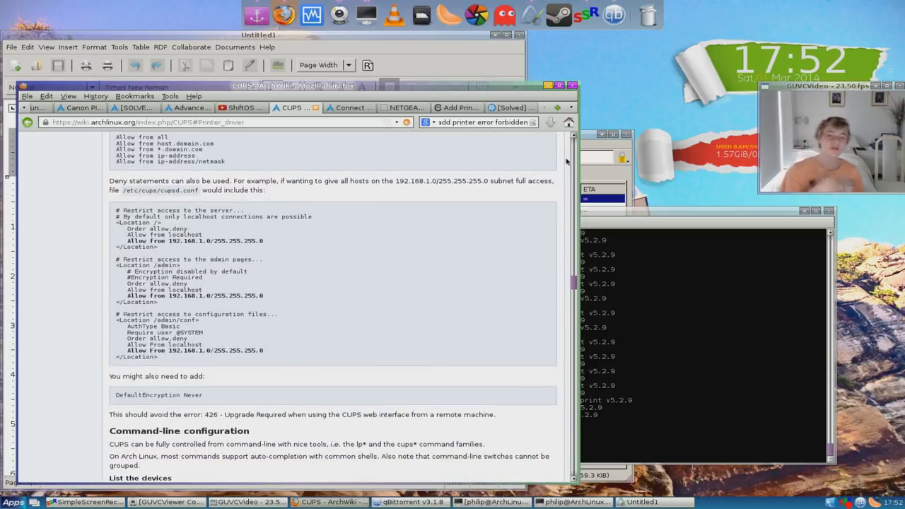
- Close the terminal, then quit Firefox and confirm closing all 12 tabs
click(829, 210)
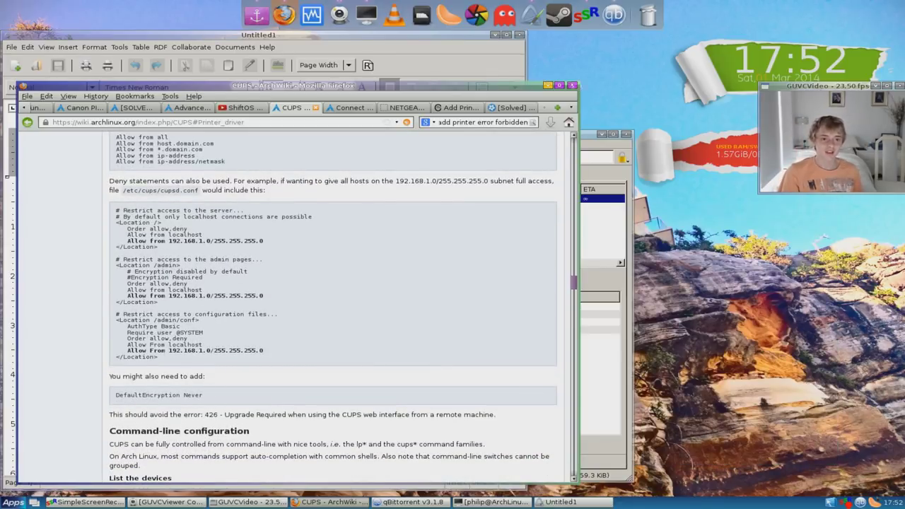
click(574, 84)
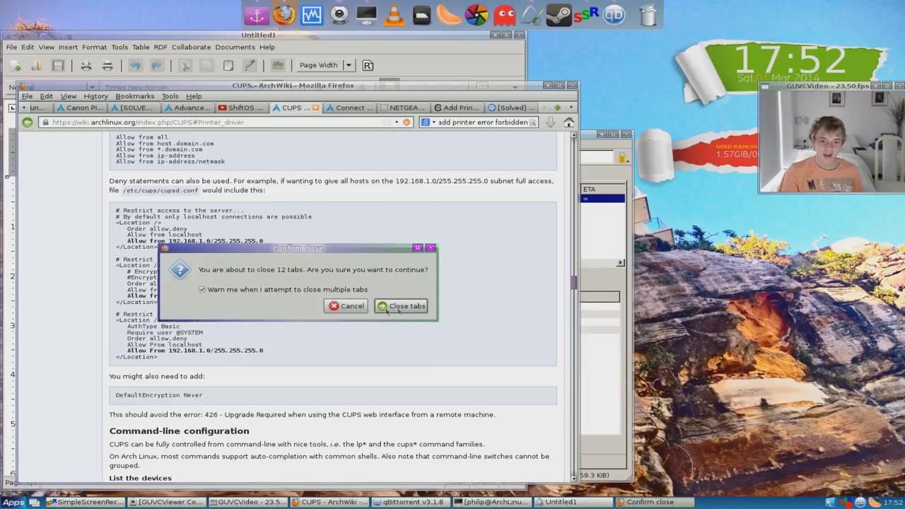
click(400, 306)
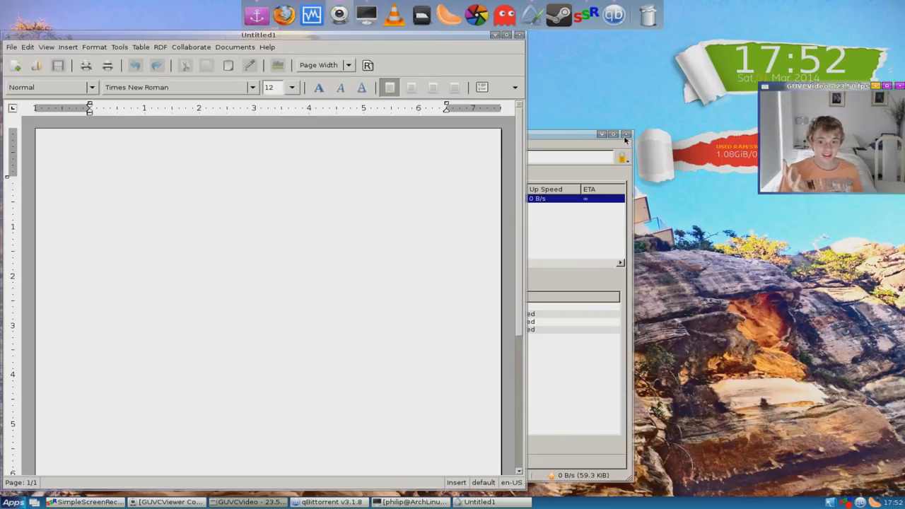
- Close the blank AbiWord document
key(alt+Tab)
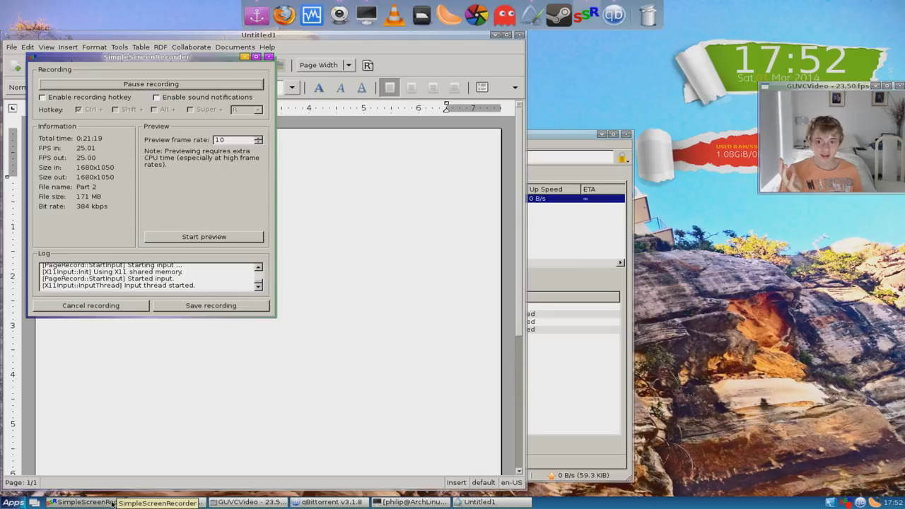
click(467, 290)
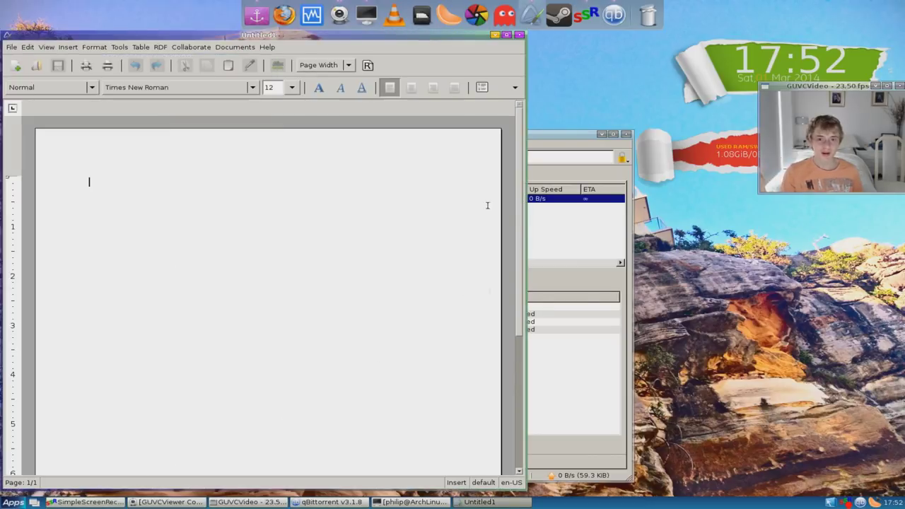
key(alt+F4)
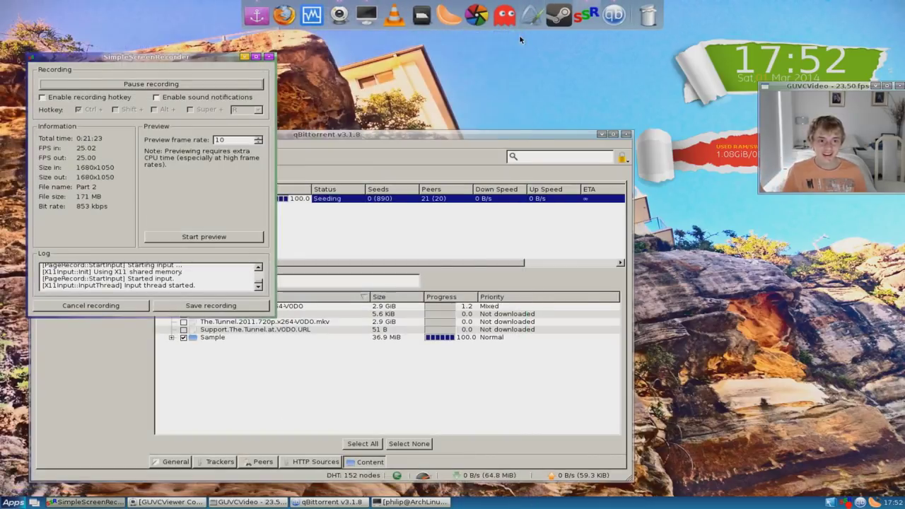
- Pause the seeding The.Tunnel.2011 torrent in qBittorrent
click(563, 134)
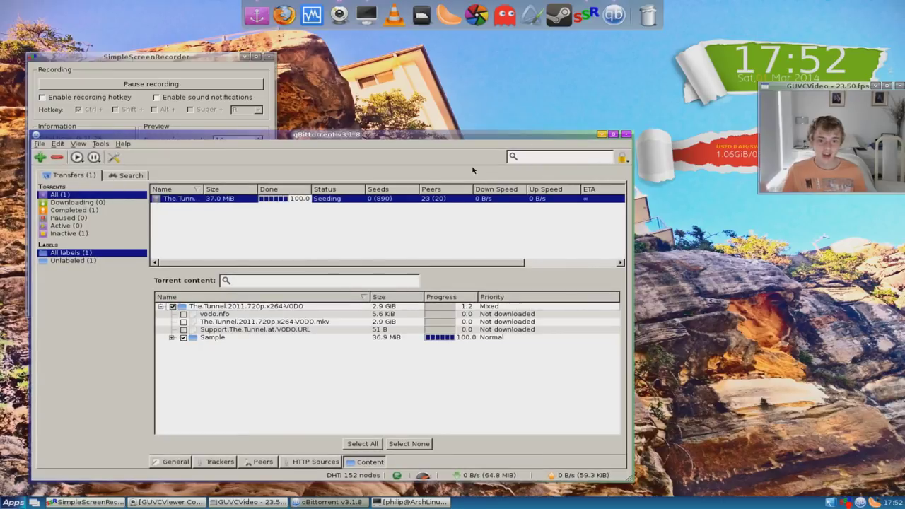
right_click(187, 199)
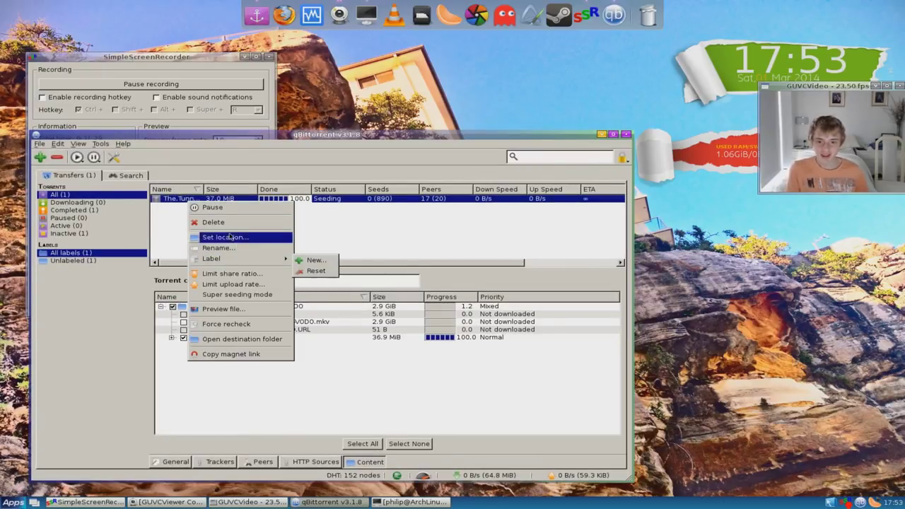
click(376, 226)
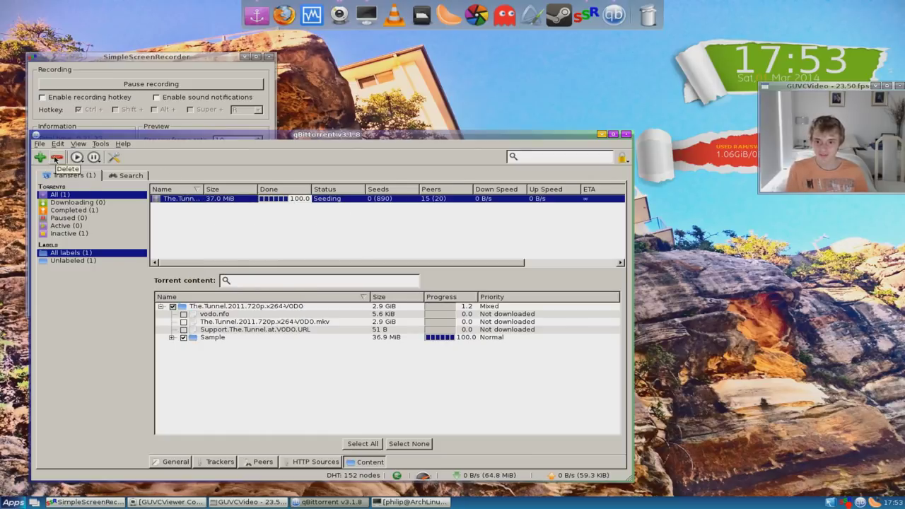
click(94, 157)
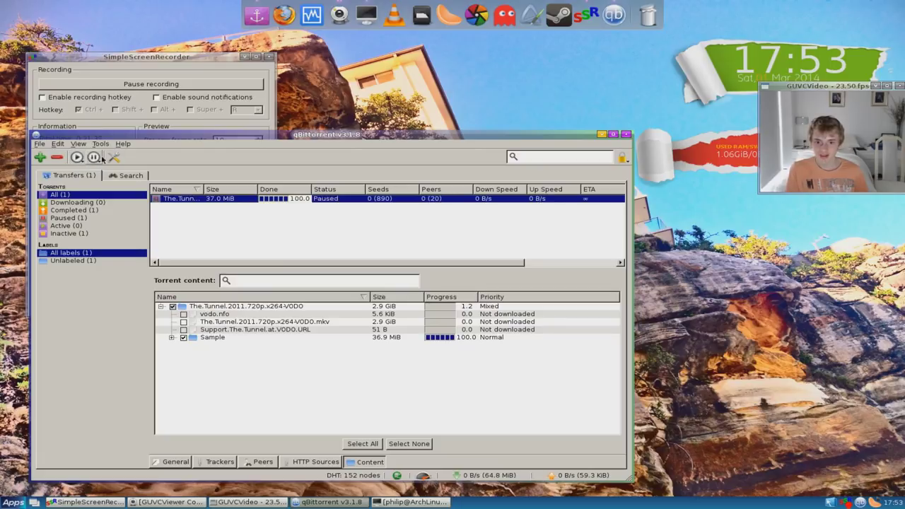
right_click(292, 199)
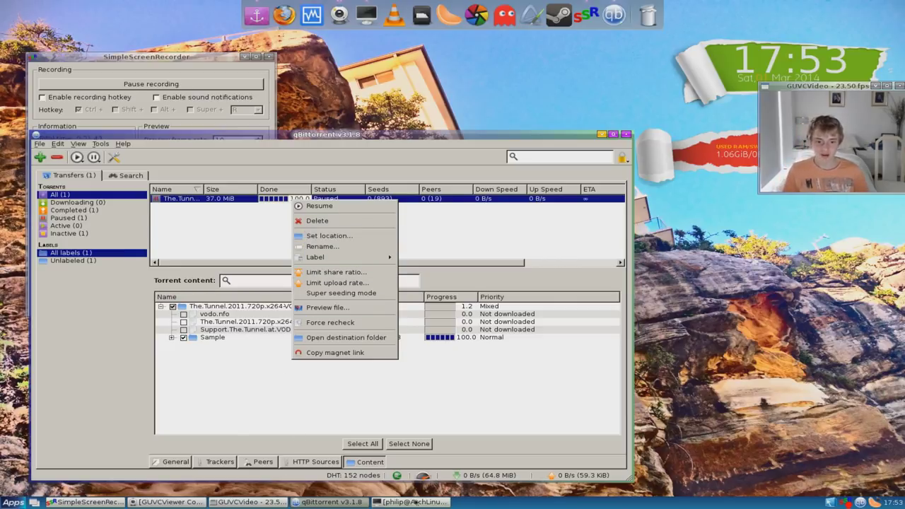
click(411, 500)
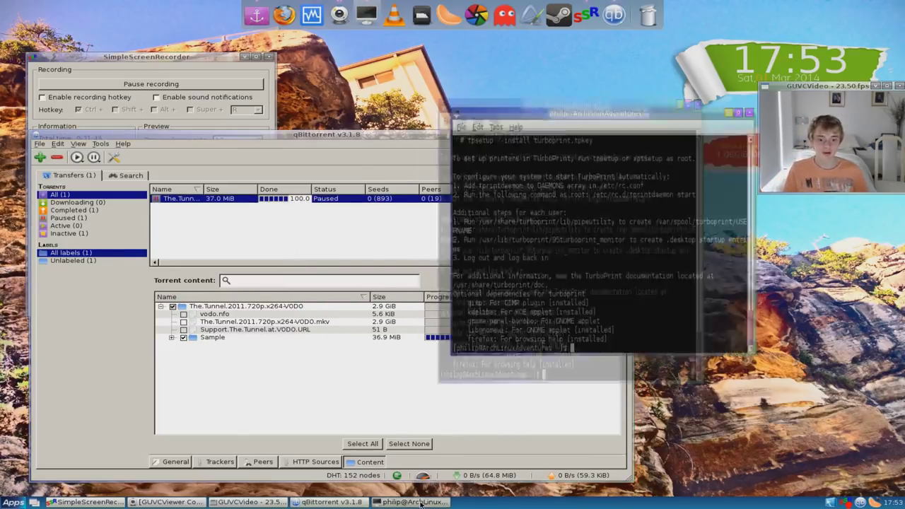
- Close the terminal with the TurboPrint output and stop the song playing in Clementine
click(418, 502)
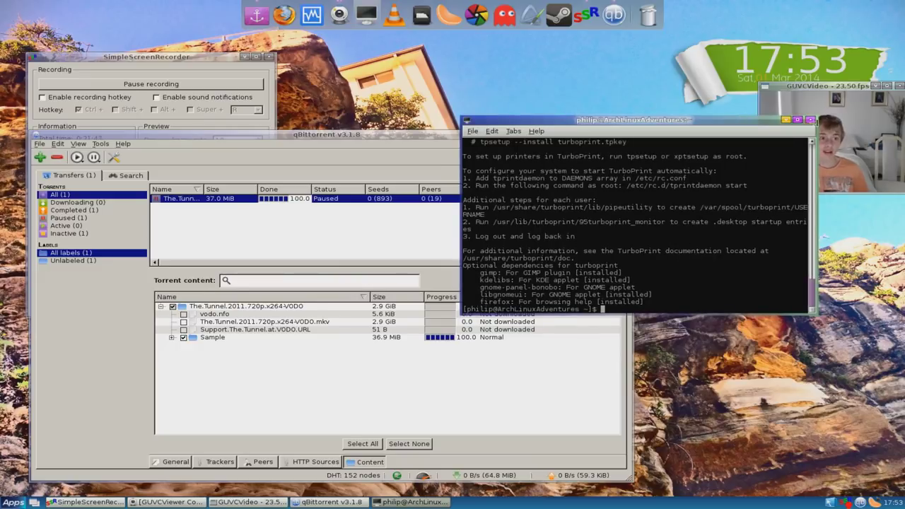
click(811, 120)
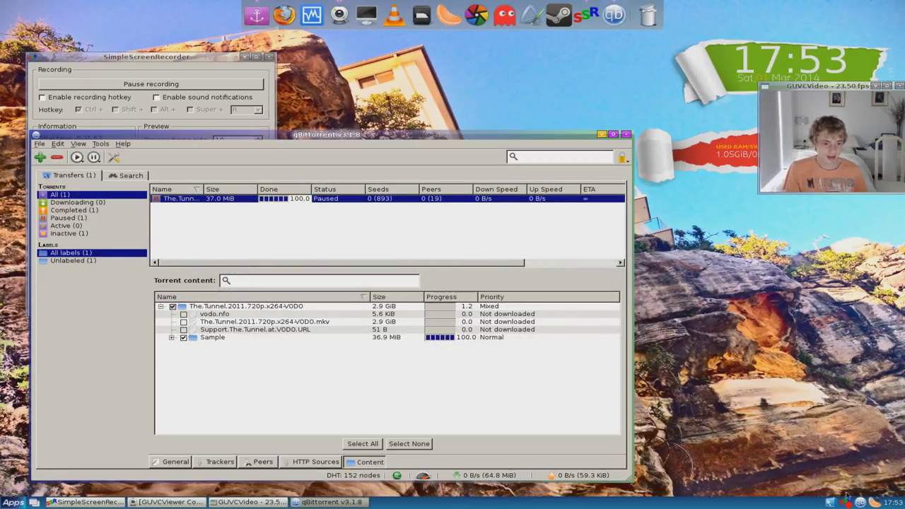
click(877, 502)
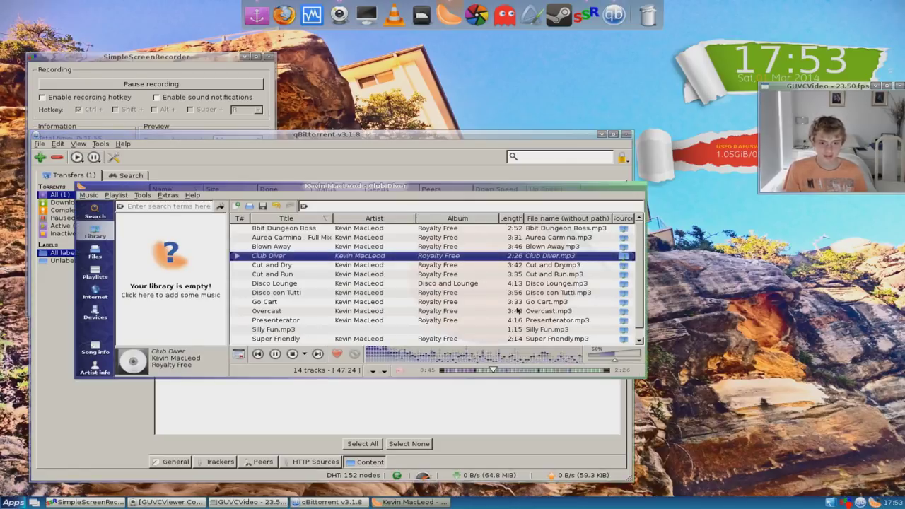
click(292, 354)
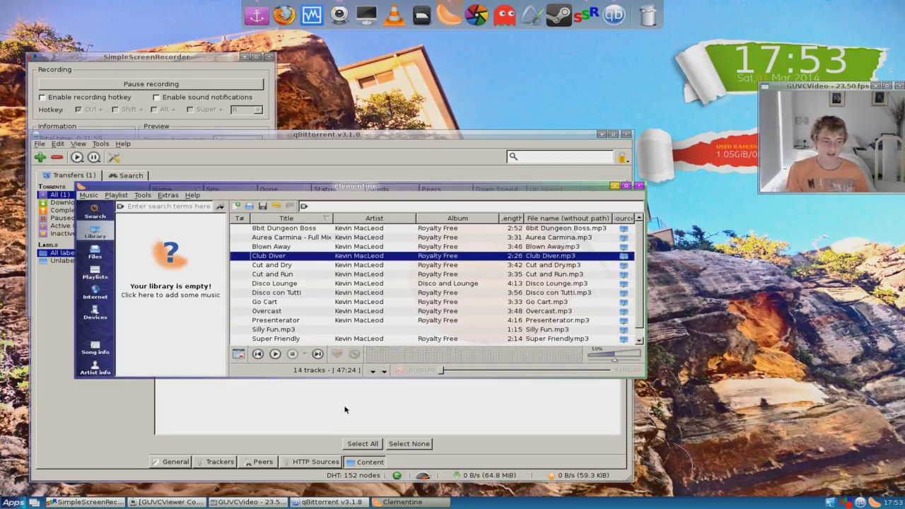
- Open the torrent's destination folder from qBittorrent, cancelling an accidental save-location change
click(344, 408)
right_click(249, 202)
click(282, 237)
click(470, 389)
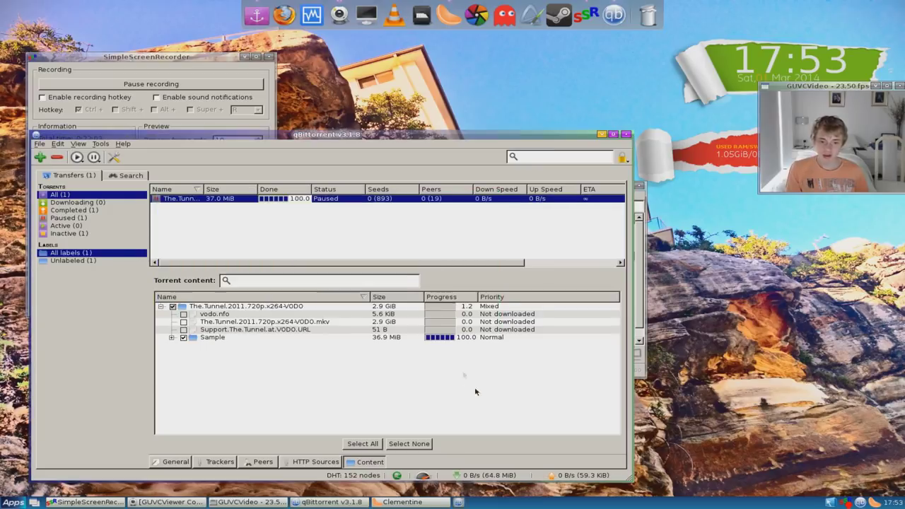
right_click(269, 200)
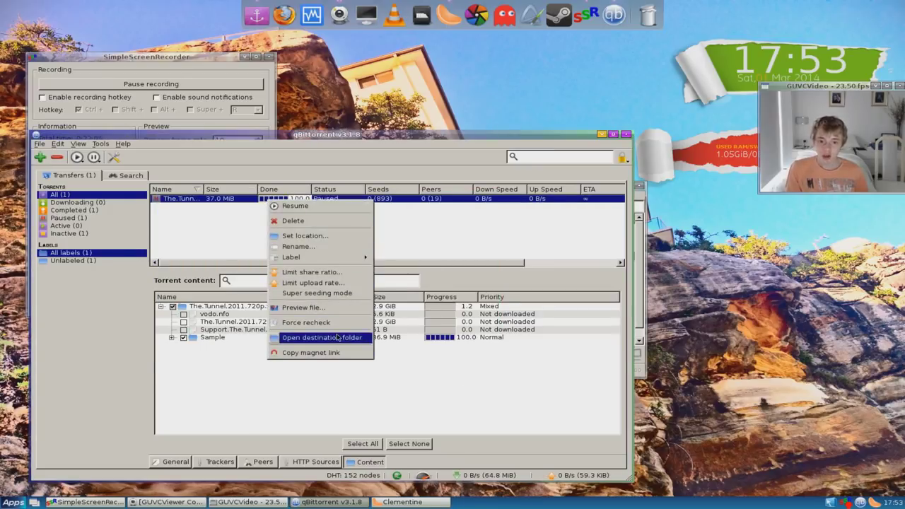
click(335, 338)
- Play the downloaded sample .mkv in VLC, reposition the player window, then close it
double_click(166, 86)
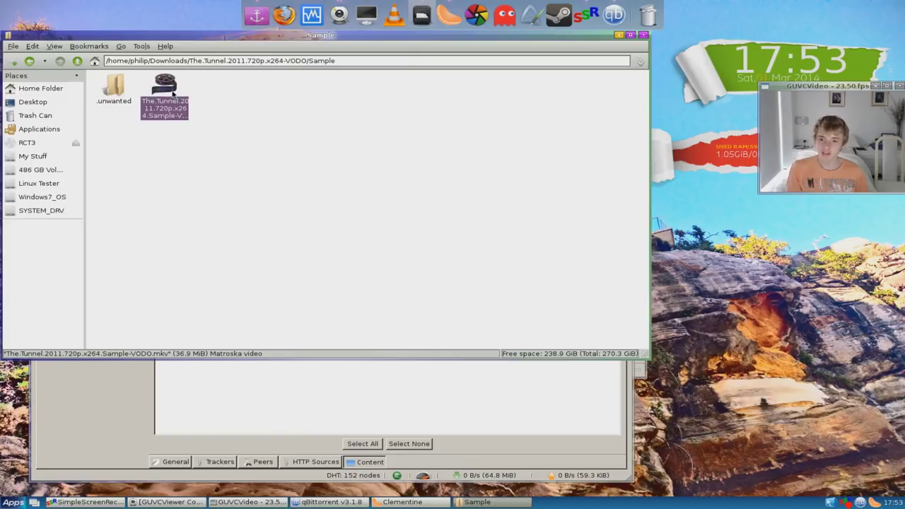
drag(578, 193, 485, 133)
drag(709, 141, 702, 176)
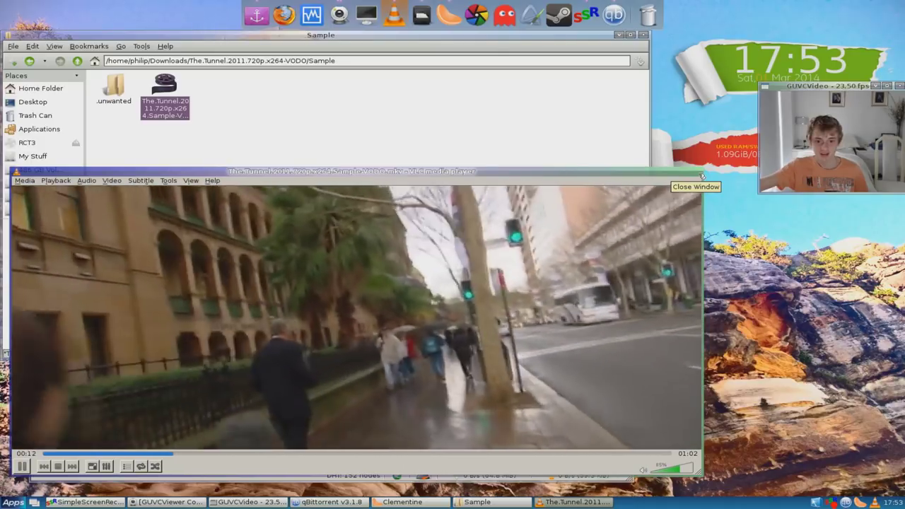
click(702, 176)
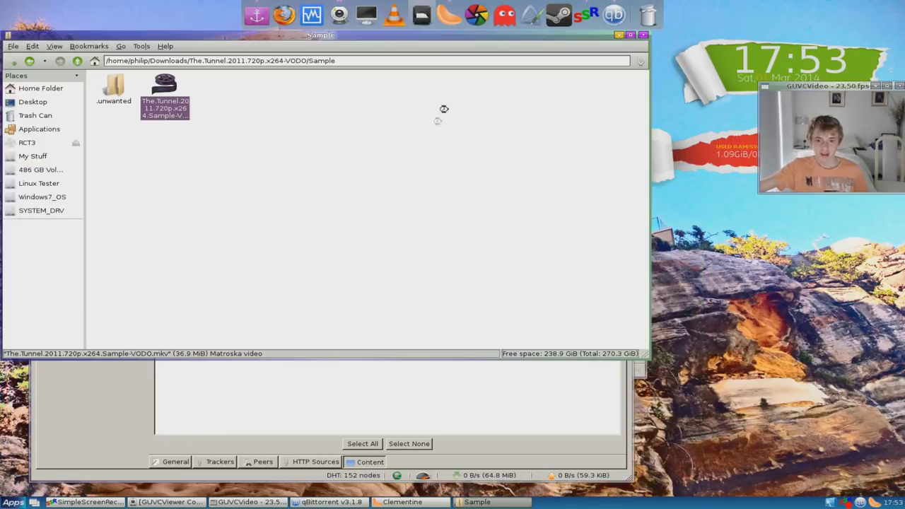
- Close PCManFM, qBittorrent and Clementine
click(514, 91)
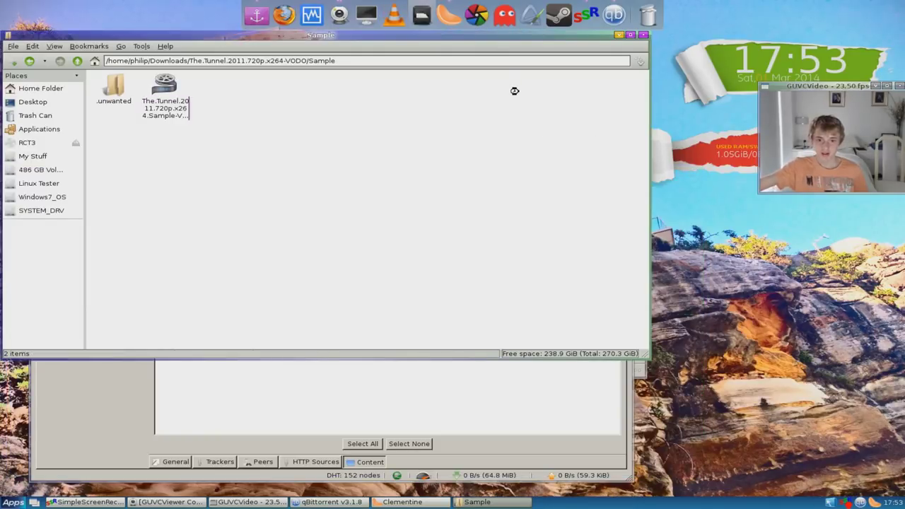
click(642, 34)
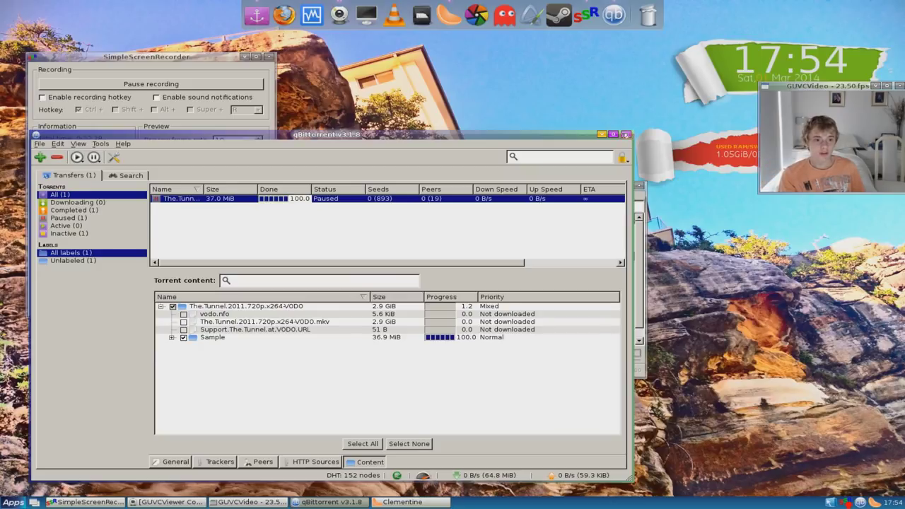
click(625, 134)
click(638, 186)
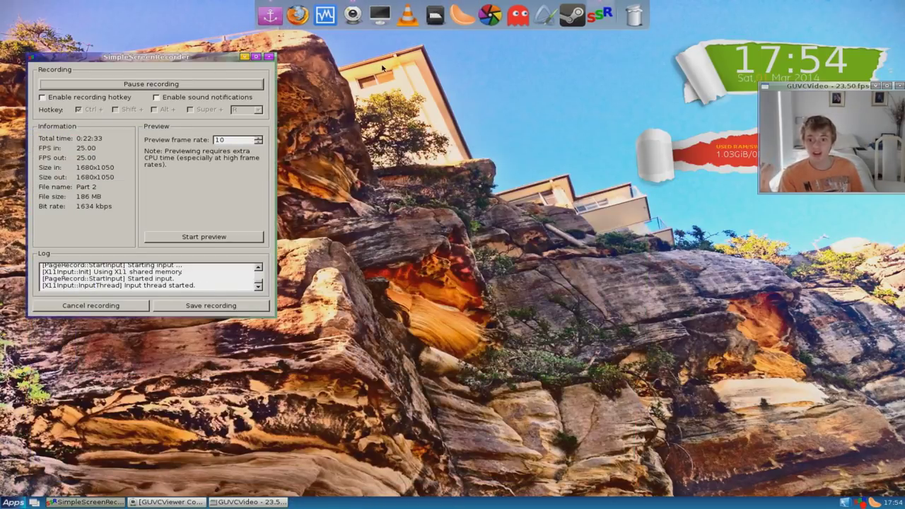